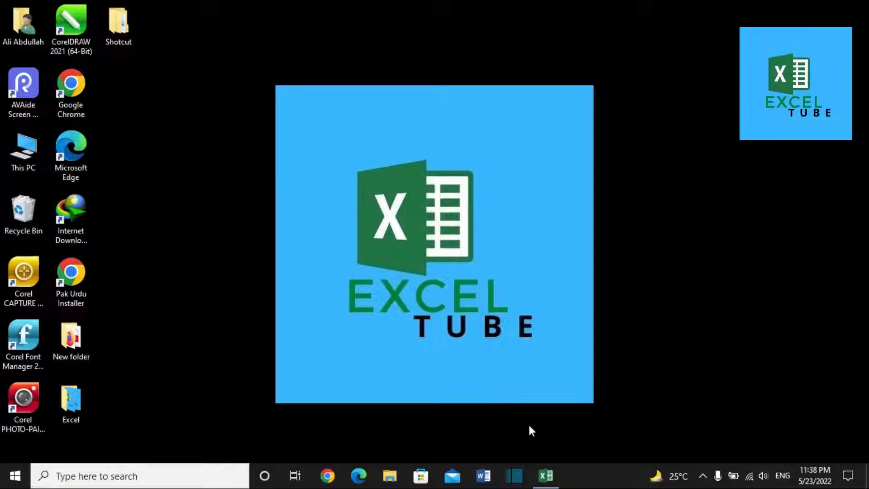
Step: Refresh the desktop four times, then bring the Sample Excel workbook to the front
right_click(565, 150)
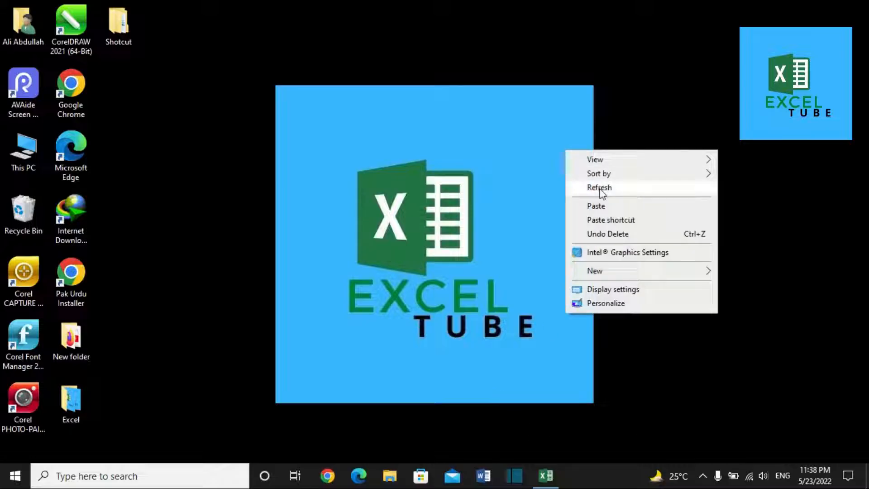
click(586, 189)
right_click(427, 165)
click(461, 202)
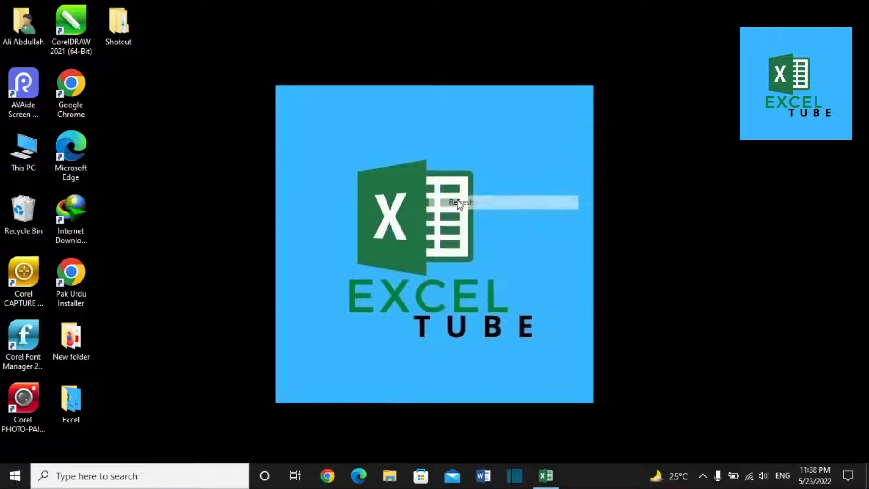
right_click(458, 199)
click(506, 241)
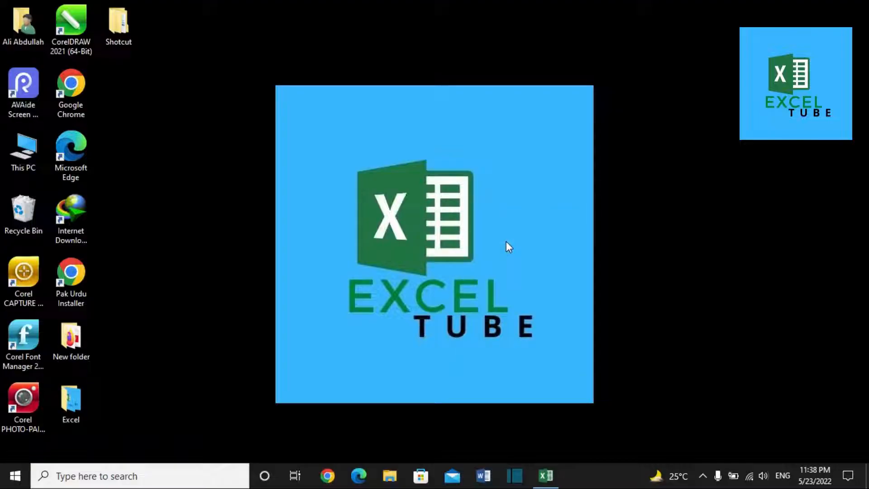
right_click(547, 186)
click(572, 224)
mouse_move(553, 476)
click(502, 414)
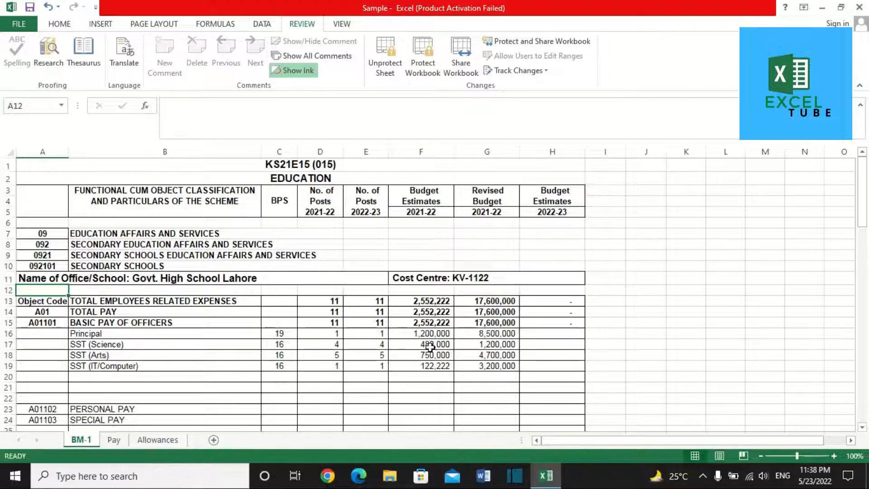
Step: Change the office name in A11 to 'Govt. High School Kasur'
click(155, 284)
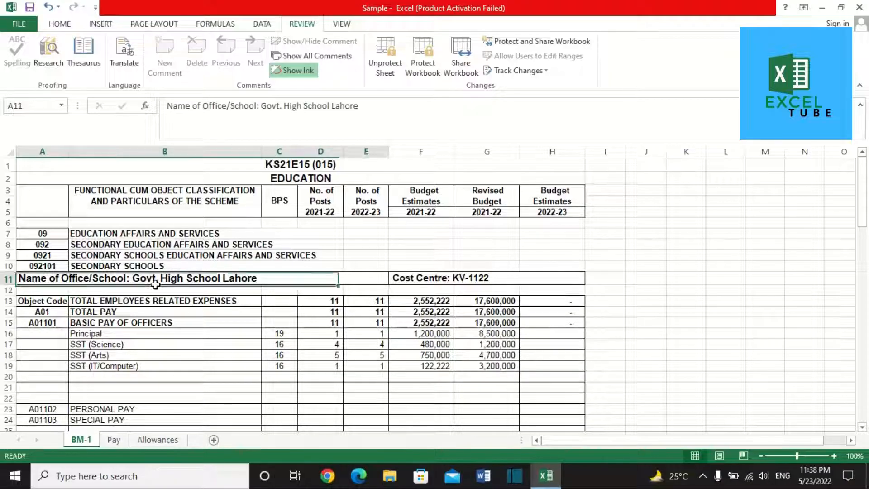
key(F2)
key(BackSpace)
key(BackSpace)
key(BackSpace)
key(BackSpace)
key(BackSpace)
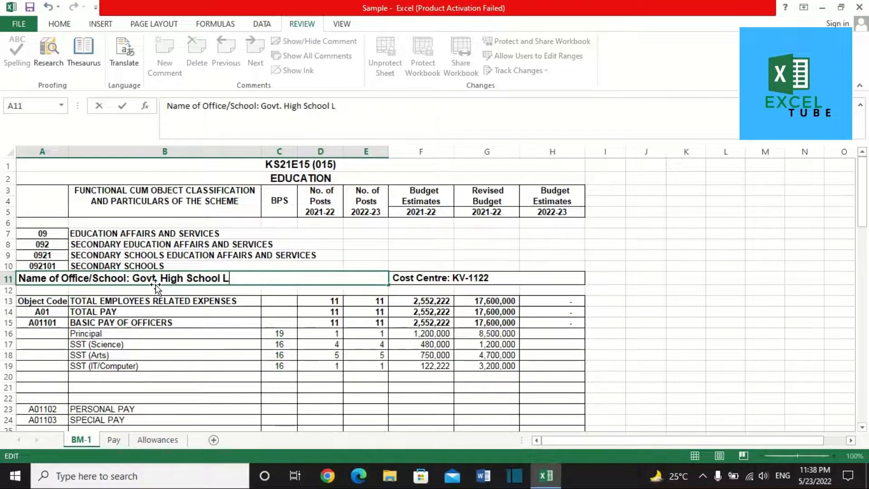
key(BackSpace)
key(BackSpace)
key(BackSpace)
key(BackSpace)
key(BackSpace)
key(BackSpace)
key(BackSpace)
key(BackSpace)
key(BackSpace)
key(BackSpace)
key(BackSpace)
key(BackSpace)
key(BackSpace)
key(BackSpace)
key(BackSpace)
key(BackSpace)
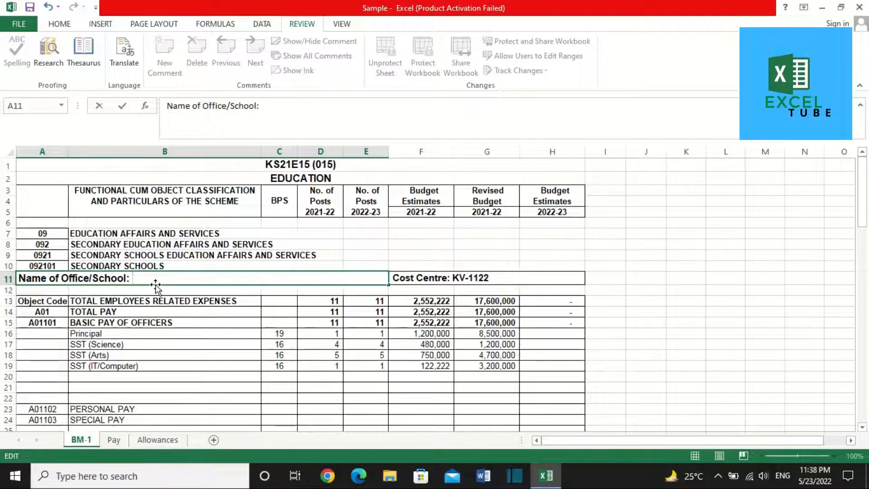
text(Govg.)
key(BackSpace)
text(t.H)
key(BackSpace)
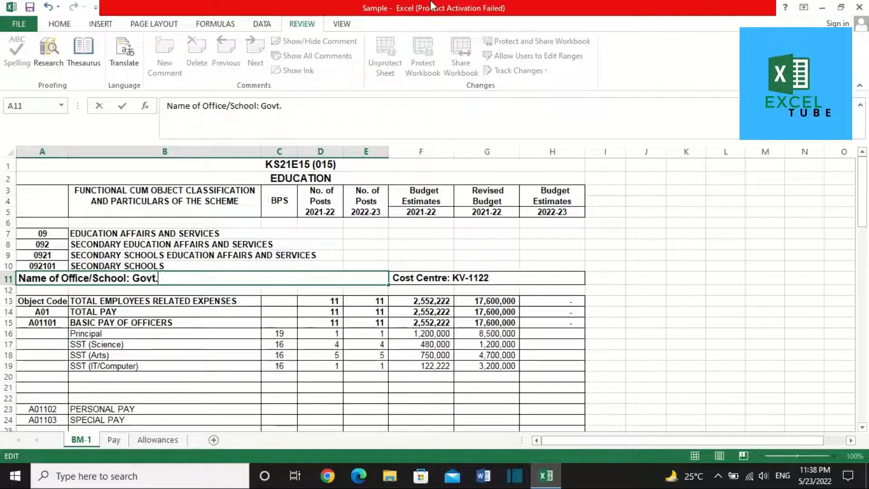
text(High School Kasur)
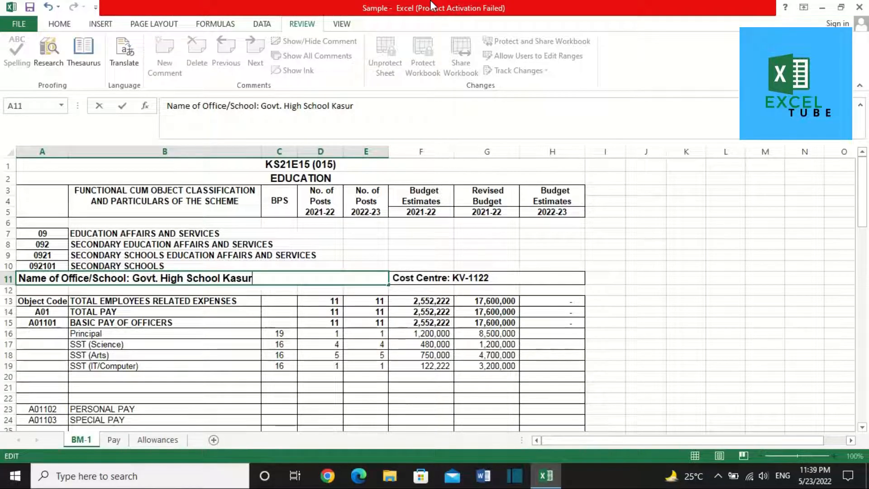
key(Tab)
Step: Re-enter the cost centre in F11 as KV-1122
key(F2)
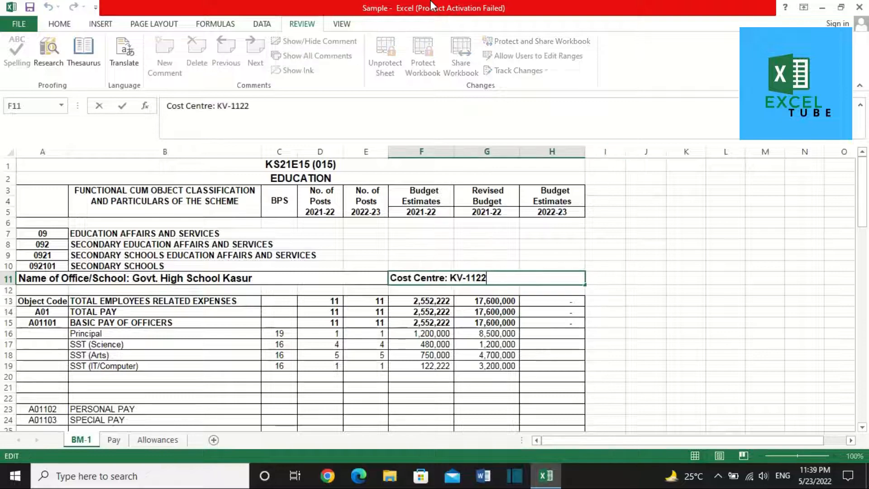
key(BackSpace)
key(BackSpace)
key(BackSpace)
key(BackSpace)
key(BackSpace)
key(BackSpace)
key(BackSpace)
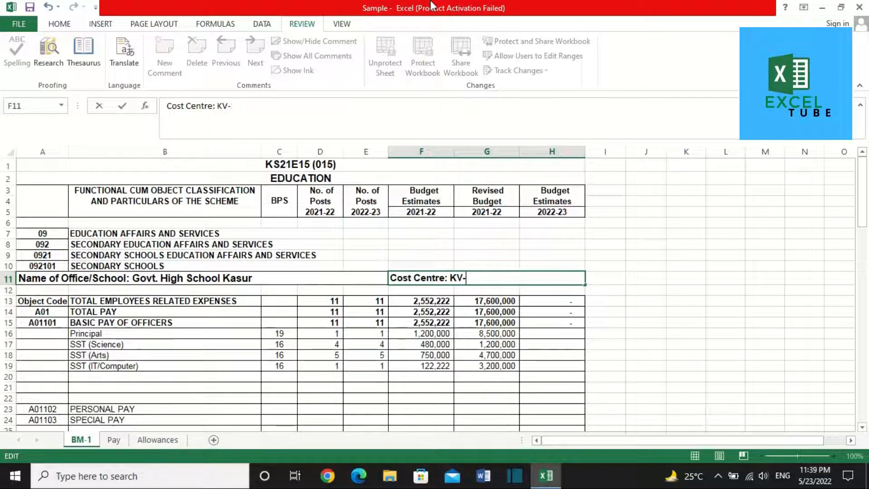
text(KV-1122)
key(Return)
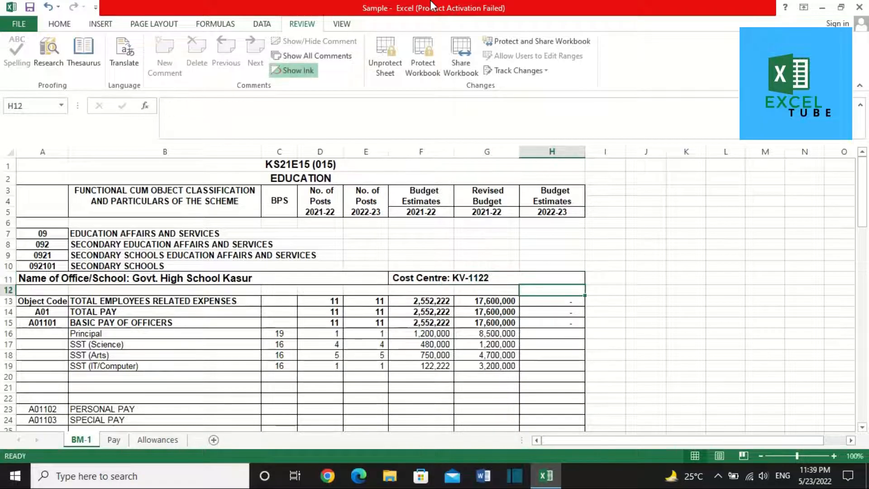
click(174, 345)
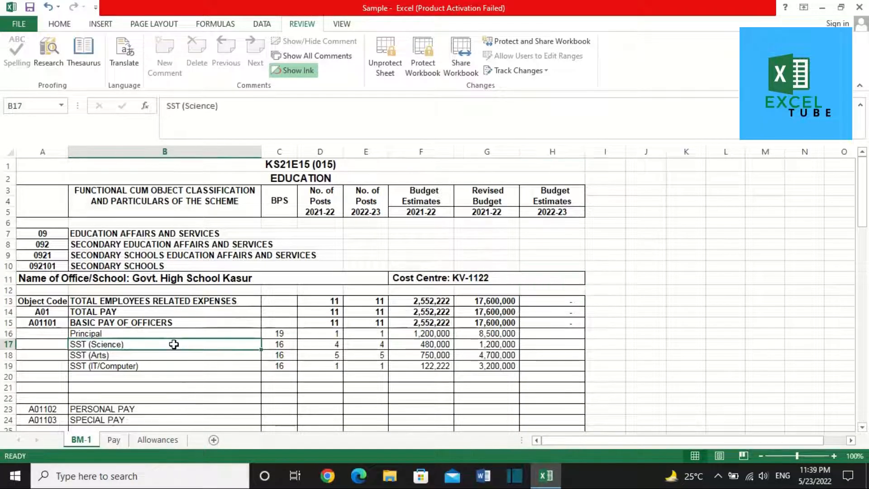
Step: Review the BM-1 post rows, then switch to the Pay sheet with the BM-10 form
key(Down)
key(Down)
key(Down)
key(Down)
key(Down)
key(Down)
key(Down)
key(Down)
key(Down)
key(Down)
key(Down)
key(Down)
key(Down)
key(Down)
key(Down)
key(Down)
key(Down)
key(Down)
key(Down)
key(Down)
key(Down)
key(Down)
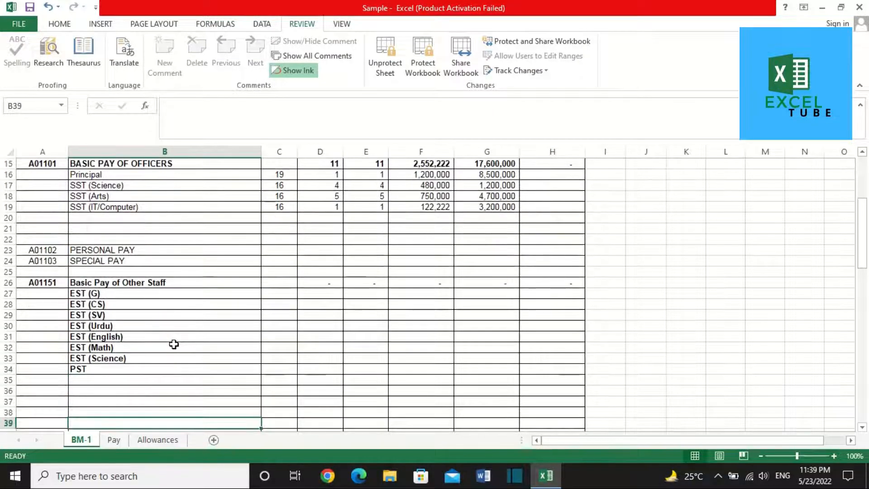
scroll(133, 167, up, 1)
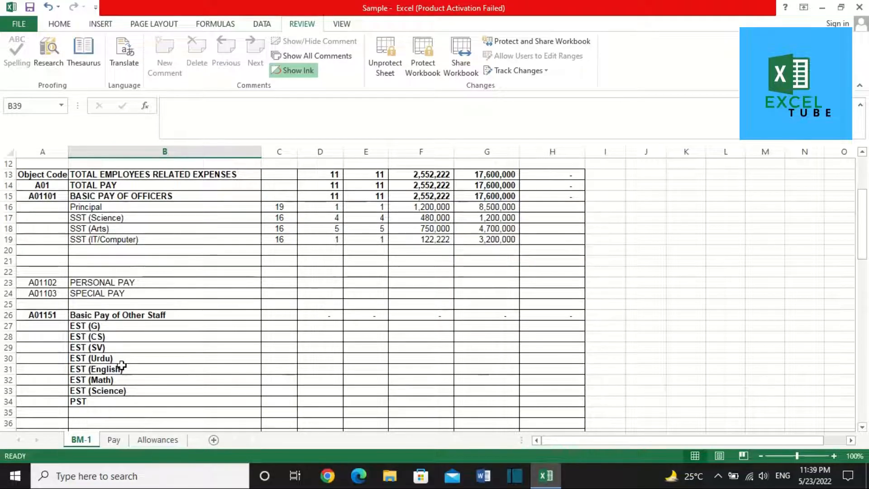
scroll(122, 365, down, 7)
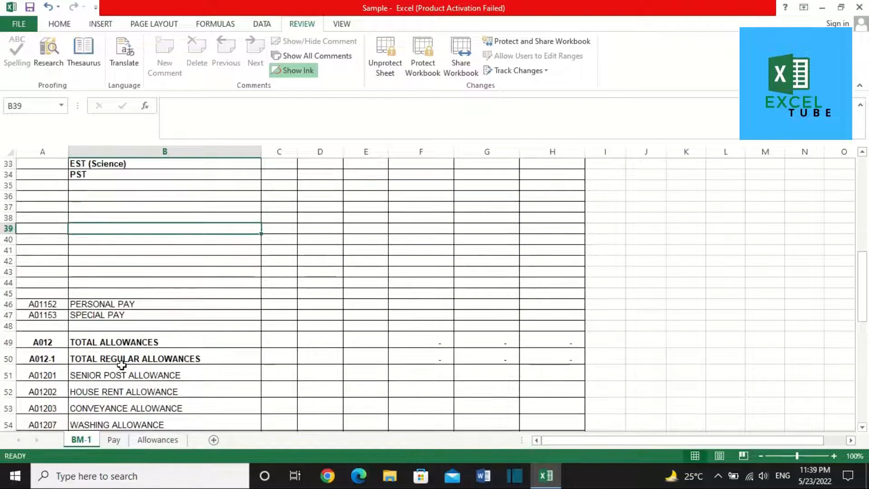
scroll(122, 365, down, 3)
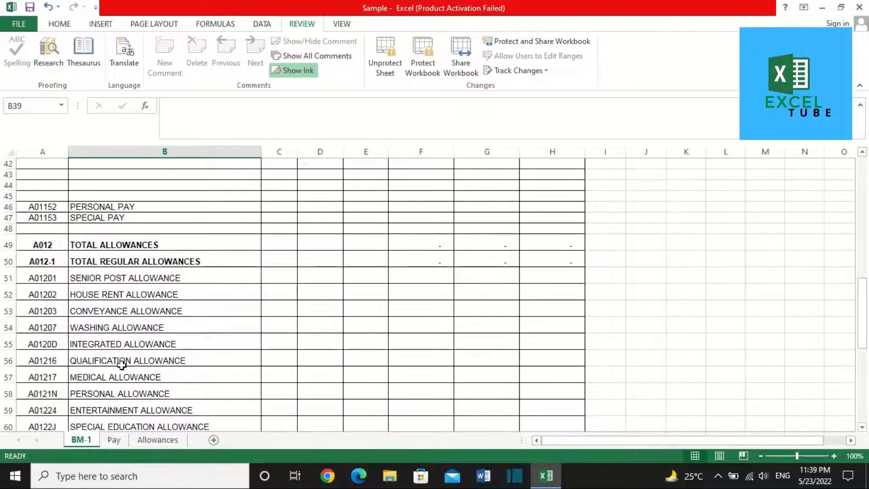
scroll(122, 364, down, 9)
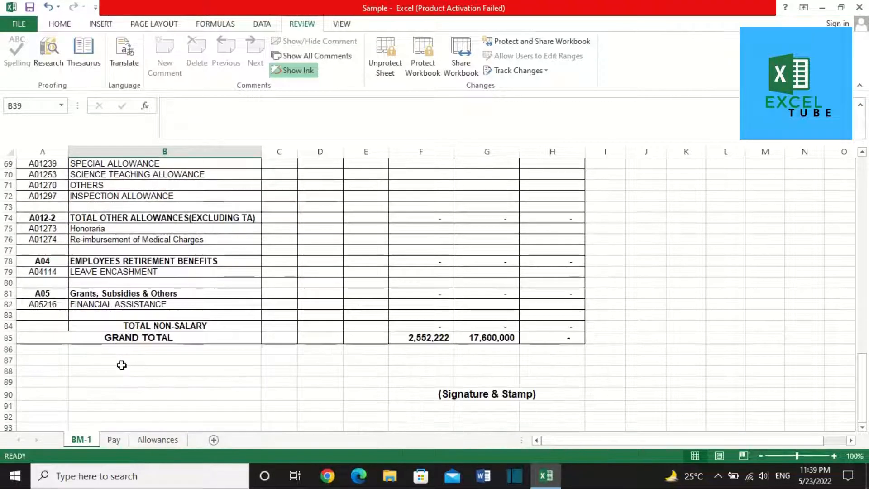
scroll(121, 365, up, 20)
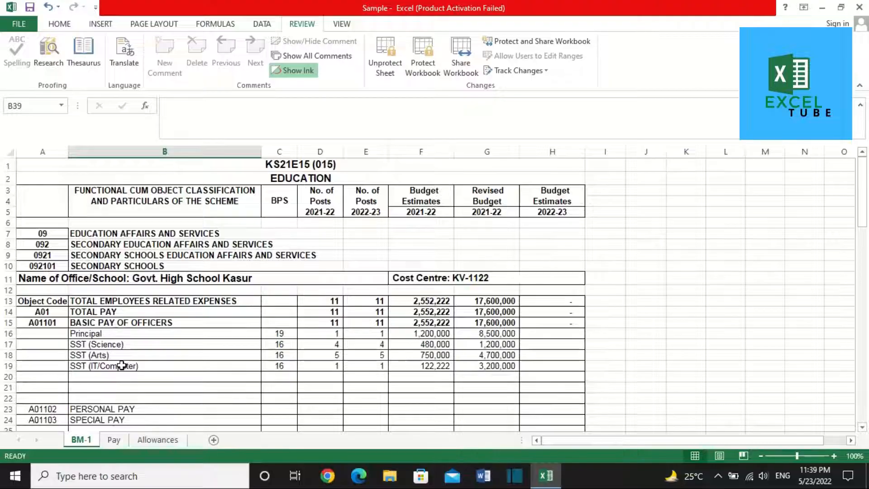
click(118, 446)
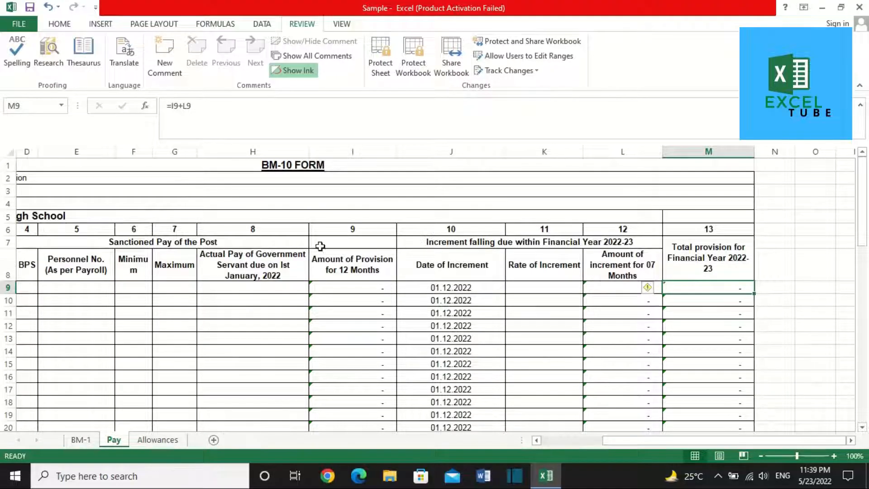
Step: Complete the Pay sheet's cost centre value as KV-1122
click(204, 178)
key(Left)
key(Right)
key(Right)
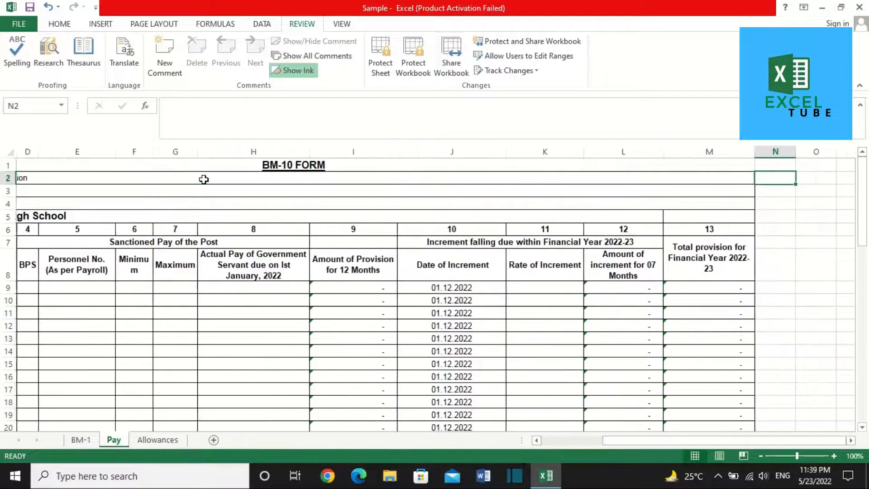
key(Left)
key(Left)
key(Right)
key(Left)
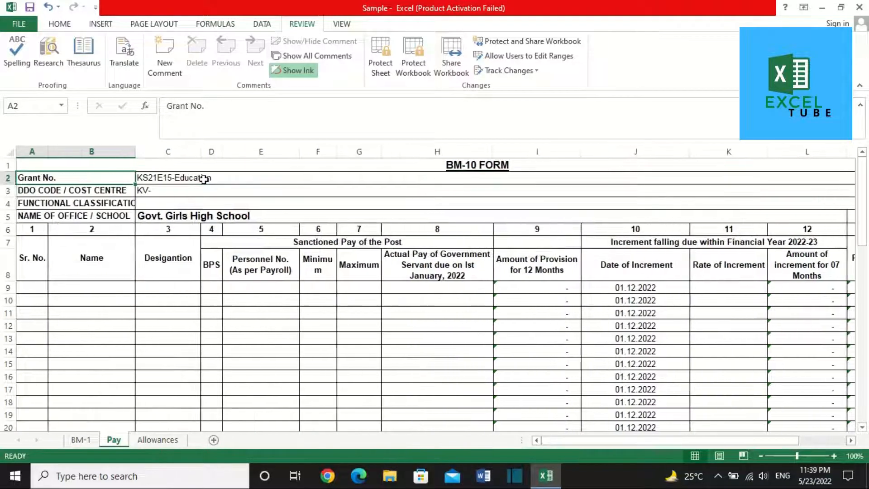
key(Down)
key(Right)
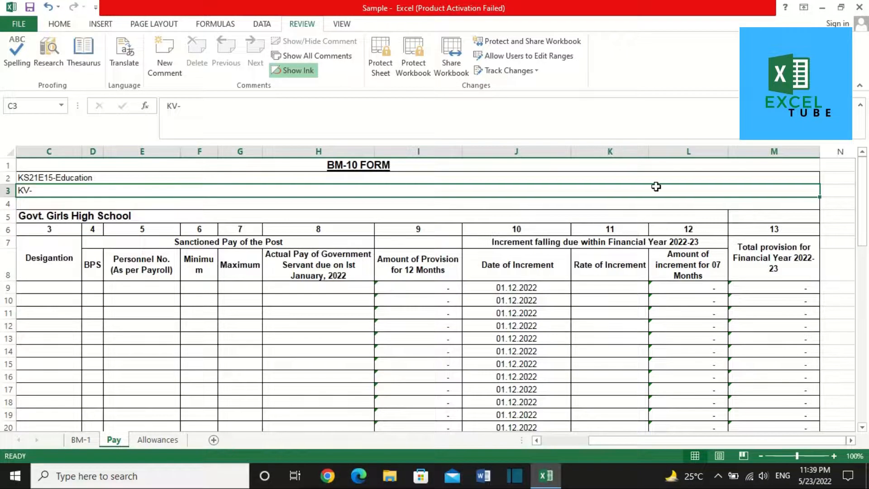
double_click(657, 186)
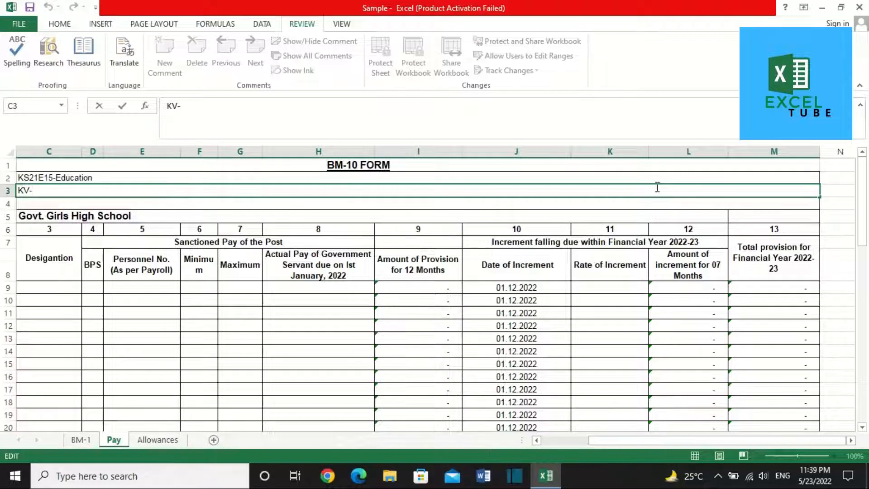
text(1122)
key(Return)
Step: Enter serial number 1 and the first employee's name in row 9
key(Left)
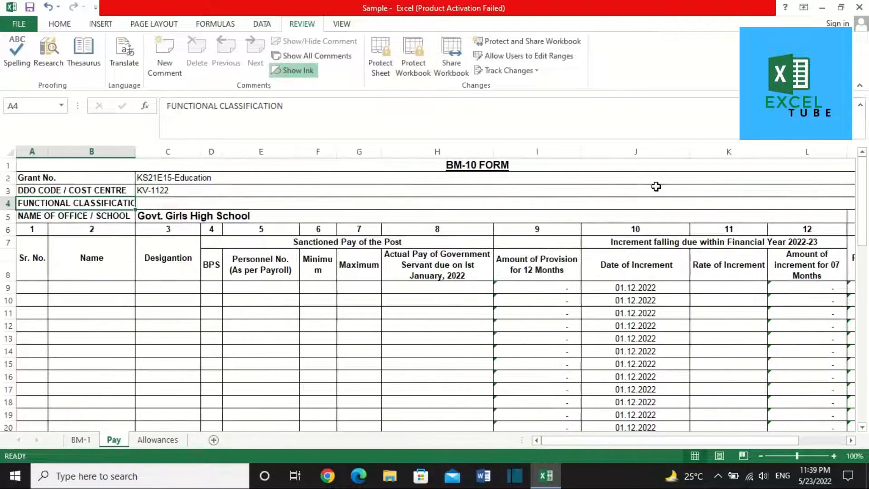
key(Right)
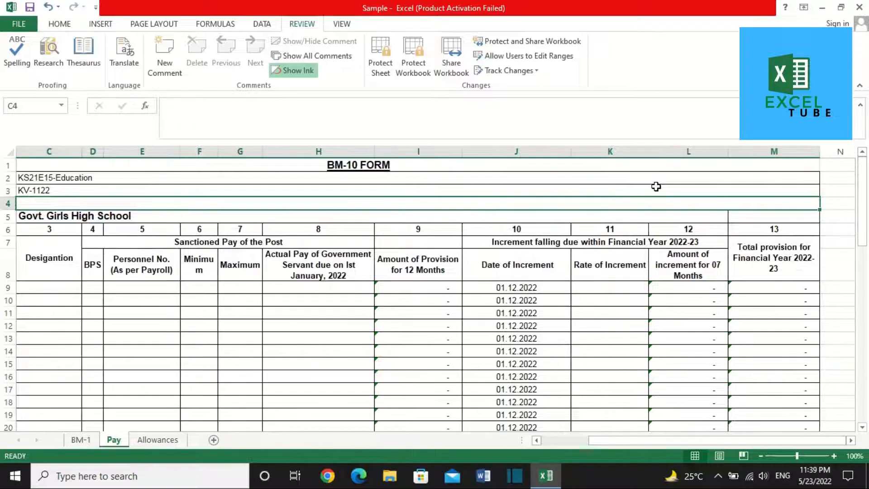
key(Left)
key(Down)
key(Down)
key(Down)
key(Down)
key(Left)
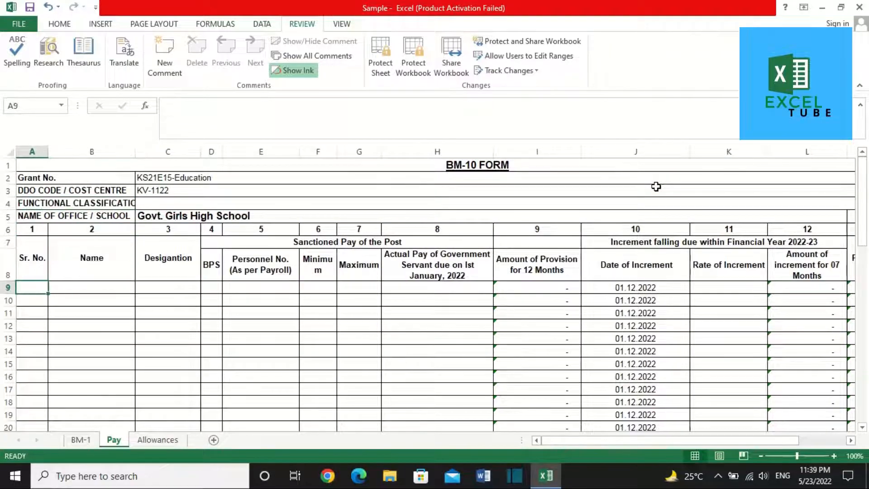
text(1)
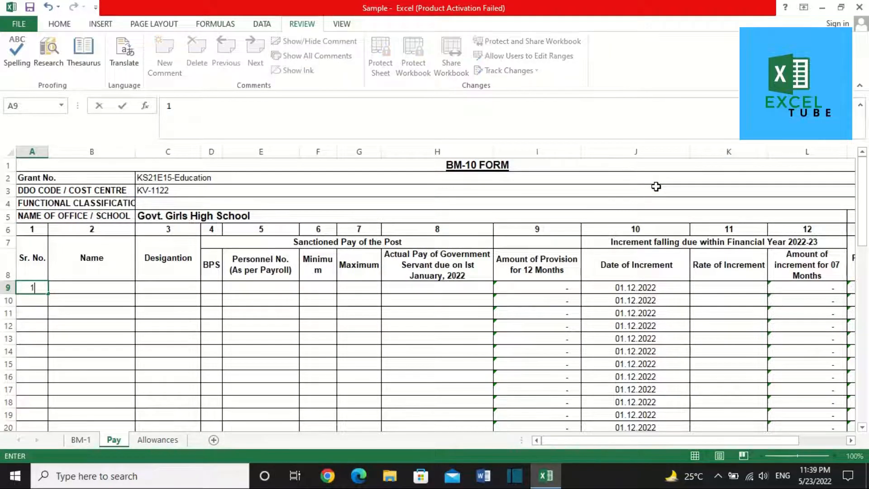
key(Tab)
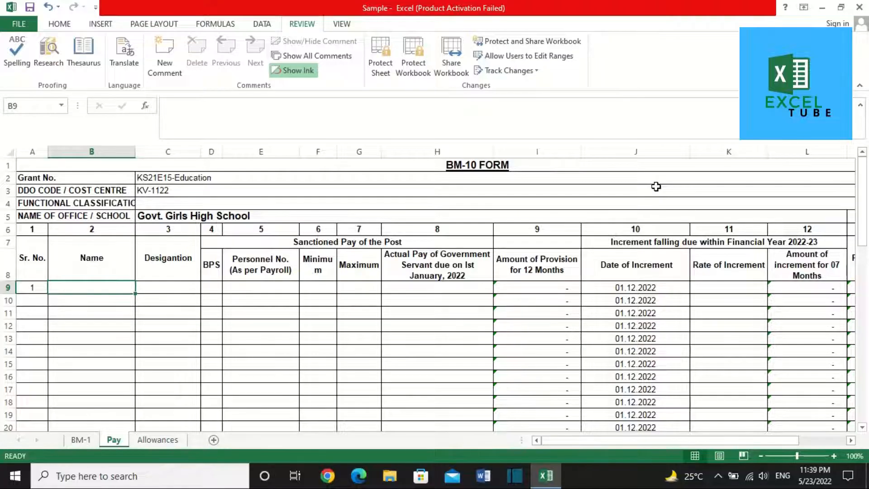
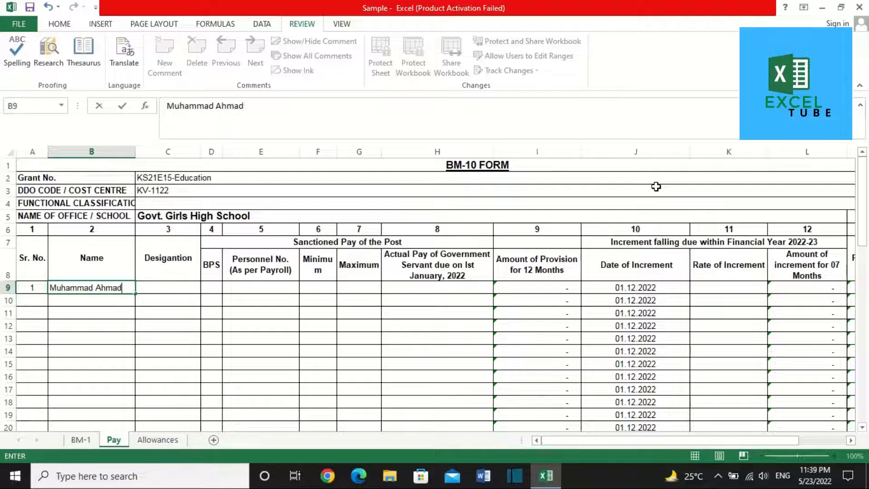
key(Tab)
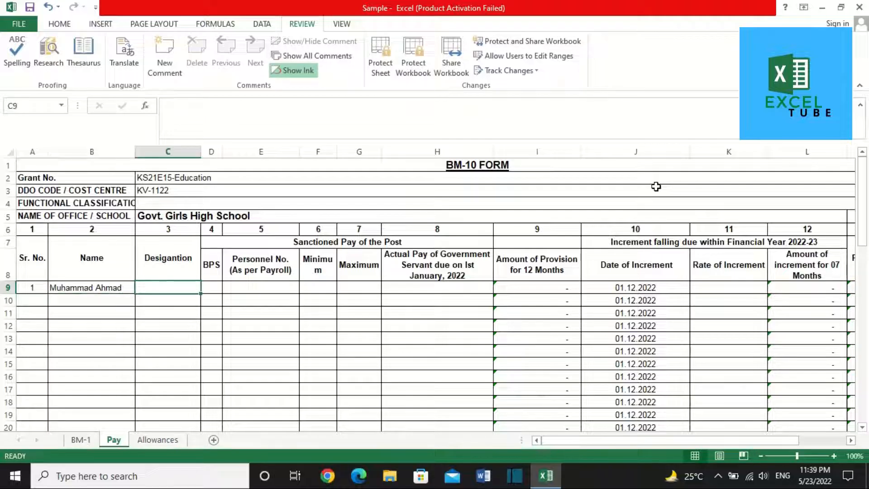
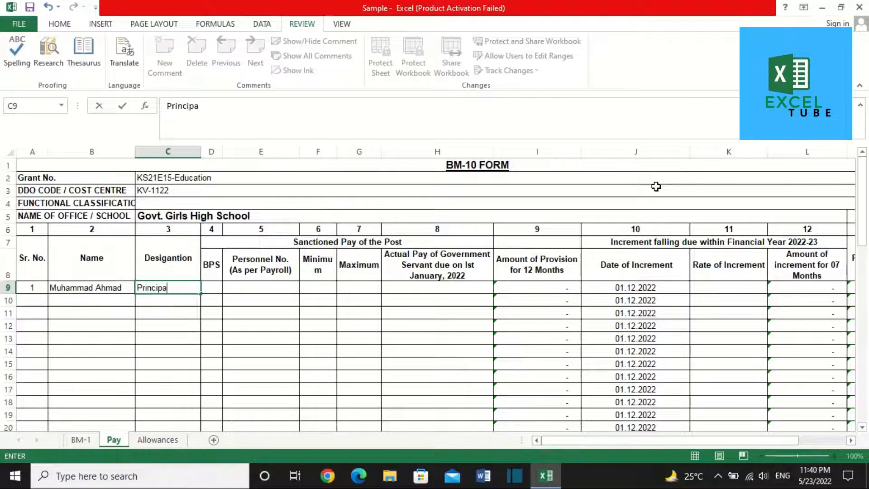
Step: Enter designation Principal, BPS 19 and the employee's personnel number in row 9
key(Tab)
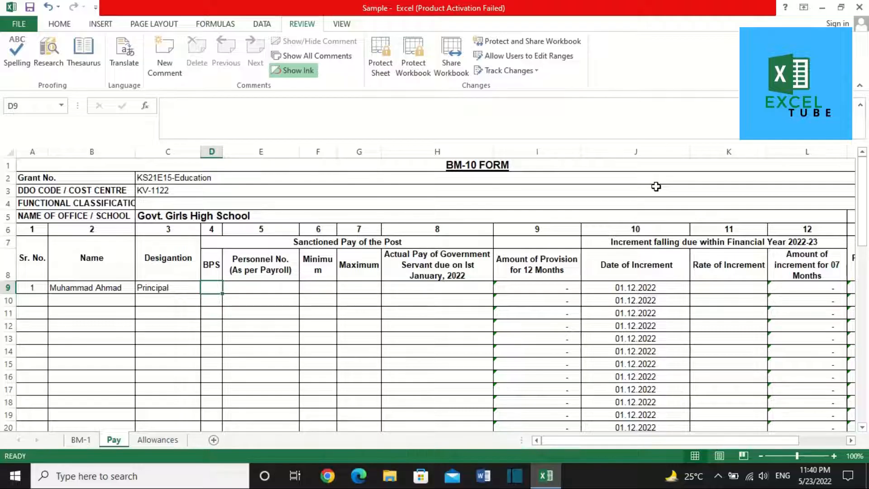
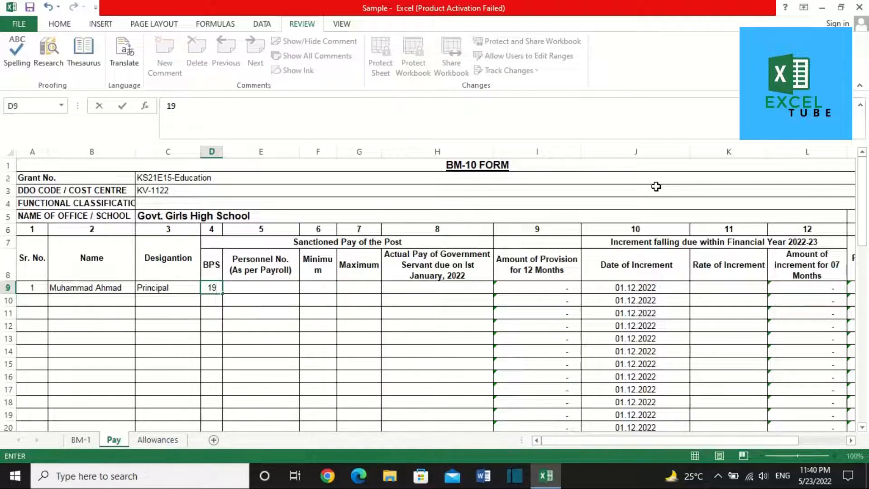
key(Tab)
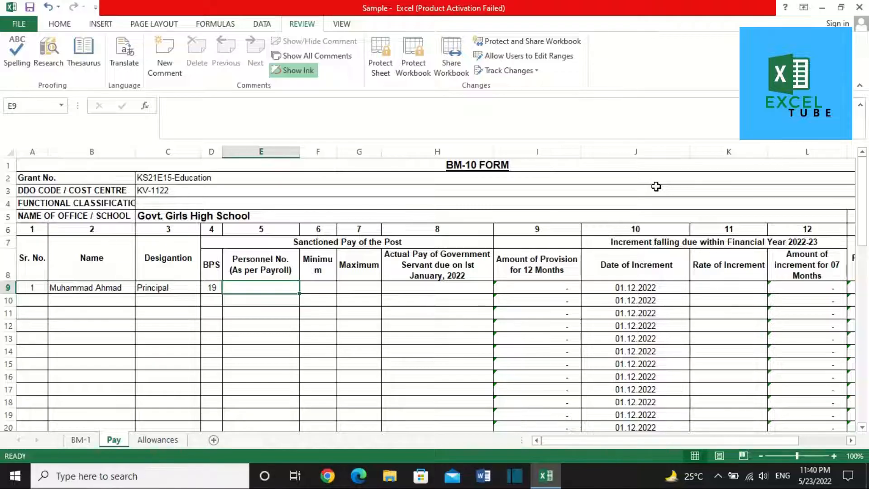
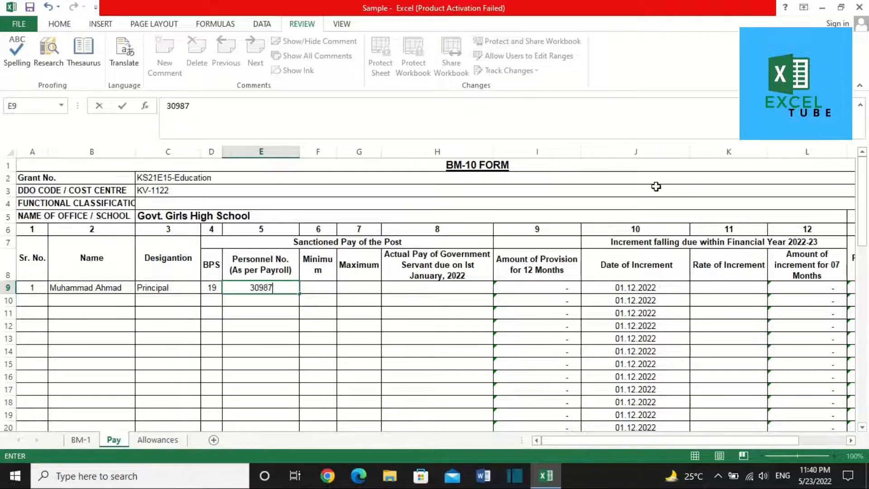
key(Tab)
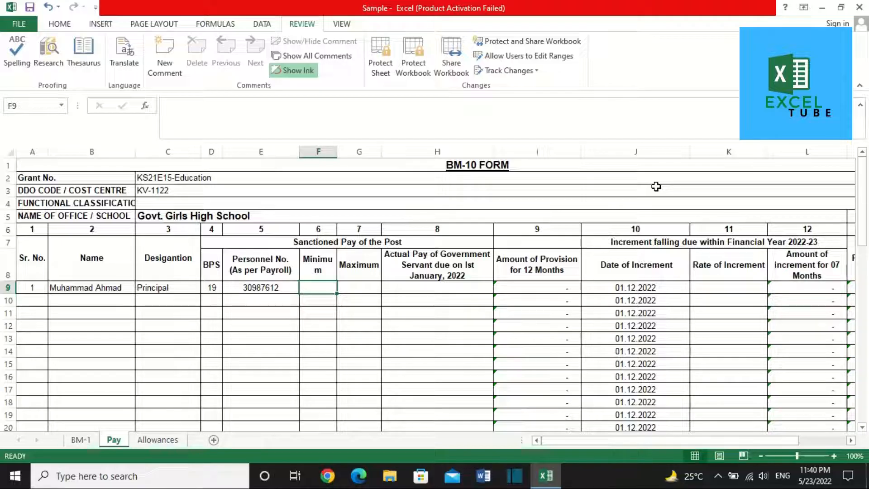
Step: Check the BPS, Minimum and Maximum cells, then open File Explorer for the pay-scale images
click(219, 286)
click(325, 289)
click(353, 285)
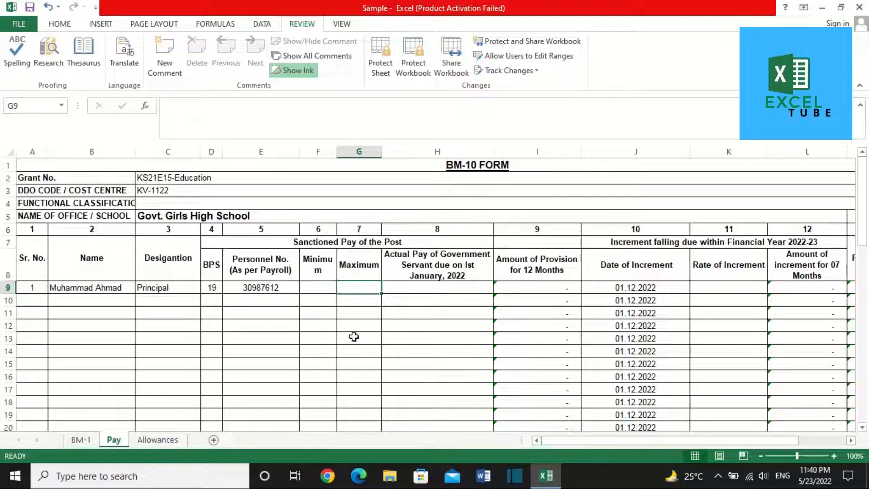
click(398, 477)
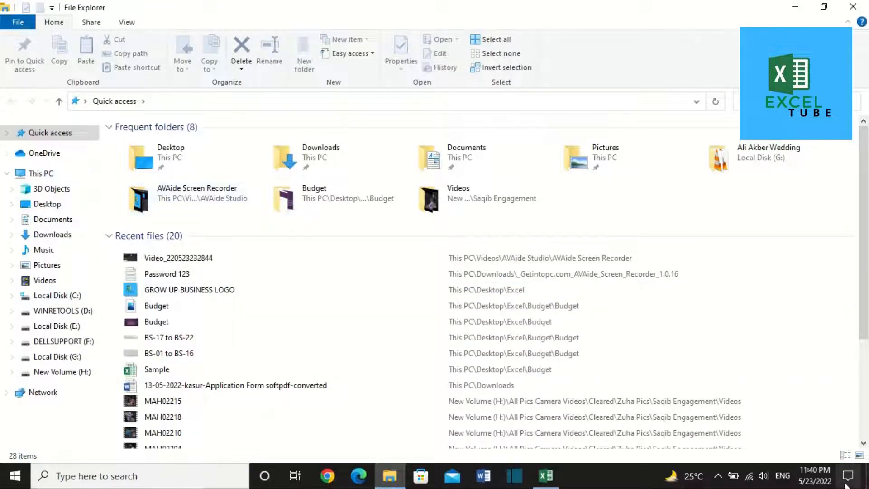
Step: Open BS-01 to BS-16.png from Recent files in Photos
double_click(193, 356)
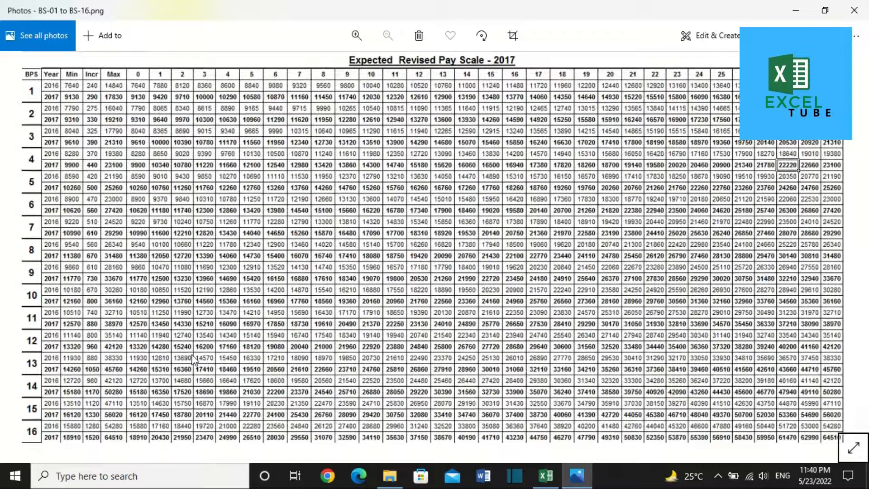
Step: Open BS-17 to BS-22.png in Photos too, then return to Excel
key(alt+Tab)
double_click(164, 354)
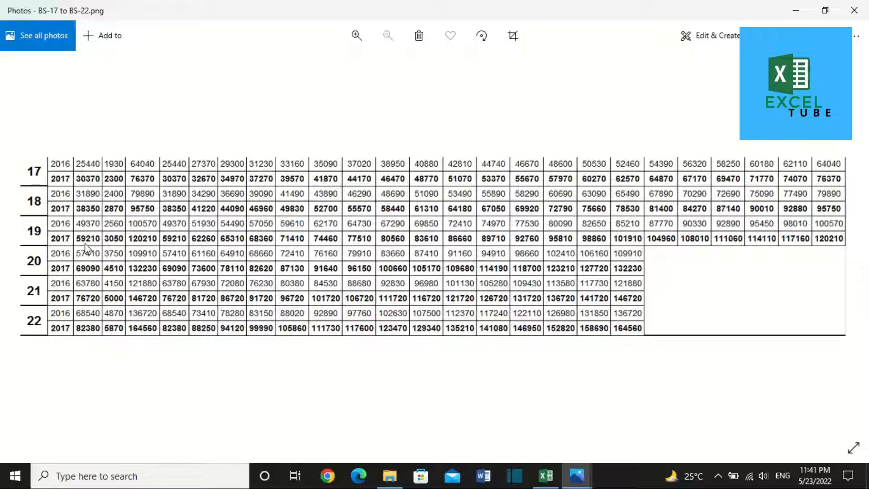
key(alt+Tab)
key(alt+Tab)
key(alt+Tab)
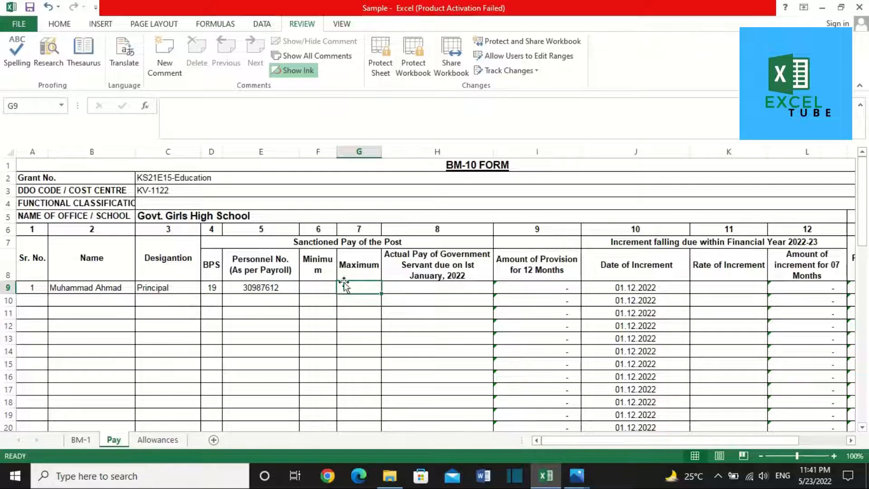
Step: Enter BPS 19 Minimum 59,210 and Maximum 120,210 in F9 and G9 from the pay-scale table
click(319, 285)
text(59210)
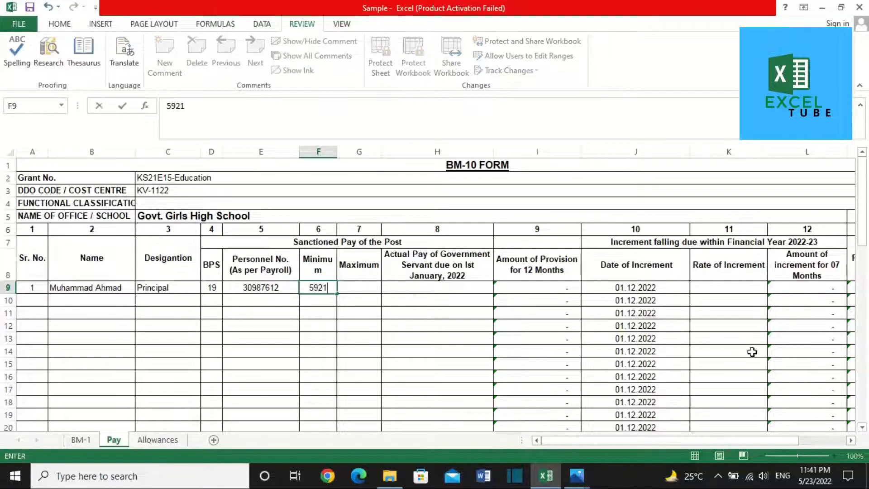
key(Tab)
key(alt+Tab)
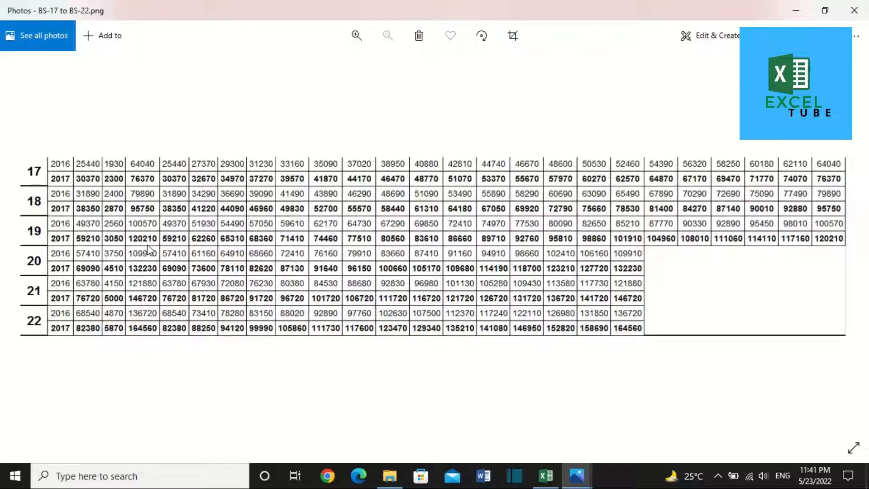
scroll(149, 250, up, 3)
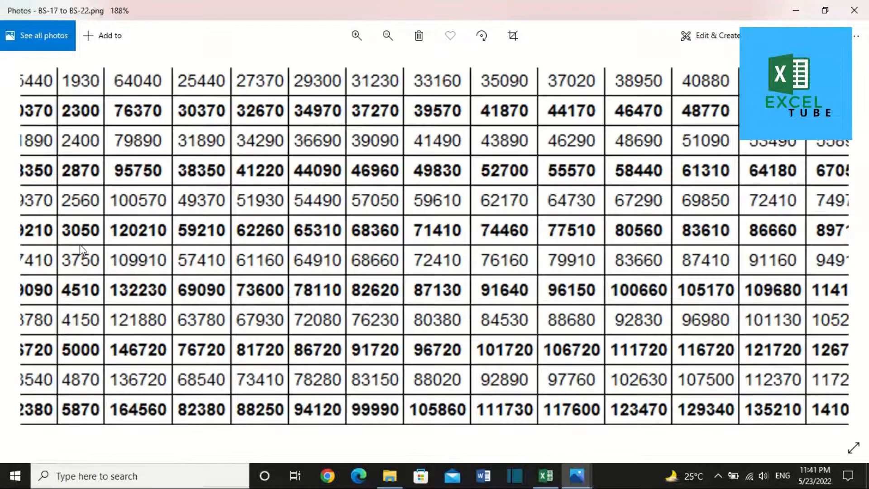
drag(80, 247, 161, 245)
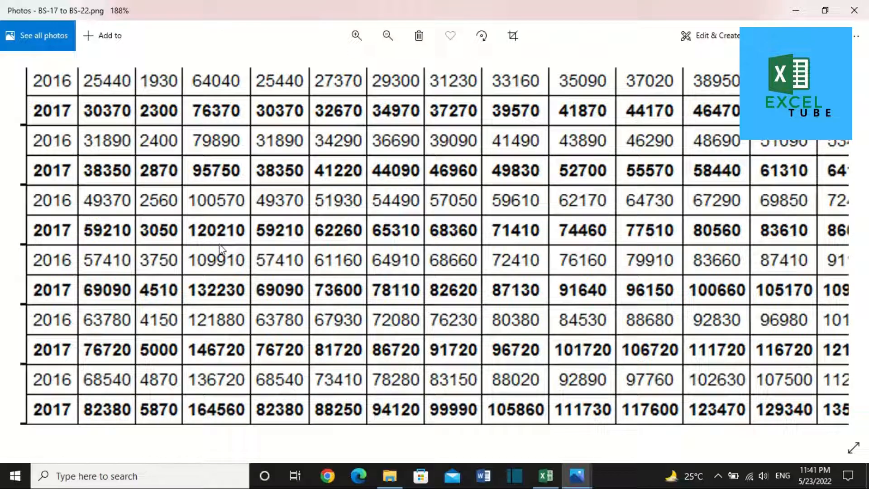
key(alt+Tab)
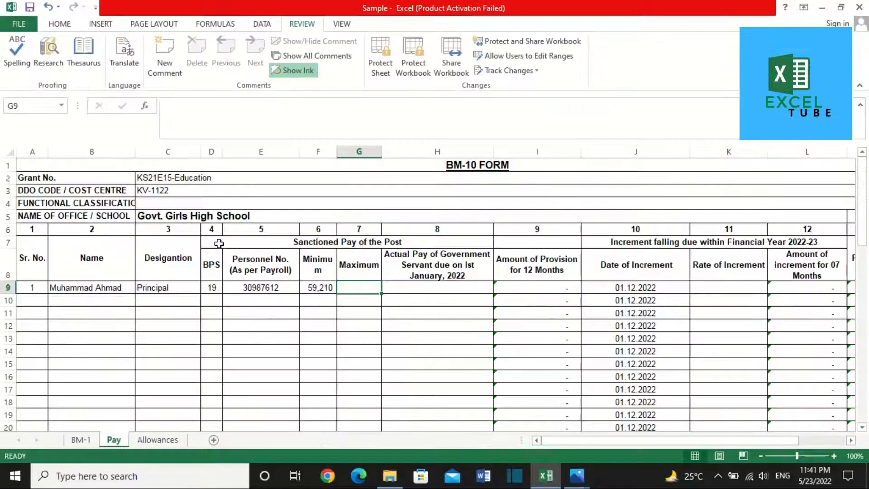
text(12)
text(021)
key(Tab)
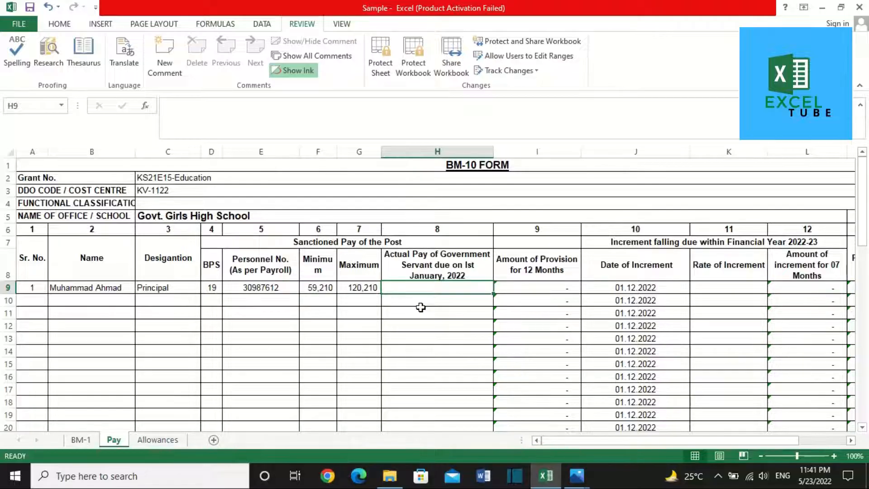
Step: Pan the Photos pay table to show the BS 17–22 row labels
key(alt+Tab)
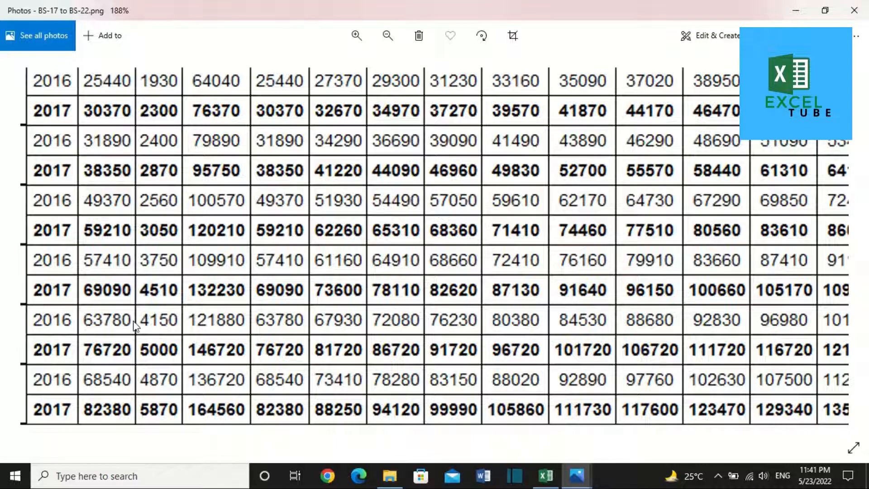
drag(105, 301, 233, 291)
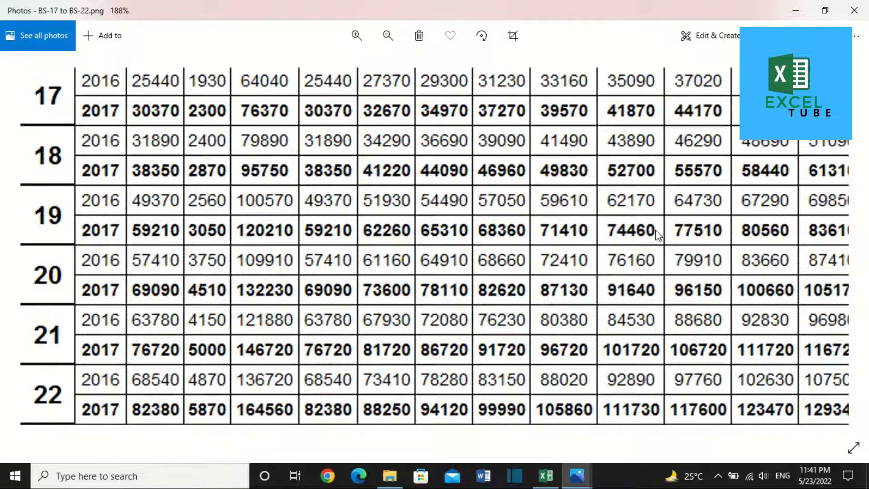
key(alt+Tab)
Step: Enter actual pay 74,460 in H9 and confirm I9 gives 893,520
text(7)
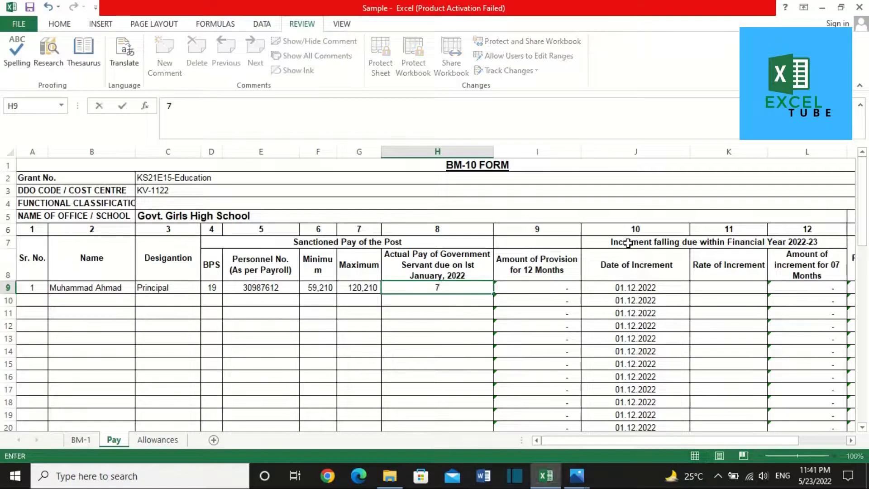
text(4460)
key(Tab)
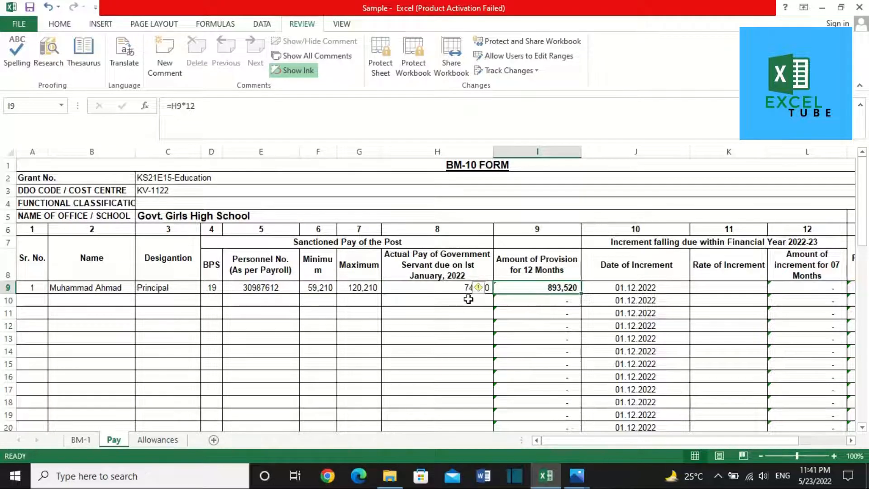
key(Left)
key(Right)
key(Left)
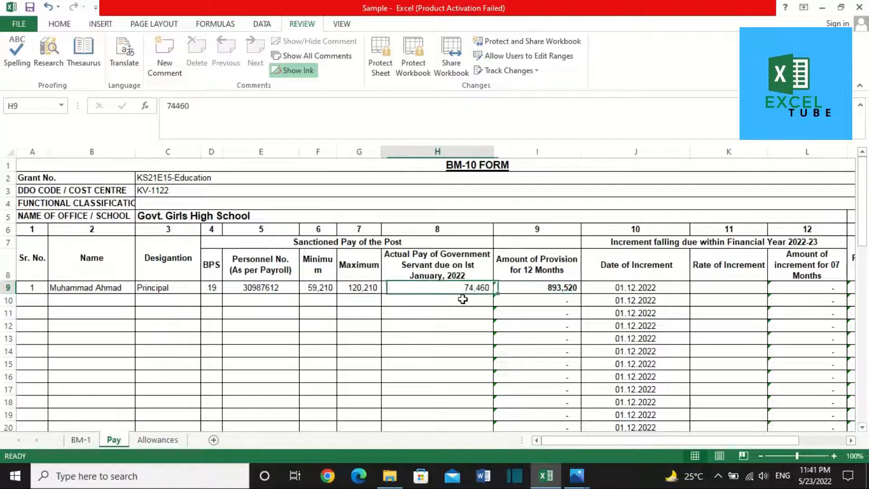
key(Right)
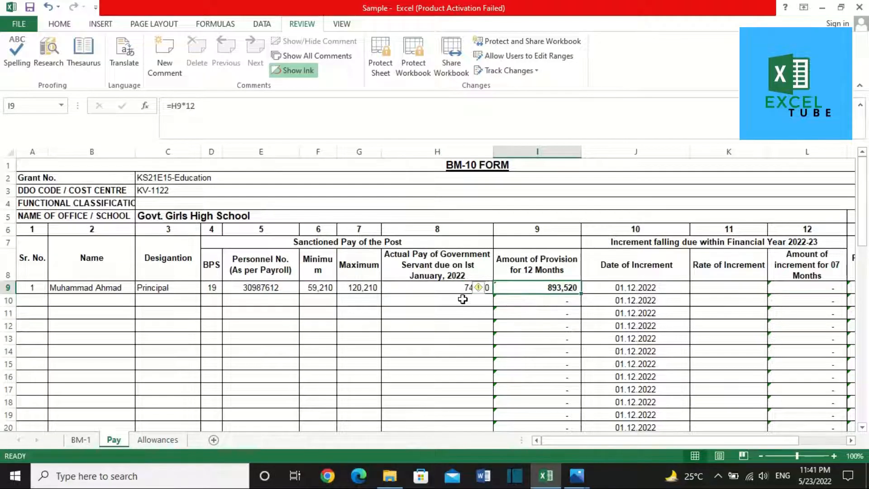
click(446, 289)
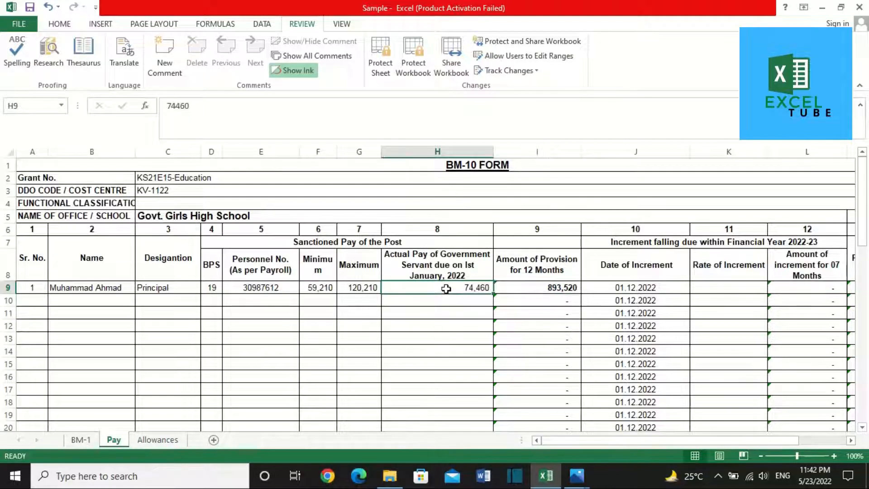
key(Right)
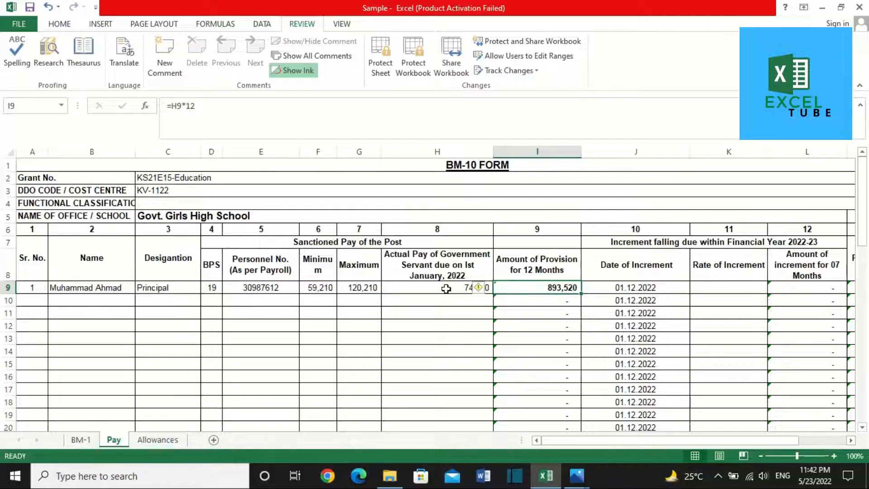
key(Right)
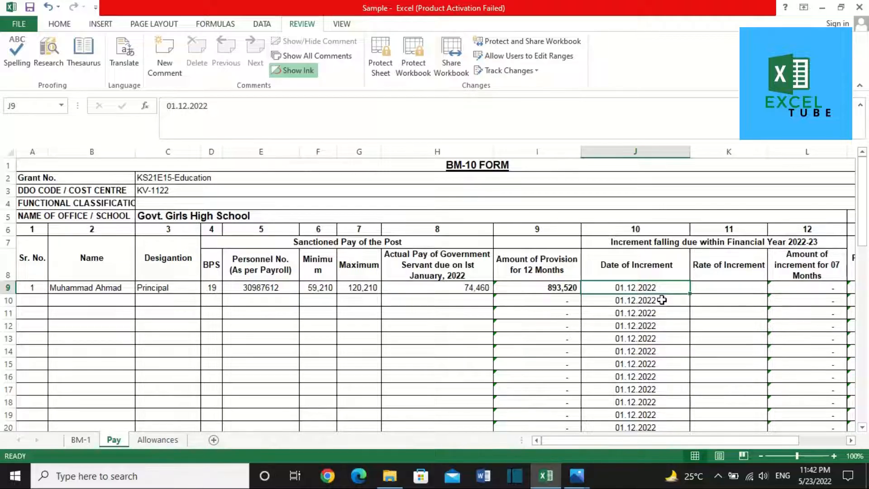
Step: Enter the 3,050 rate of increment in K9 from the pay-scale table
key(Right)
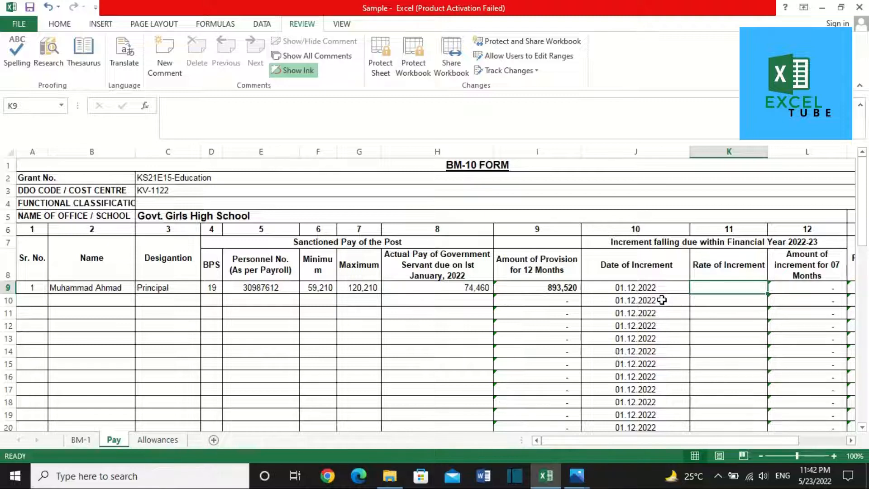
key(alt+Tab)
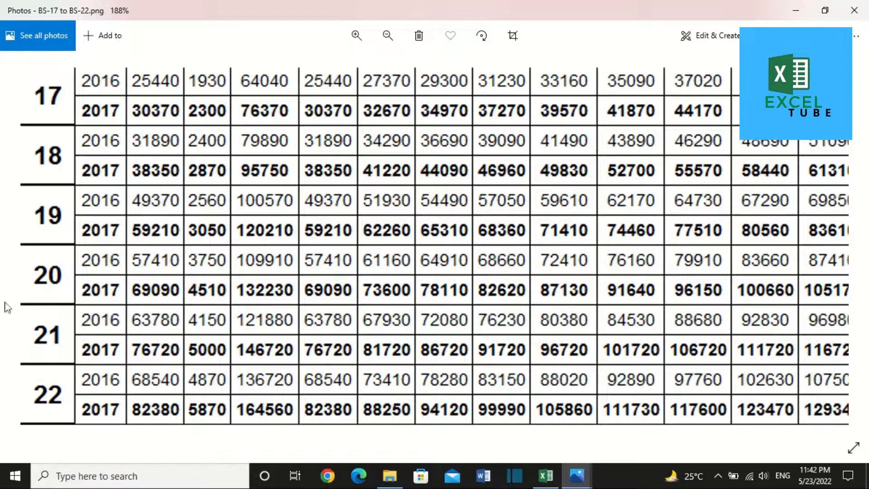
key(alt+Tab)
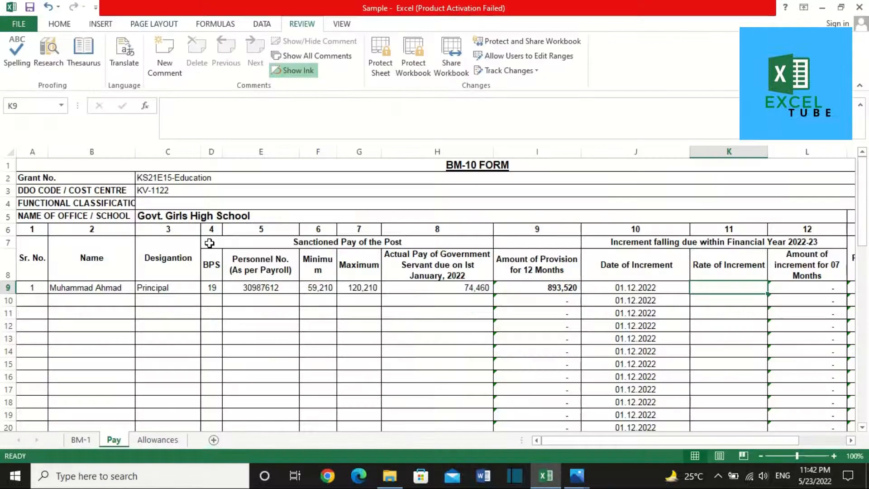
text(3050)
key(Right)
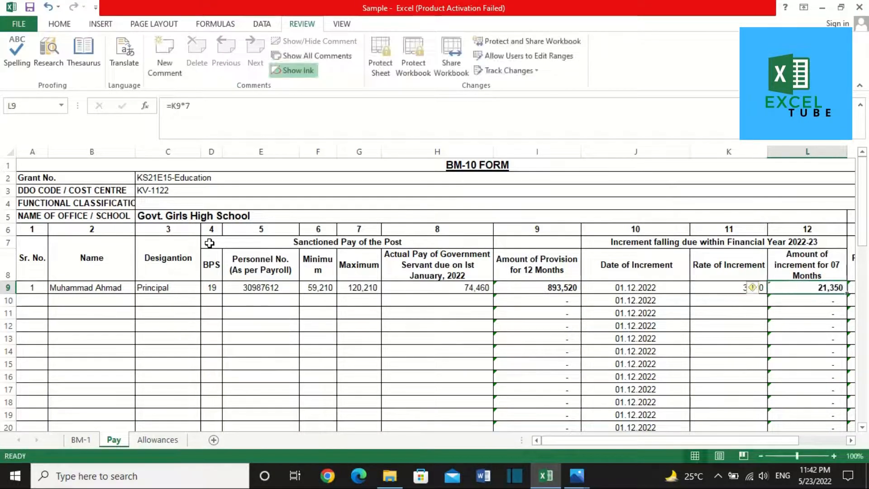
click(850, 441)
click(850, 440)
click(850, 440)
Step: Check the seven-month increment 21,350 and total provision 914,870 formulas in L9 and M9
click(523, 286)
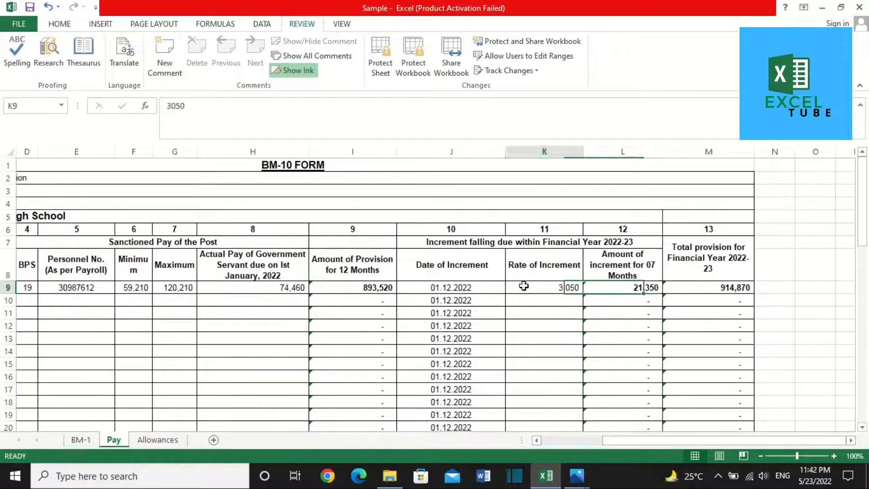
key(Right)
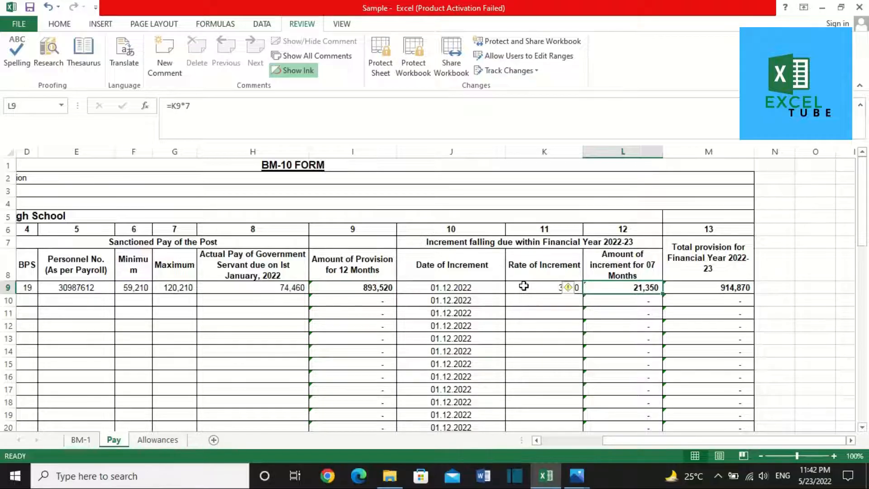
click(523, 286)
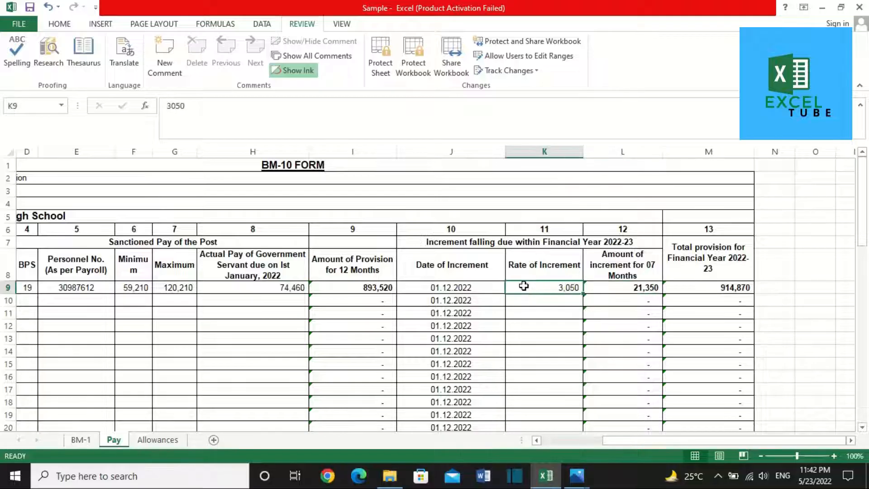
key(Right)
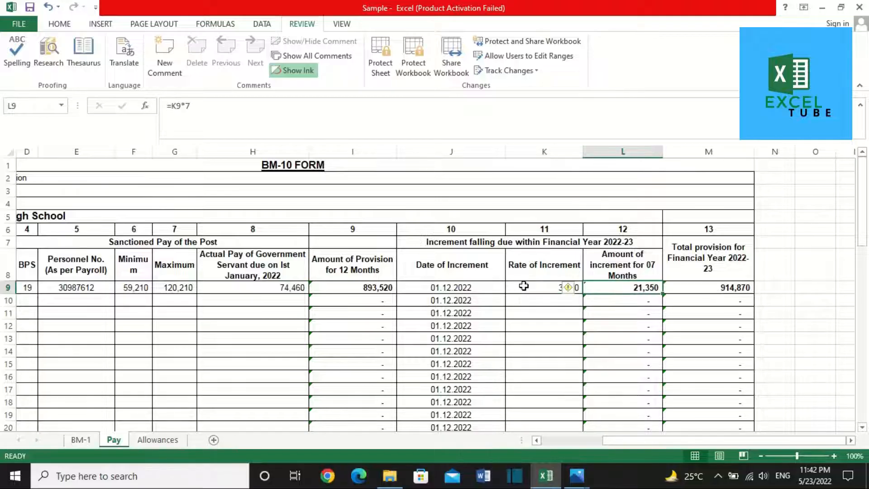
key(Right)
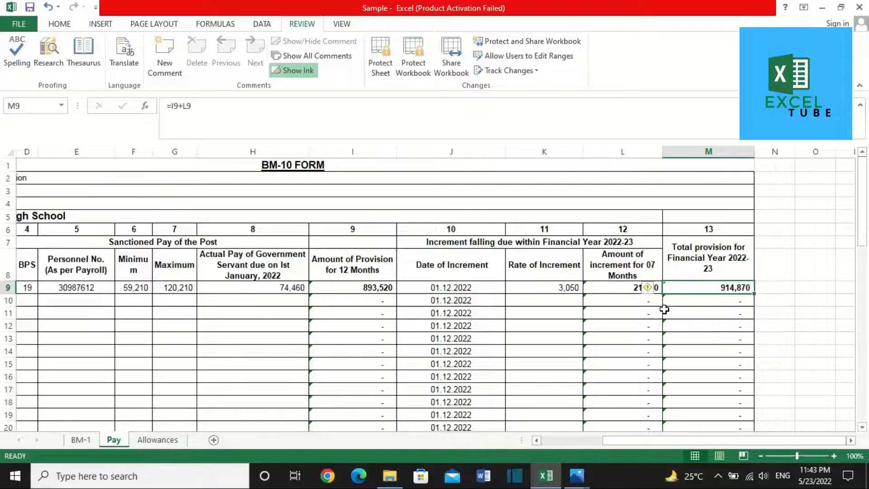
Step: Fill row 10 with serial 2, the employee's name, SST (Arts) and BPS 18
click(73, 290)
key(Down)
key(Left)
key(Left)
key(Left)
key(Left)
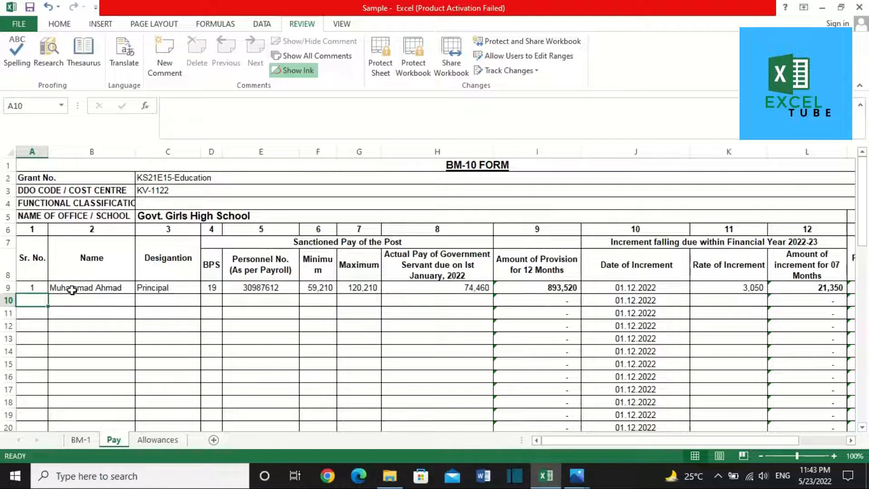
text(2)
key(Tab)
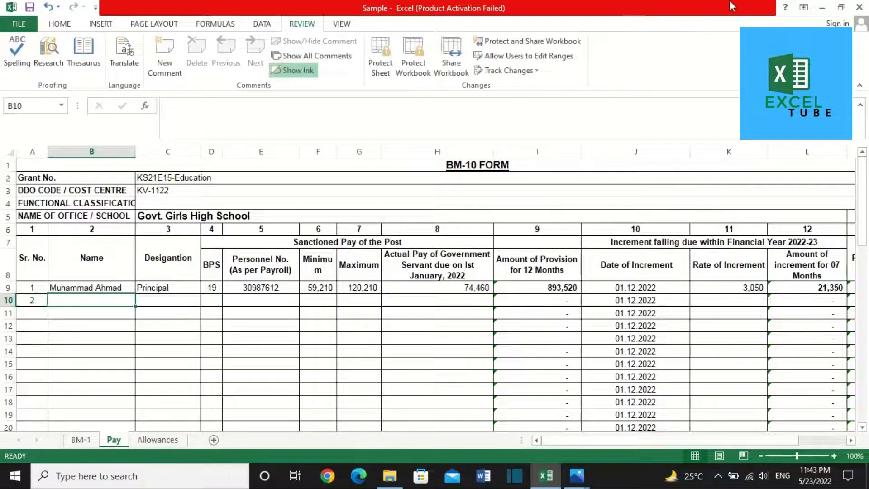
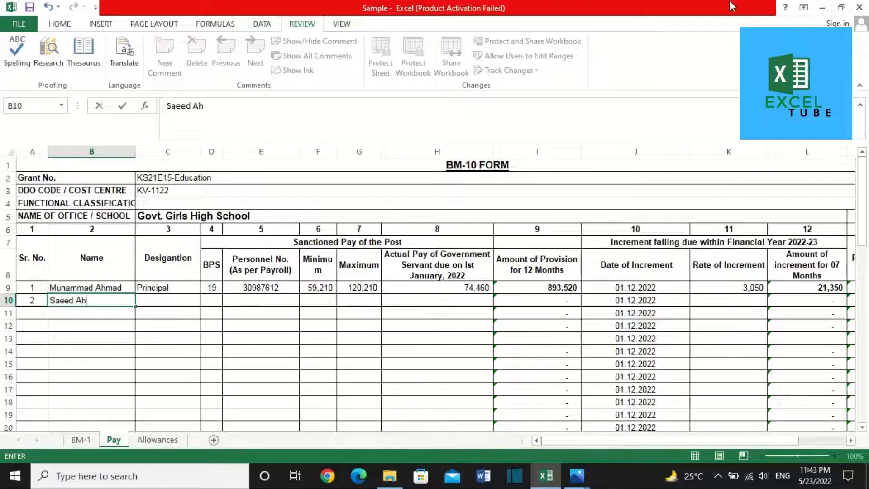
key(Tab)
text(SST ()
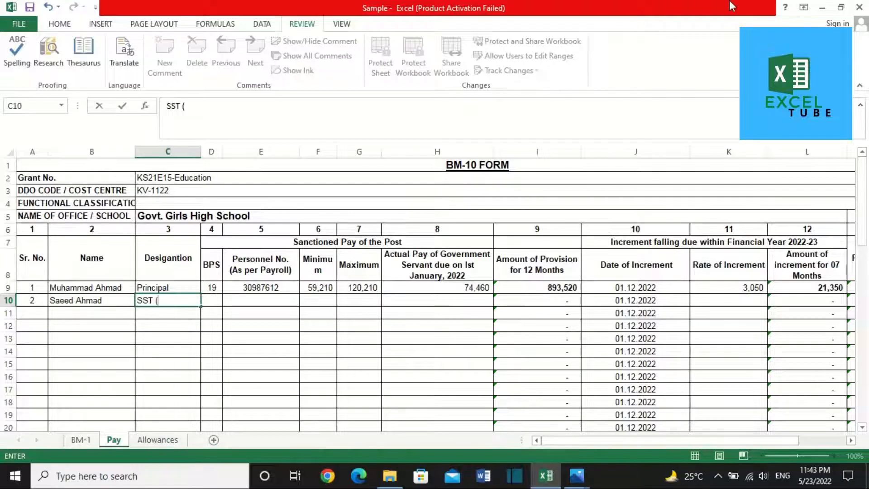
text(Arts))
key(Tab)
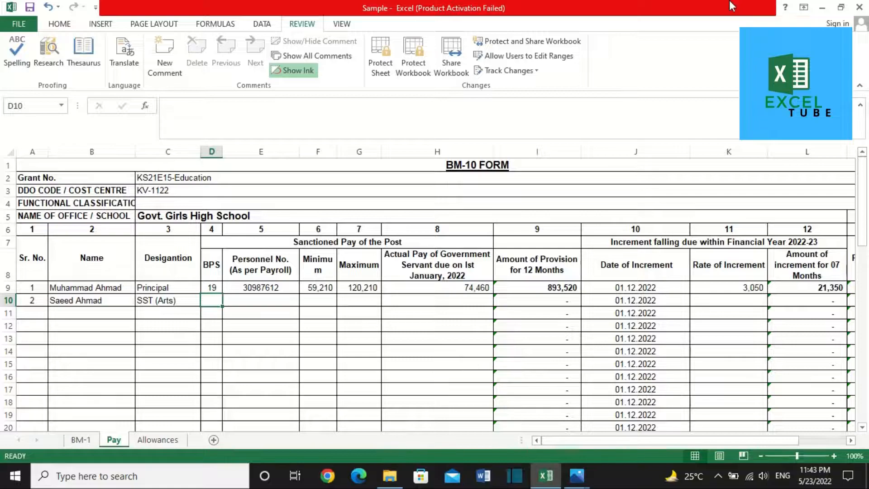
text(18)
key(Tab)
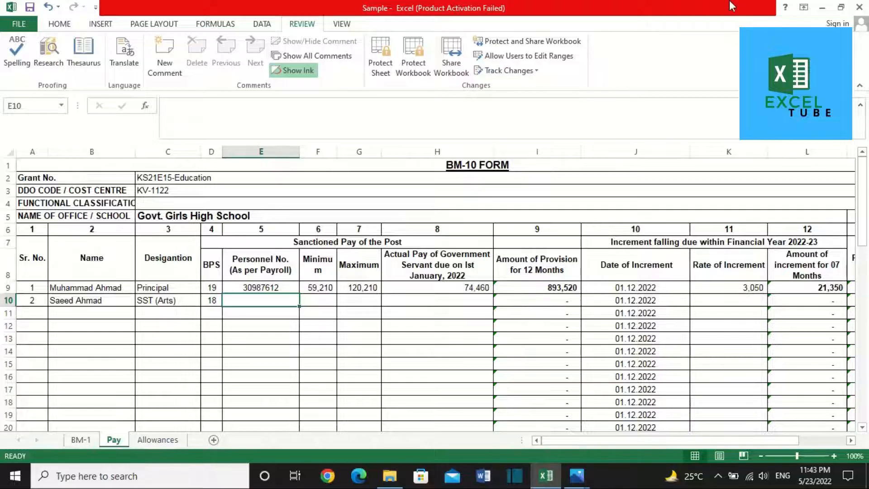
Step: Recheck the BPS 18 entry, then switch to the BM-1 sheet
key(Left)
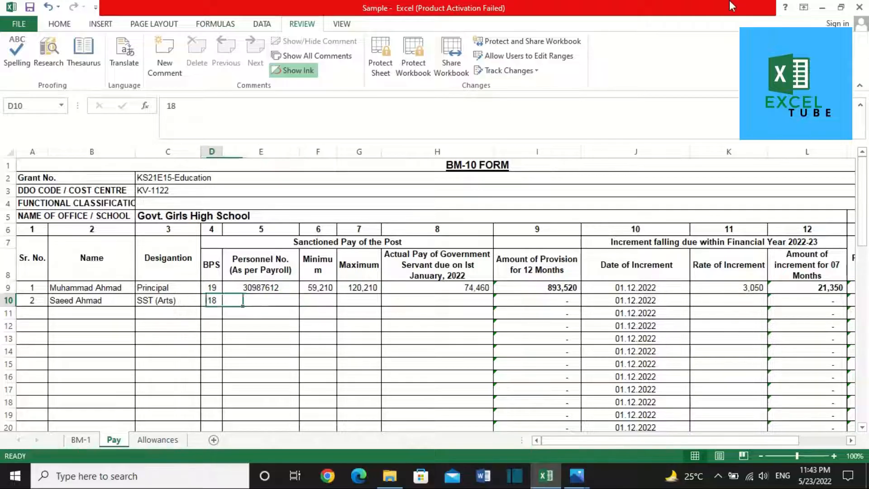
key(Right)
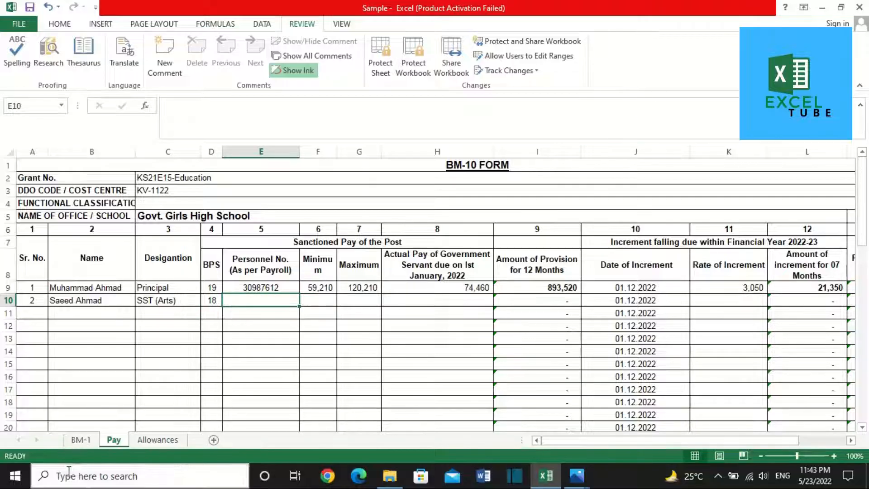
click(74, 440)
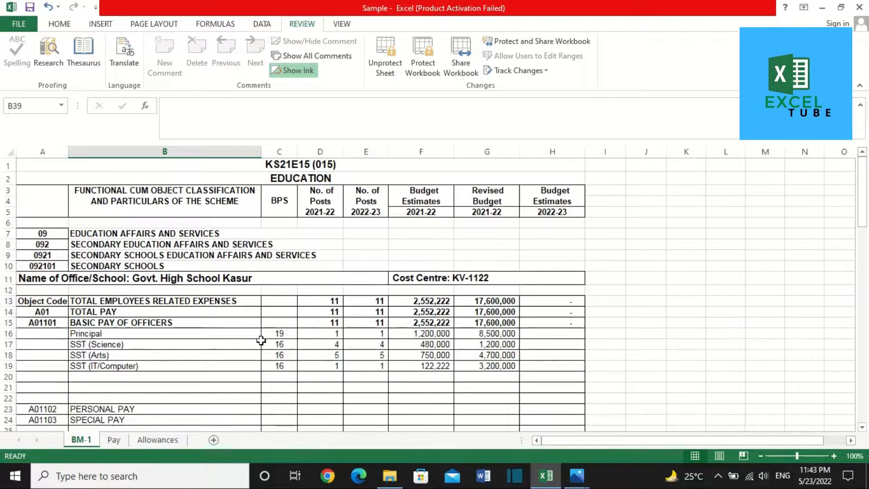
Step: Check the SST (Arts) BPS on the BM-1 sheet, then return to the Pay sheet
click(286, 357)
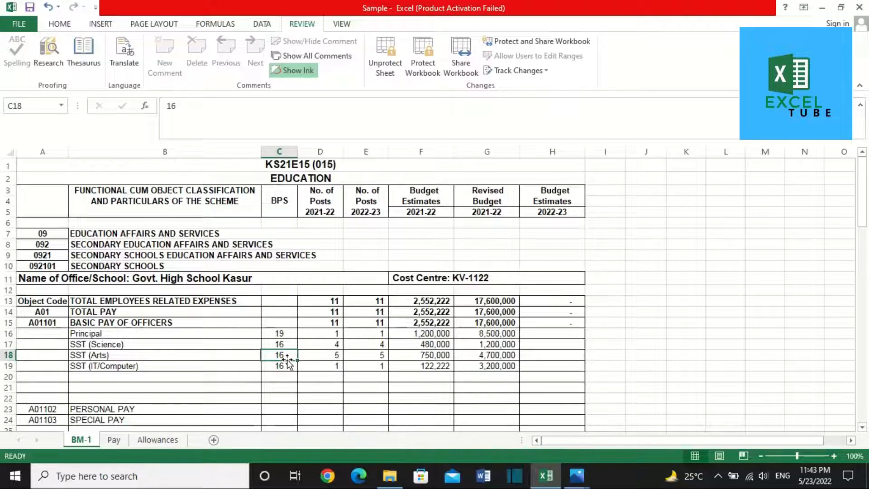
click(118, 438)
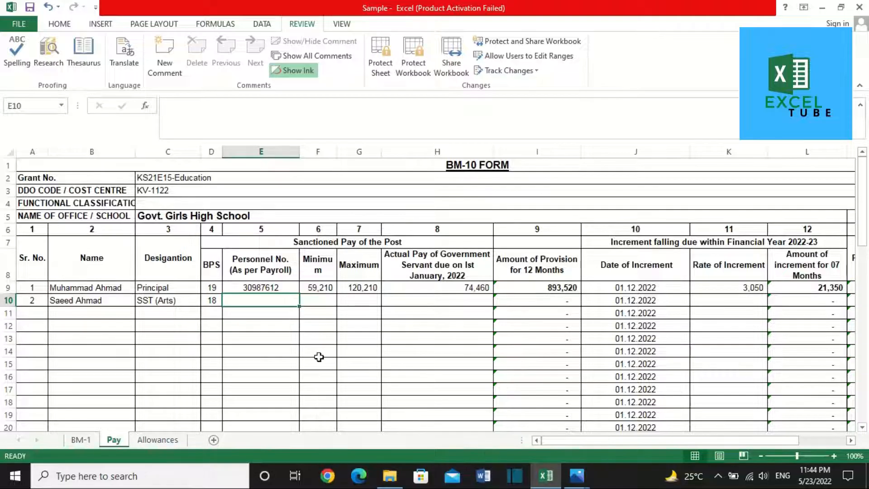
Step: Fill E10 with a personnel number adapted from the one in the row above
key(ctrl+d)
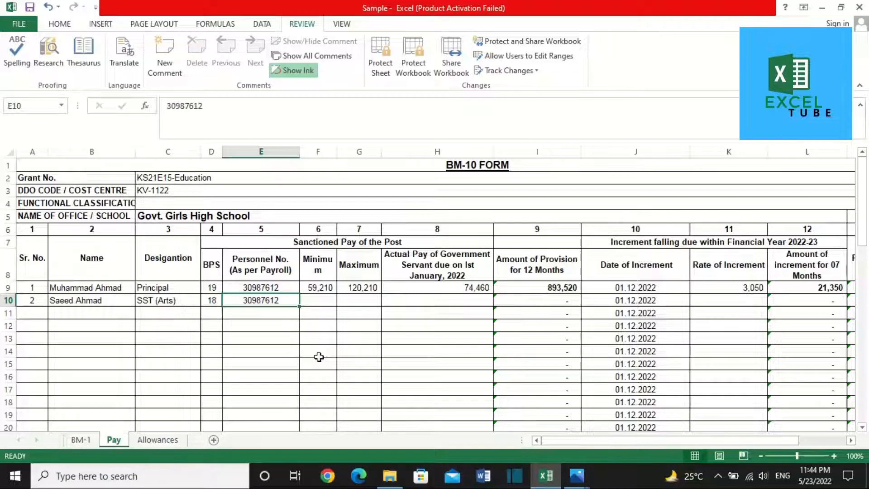
key(F2)
key(BackSpace)
key(BackSpace)
text(19)
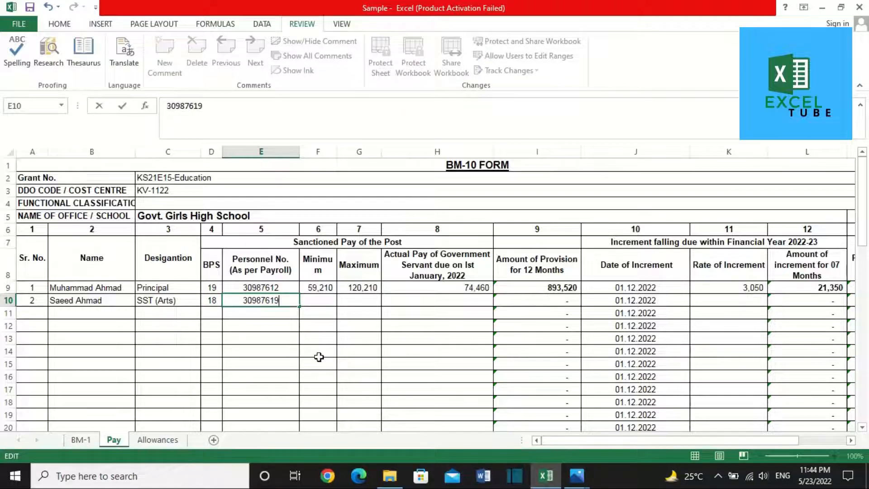
key(Tab)
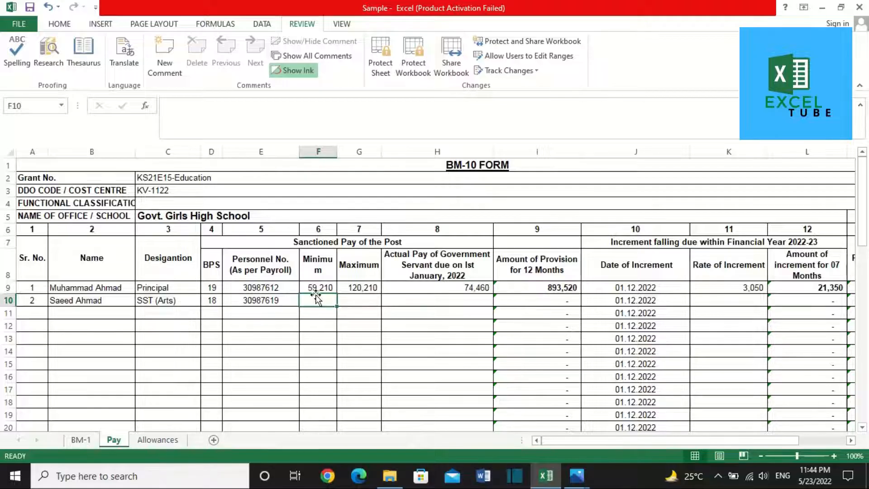
Step: Enter minimum pay 38,350 and maximum pay 95,750 from the pay-scale image
key(alt+Tab)
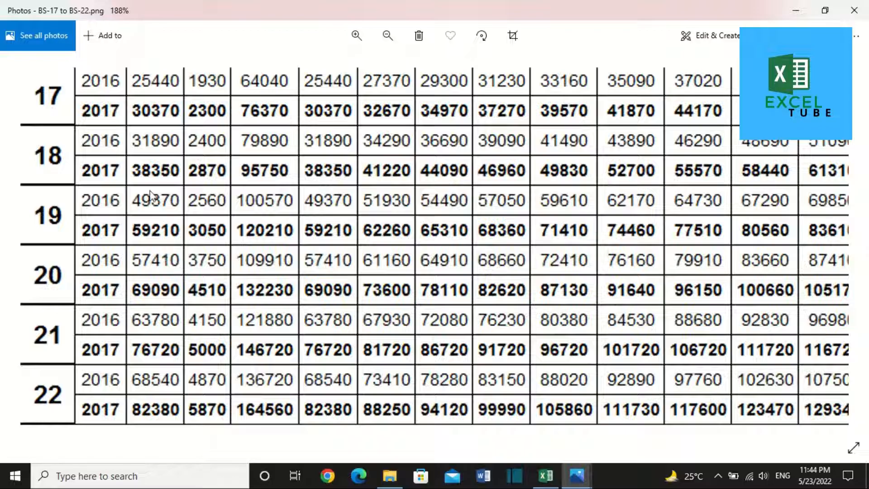
key(alt+Tab)
text(3)
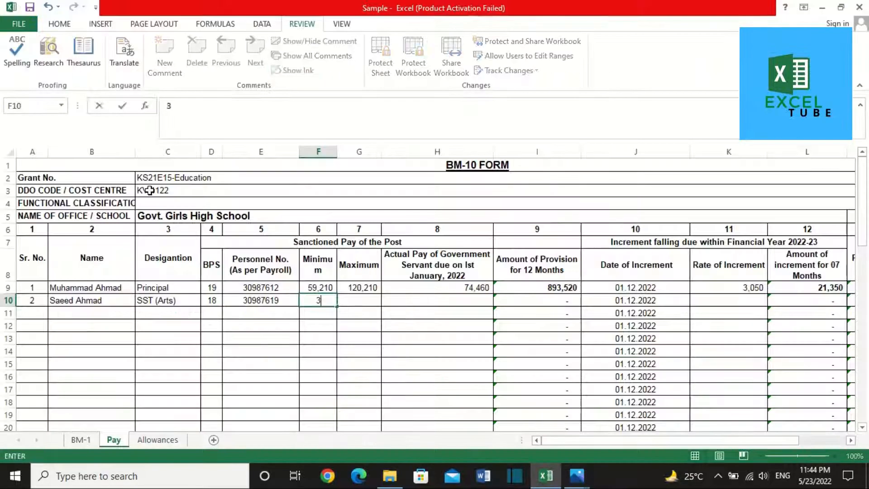
text(8350)
key(Tab)
key(alt+Tab)
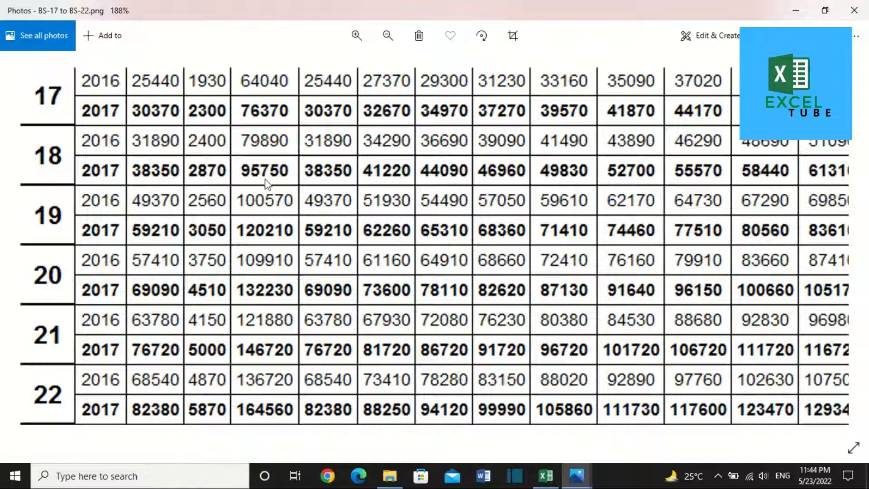
key(alt+Tab)
text(95750)
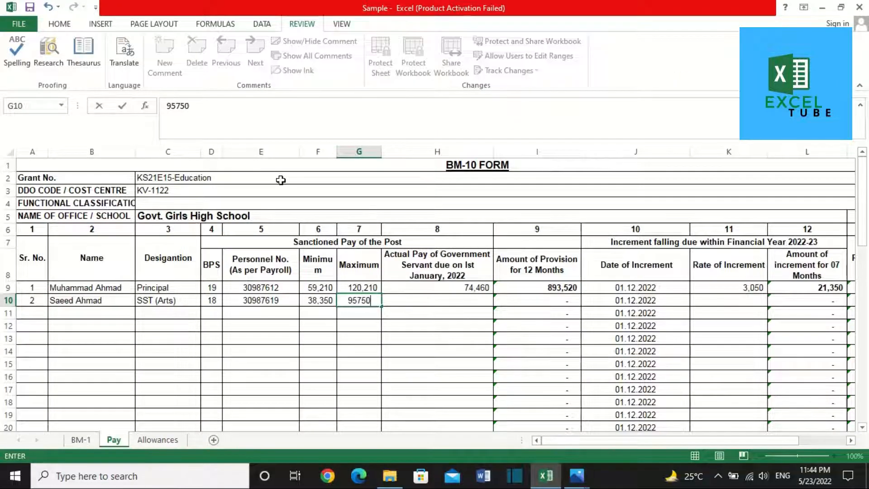
key(Tab)
Step: Enter actual pay 67,050, giving a 12-month provision of 804,600
key(alt+Tab)
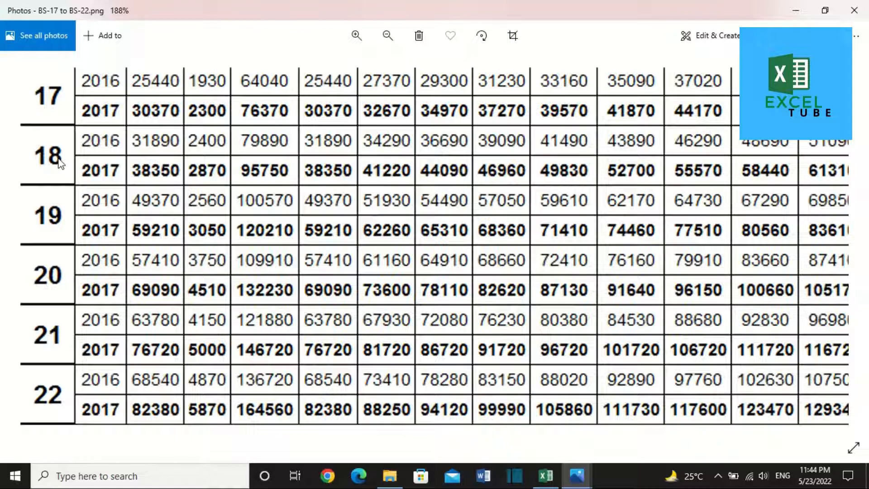
drag(659, 171, 349, 195)
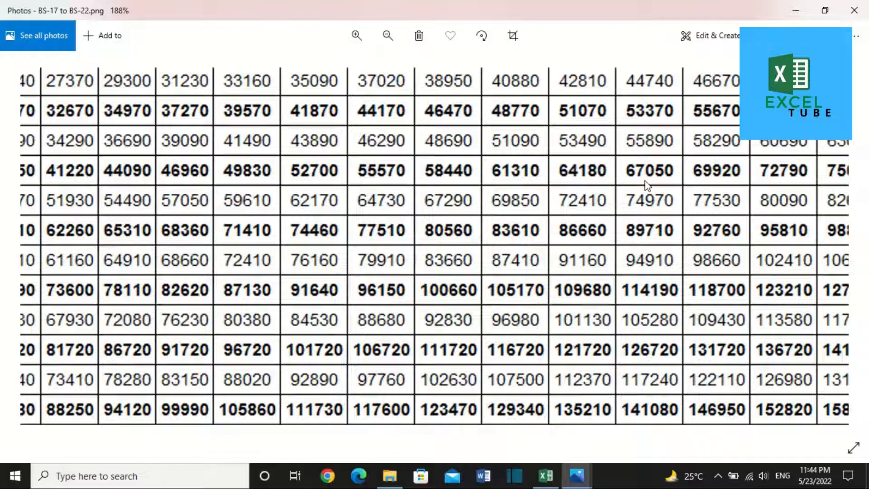
key(alt+Tab)
text(67,0)
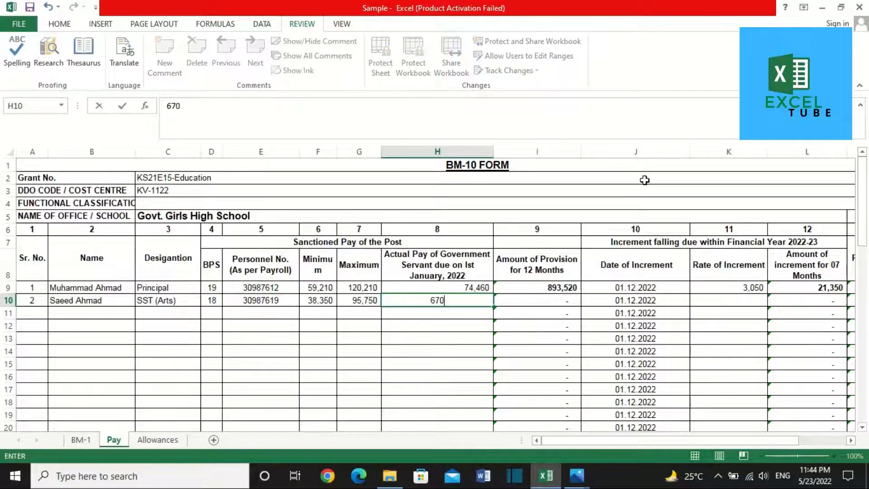
text(50)
key(Tab)
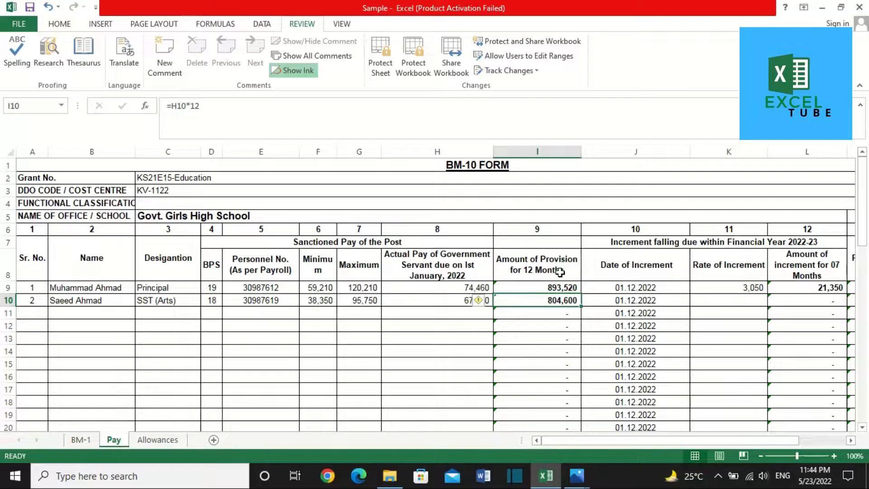
key(Tab)
key(Tab)
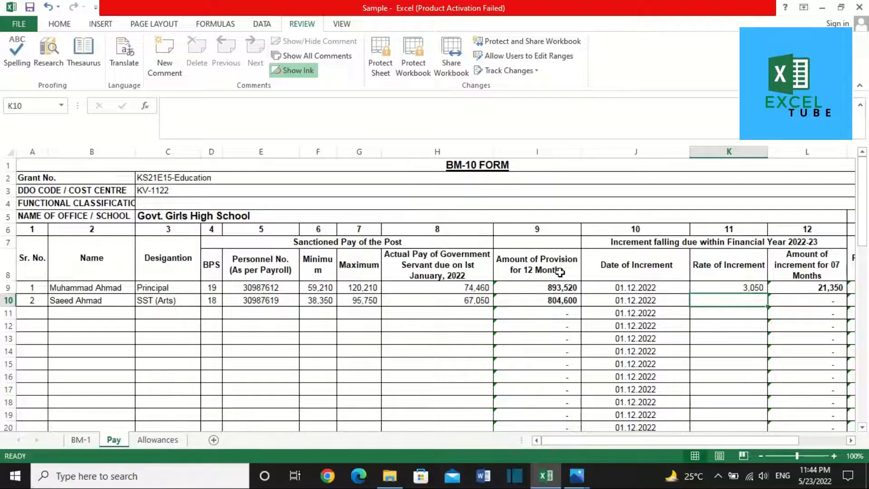
Step: Enter rate of increment 2,870 in K10, read from the pay-scale table
key(alt+Tab)
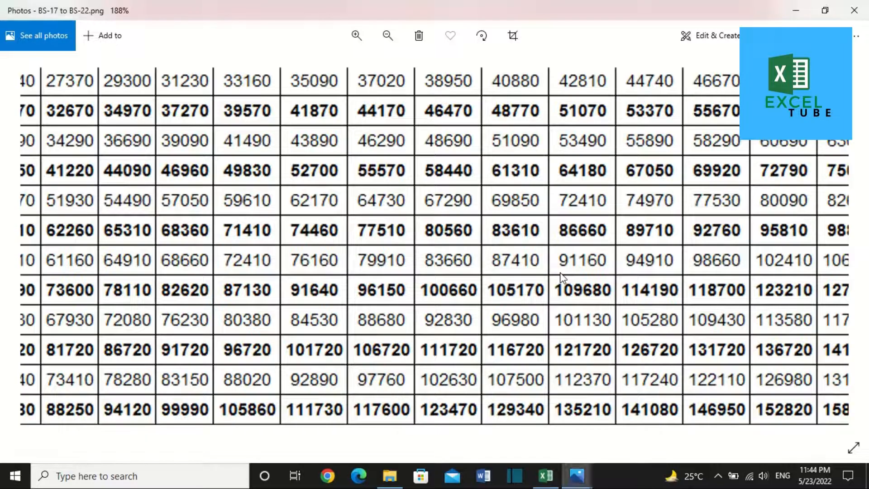
drag(353, 280, 868, 278)
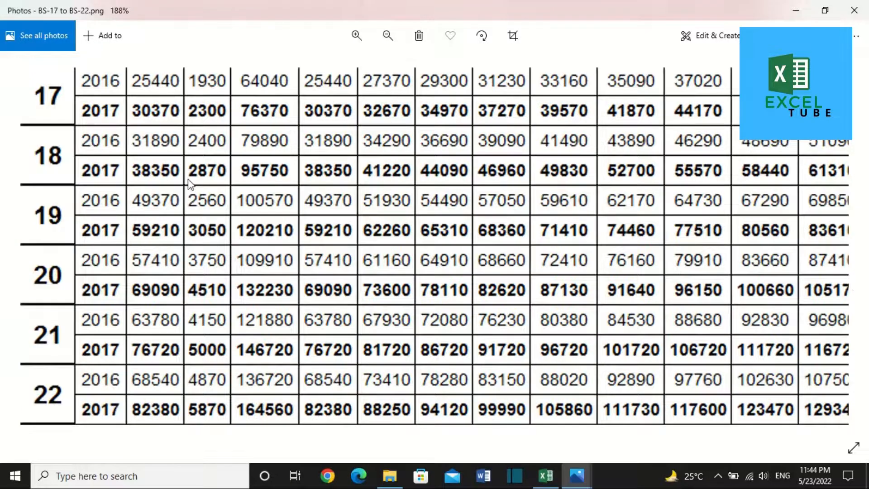
key(alt+Tab)
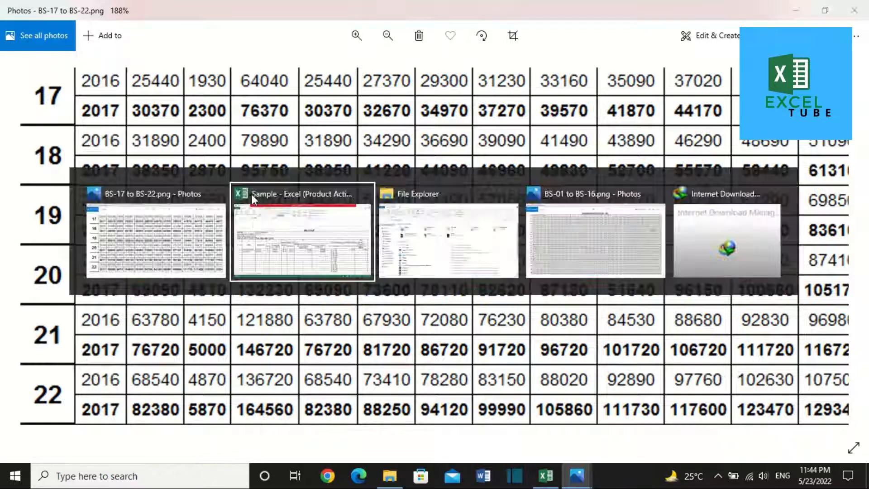
text(2870)
key(Tab)
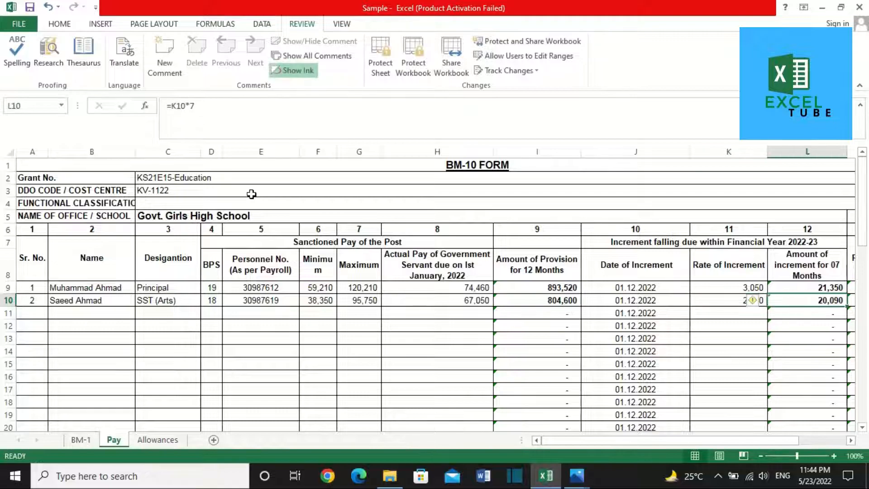
key(Tab)
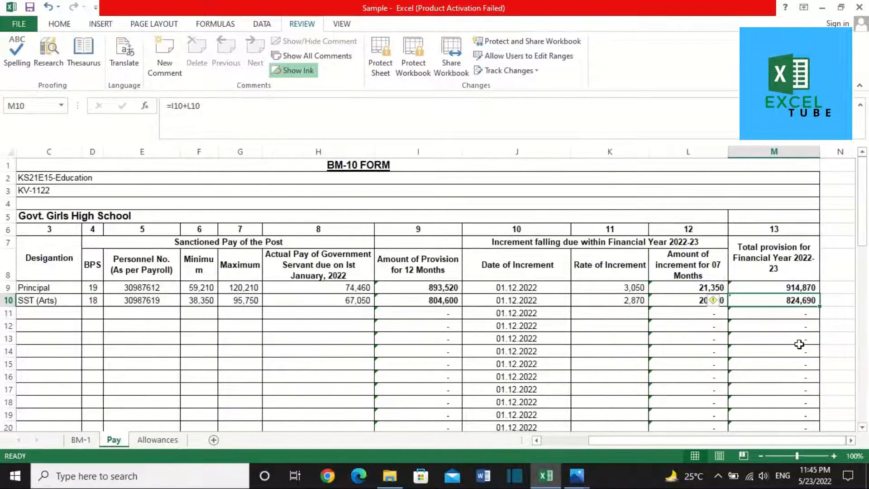
Step: Review the increment formulas in column L, showing 20,090 for row 10
click(690, 305)
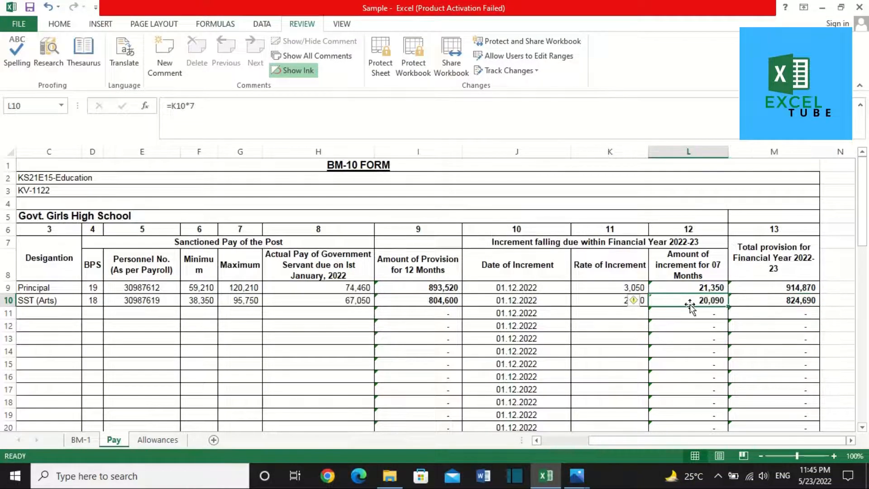
key(Up)
key(Up)
key(Down)
key(Down)
key(Down)
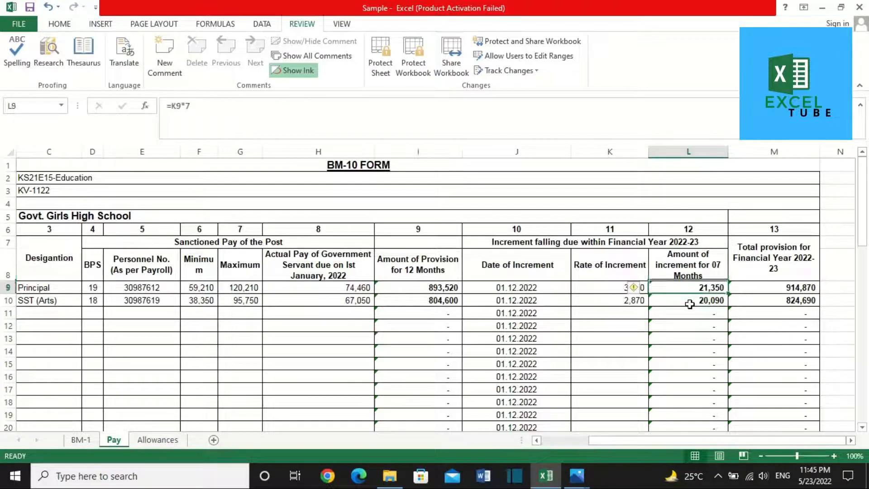
key(Up)
key(Up)
key(Down)
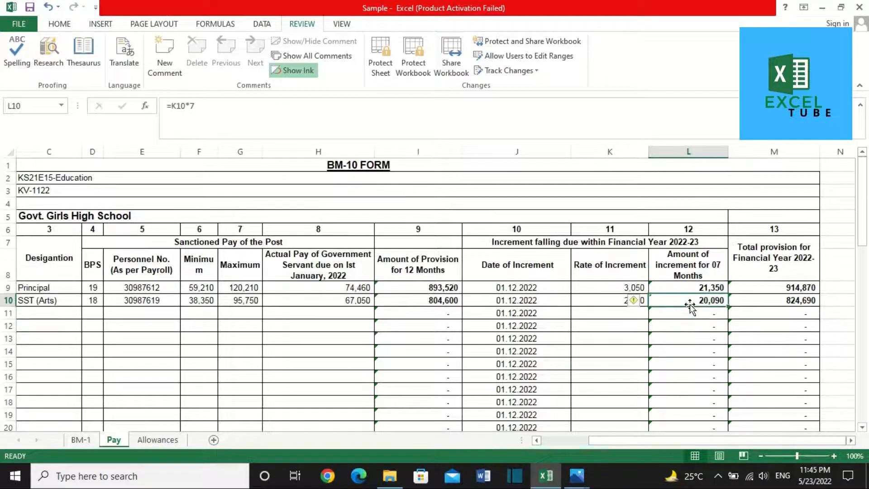
key(Up)
key(Left)
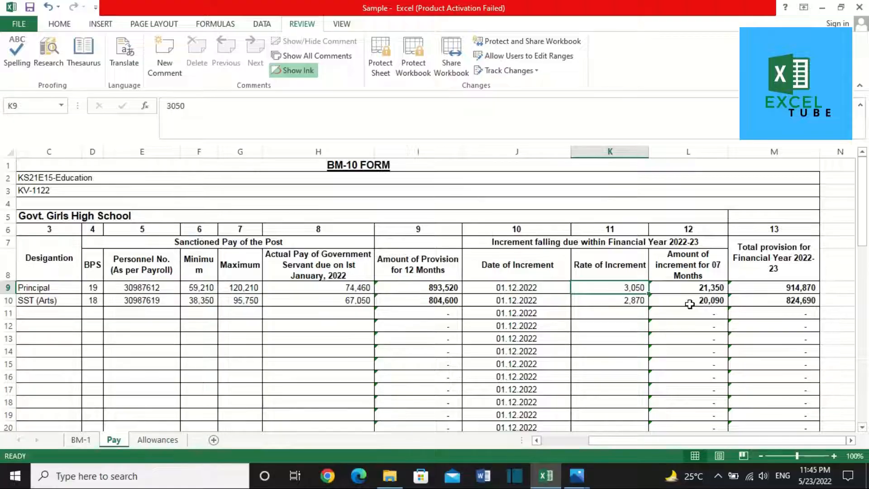
click(618, 240)
click(622, 288)
key(Right)
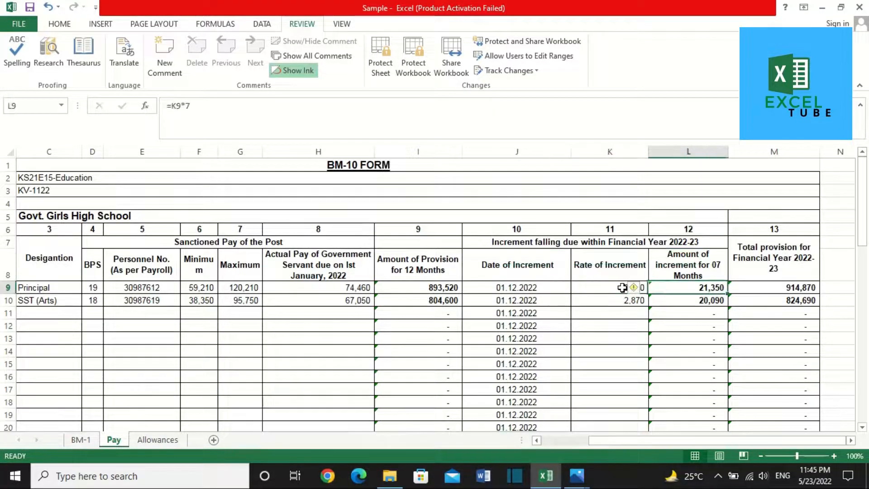
drag(173, 112, 194, 110)
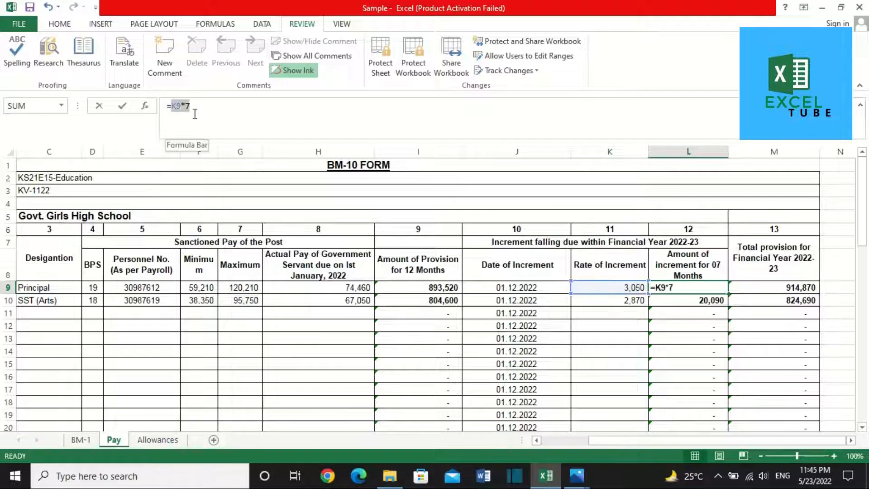
click(699, 301)
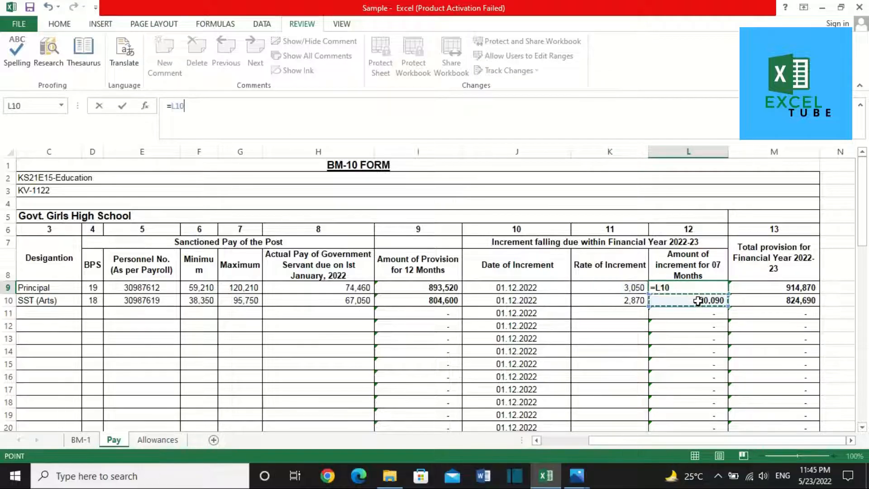
key(ctrl+z)
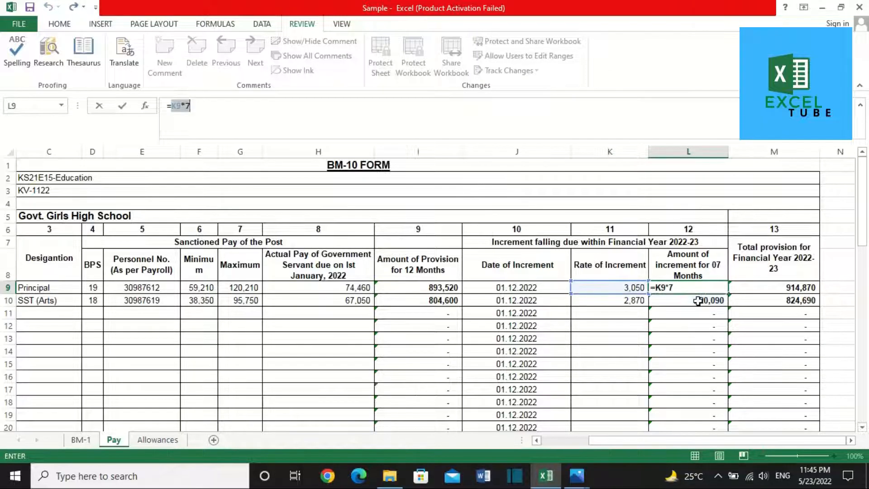
key(Return)
key(Right)
key(Down)
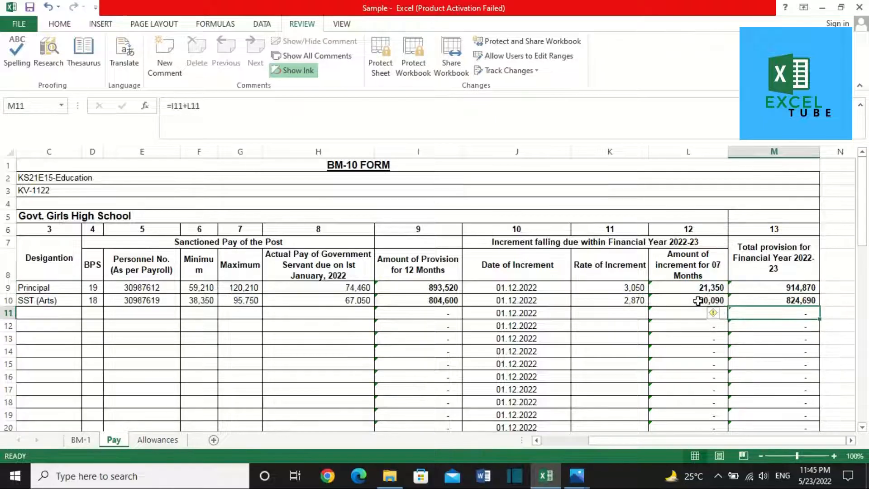
key(Left)
key(Right)
key(Up)
key(Up)
key(Down)
key(Down)
key(Left)
key(Left)
key(Left)
key(Left)
key(Left)
key(Left)
key(Left)
key(Left)
key(Left)
key(Left)
key(Left)
key(Left)
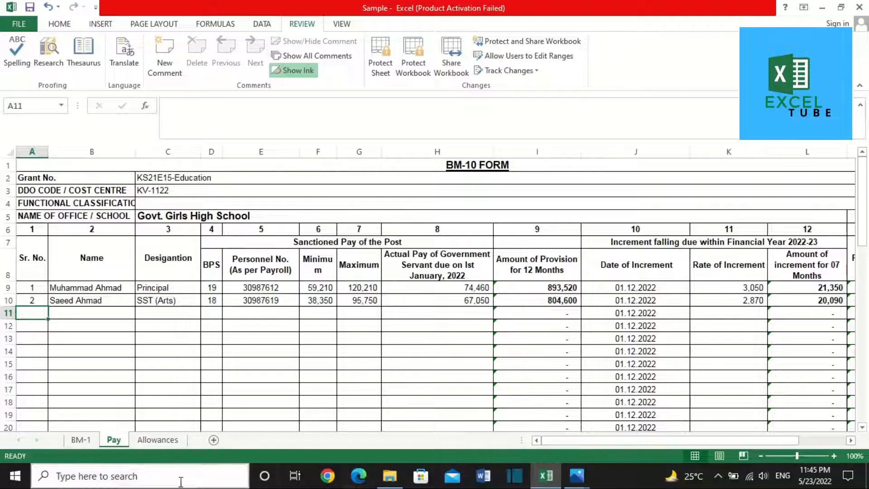
Step: Check the SST (IT/Computer) post on the BM-1 sheet, then return to Pay
click(85, 440)
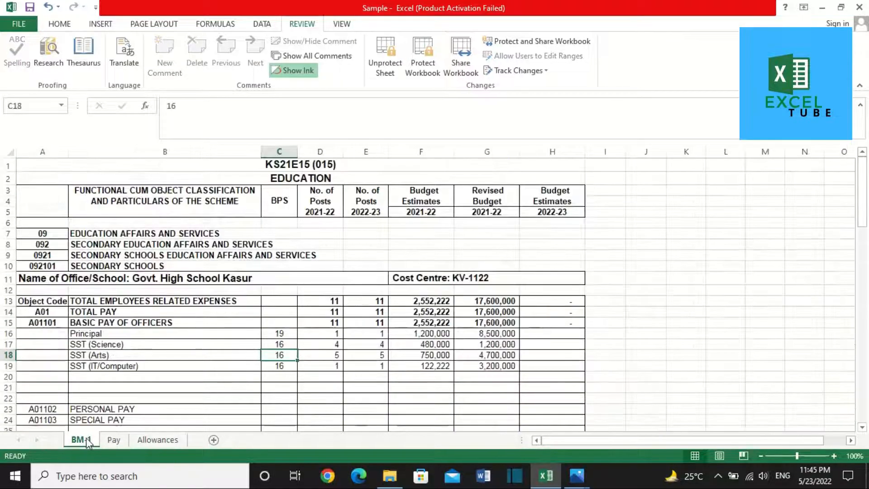
scroll(129, 393, down, 1)
click(141, 334)
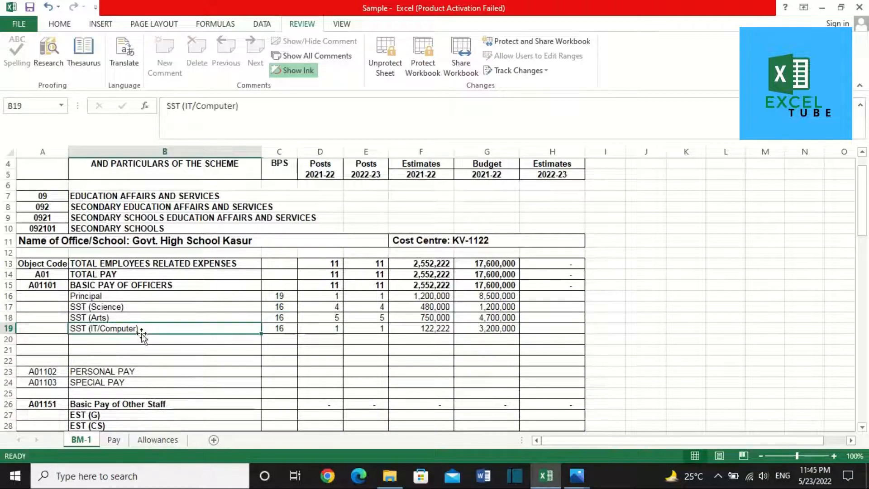
scroll(140, 334, down, 3)
click(117, 437)
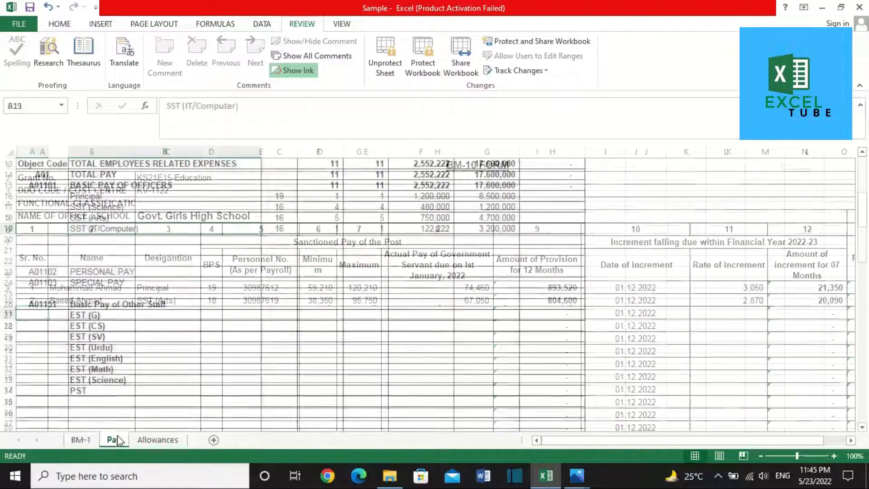
Step: Fill row 11 with serial 3, the employee's name, designation EST (G) and BPS 16
text(3)
key(Tab)
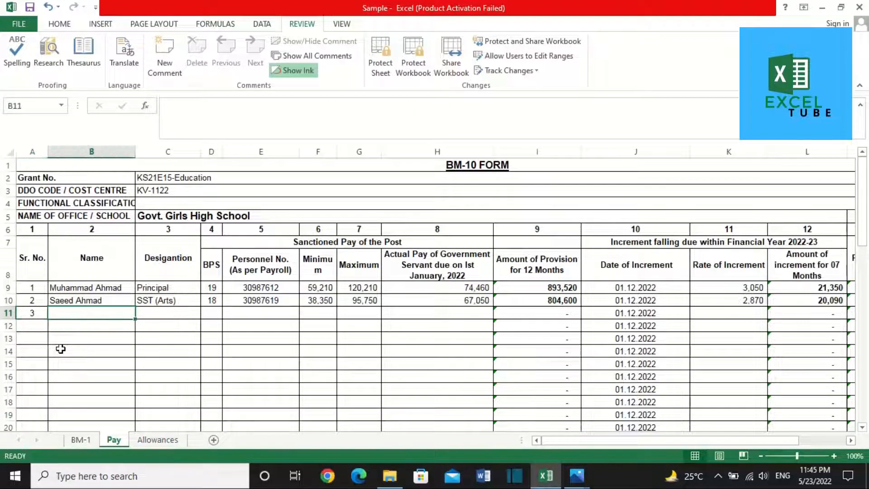
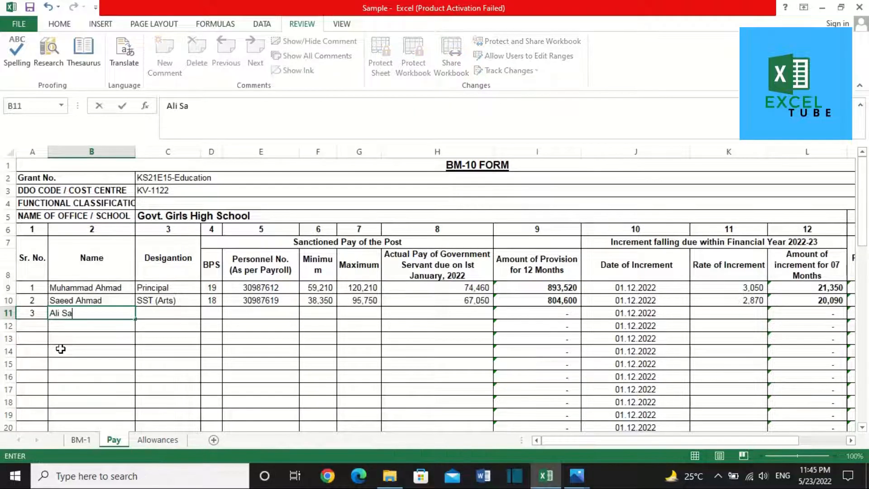
key(Tab)
text(EST)
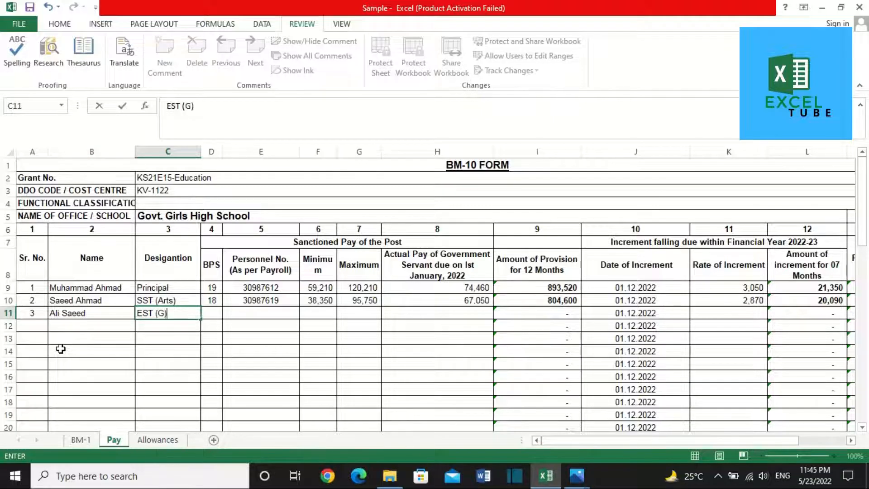
key(Tab)
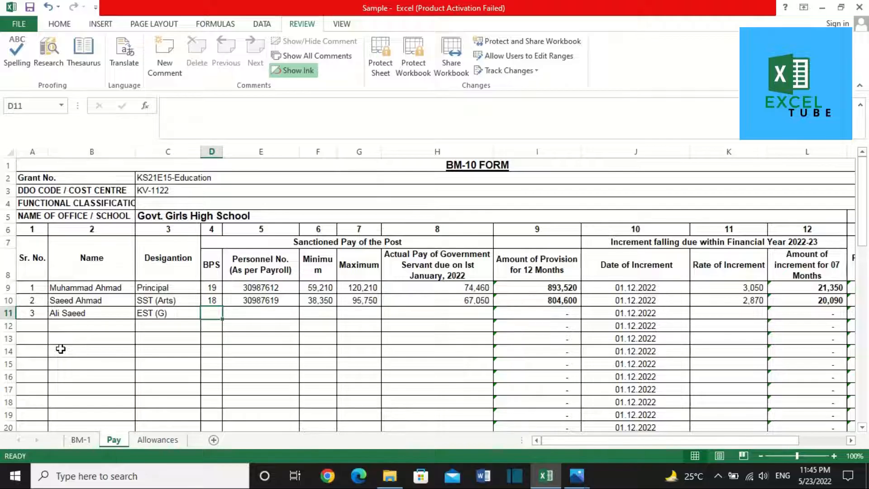
text(16)
key(Tab)
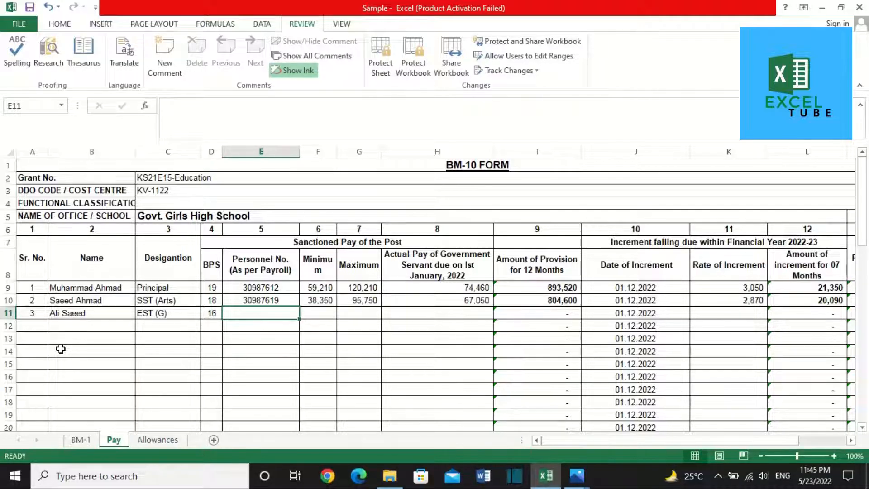
Step: Enter the third employee's personnel number and minimum pay 18,910 from the pay-scale image
text(6622888)
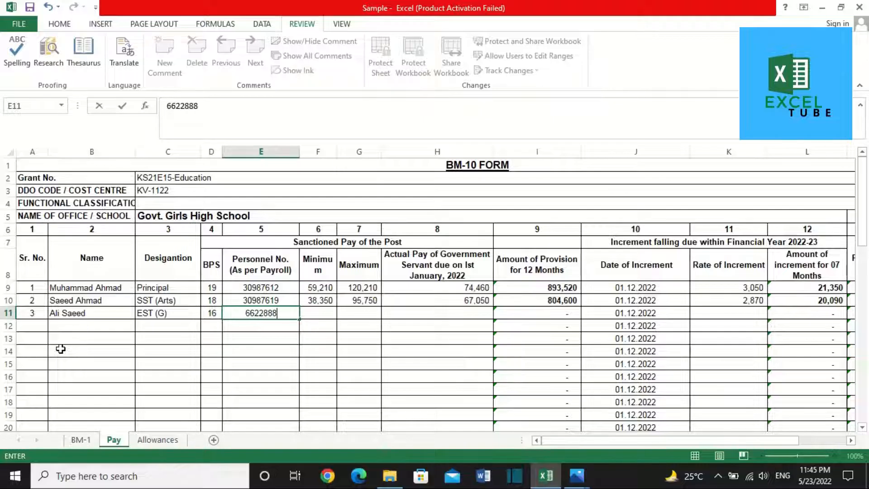
key(Tab)
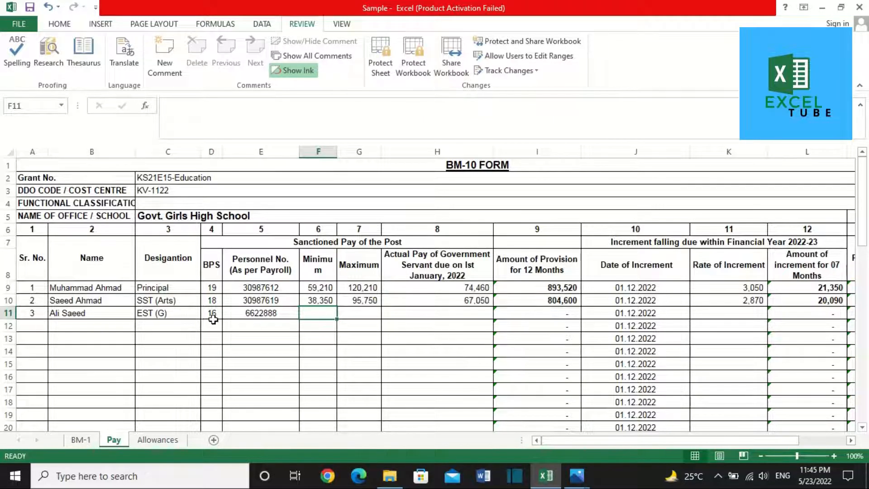
key(alt+Tab)
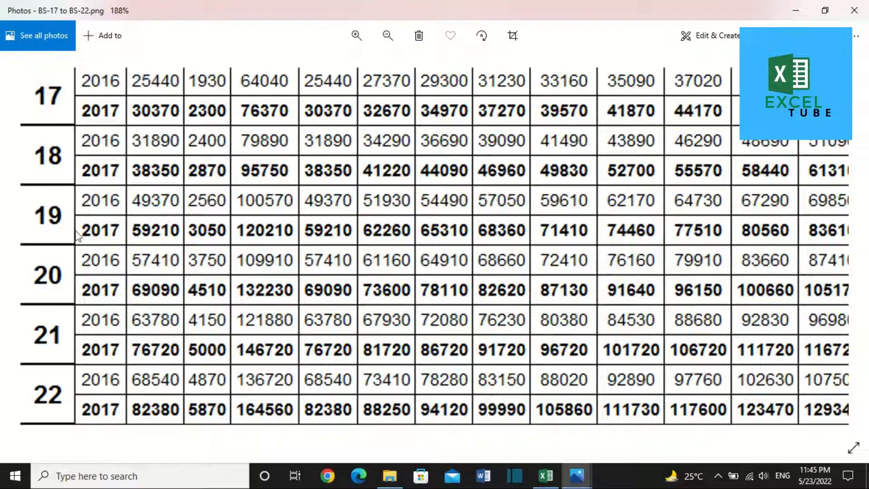
double_click(286, 264)
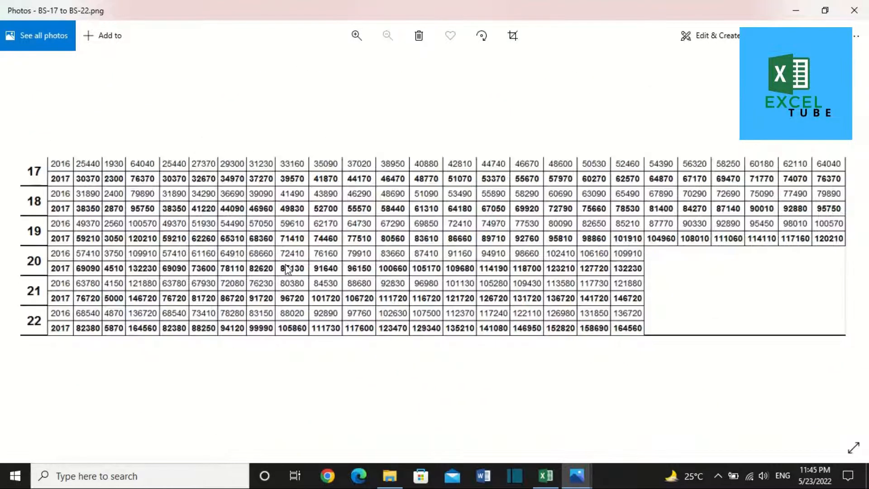
key(alt+Tab)
key(alt+Tab)
key(alt+Tab)
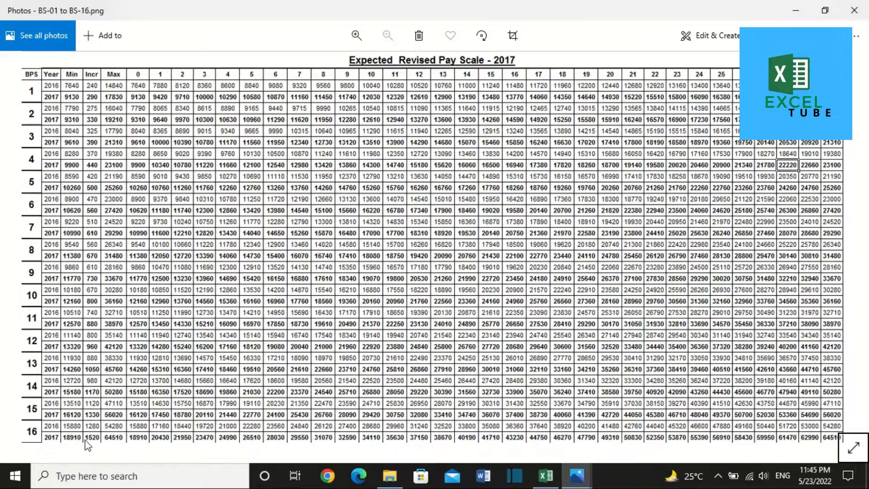
double_click(87, 446)
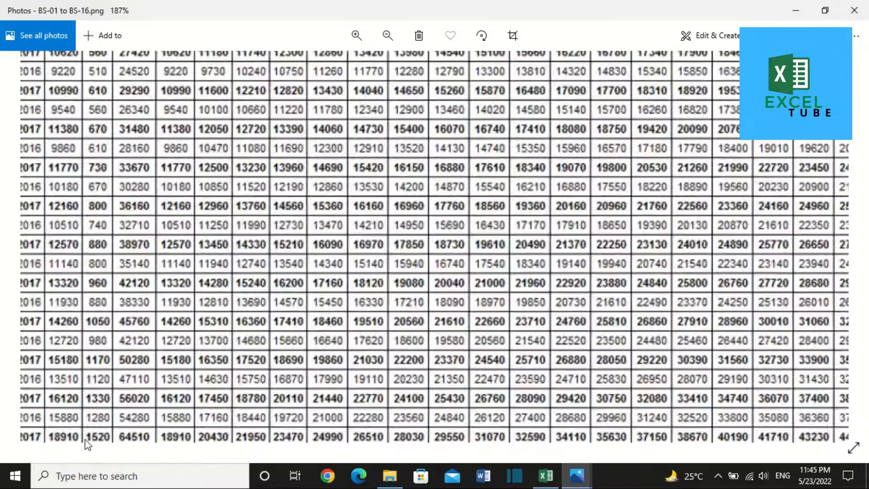
key(alt+Tab)
key(alt+Tab)
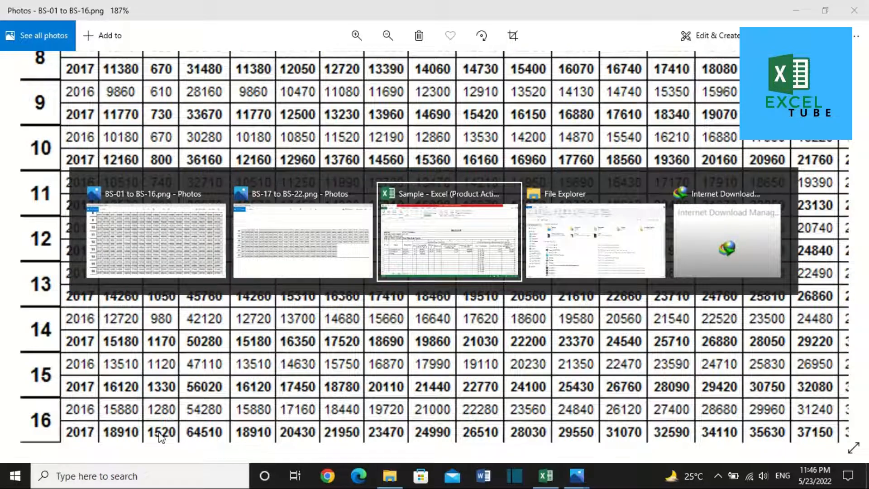
text(18910)
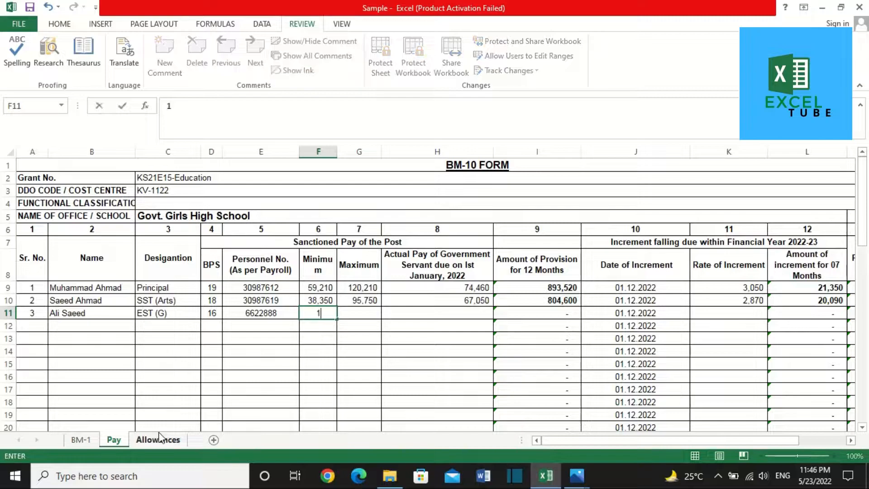
key(Tab)
Step: Enter maximum pay 64,510 and actual pay 23,470, giving provision 281,640
key(alt+Tab)
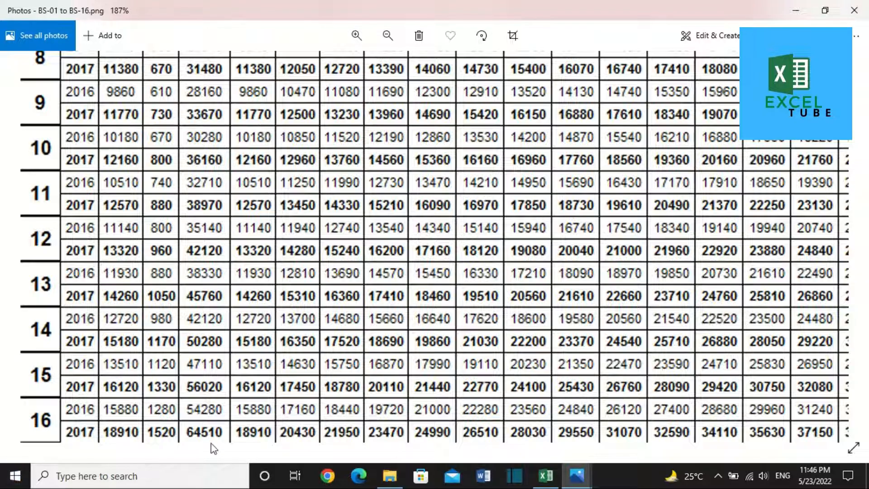
key(alt+Tab)
text(65)
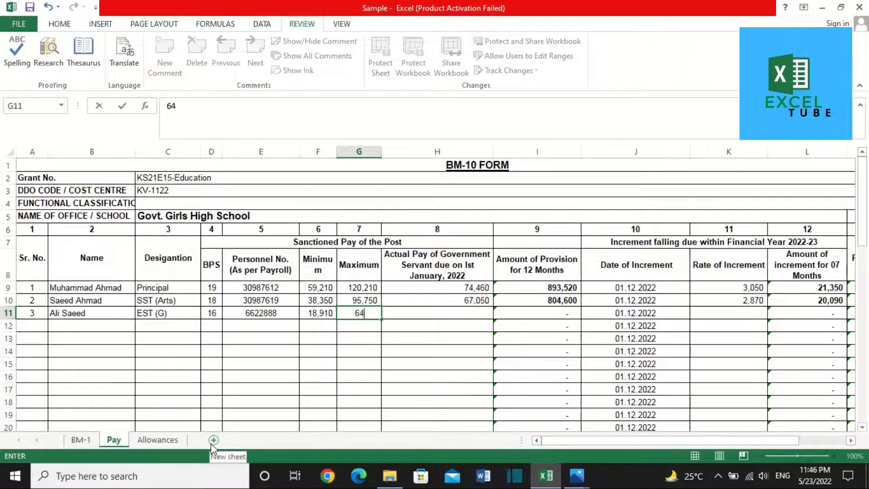
text(510)
key(Tab)
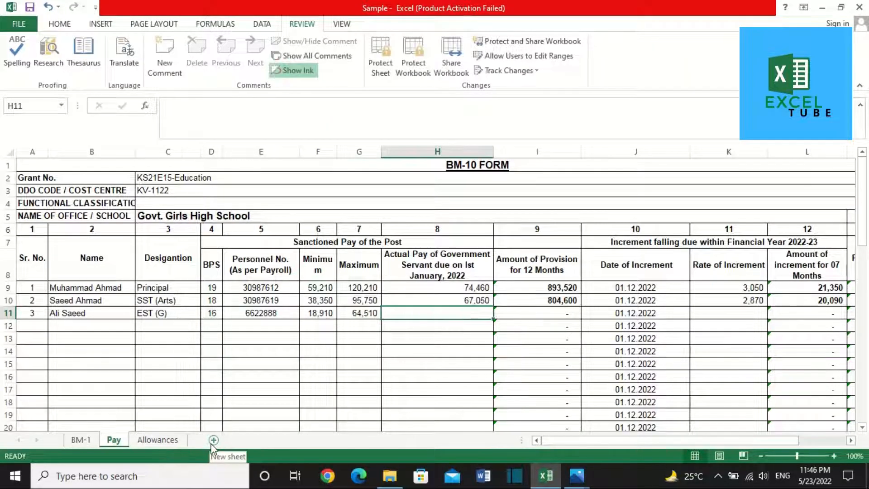
key(alt+Tab)
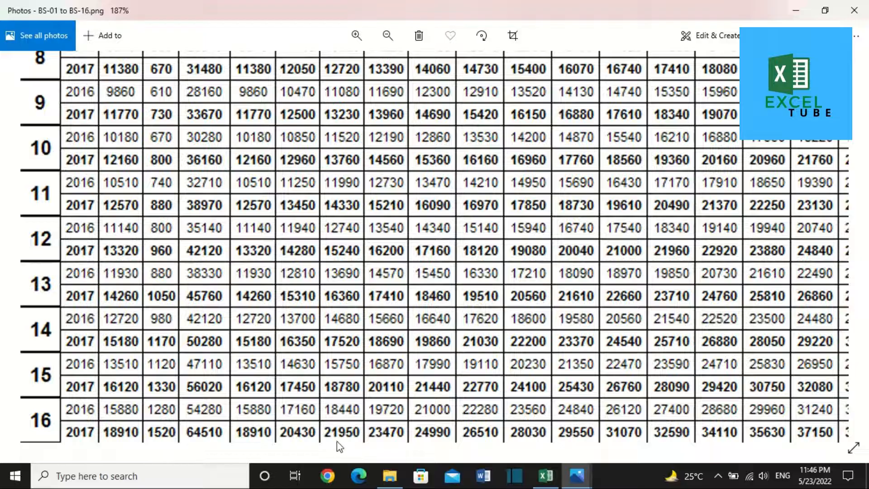
drag(367, 442, 336, 416)
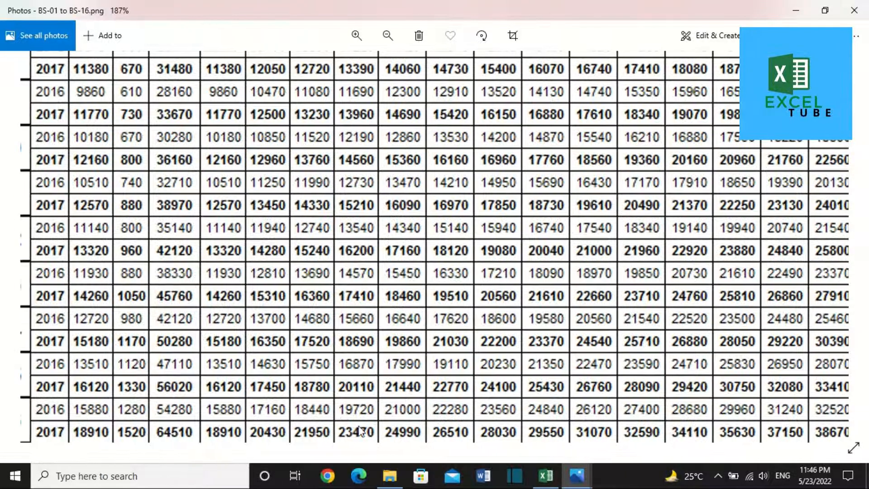
key(alt+Tab)
text(23)
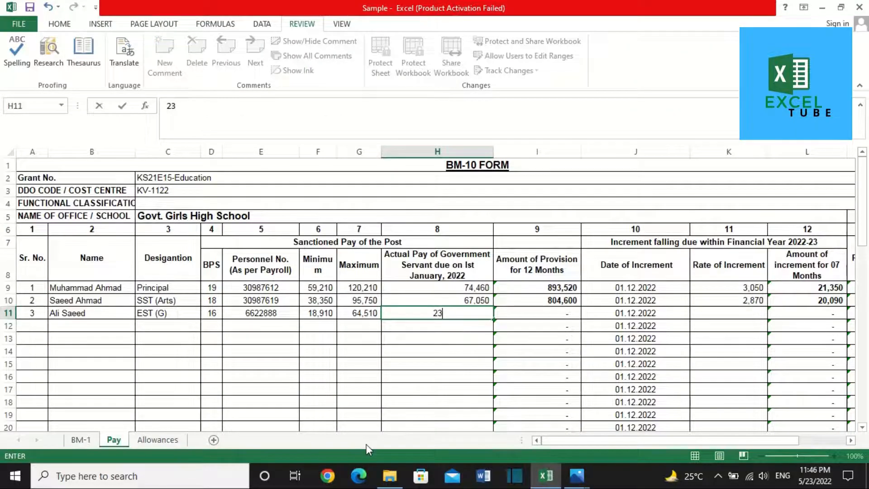
text(470)
key(Tab)
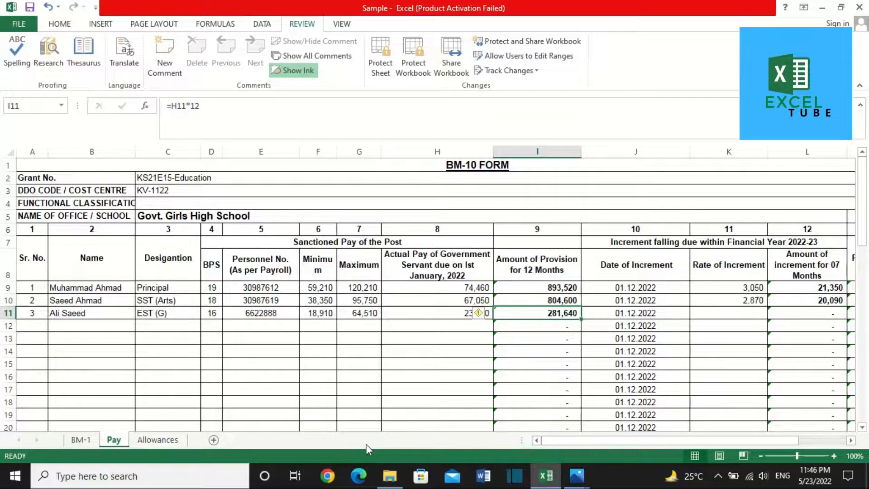
Step: Enter increment rate 1,520 in K11 and move to the start of row 12
key(Tab)
key(Tab)
key(alt+Tab)
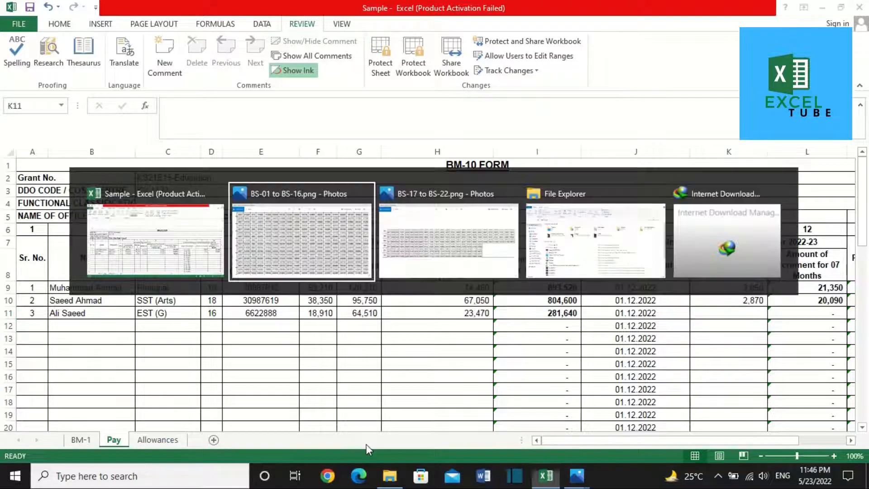
scroll(128, 417, left, 2)
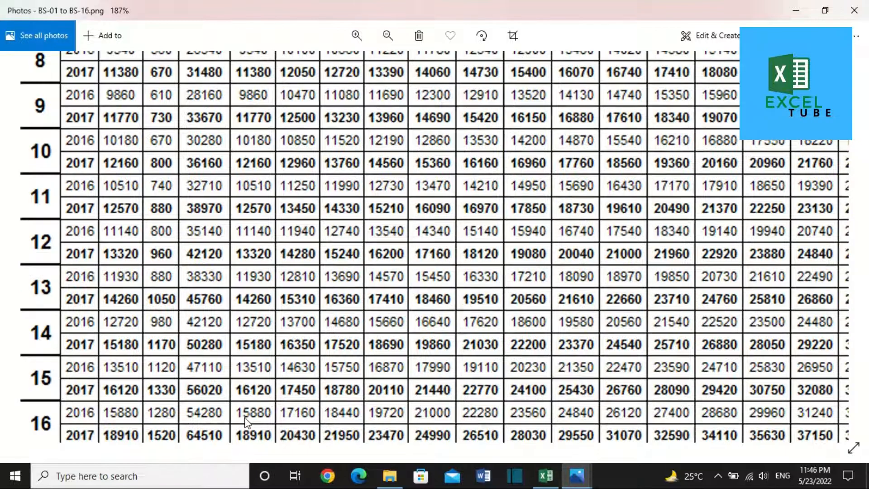
key(alt+Tab)
text(1,5)
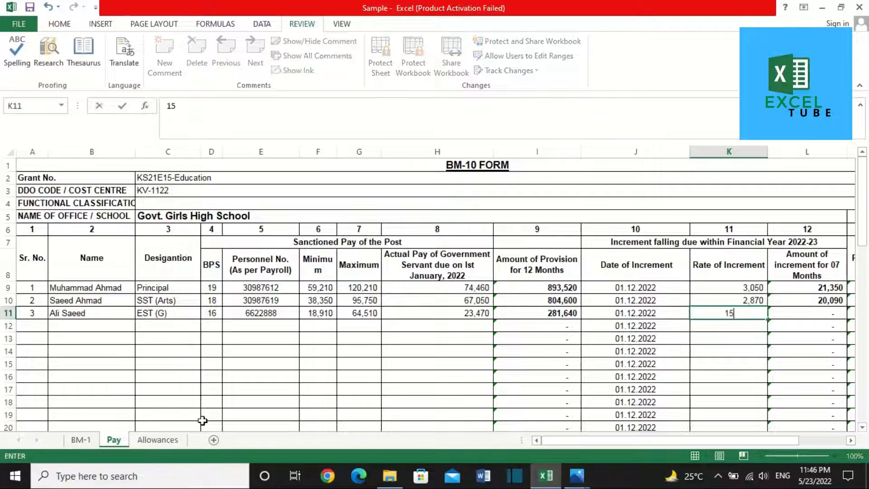
text(20)
key(Tab)
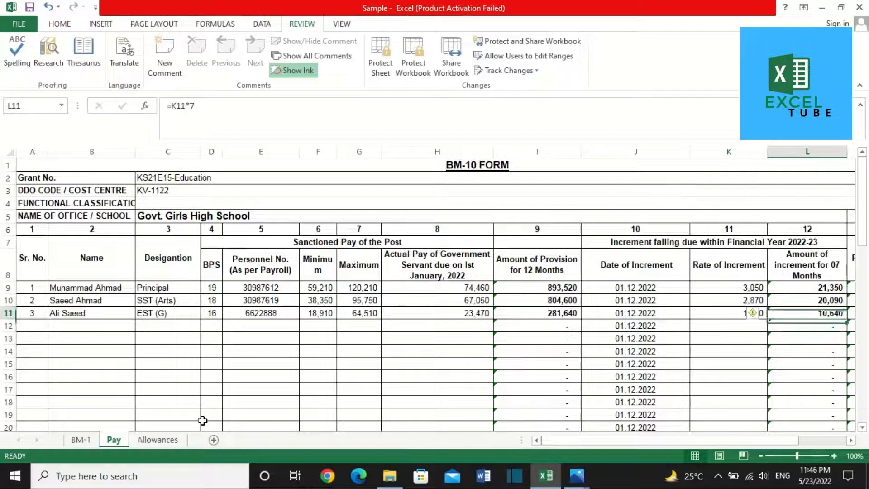
key(Tab)
key(Left)
key(Left)
key(Down)
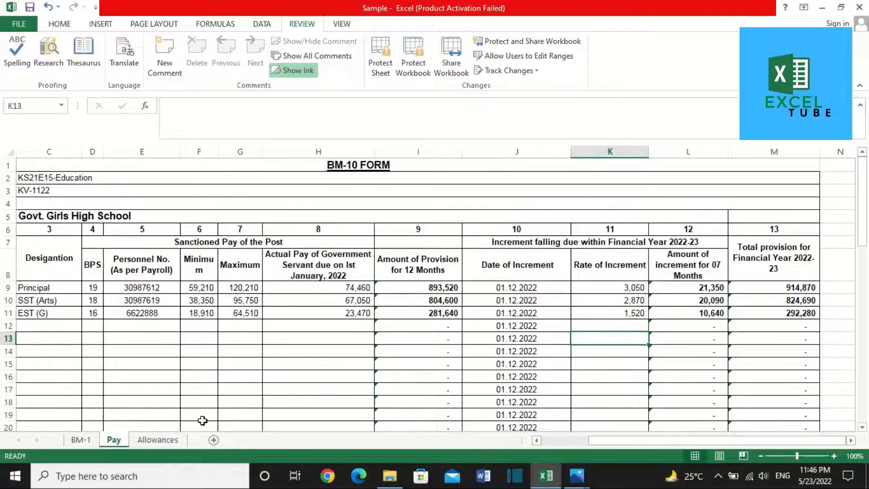
key(Left)
key(Home)
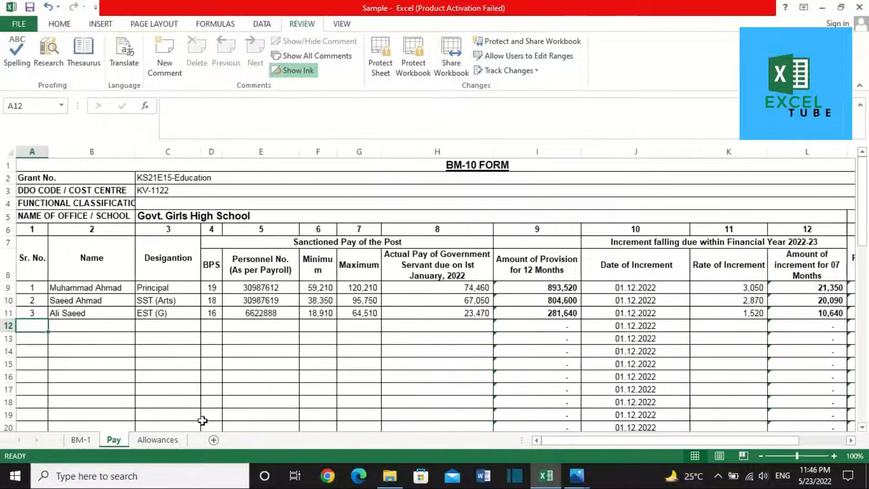
Step: Fill row 12 with serial 4, the employee's name, EST (Sci), BPS 15 and personnel number
text(4)
key(Tab)
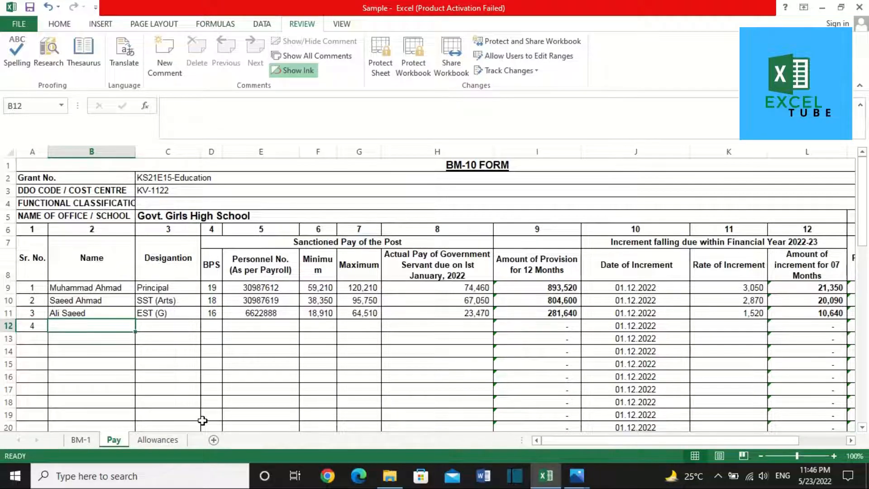
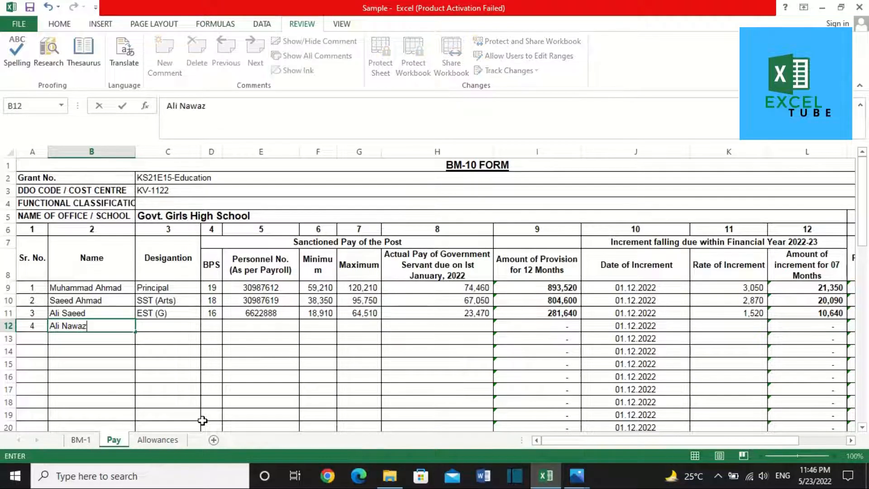
key(Tab)
text(EST )
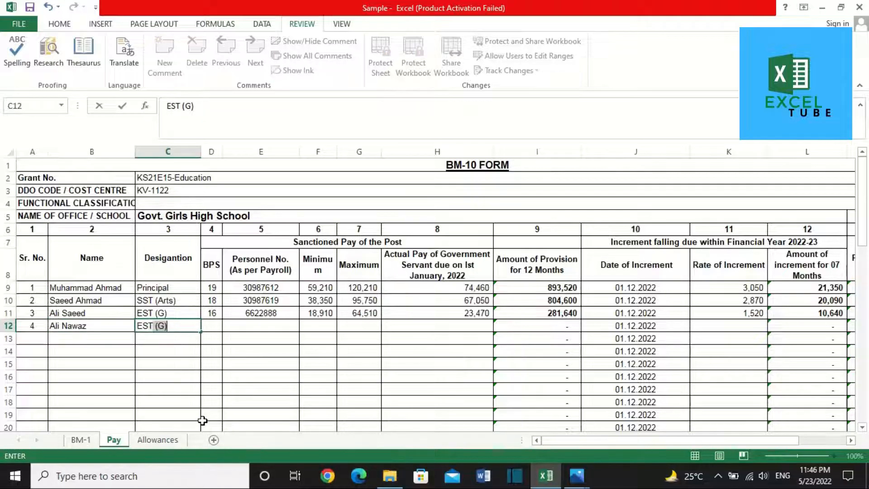
text((Sci))
key(Tab)
text(15)
key(Tab)
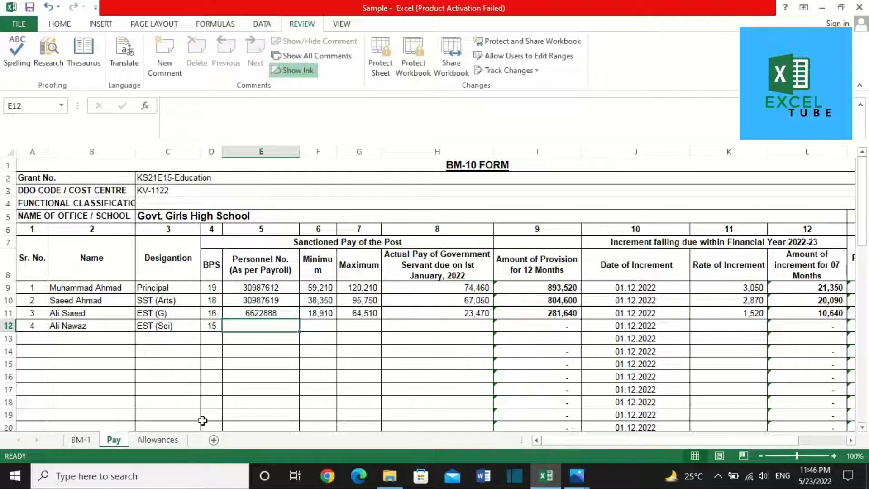
text(317)
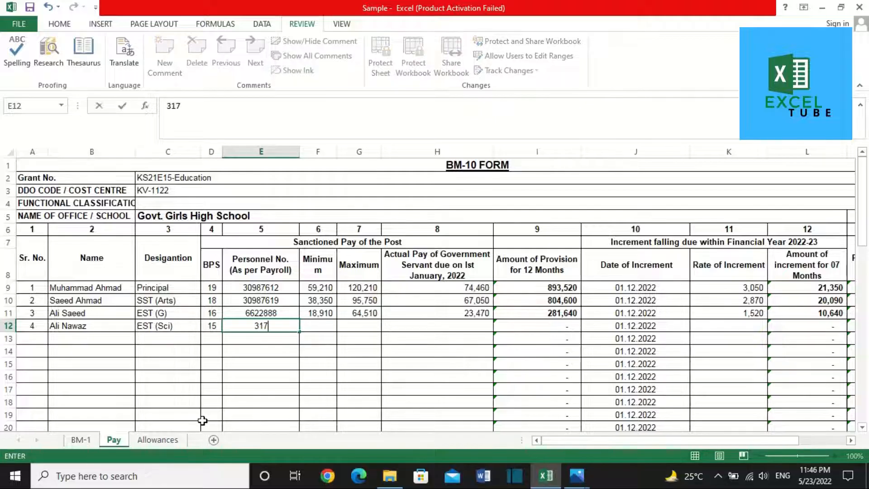
text(8888)
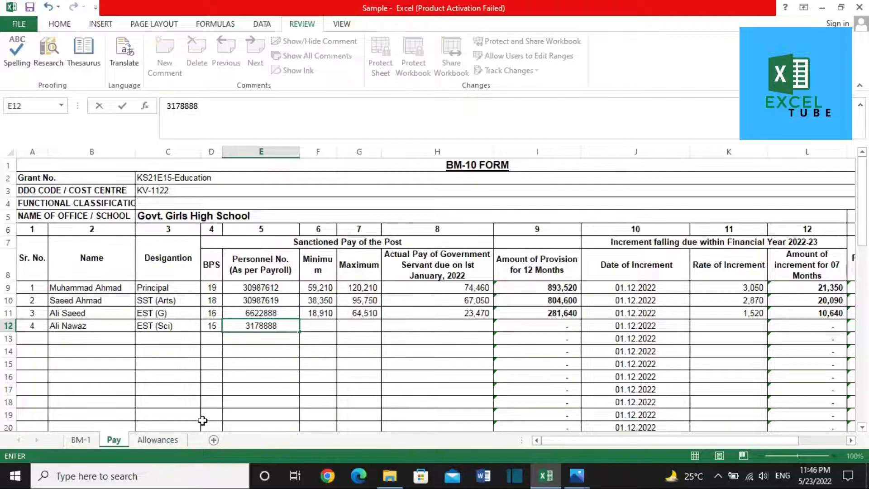
key(Tab)
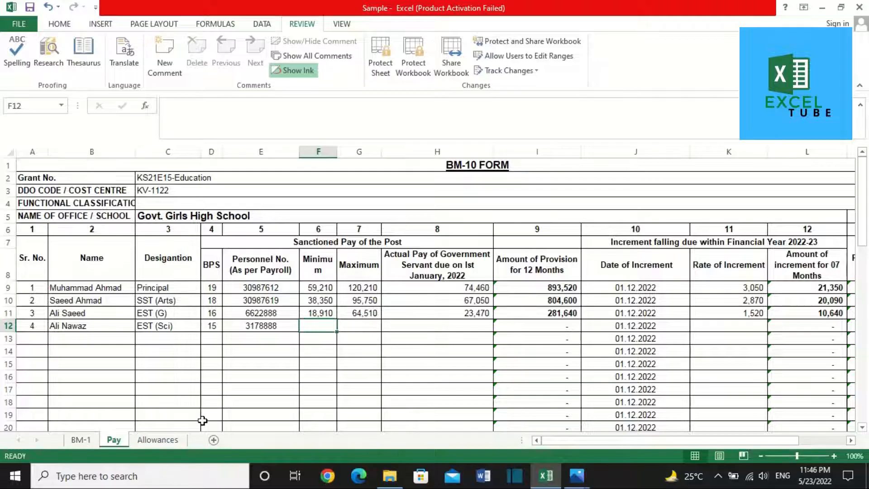
Step: Enter minimum pay 16,120 and maximum 56,020, undoing a value mistakenly put in D12
click(217, 326)
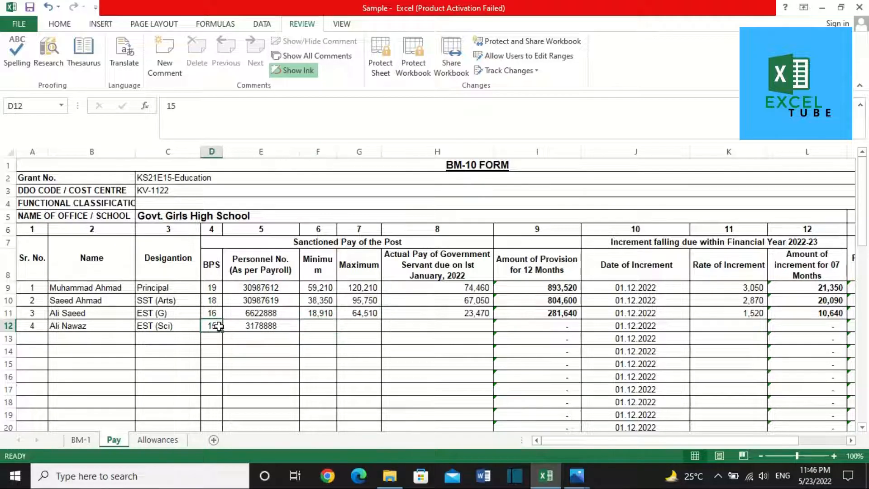
key(alt+Tab)
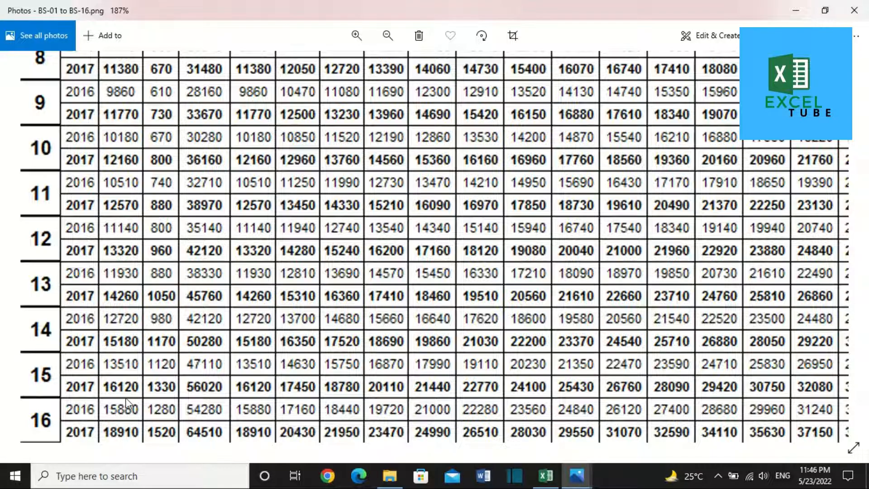
key(alt+Tab)
text(16120)
key(Tab)
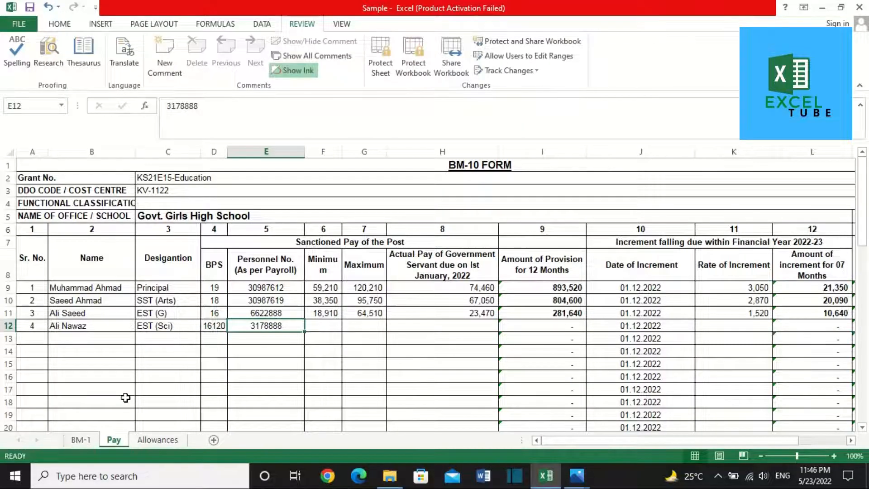
key(ctrl+z)
key(Tab)
text(16120)
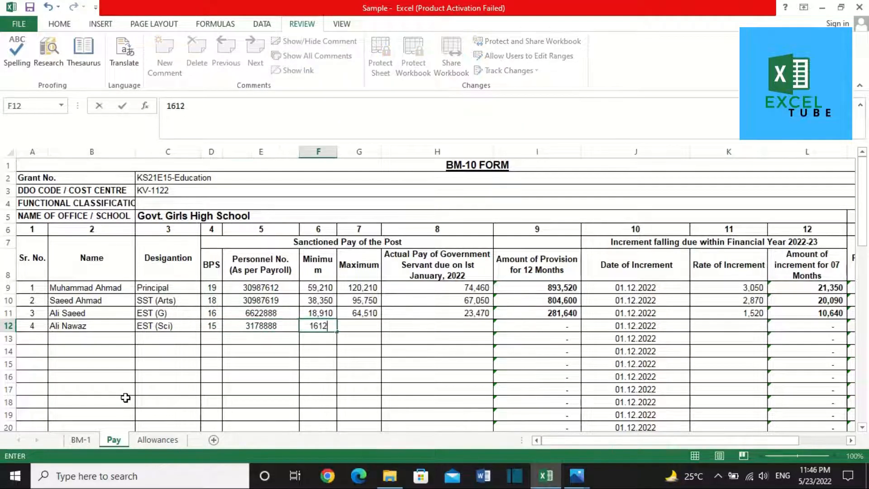
key(Tab)
key(alt+Tab)
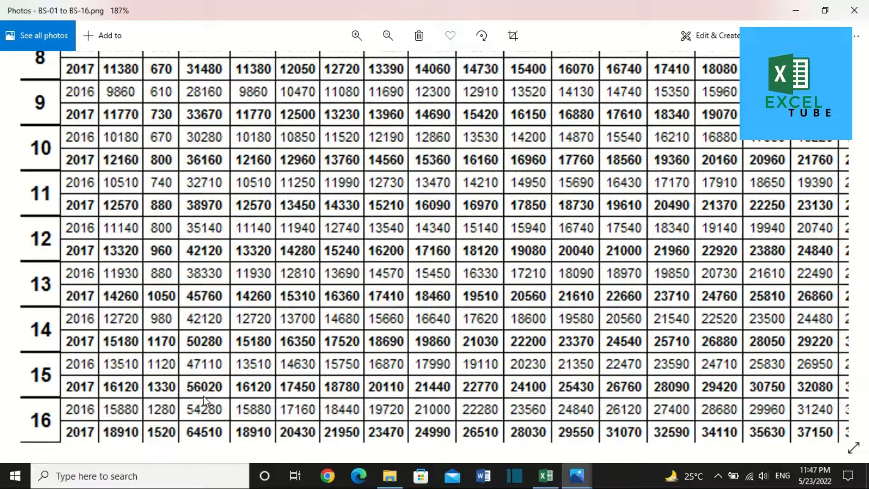
key(alt+Tab)
text(56020)
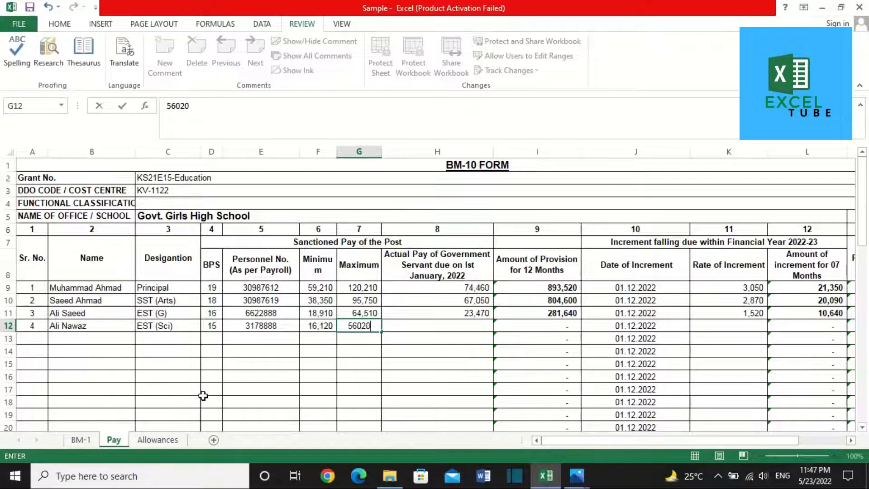
key(Tab)
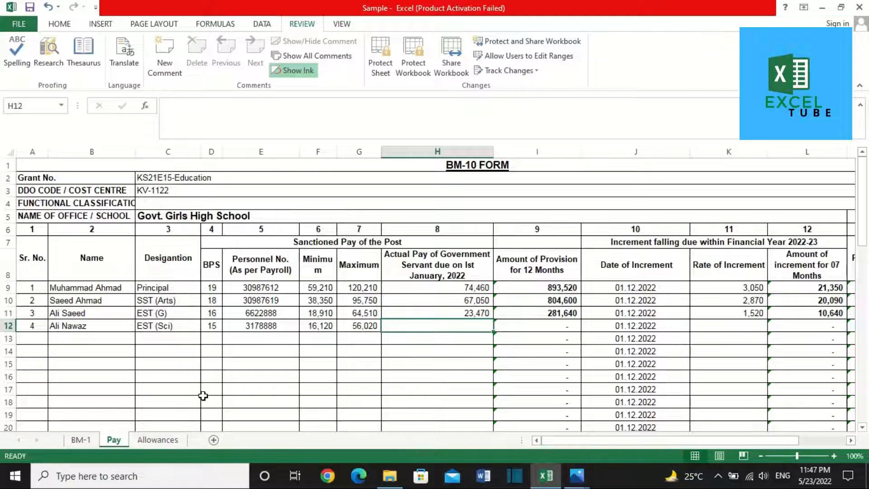
Step: Enter actual pay 56,020 and increment rate 1,330 for the fourth employee
key(alt+Tab)
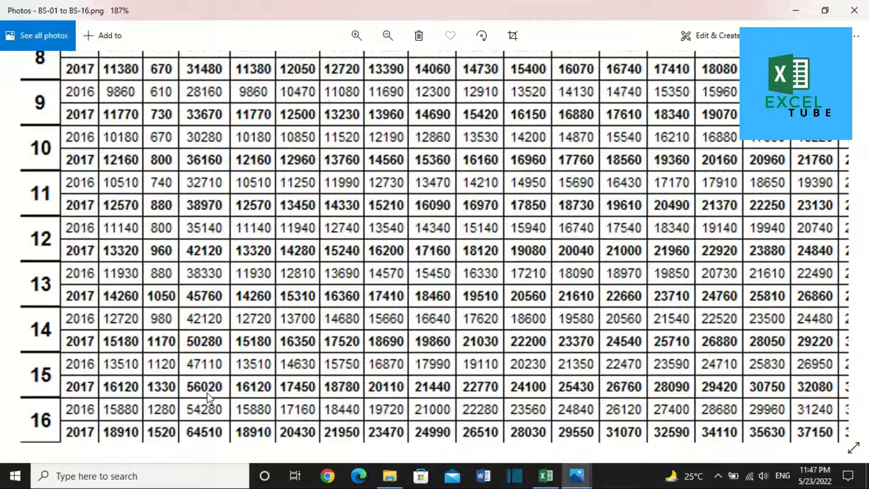
key(alt+Tab)
text(56020)
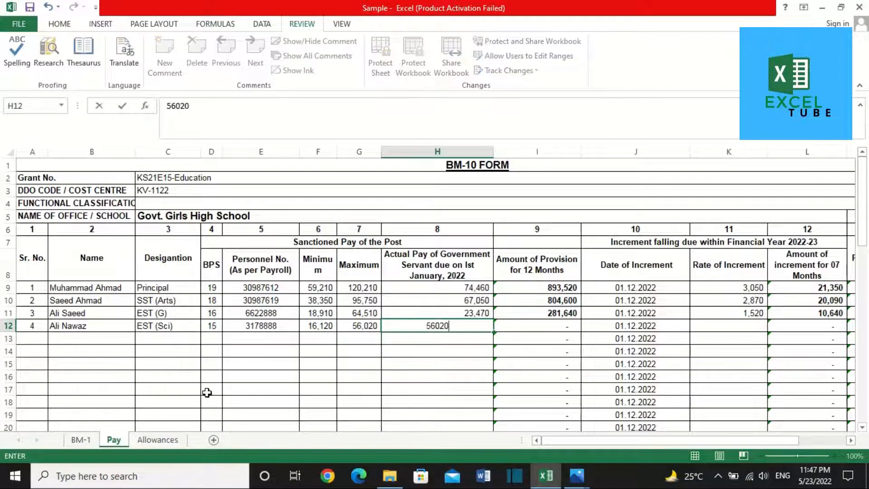
key(Tab)
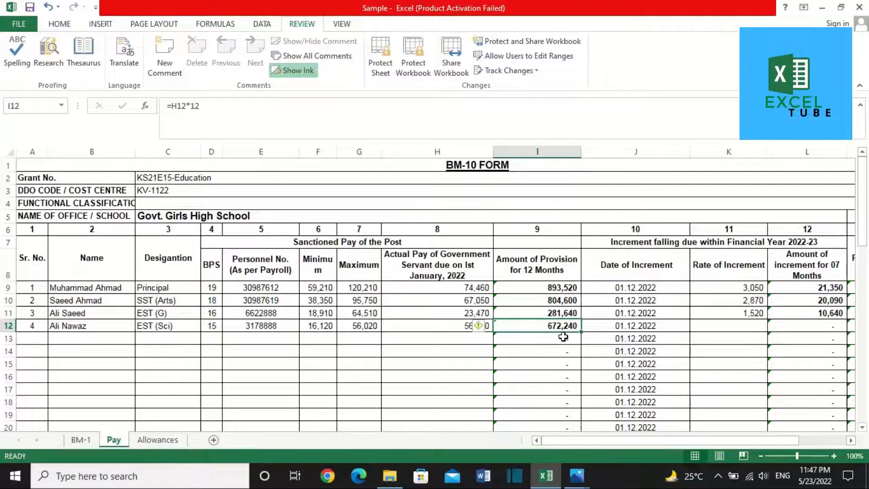
click(647, 328)
key(Tab)
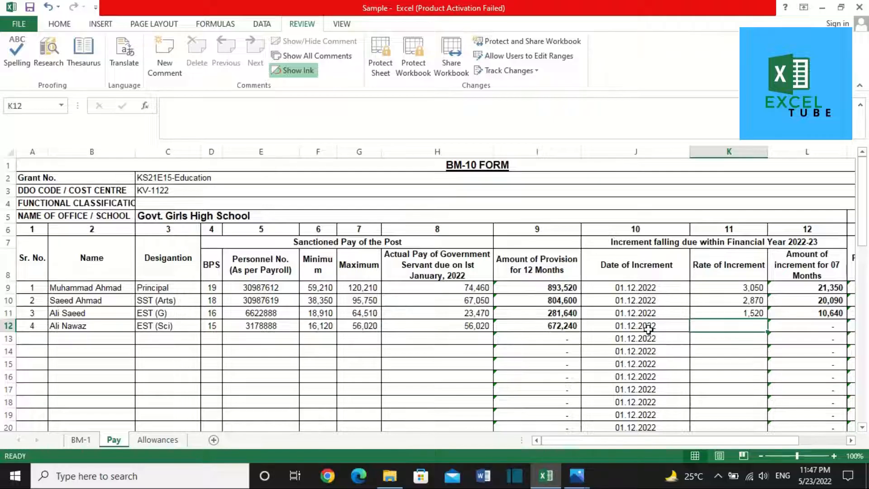
key(alt+Tab)
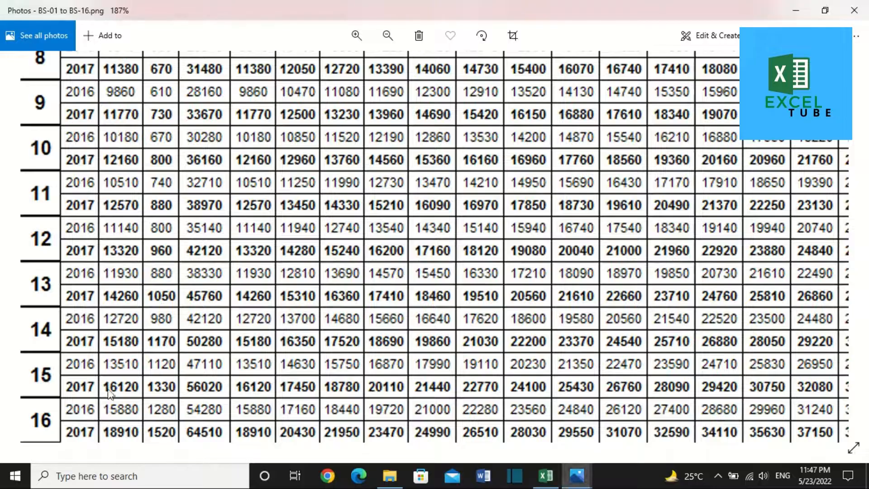
key(alt+Tab)
text(1330)
key(Tab)
key(Tab)
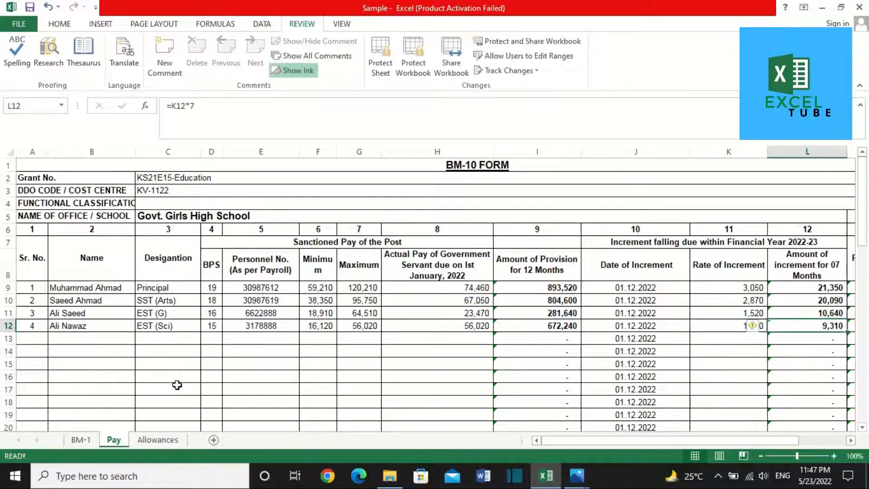
Step: Check the increment formula in L12 and move to column A of row 13
key(Left)
scroll(177, 385, right, 1)
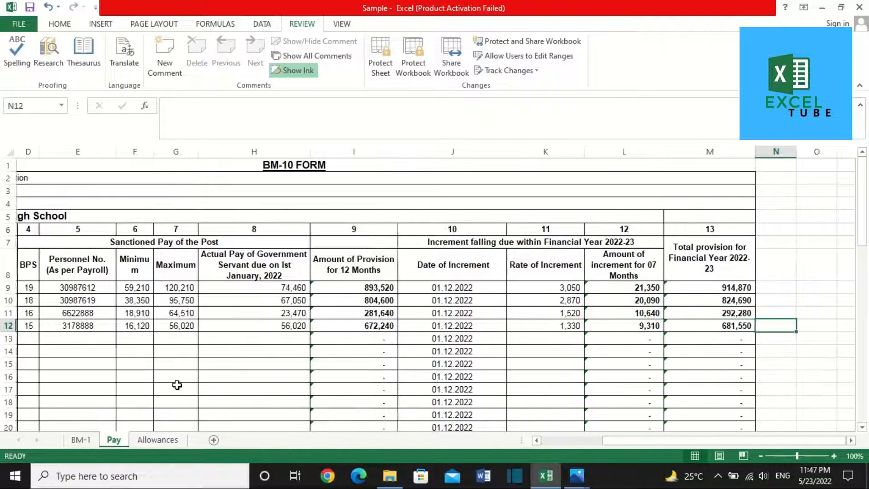
click(172, 354)
key(Up)
key(Home)
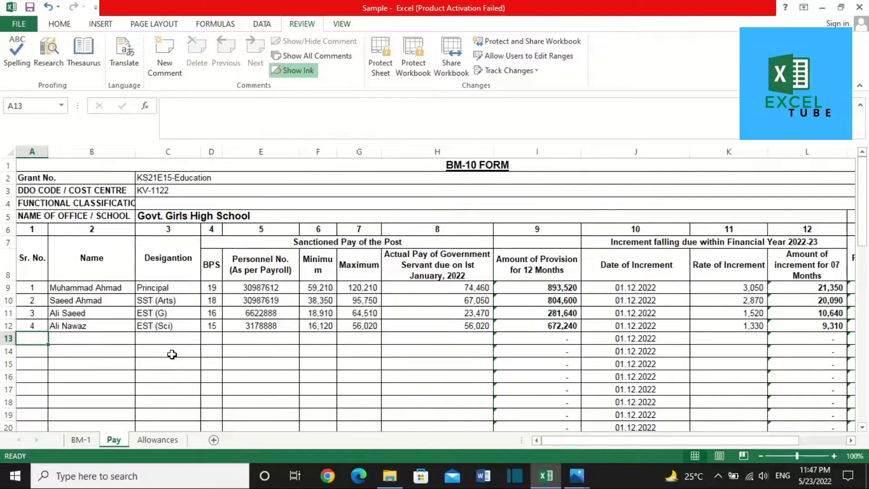
Step: Fill row 13 with serial 5, the employee's name, Junior Clerk, BPS 11 and personnel number
key(Tab)
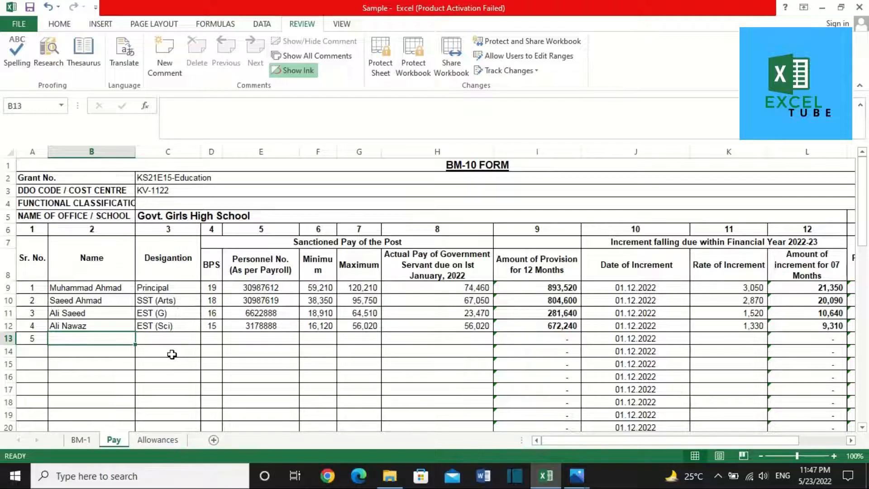
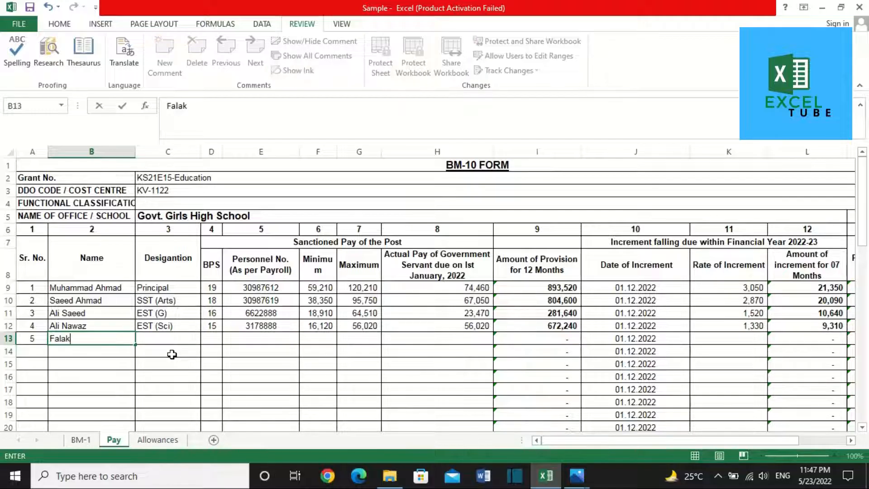
key(Tab)
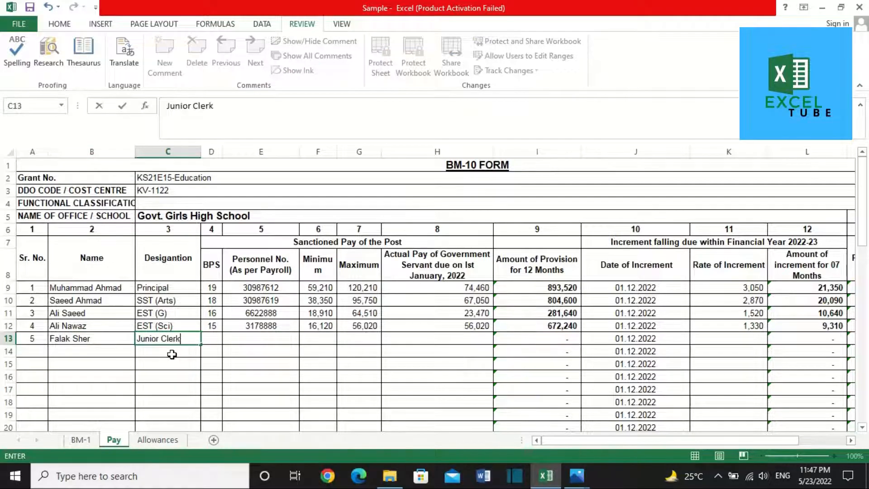
key(Tab)
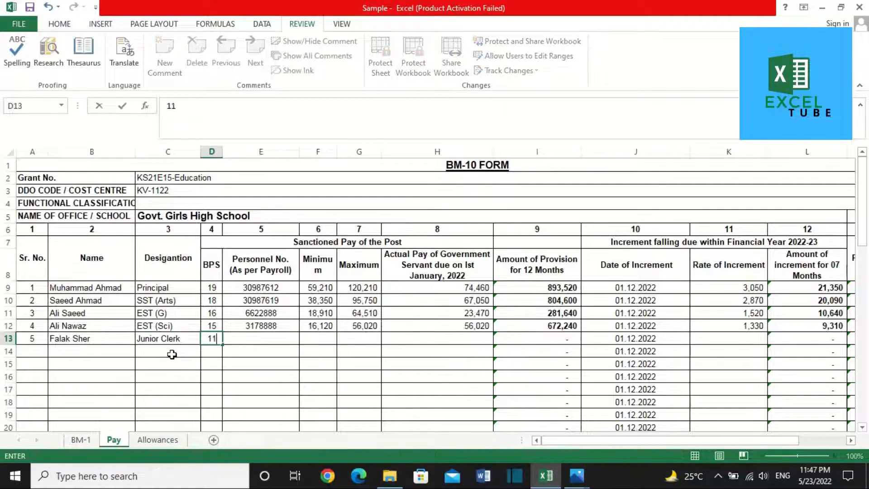
key(Tab)
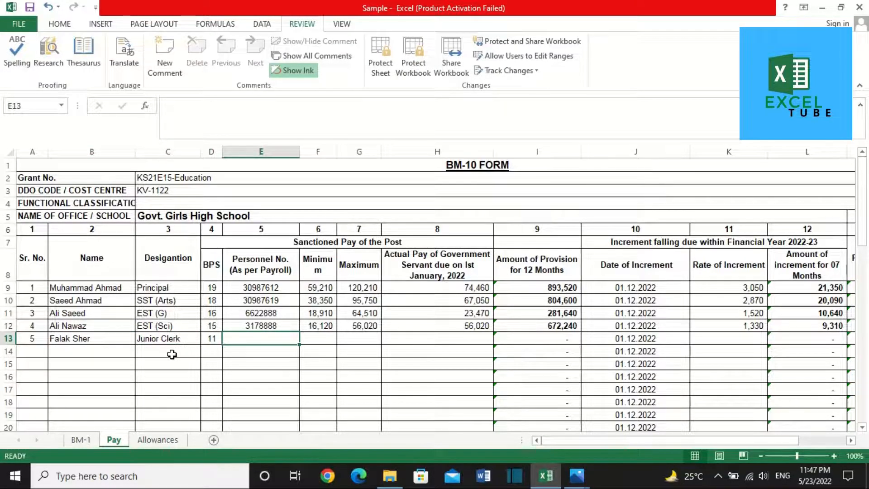
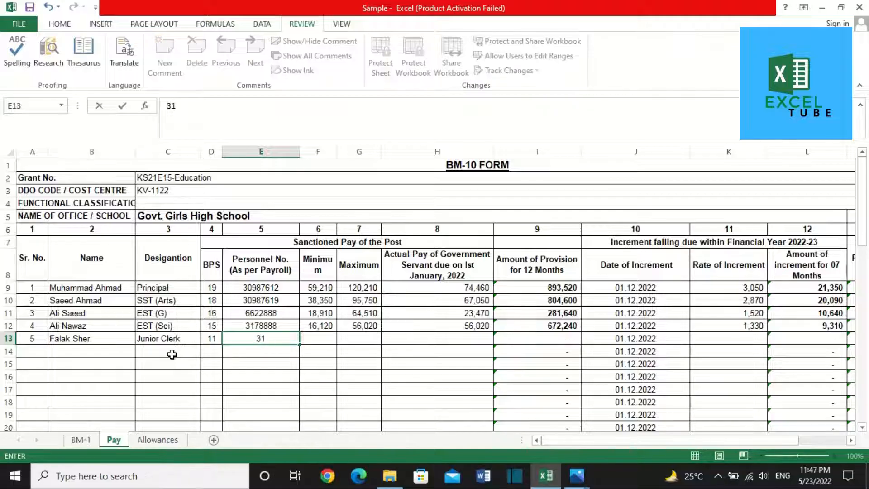
key(Tab)
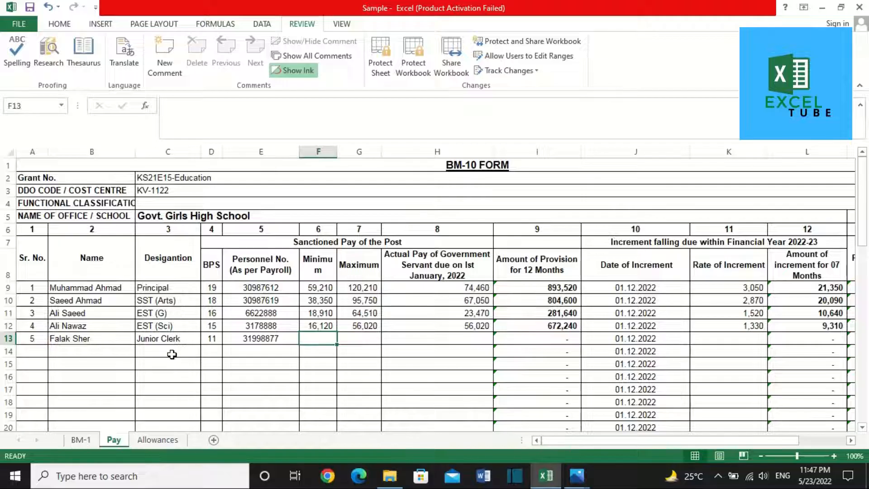
Step: Enter minimum pay 12,570 and maximum pay 38,970 from the pay-scale image
key(alt+Tab)
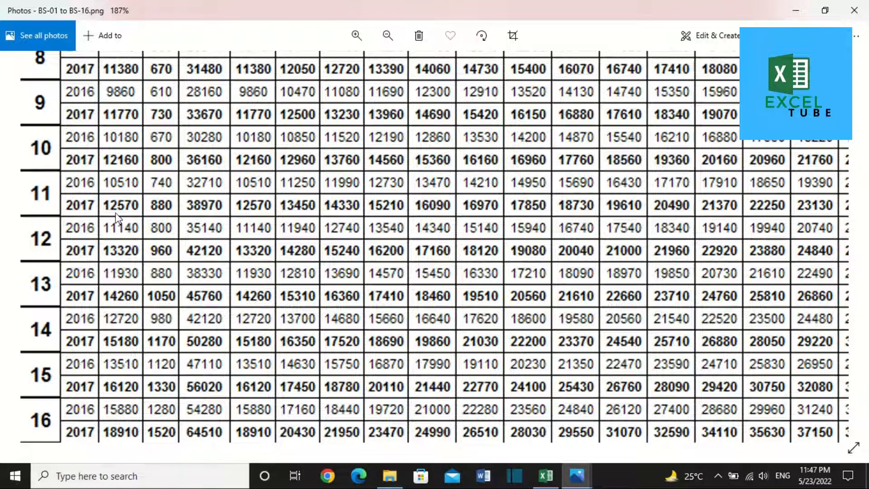
key(alt+Tab)
text(12570)
key(alt+Tab)
key(alt+Tab)
text(38,970)
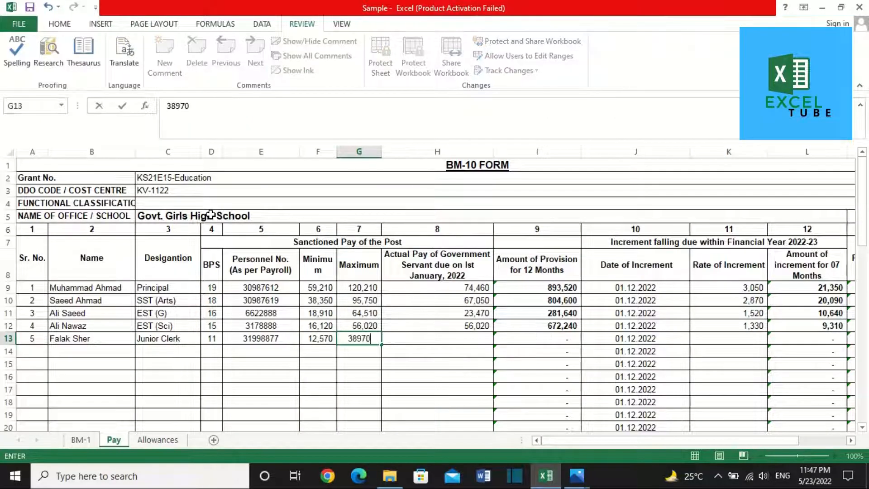
key(Tab)
Step: Enter actual pay 15,210 and increment rate 880, then return to column A of row 14
key(alt+Tab)
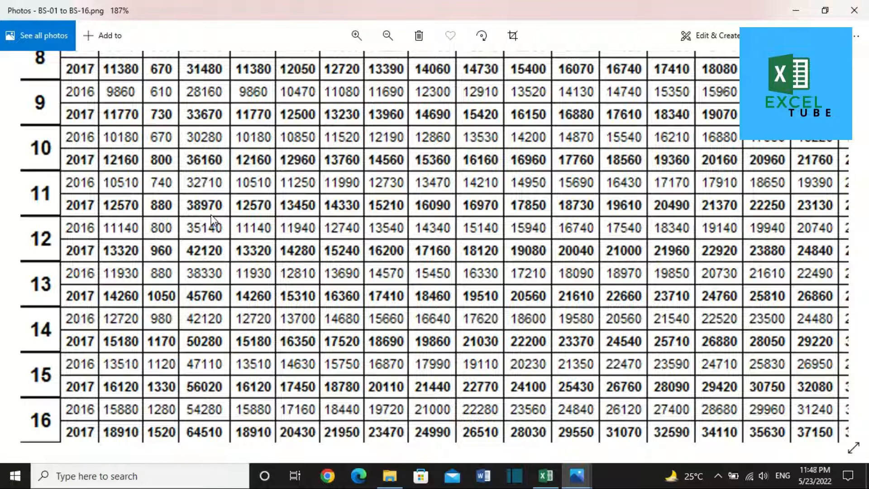
key(alt+Tab)
text(152)
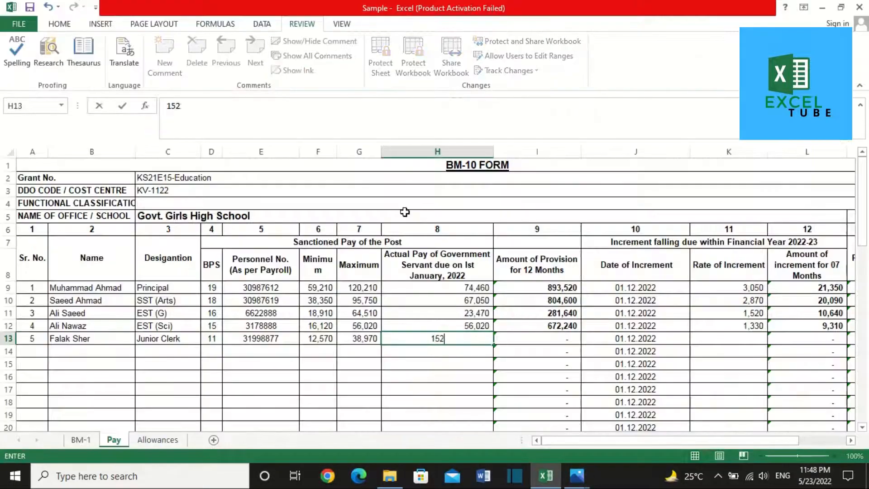
text(10)
key(Tab)
key(Tab)
key(Tab)
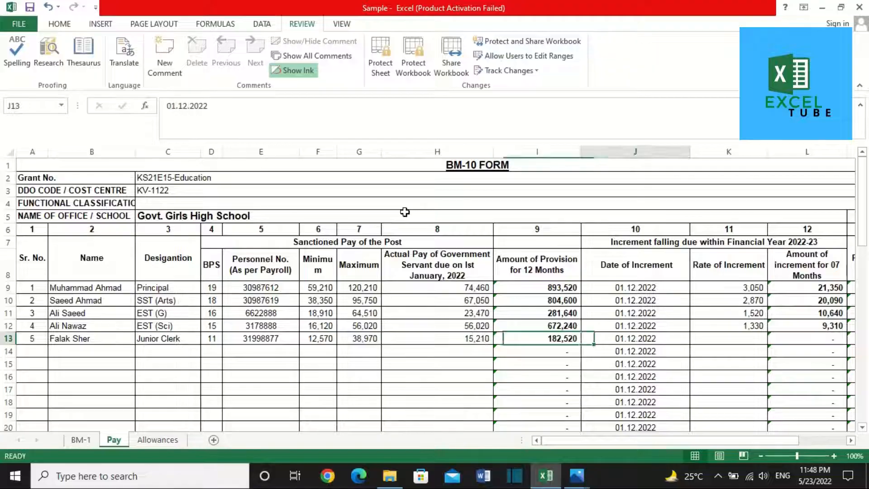
key(alt+Tab)
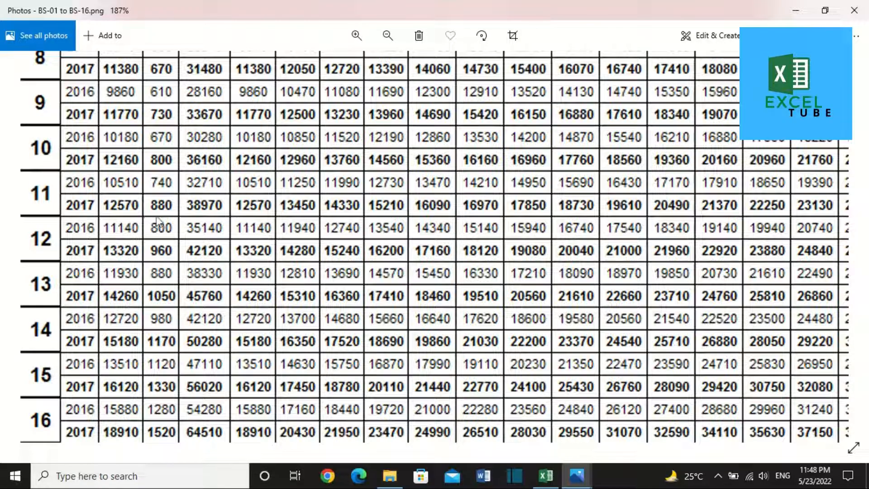
key(alt+Tab)
text(880)
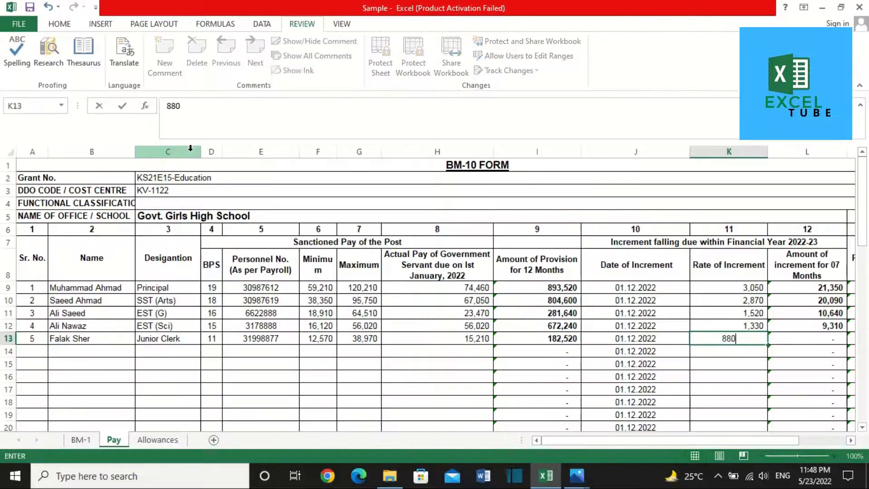
key(Tab)
key(Down)
key(Left)
key(Left)
key(Left)
key(Left)
key(Left)
key(Left)
key(Left)
key(Left)
key(Left)
key(Left)
key(Left)
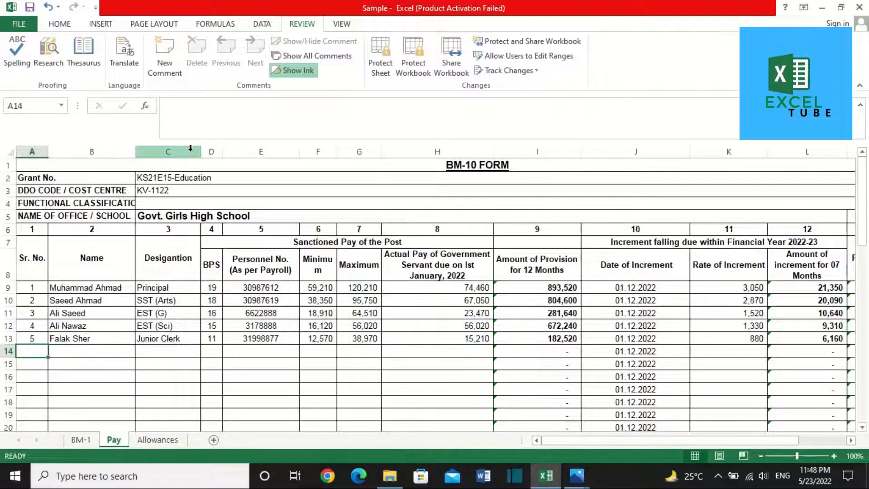
Step: Fill row 14 with serial 6, the employee's name, Security Guard, BPS 1 and personnel number
text(6)
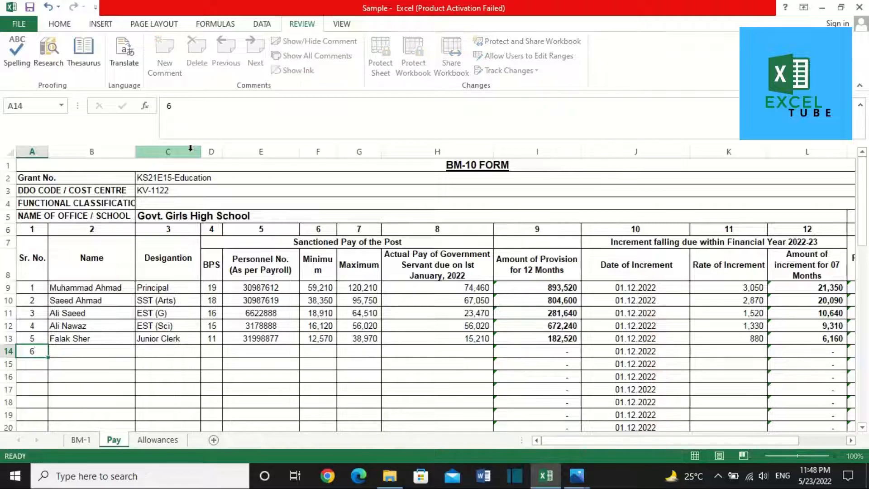
key(Tab)
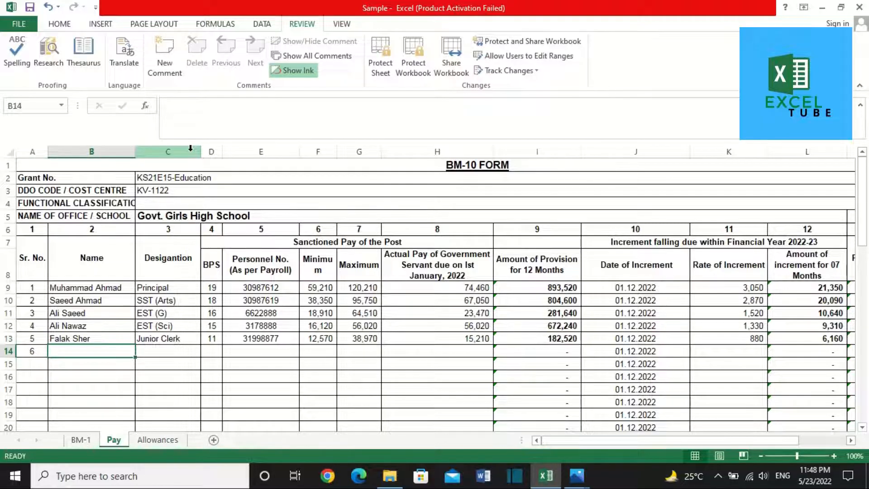
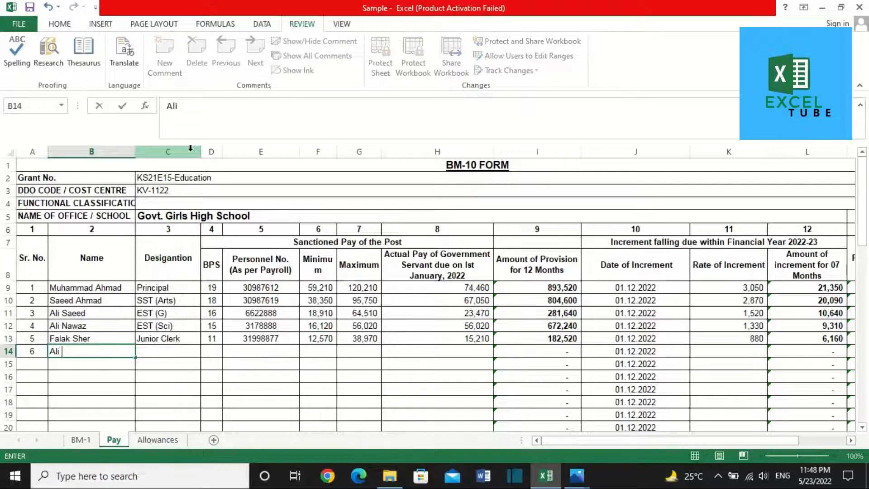
key(Tab)
text(Se)
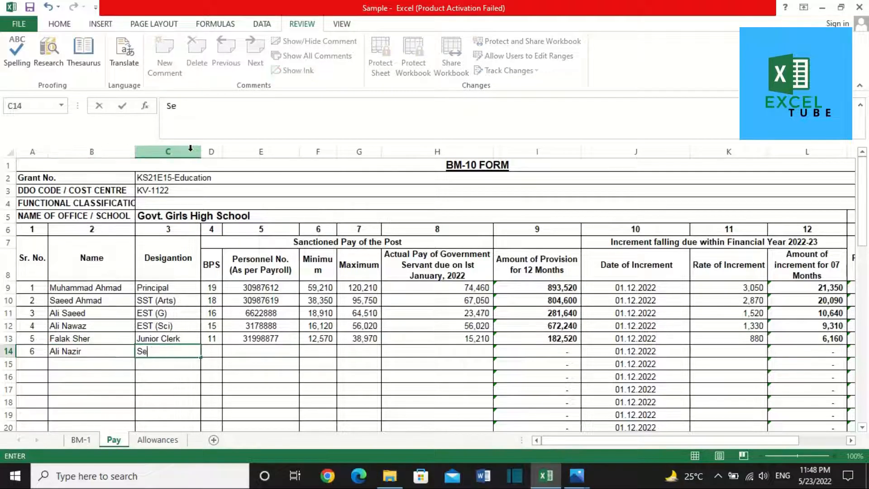
text(curity Guard)
key(Tab)
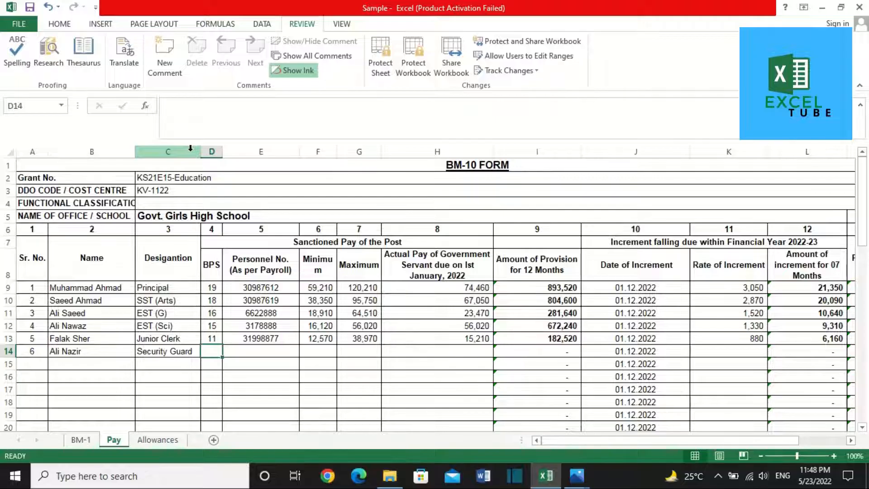
text(1)
key(Tab)
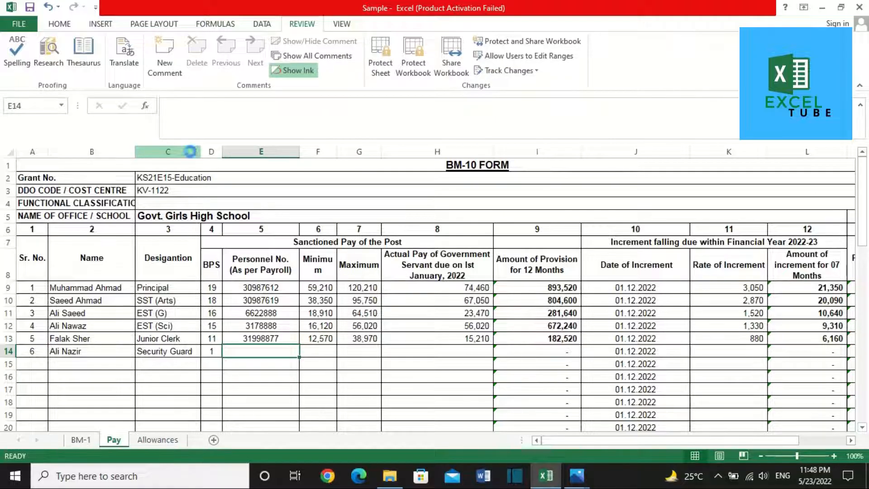
text(31998877)
key(BackSpace)
key(BackSpace)
key(BackSpace)
text(22)
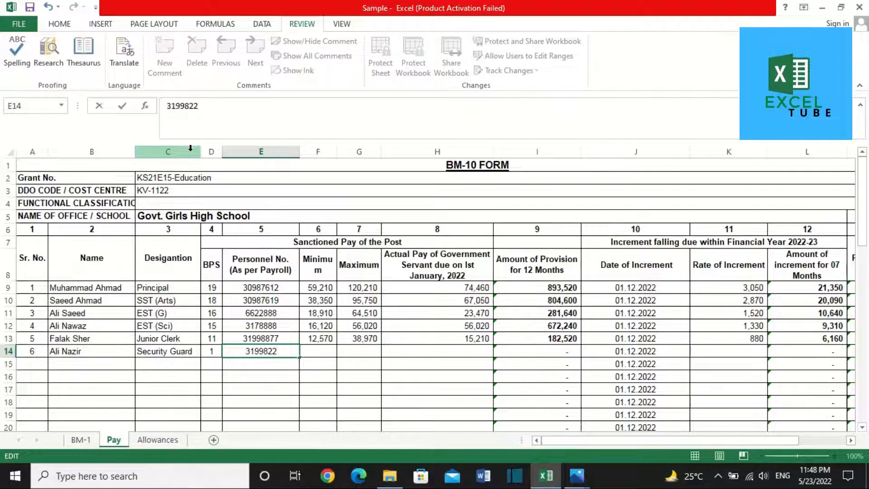
text(2)
key(Tab)
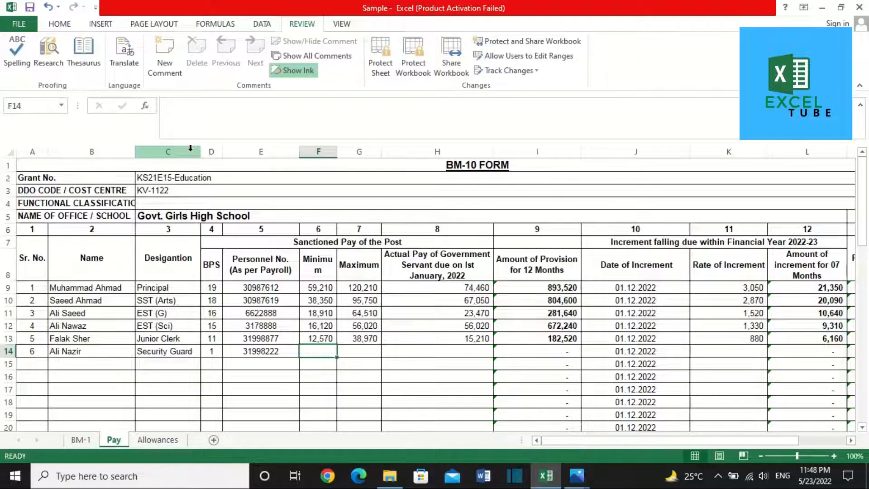
Step: Check the pay scale and enter minimum pay 9,130 in row 14, undoing a misplaced entry
click(216, 364)
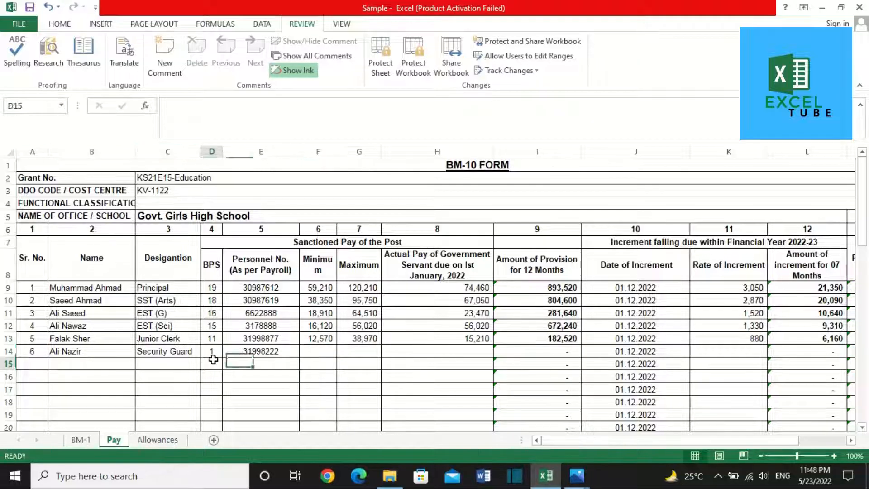
key(alt+Tab)
scroll(143, 194, down, 5)
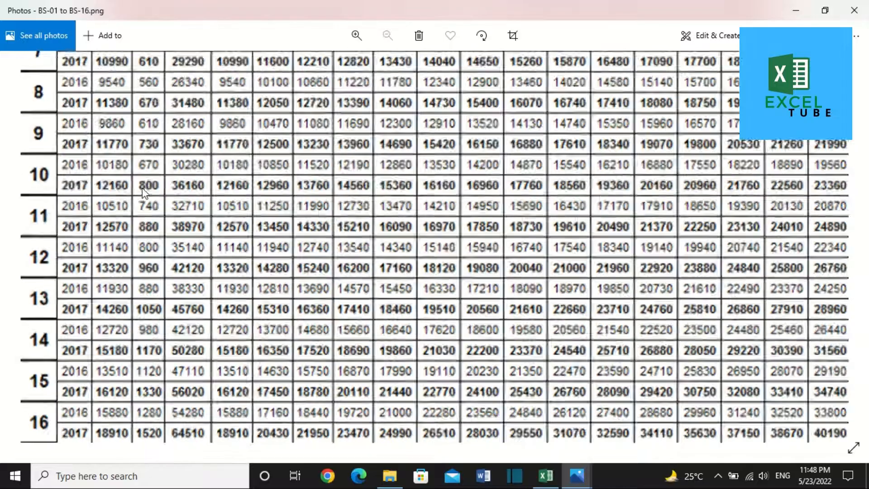
scroll(42, 103, up, 5)
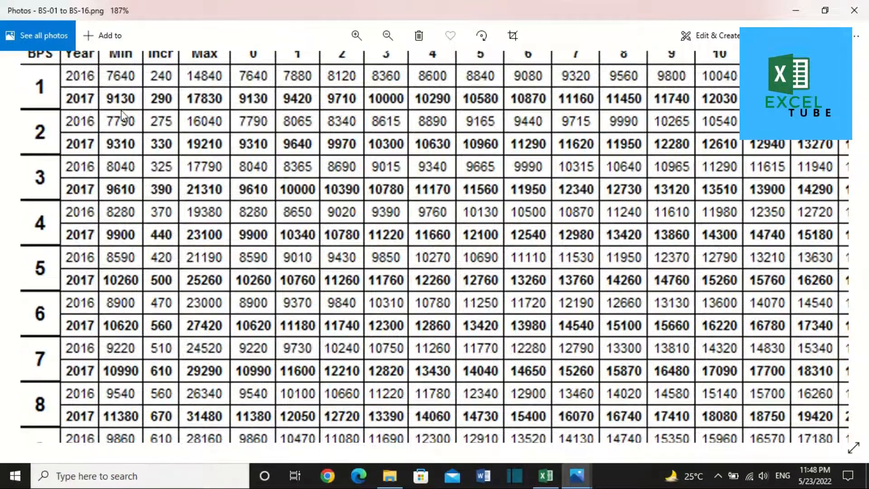
key(alt+Tab)
text(9130)
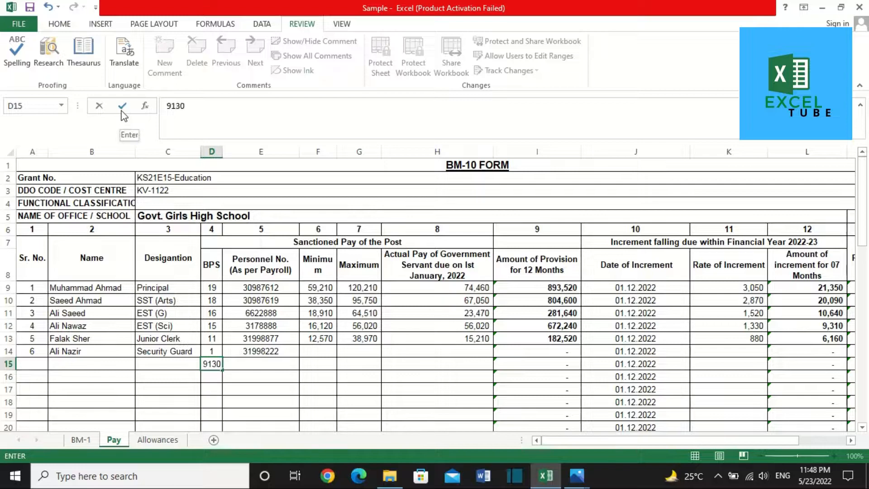
key(Right)
key(ctrl+z)
key(Up)
key(Right)
key(Right)
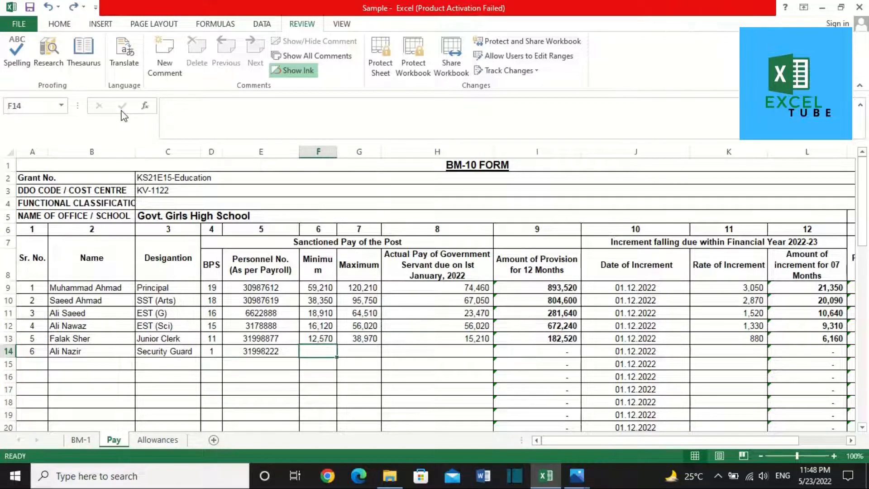
text(9130)
key(Right)
Step: Enter maximum 17,830, actual pay 9,710 and increment rate 290 for row 14
key(alt+Tab)
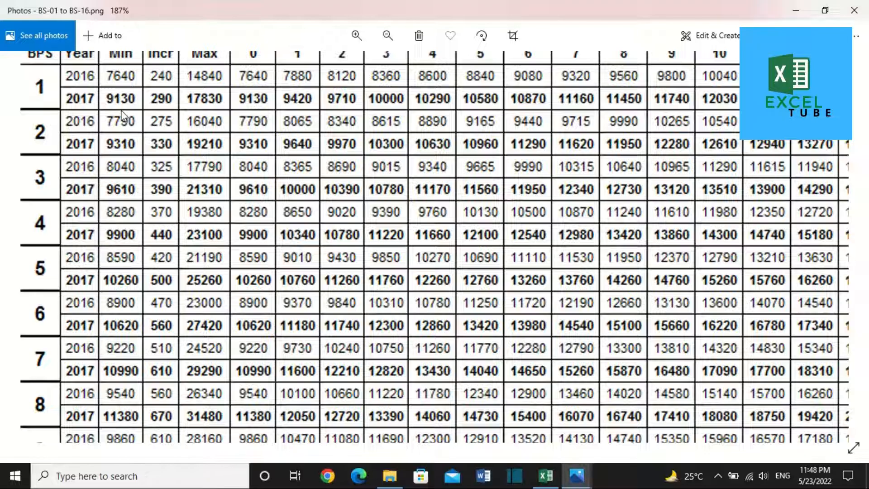
key(alt+Tab)
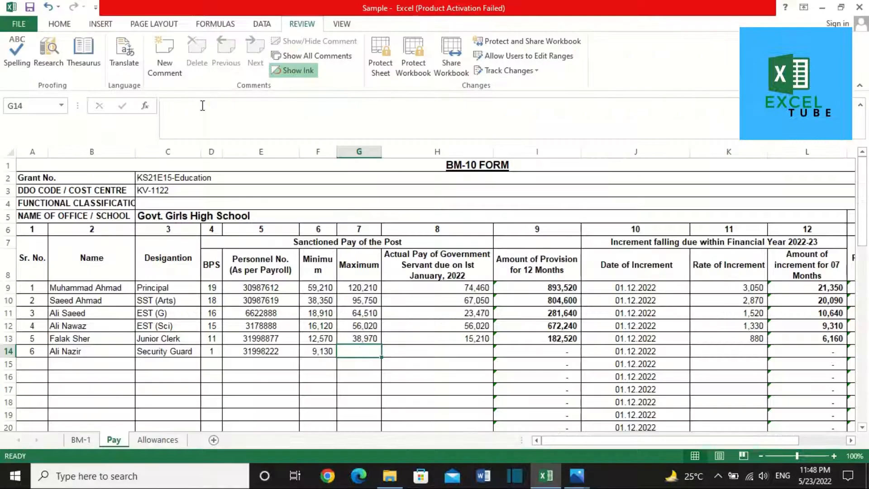
text(17830)
key(Right)
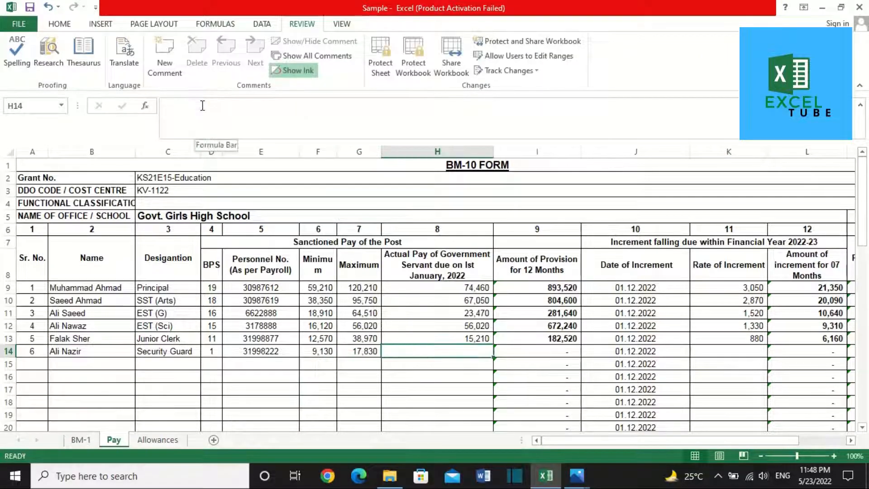
key(alt+Tab)
key(alt+Tab)
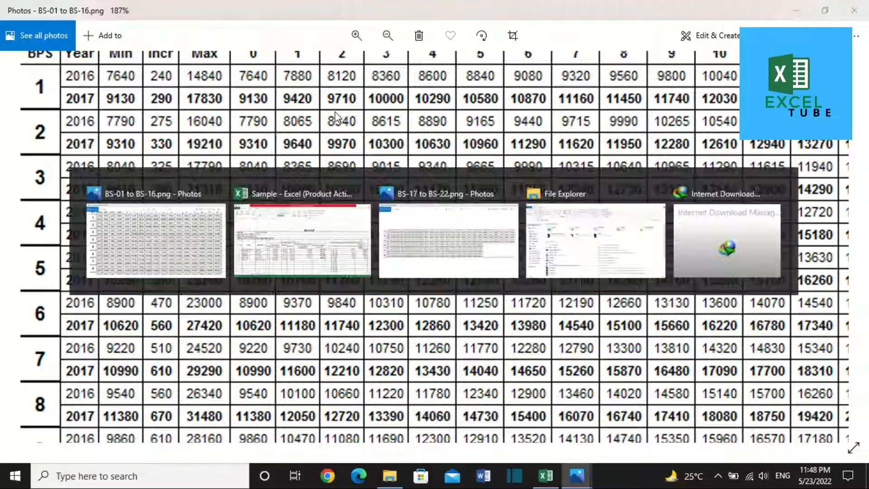
text(9710)
key(Right)
key(Right)
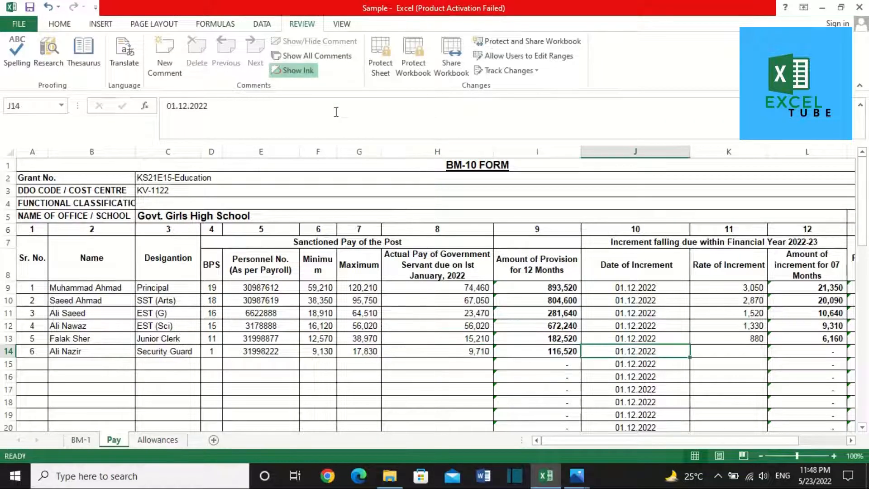
key(Right)
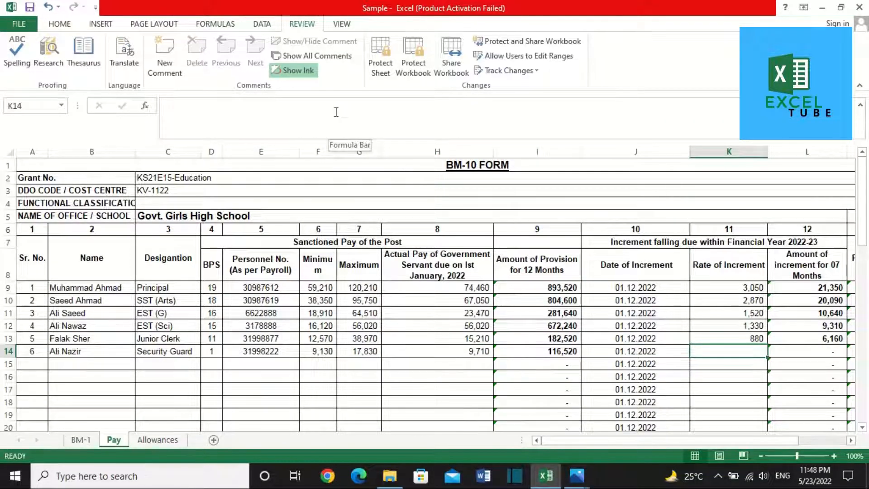
key(alt+Tab)
key(alt+Tab)
text(290)
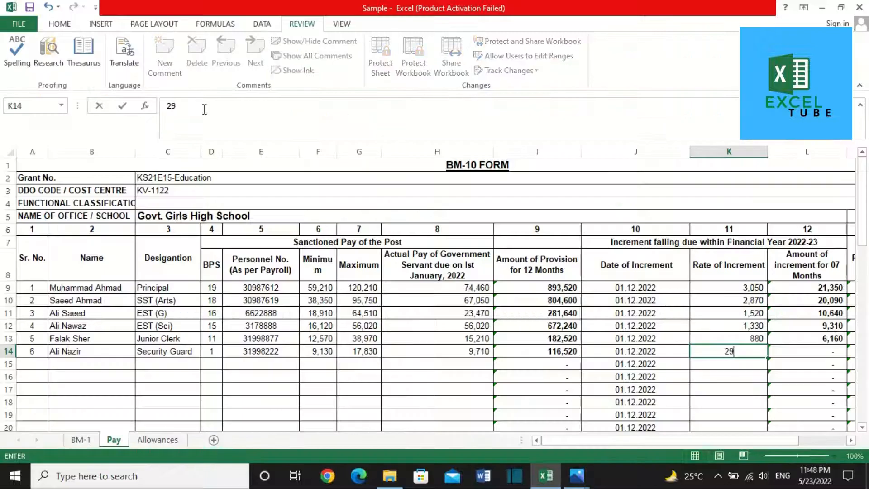
key(Right)
key(Home)
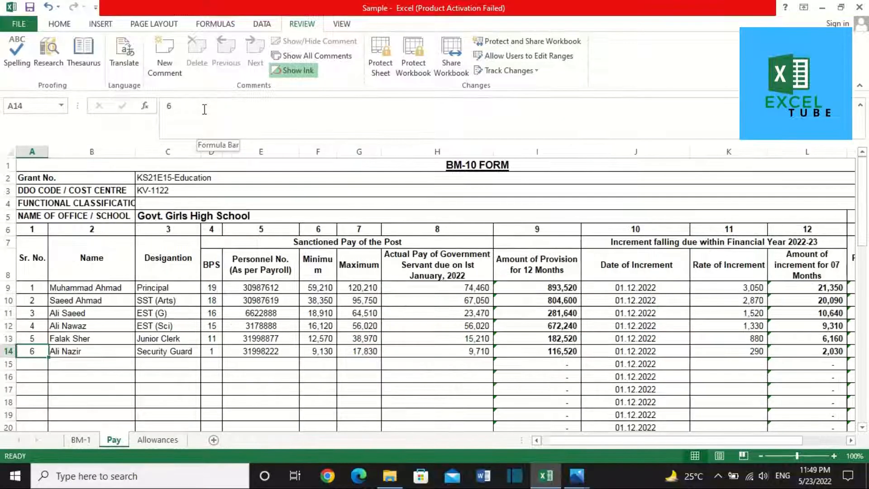
Step: Start row 15 with serial 7, name Vacant, designation Security Guard and BPS 1
key(Down)
text(7)
key(Right)
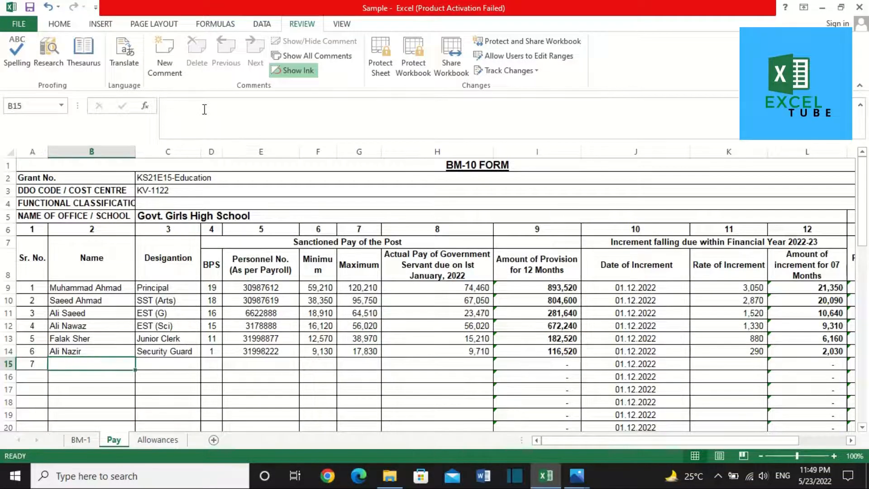
text(V)
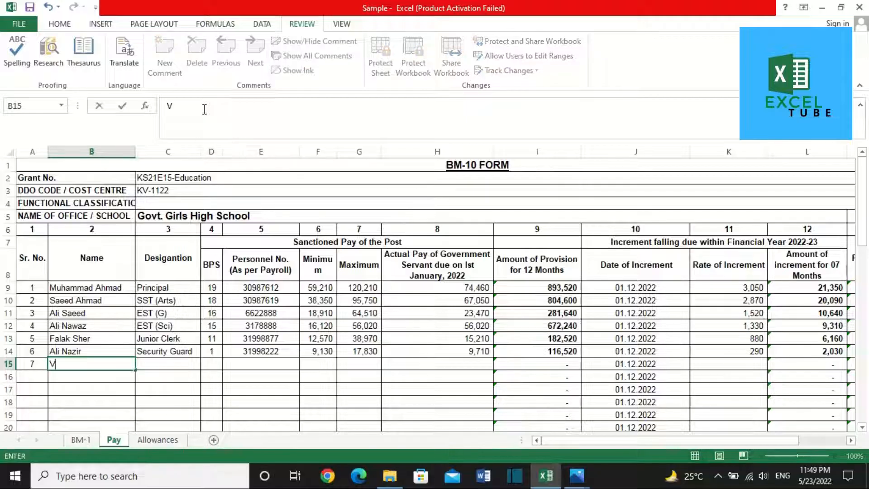
text(acant)
key(Right)
text(Sec)
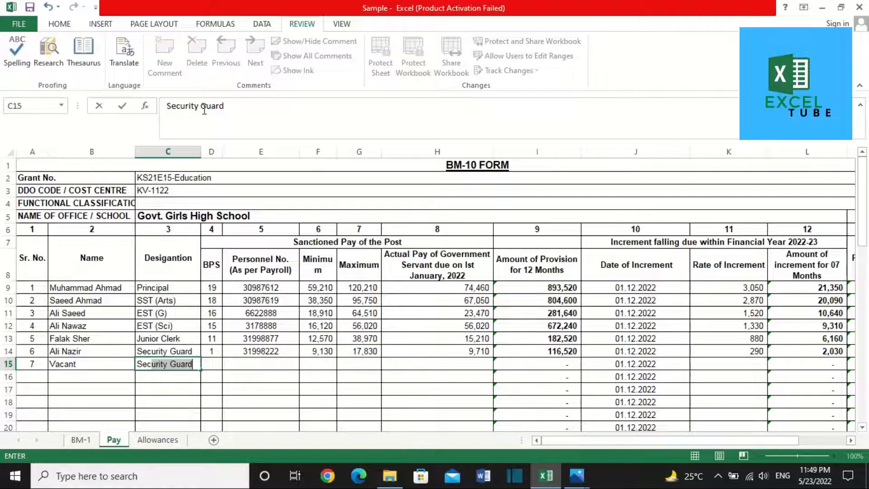
key(Right)
text(1)
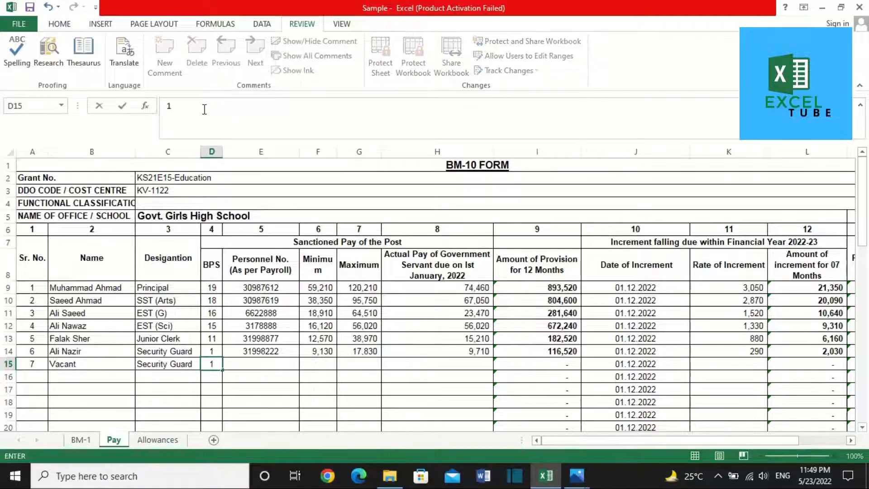
key(Right)
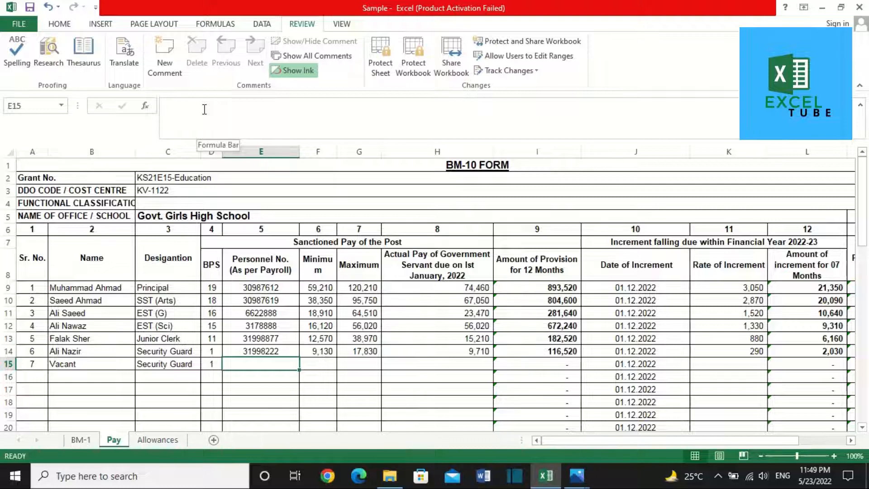
key(Right)
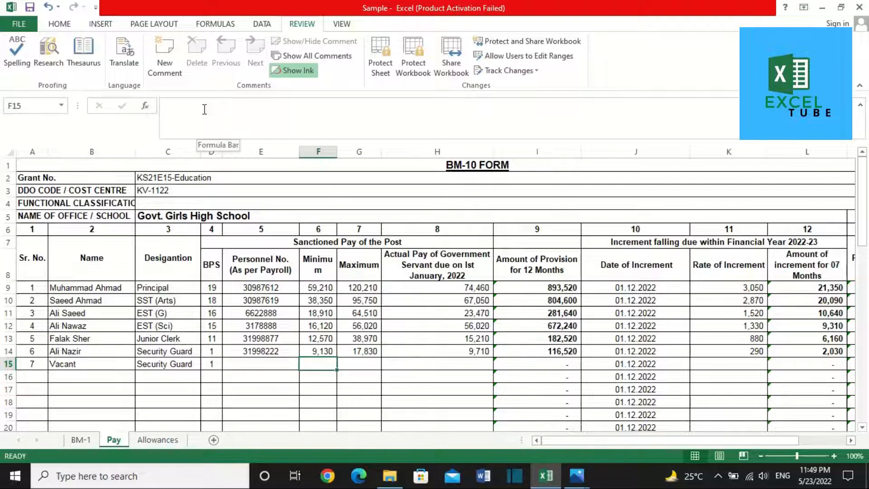
Step: Fill row 15's Minimum and Maximum down from row 14 and enter actual pay 9,130
key(shift+Right)
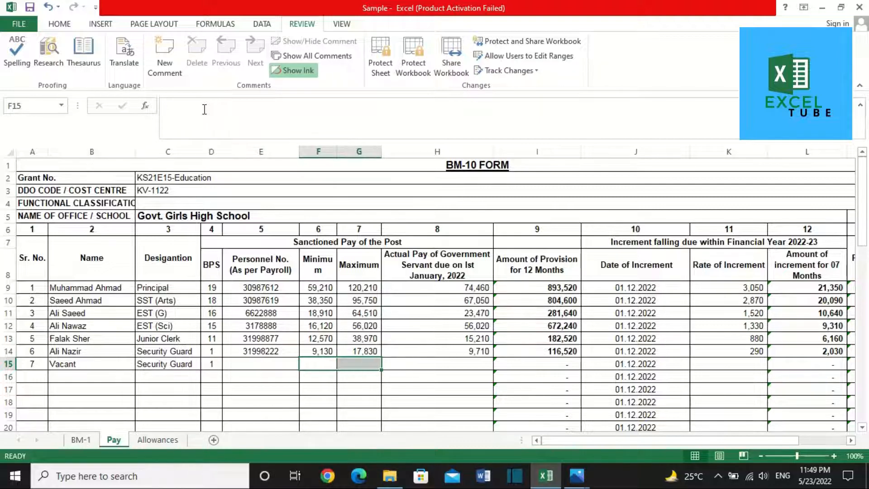
key(ctrl+d)
key(Right)
key(Left)
key(Left)
key(Right)
key(Right)
key(Right)
key(Right)
key(Left)
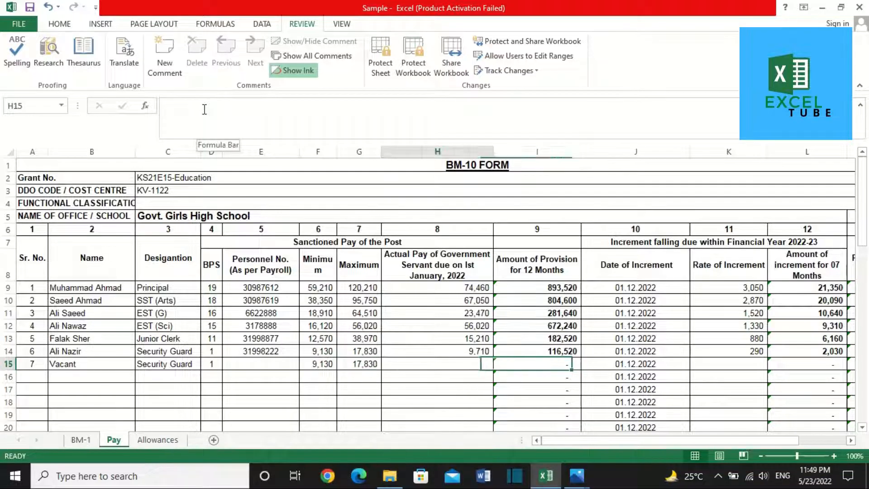
key(Right)
key(Left)
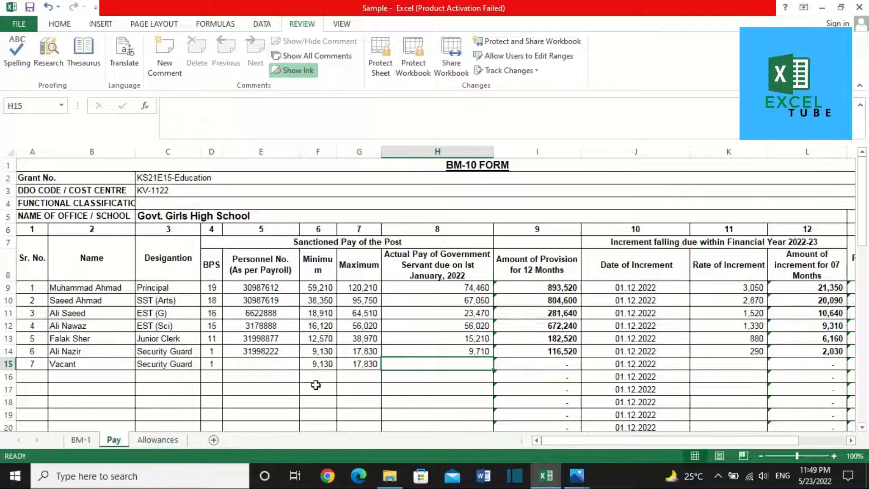
text(9130)
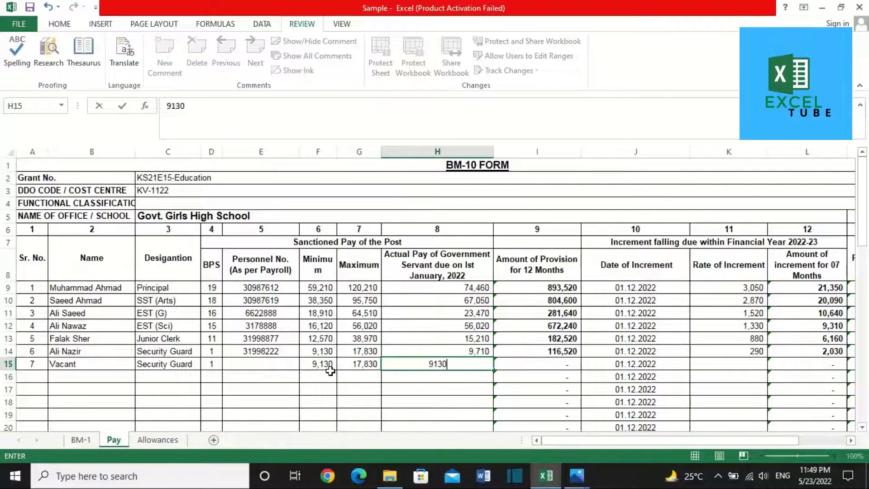
key(Tab)
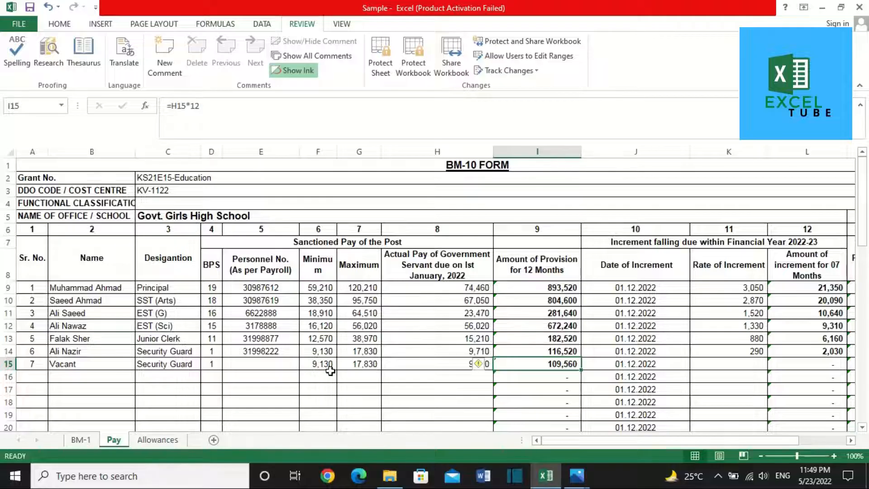
Step: Review the designation column, comparing row 15 with the employees above
click(156, 359)
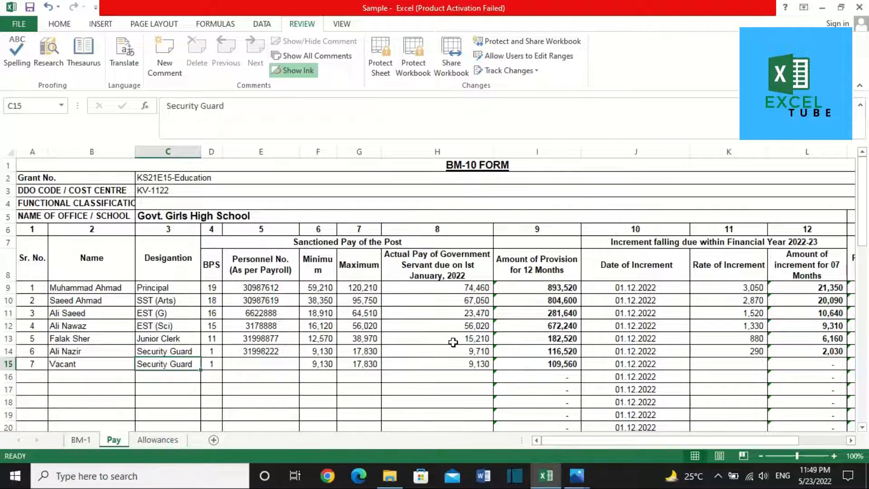
key(Up)
key(Down)
key(Up)
key(Down)
key(Down)
key(Up)
key(Up)
key(Up)
key(Up)
key(Up)
key(Up)
key(Up)
key(Up)
key(Up)
key(Up)
key(Up)
key(Up)
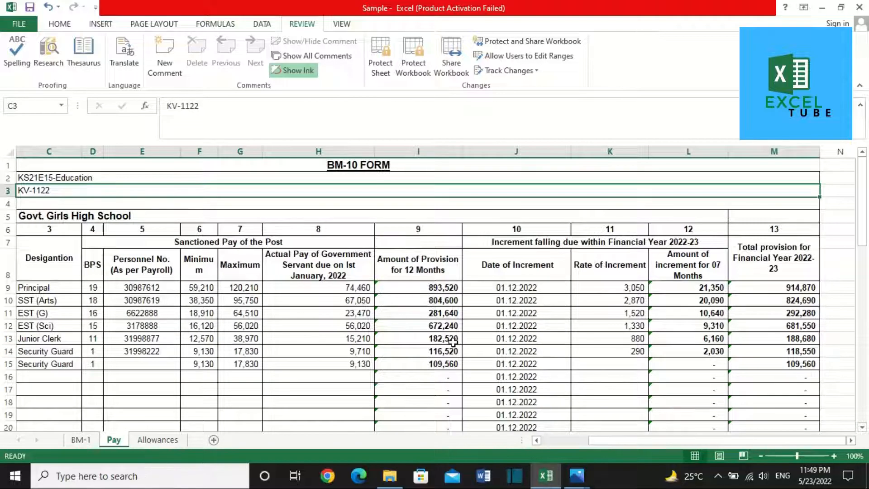
click(43, 287)
scroll(43, 289, left, 3)
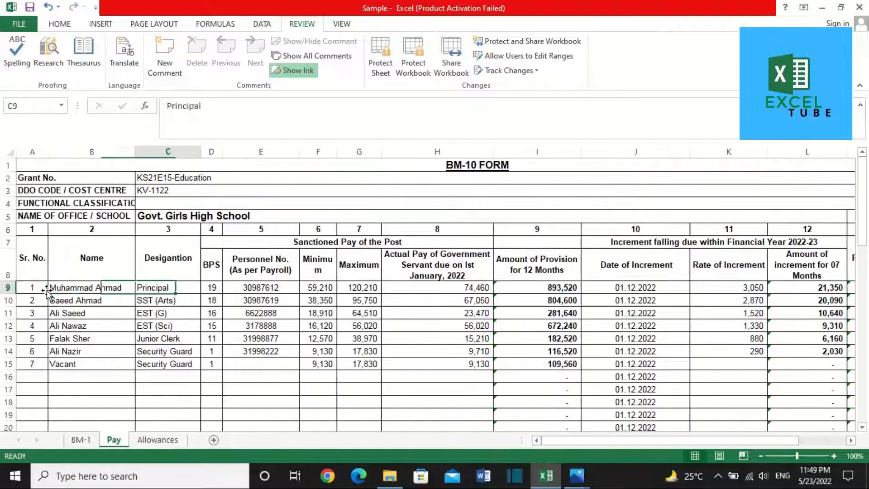
key(Down)
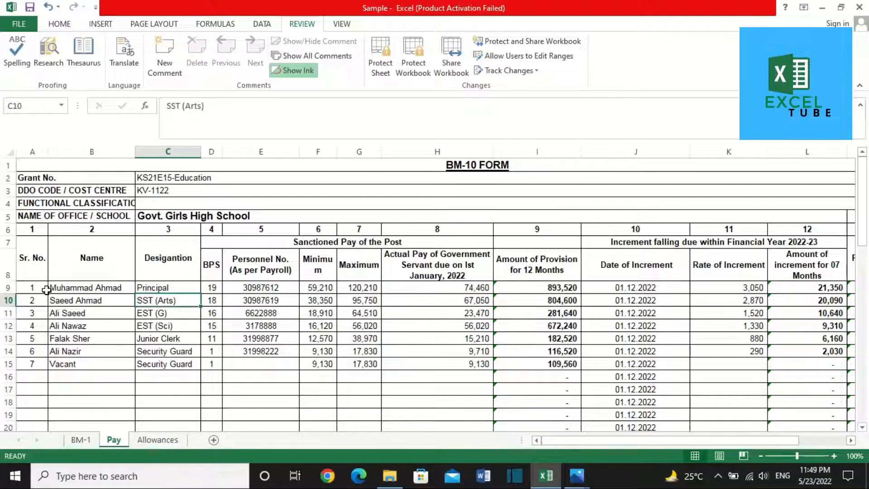
key(Down)
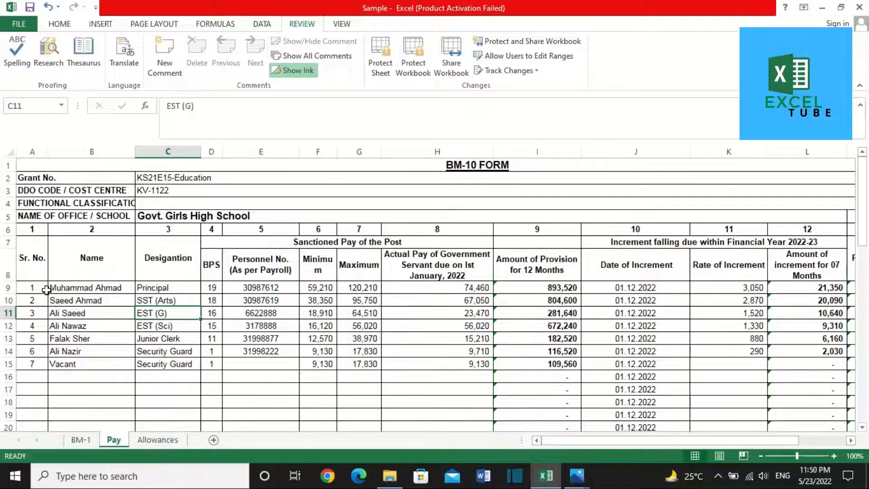
key(Down)
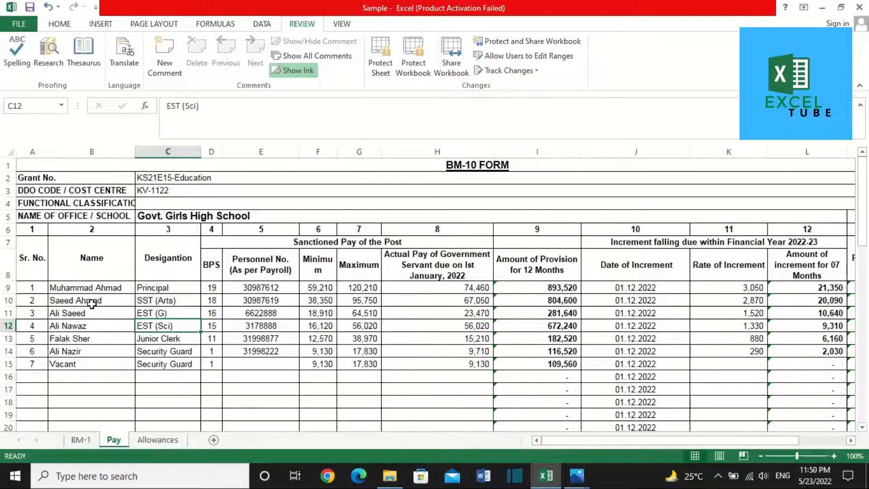
Step: Set row 15's increment rate to =K14 so it reuses 290
key(Down)
key(Down)
key(Down)
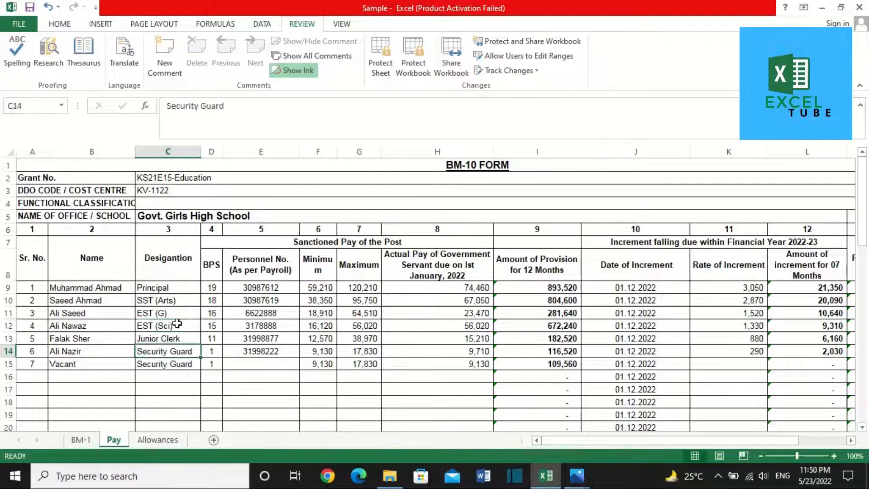
key(Right)
key(Right)
key(Right)
key(Right)
key(Right)
key(Right)
key(Right)
key(Right)
key(Right)
key(Right)
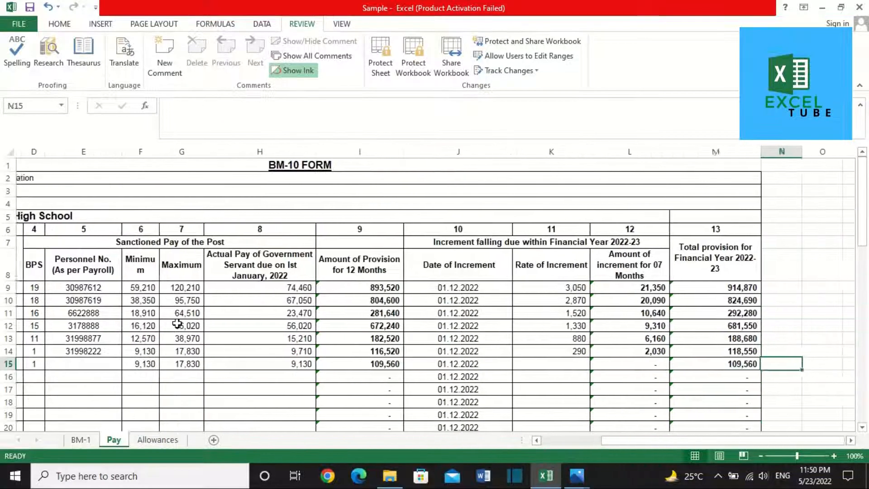
key(Left)
key(Left)
text(=K14)
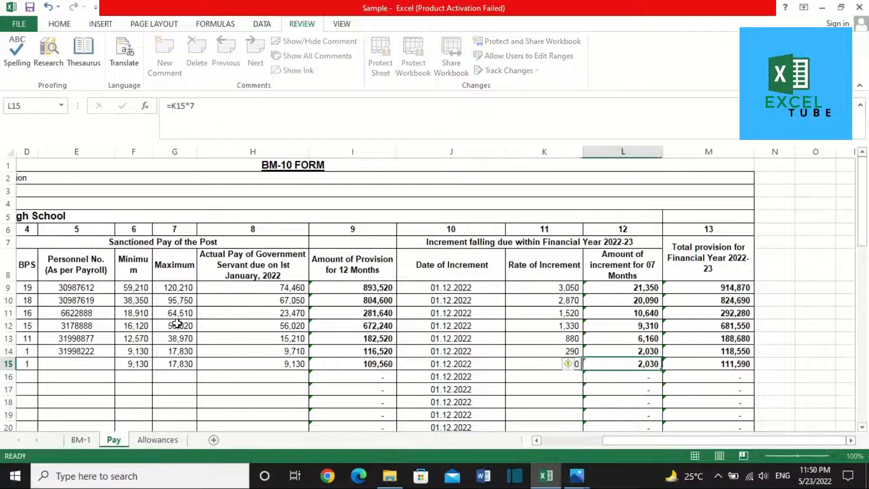
key(Return)
key(Home)
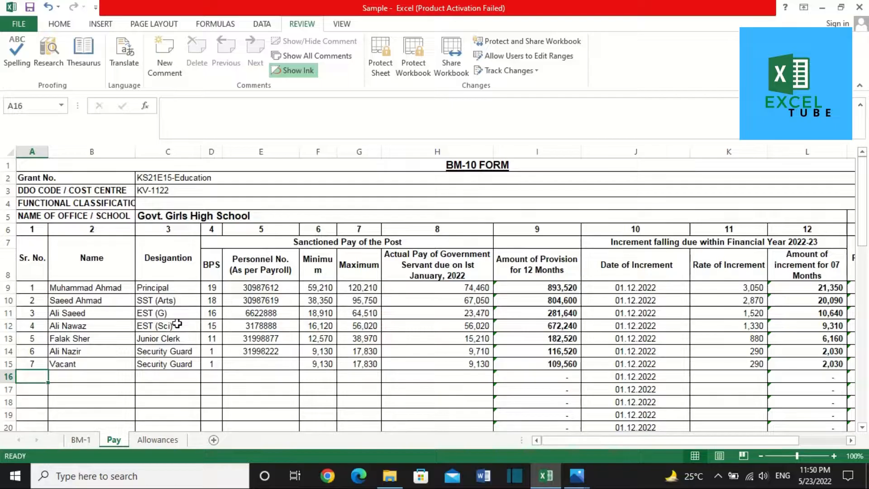
Step: Fill row 16 with serial 8, the employee's name, designation Mali, BPS 1 and personnel number
text(8)
key(Tab)
text(Mu)
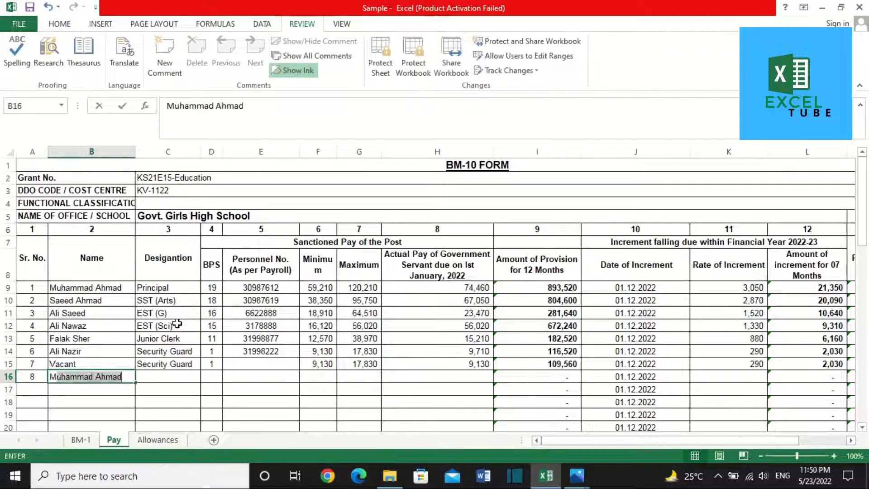
key(BackSpace)
key(BackSpace)
key(BackSpace)
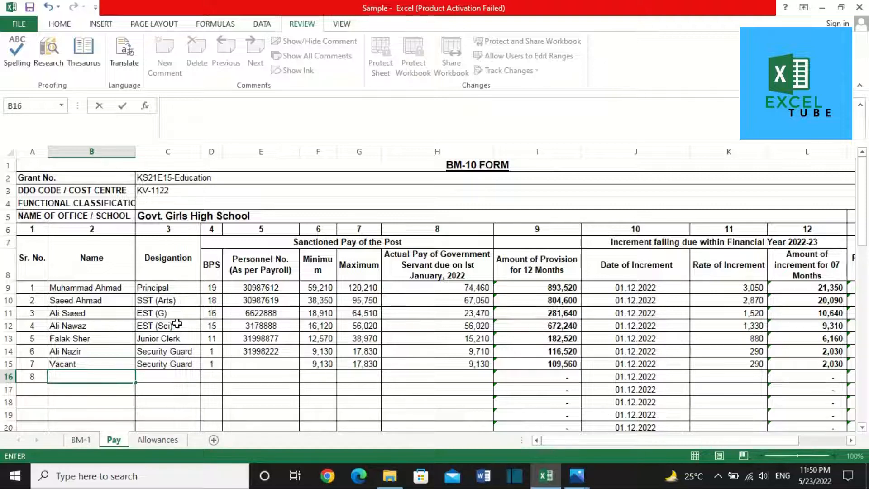
text(Yaseen)
key(Tab)
text(Mali)
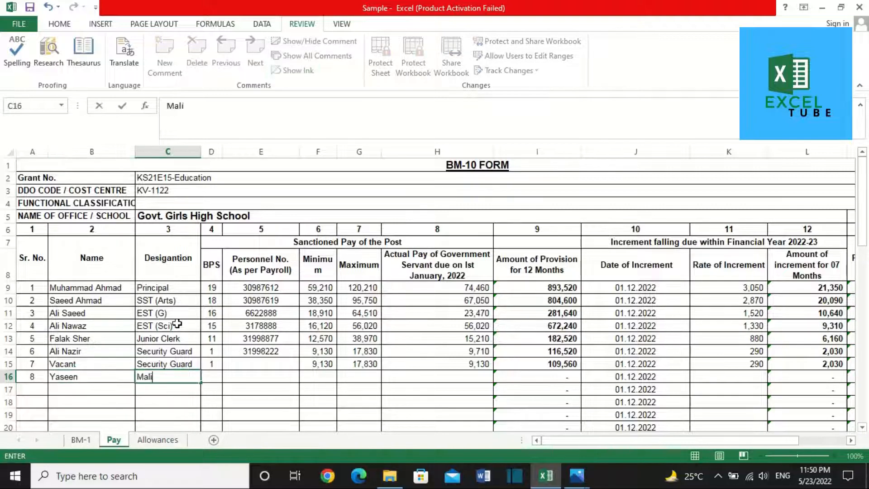
key(Tab)
text(1)
key(Tab)
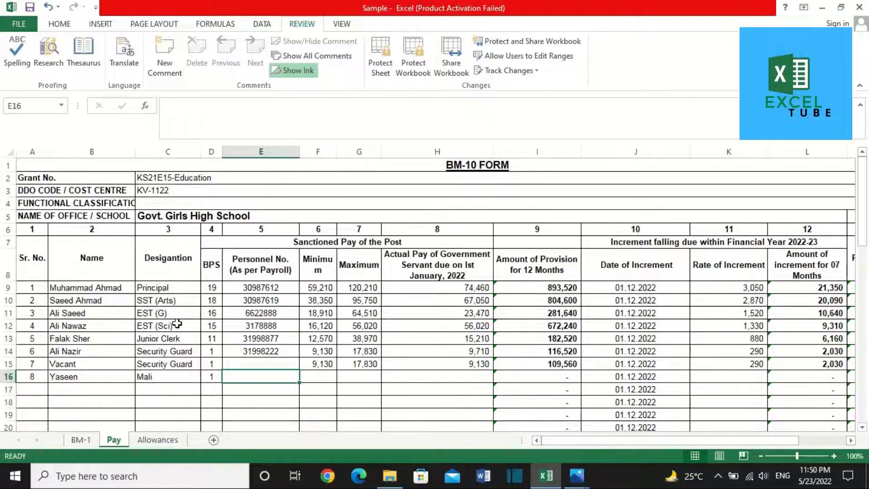
text(4544777)
key(Tab)
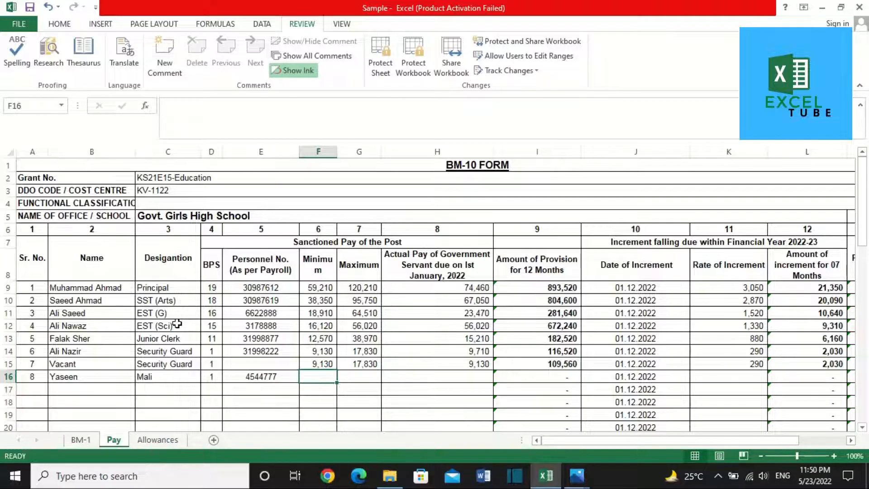
Step: Enter row 16's minimum 9,130, maximum 17,830 and actual pay, then fill the 290 increment rate down
text(9130)
key(Tab)
text(17)
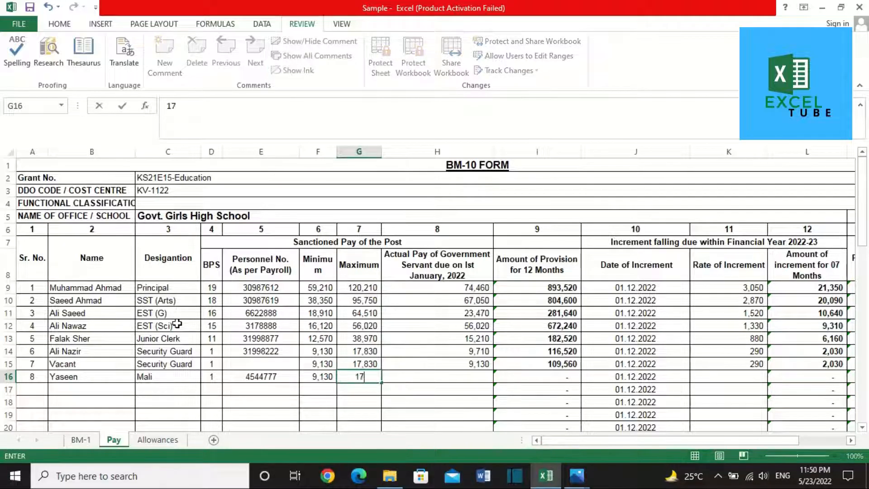
text(,830)
key(Tab)
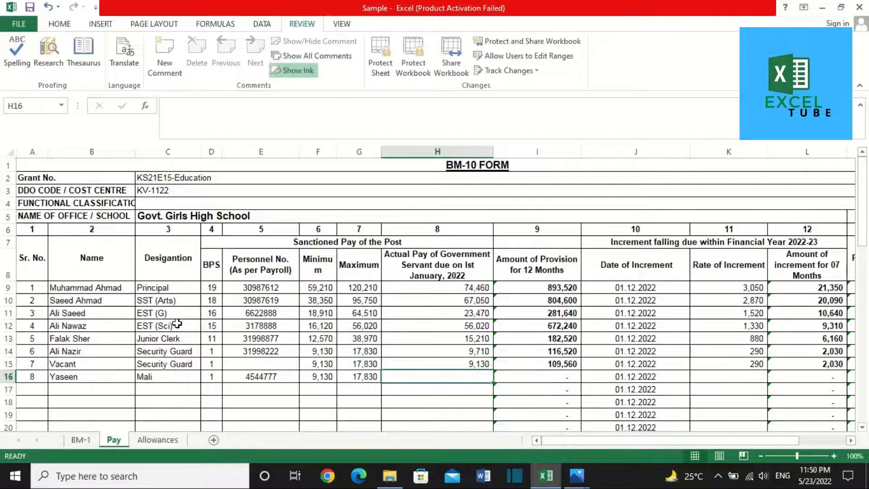
key(alt+Tab)
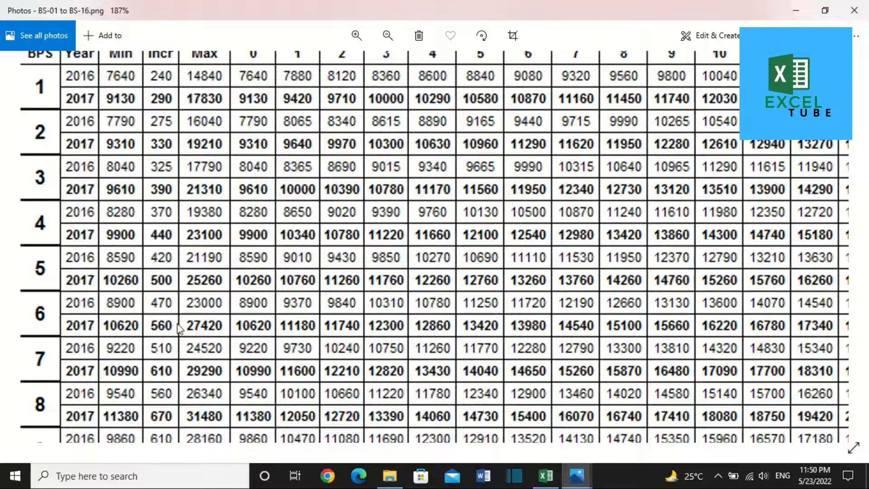
key(alt+Tab)
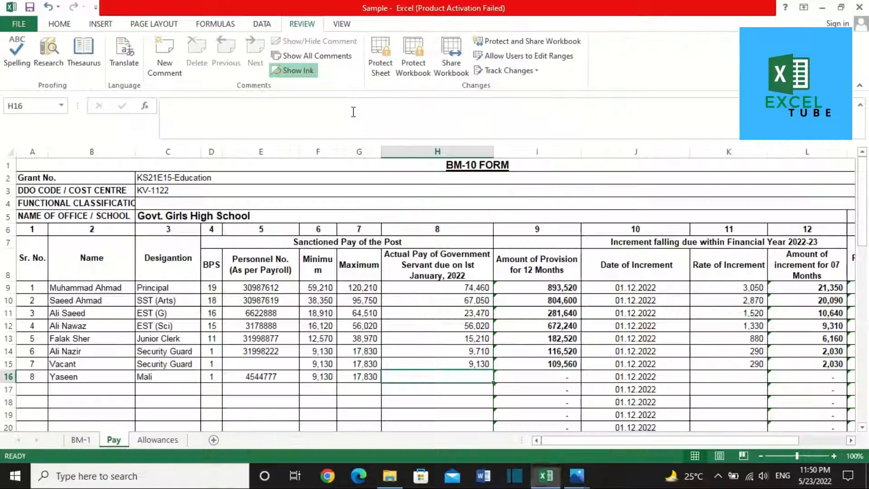
text(9130)
key(Tab)
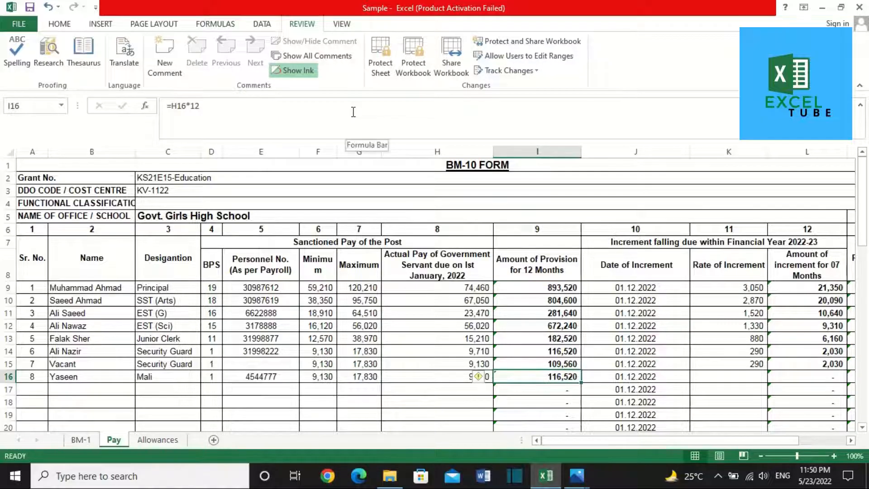
key(Tab)
key(Tab)
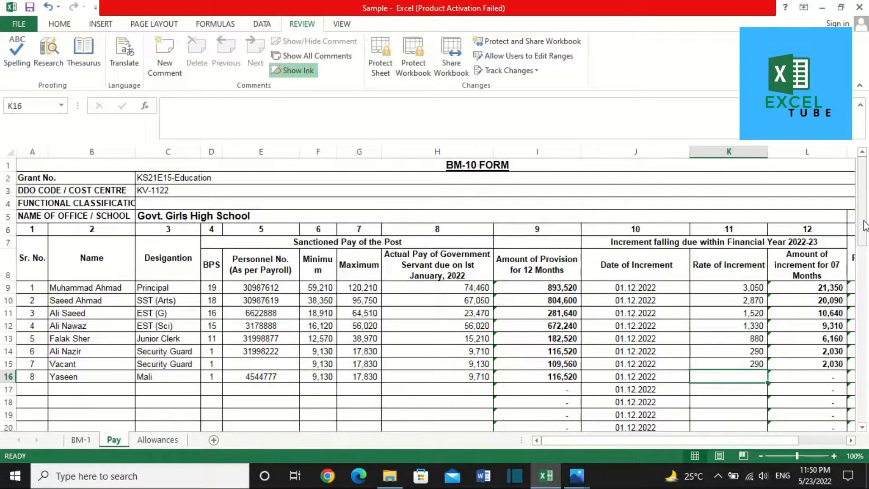
key(ctrl+d)
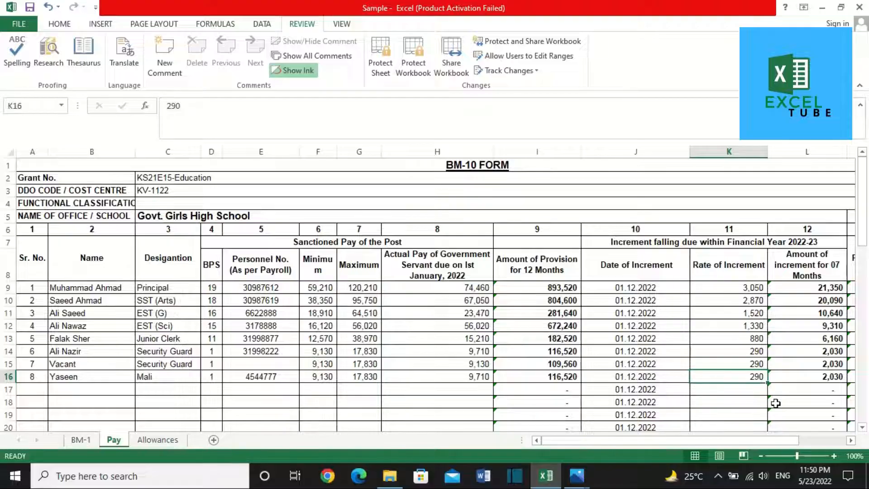
key(Tab)
key(Tab)
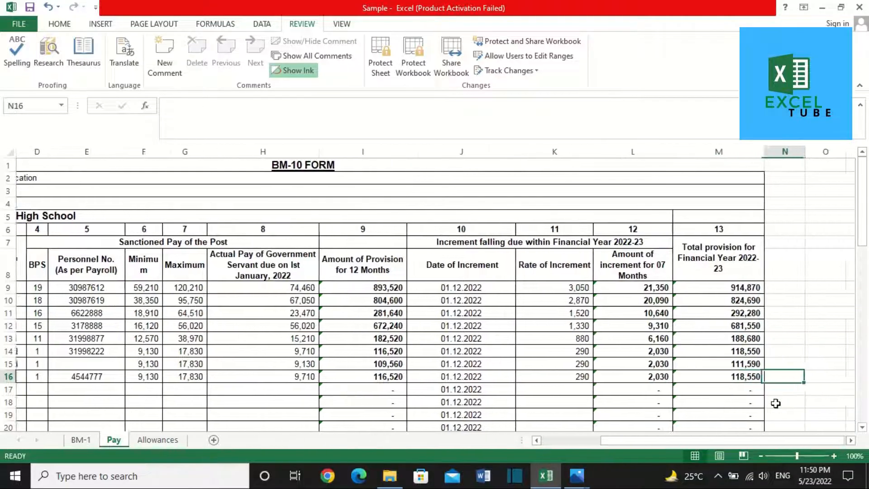
key(Left)
key(Home)
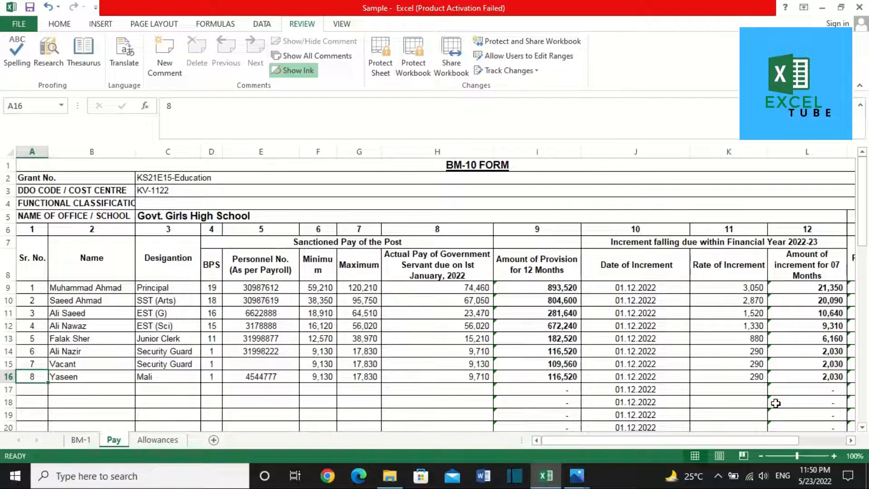
Step: Copy the employees' serial numbers, names, designations and BPS from Pay into Allowances at A10
drag(20, 287, 195, 384)
key(ctrl+c)
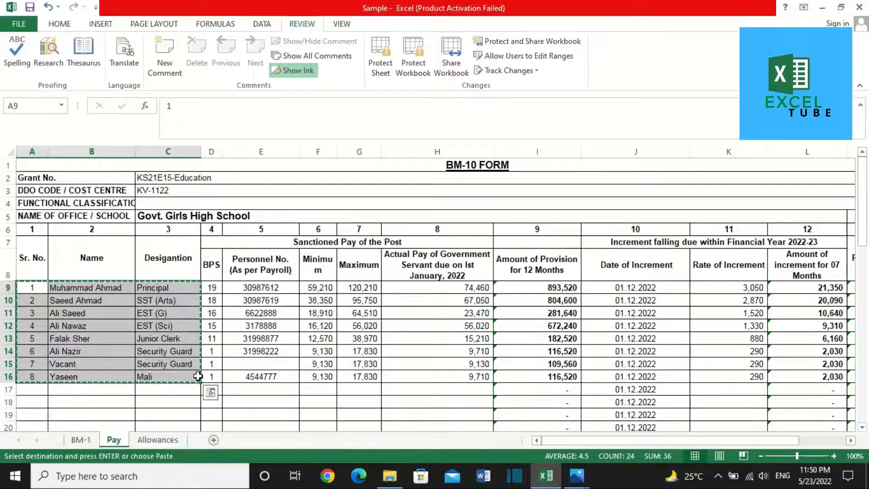
click(167, 443)
scroll(148, 351, down, 1)
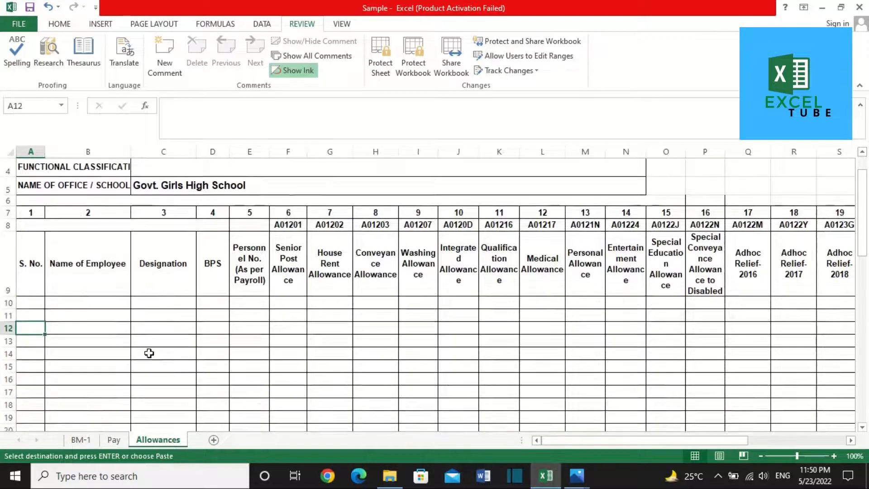
click(101, 442)
key(shift+Right)
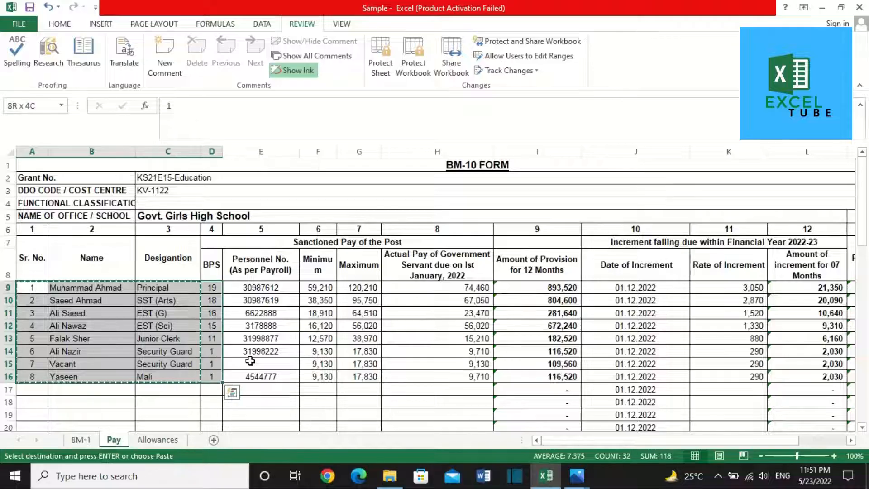
key(ctrl+c)
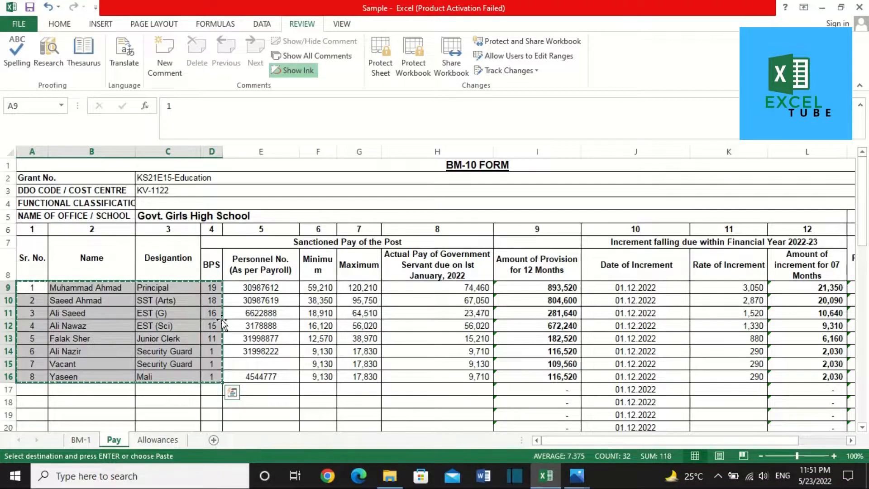
click(150, 448)
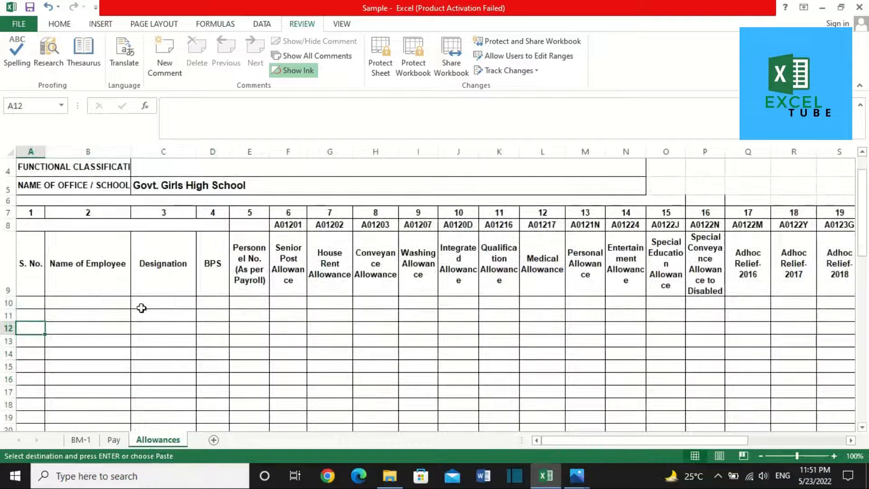
click(30, 302)
key(ctrl+v)
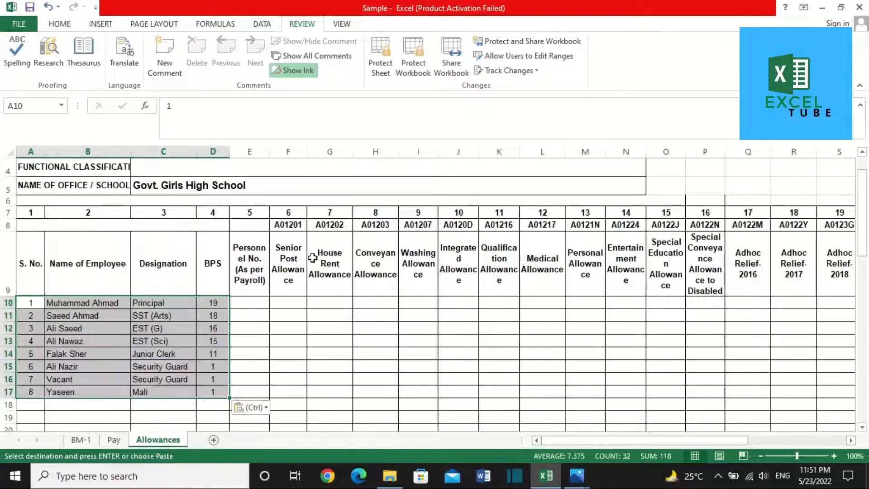
Step: Recopy the employee details including personnel numbers and paste them again at Allowances A10
click(114, 440)
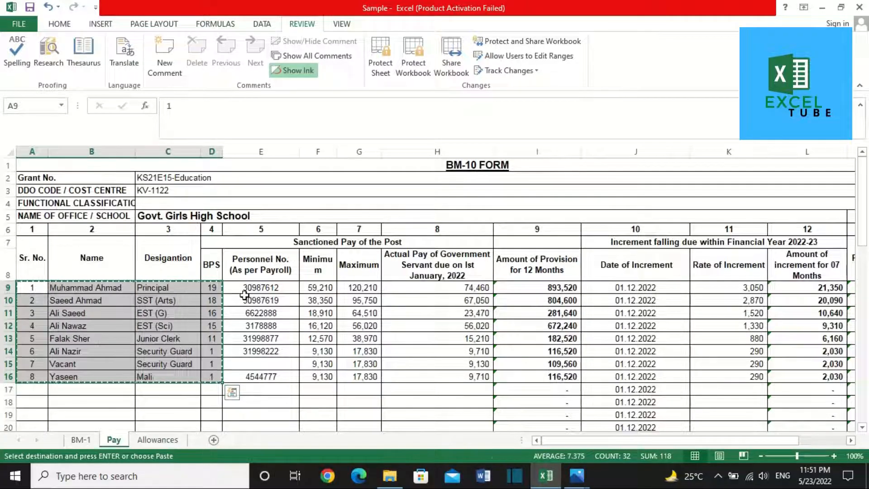
shift+click(263, 376)
key(ctrl+c)
click(156, 447)
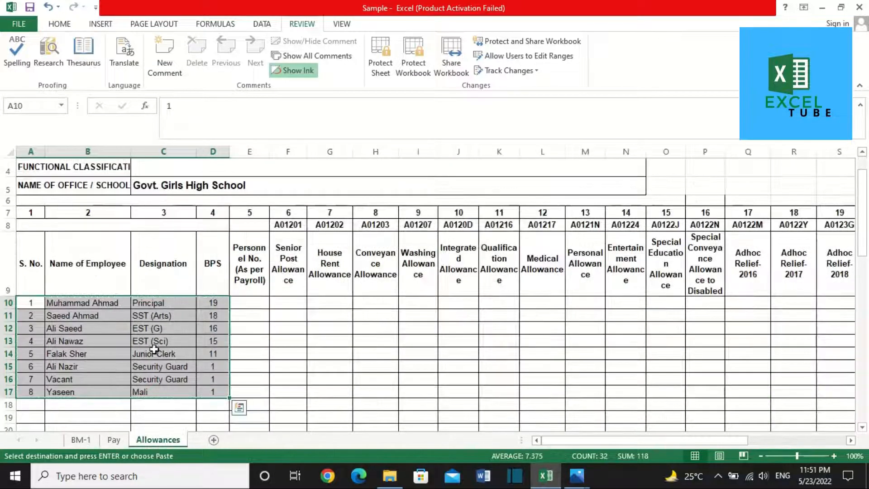
key(ctrl+v)
click(263, 346)
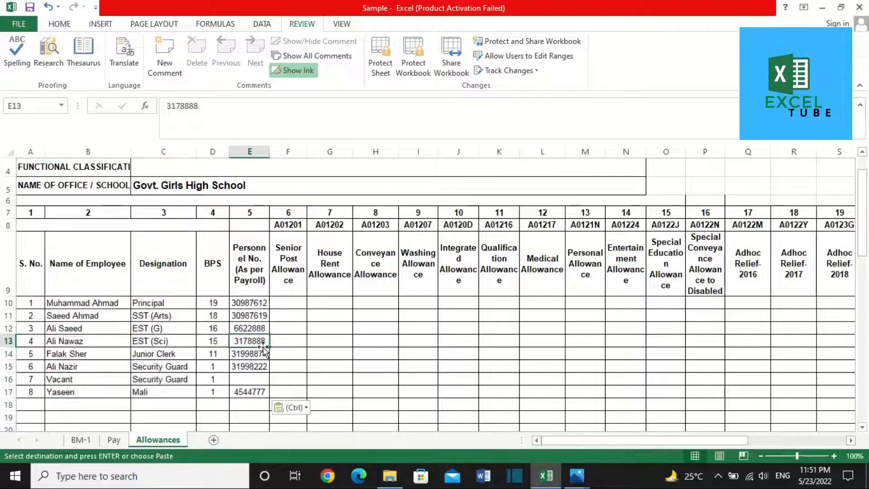
key(Up)
key(Up)
key(Up)
key(Right)
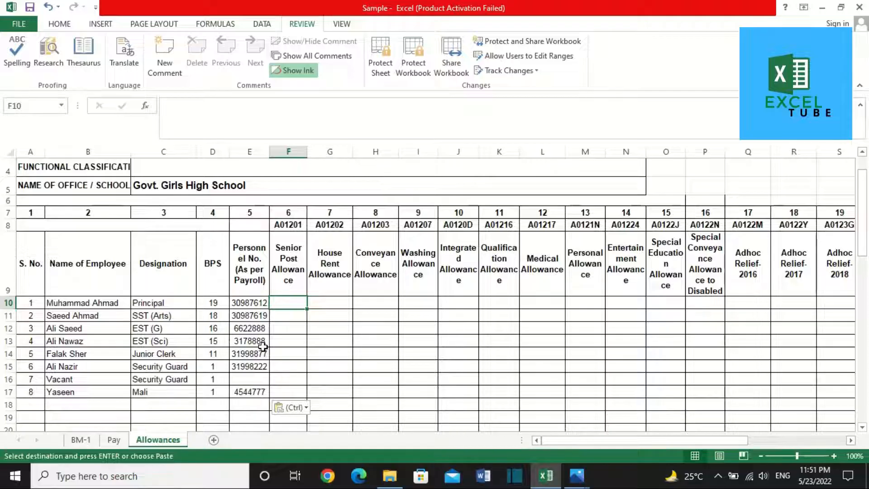
Step: Enter 8,500 house rent in G10 and 5,000 conveyance in H10, skipping Washing and Integrated allowances
key(Right)
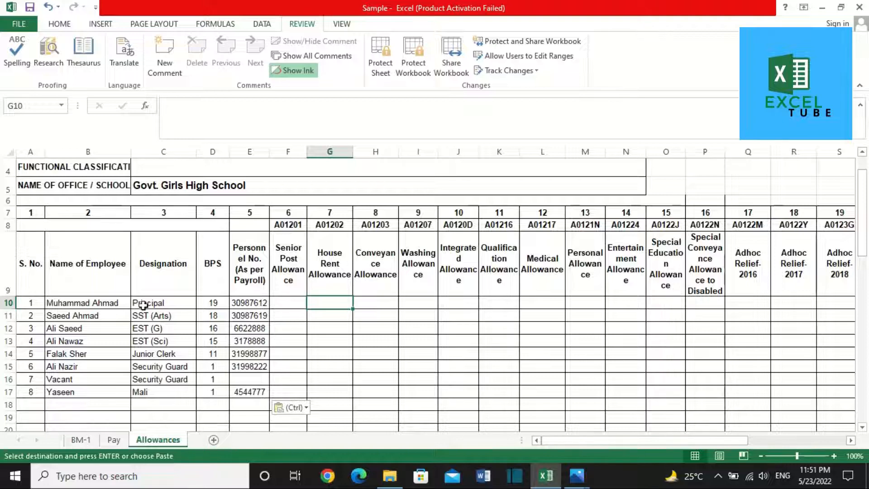
click(121, 305)
key(Right)
key(Right)
key(Right)
key(Right)
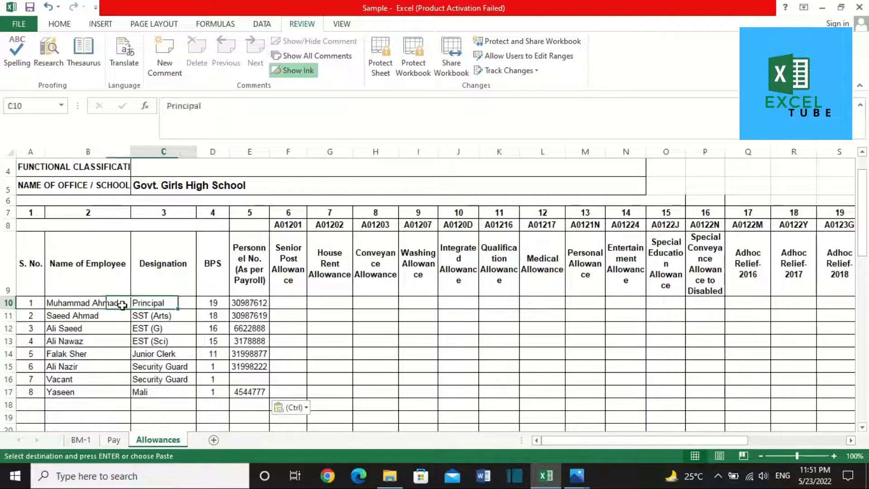
key(Right)
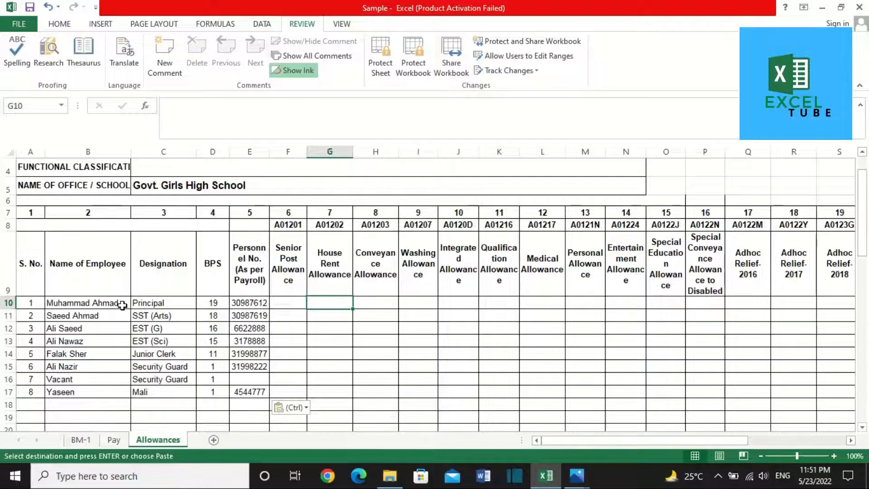
text(8500)
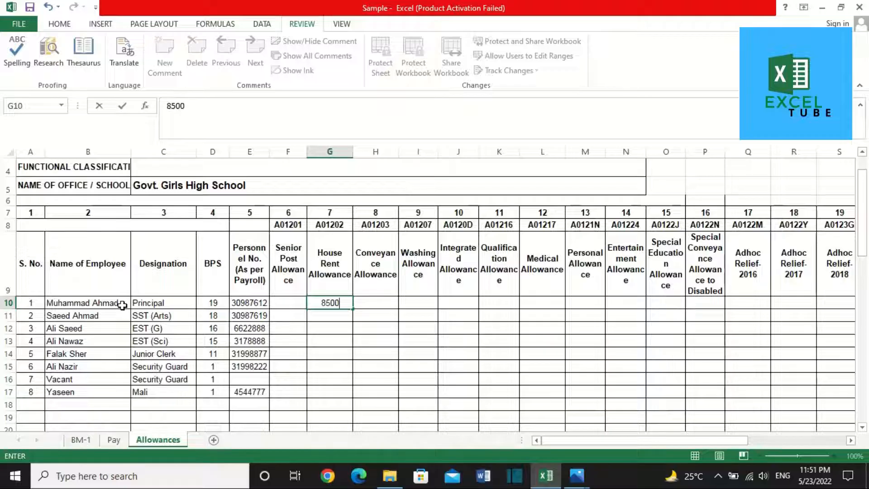
key(Tab)
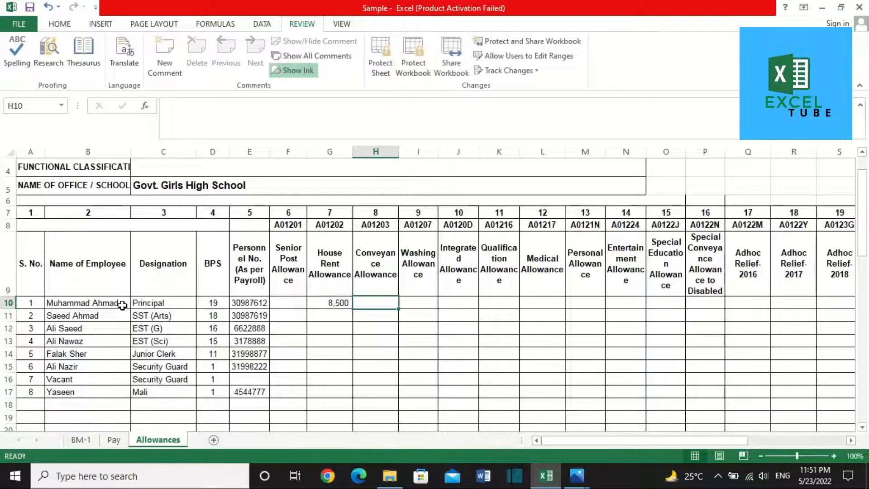
text(5000)
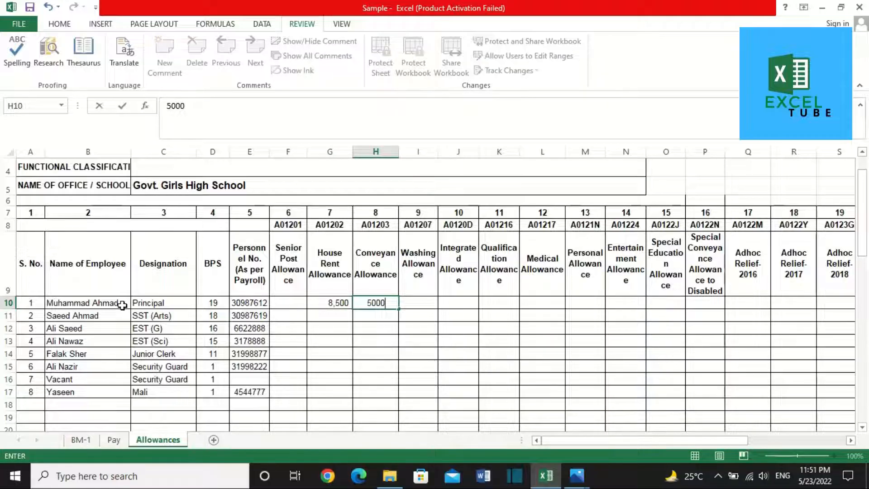
key(Tab)
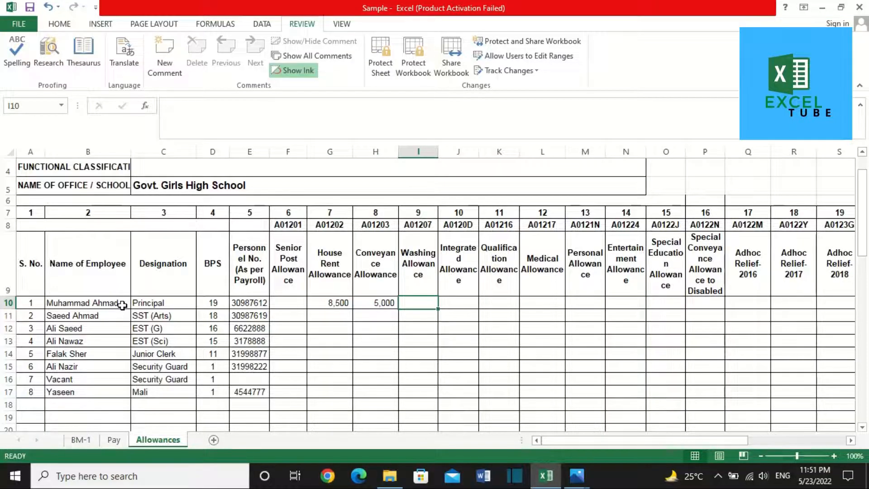
key(Tab)
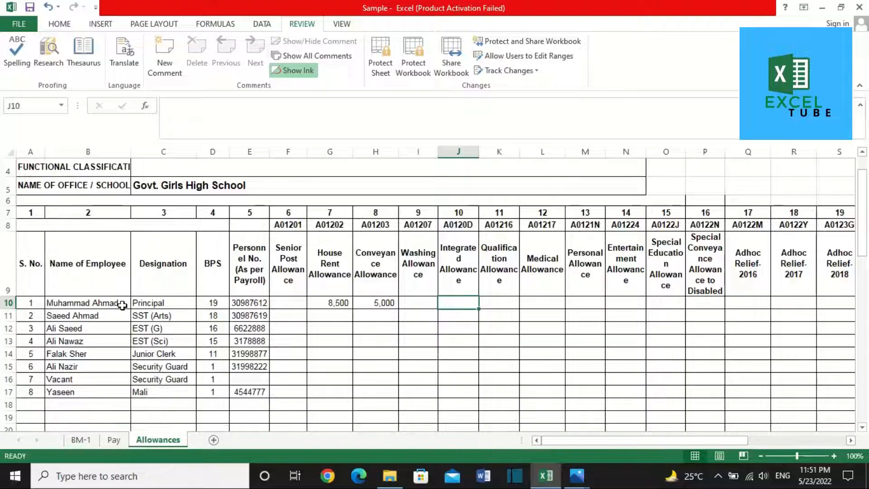
key(Tab)
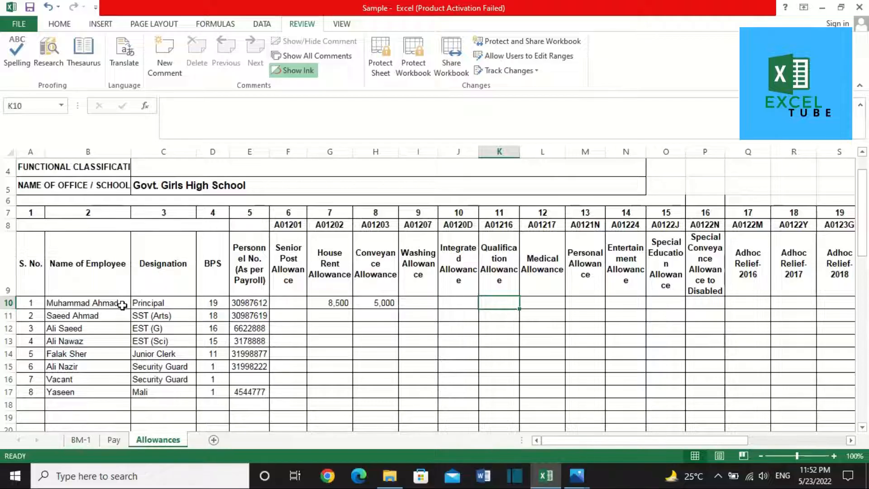
Step: Enter the Principal's 10,000 qualification, 3,800 medical and 500 entertainment allowances in row 10
text(600)
key(BackSpace)
key(BackSpace)
key(BackSpace)
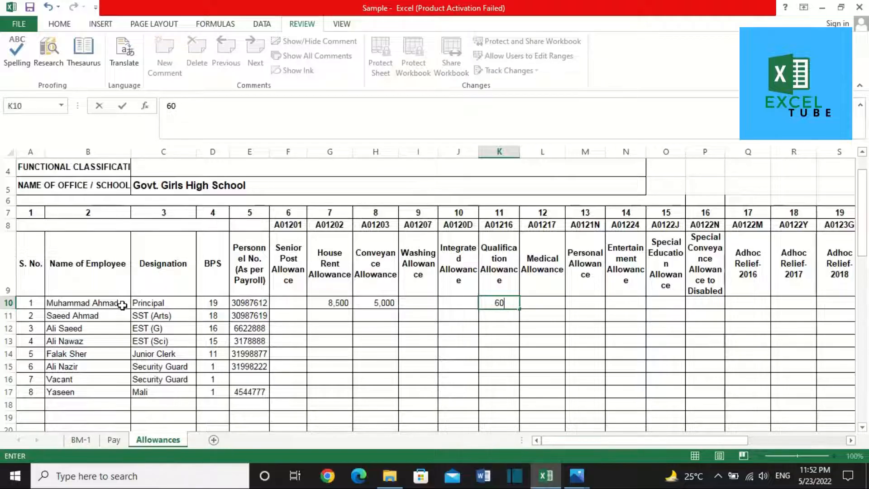
text(10,000)
key(ctrl+Return)
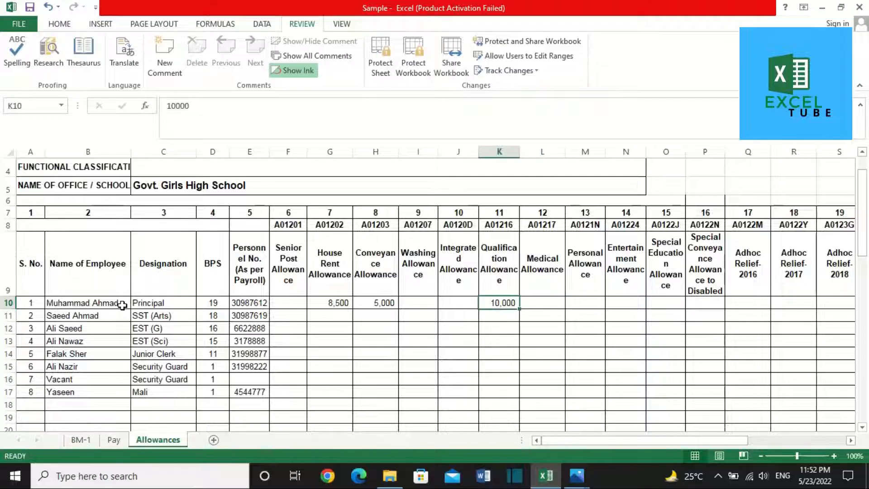
key(Right)
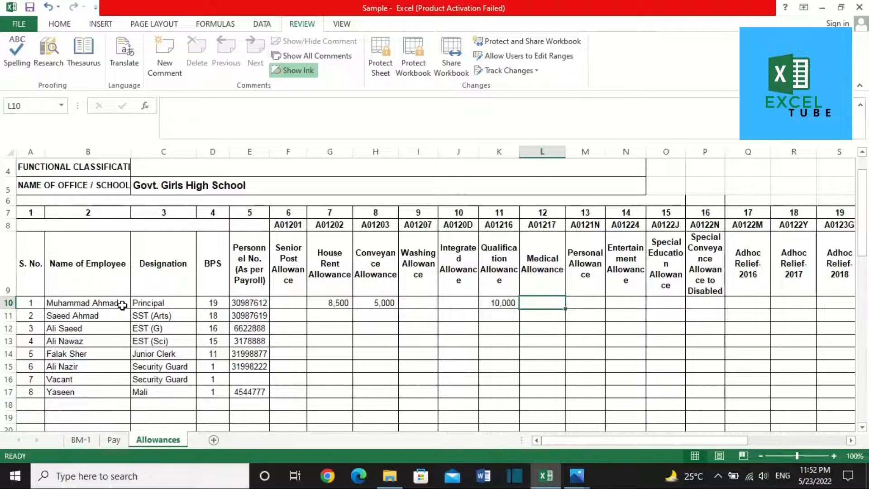
text(3800)
key(Right)
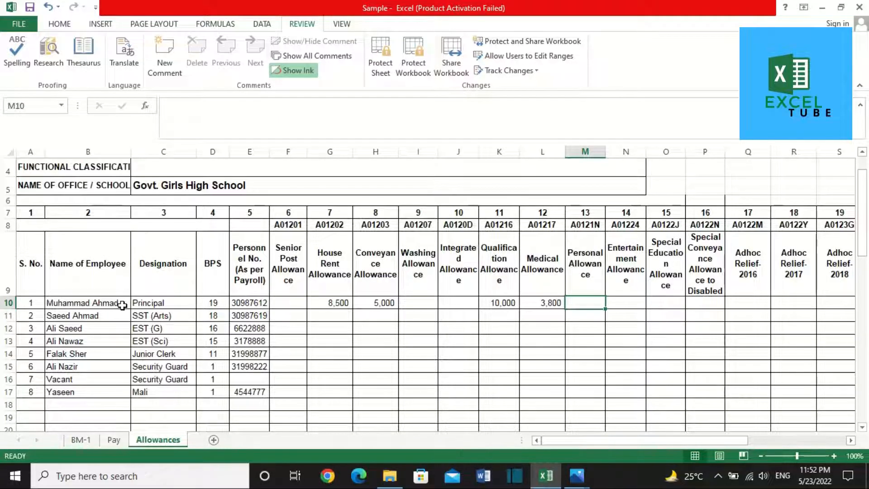
key(Right)
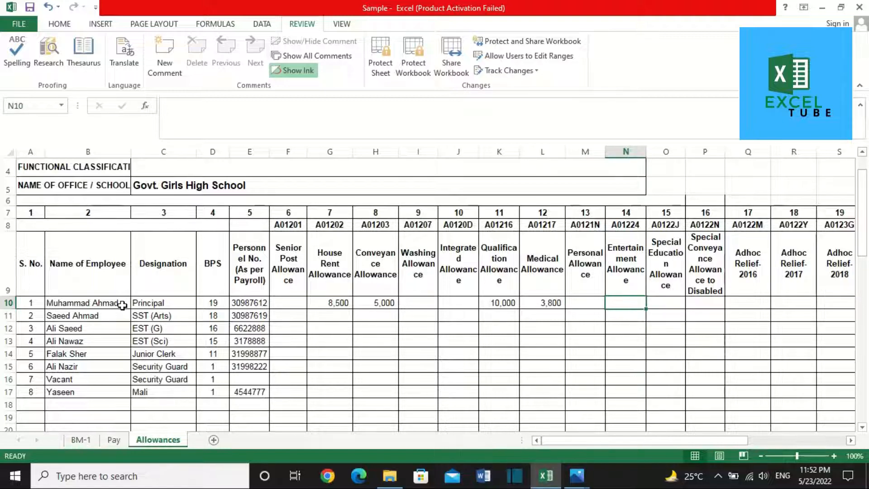
text(500)
key(ctrl+Return)
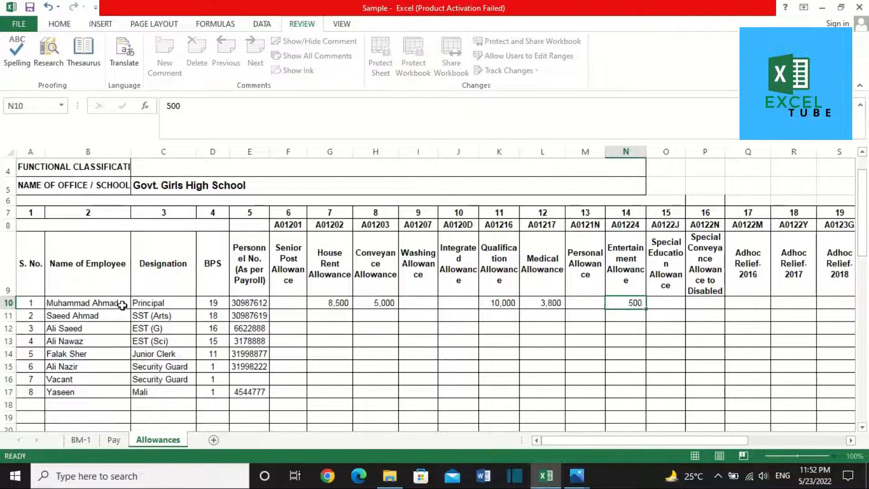
Step: Enter 2,000 disabled conveyance in P10 and 2,200 Adhoc Relief-2016 in Q10
key(Right)
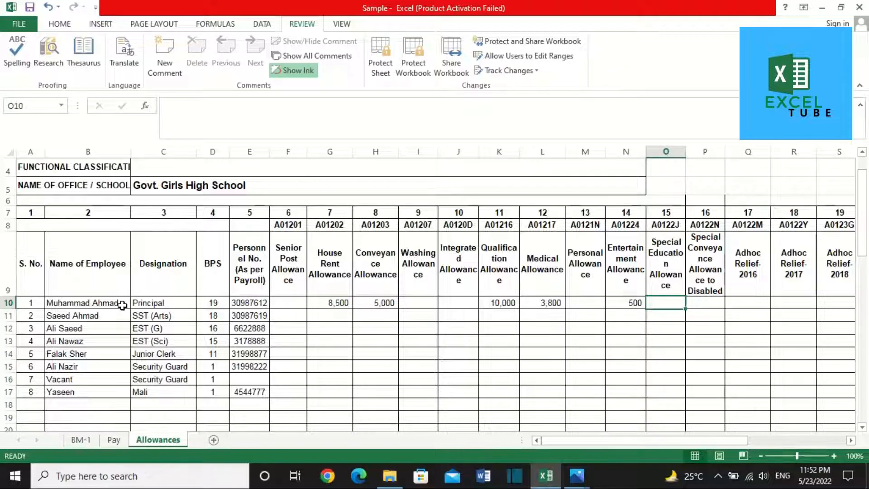
key(Right)
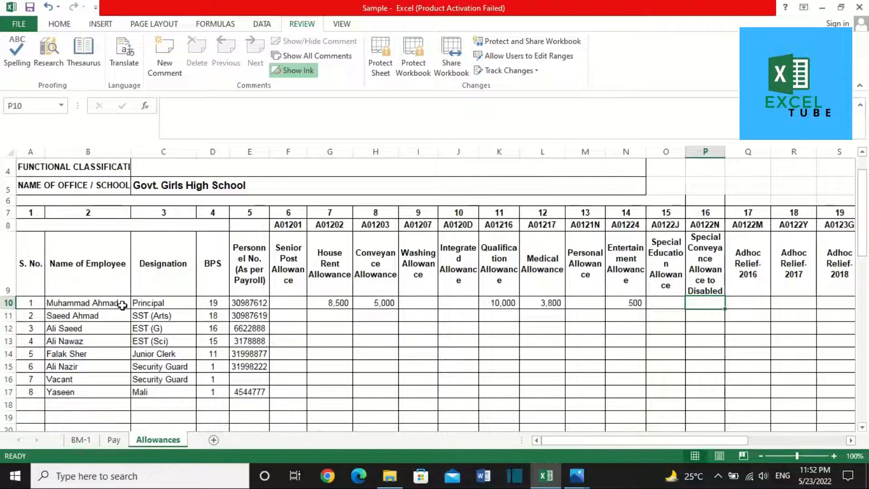
click(390, 283)
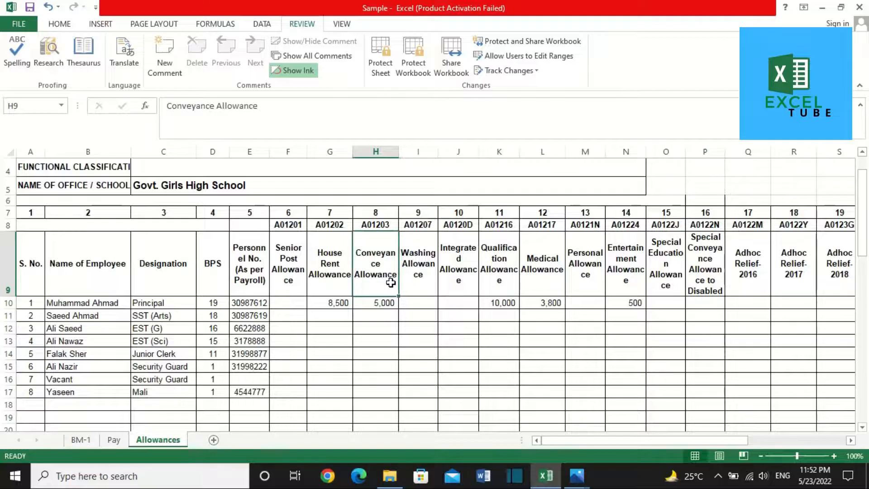
click(714, 304)
text(2000)
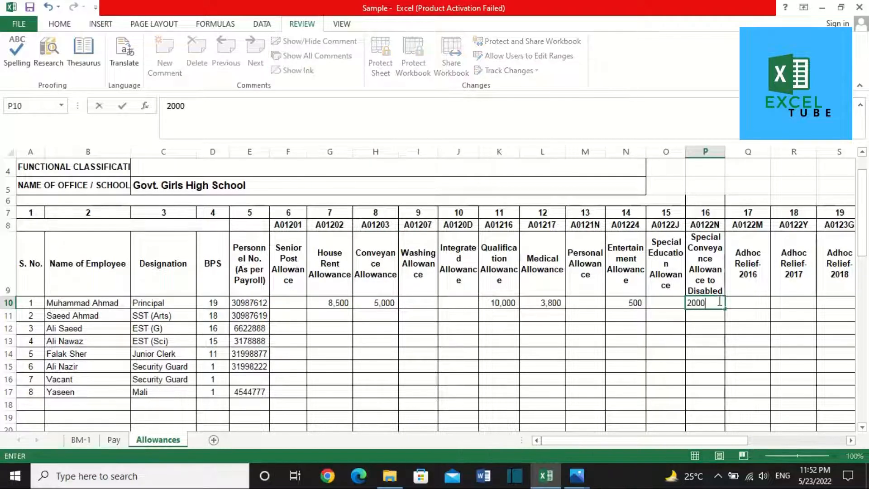
key(Tab)
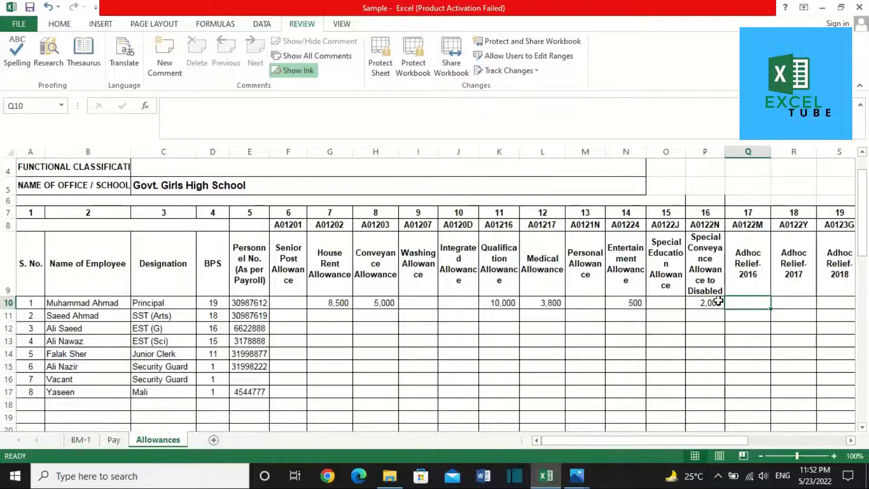
text(2200)
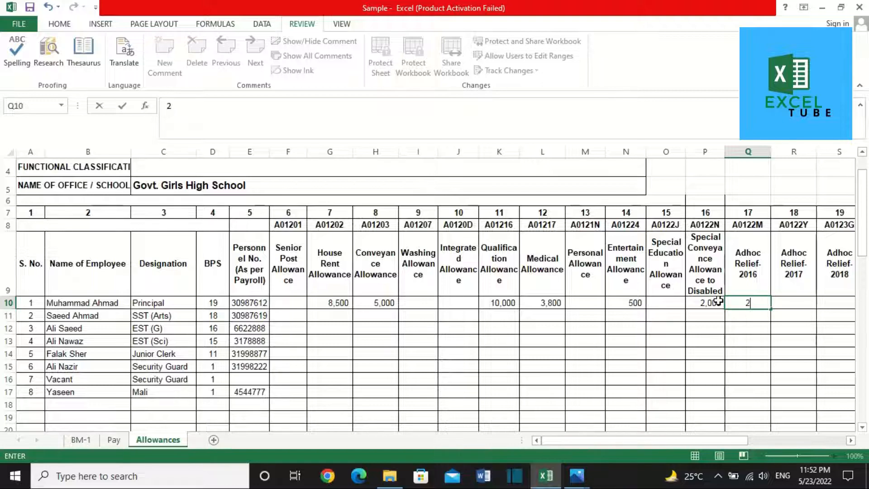
key(ctrl+Return)
key(Tab)
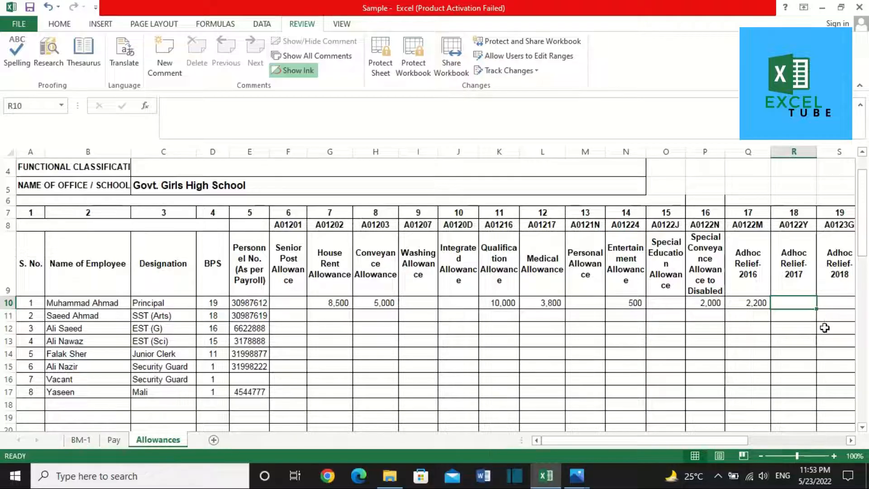
Step: After checking the Pay sheet, enter 7,446 as Adhoc Relief-2017 and 2018 in R10 and S10
click(119, 447)
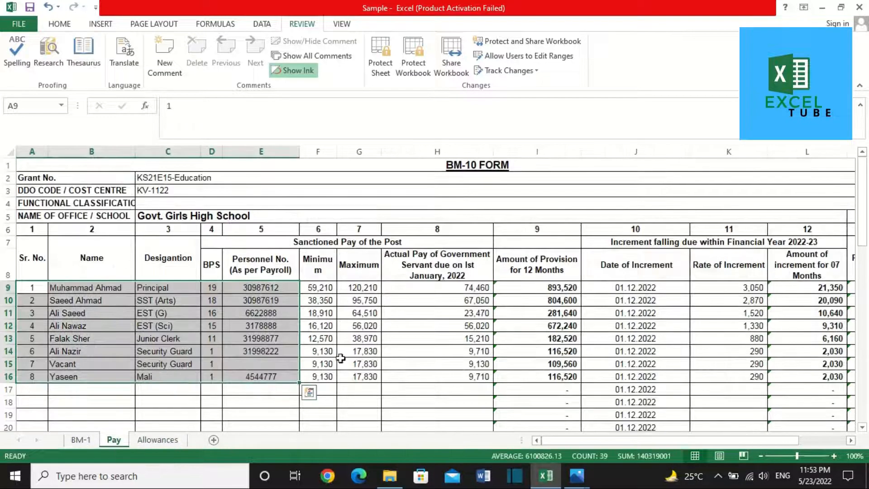
click(159, 438)
text(7,446)
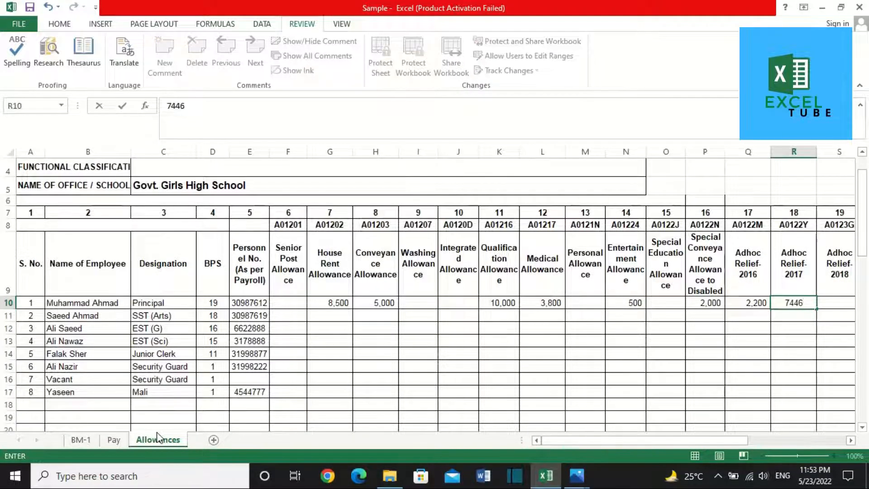
key(Tab)
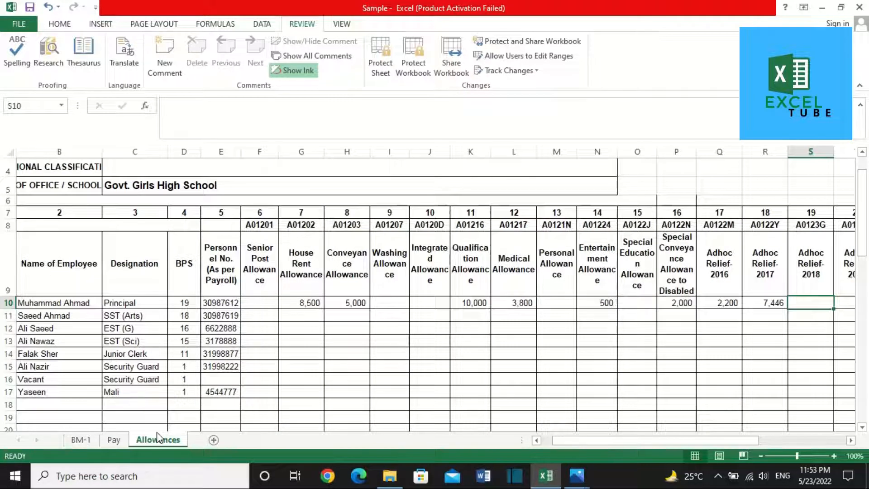
text(7446)
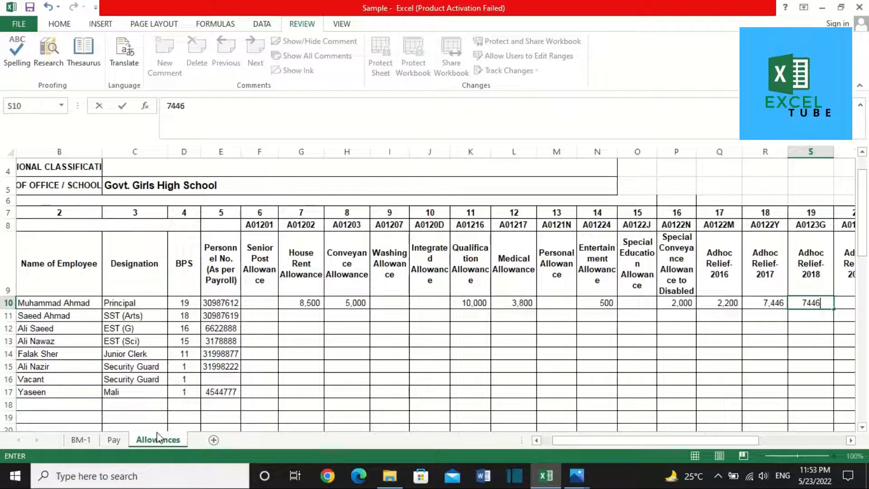
key(Tab)
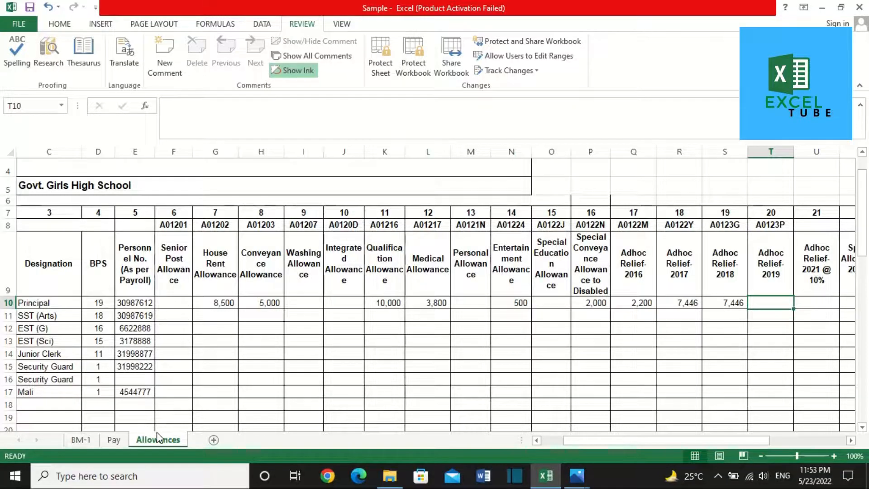
Step: Set Adhoc Relief-2019 in T10 to =S10/2, giving 3,723.00
text(=)
key(Left)
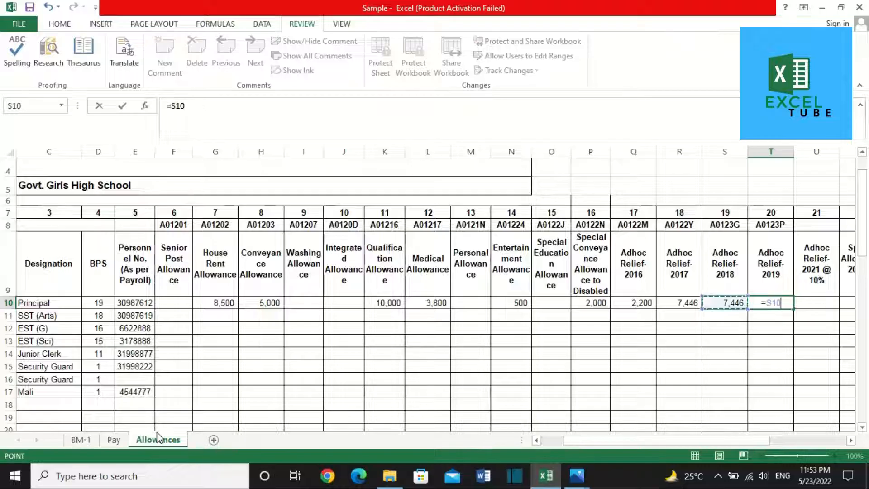
text(/100*5)
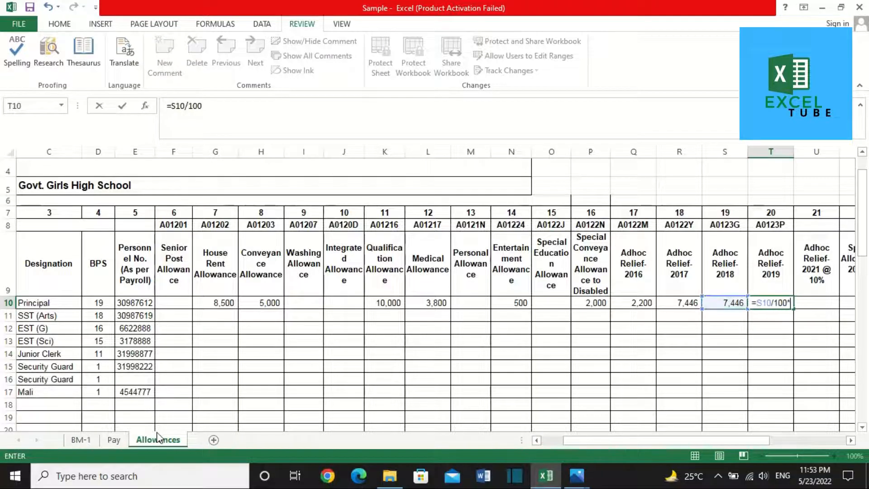
key(Return)
key(Up)
key(Right)
key(Right)
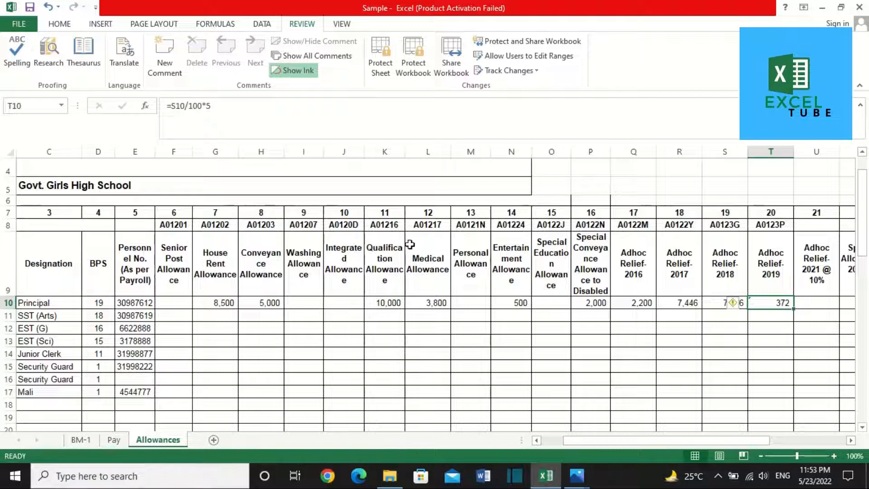
click(316, 110)
key(BackSpace)
key(BackSpace)
key(BackSpace)
key(BackSpace)
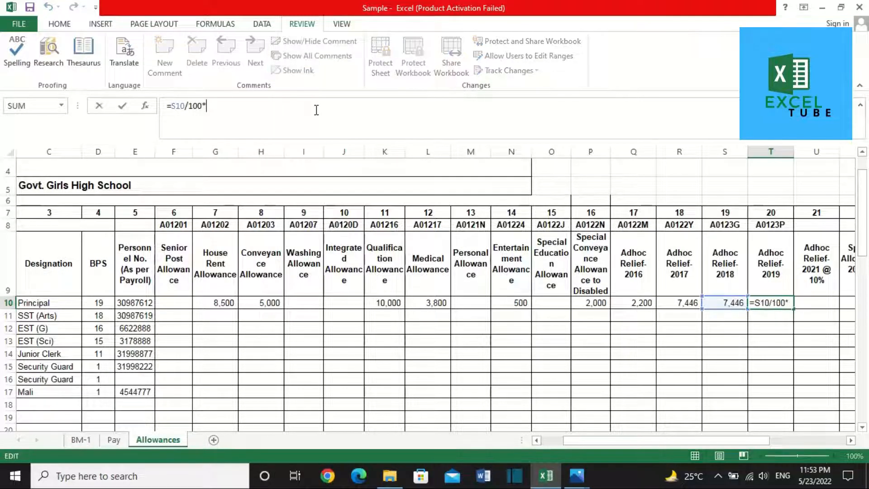
key(BackSpace)
text(2)
key(Return)
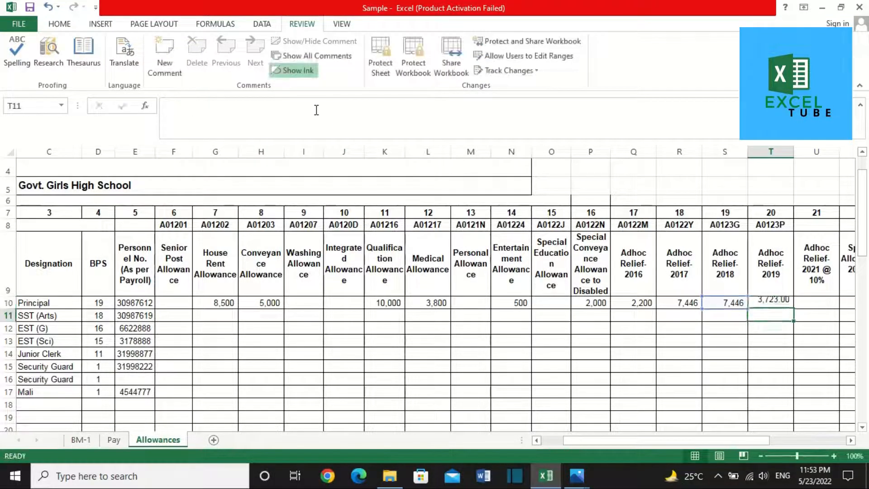
key(Up)
Step: Enter 7,446 as Adhoc Relief-2021 in U10
key(Right)
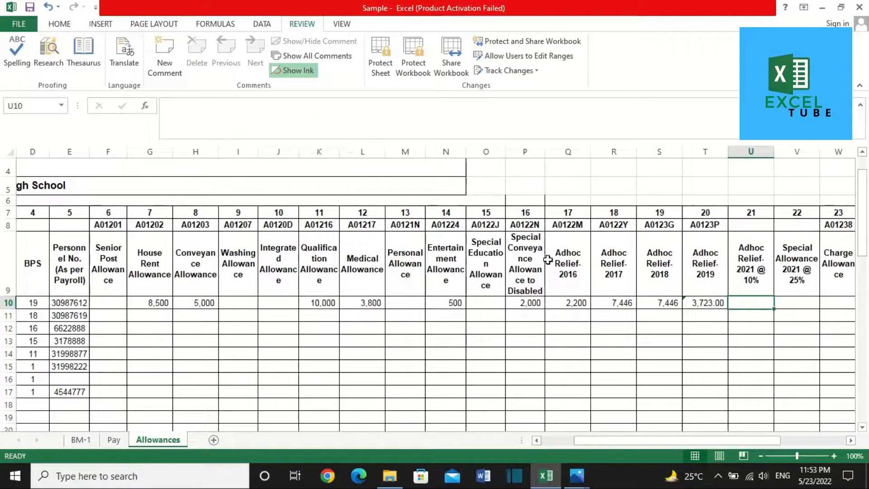
text(7446)
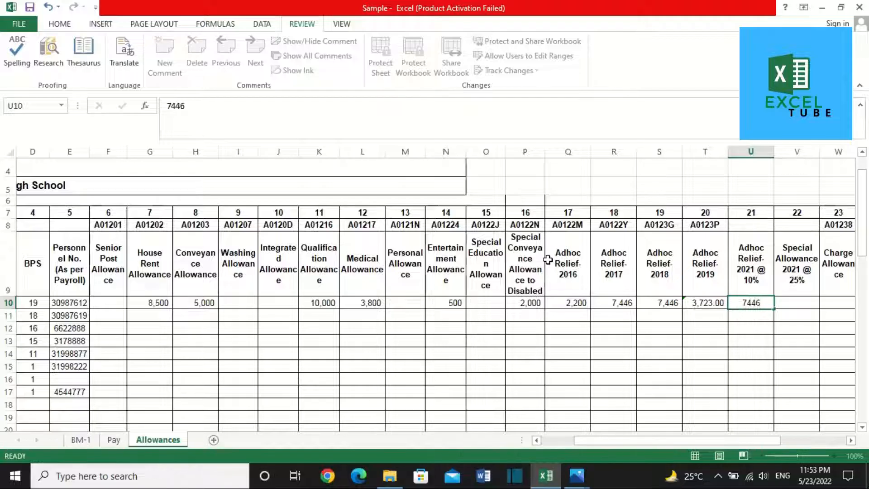
key(Tab)
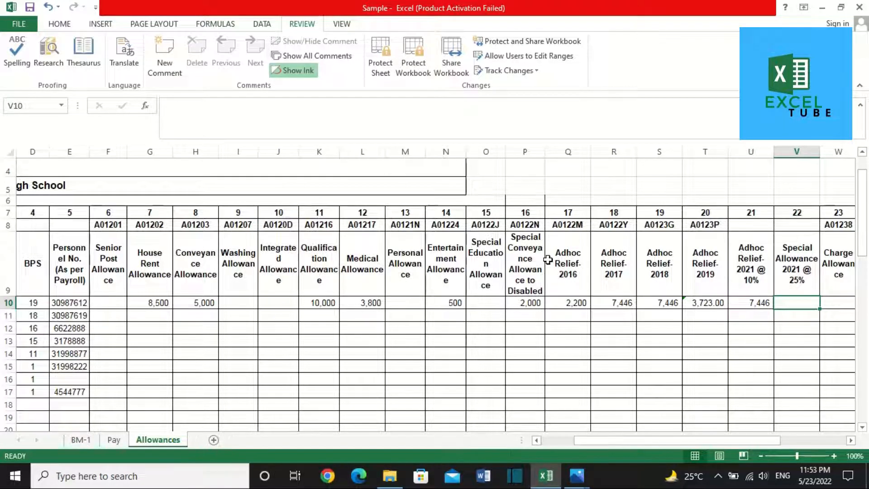
text(=)
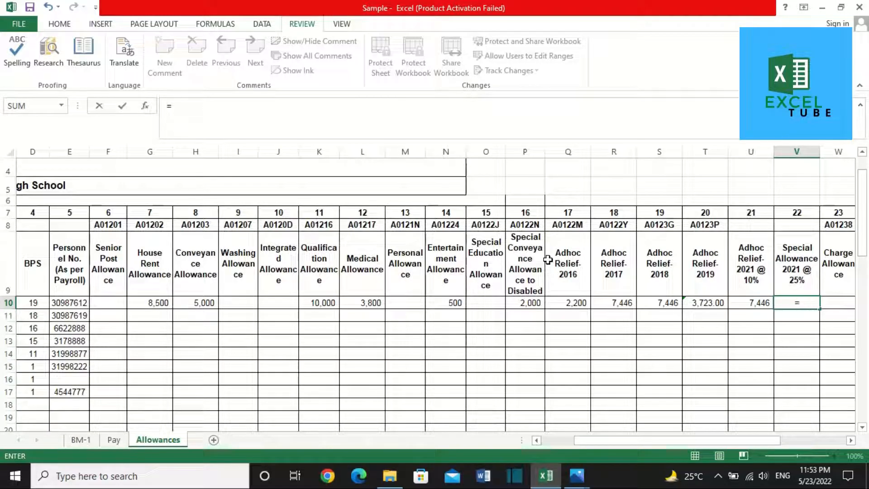
Step: Set V10 Special Allowance to =Pay!F9/100*25, showing 14,803
key(BackSpace)
key(Escape)
scroll(548, 259, right, 1)
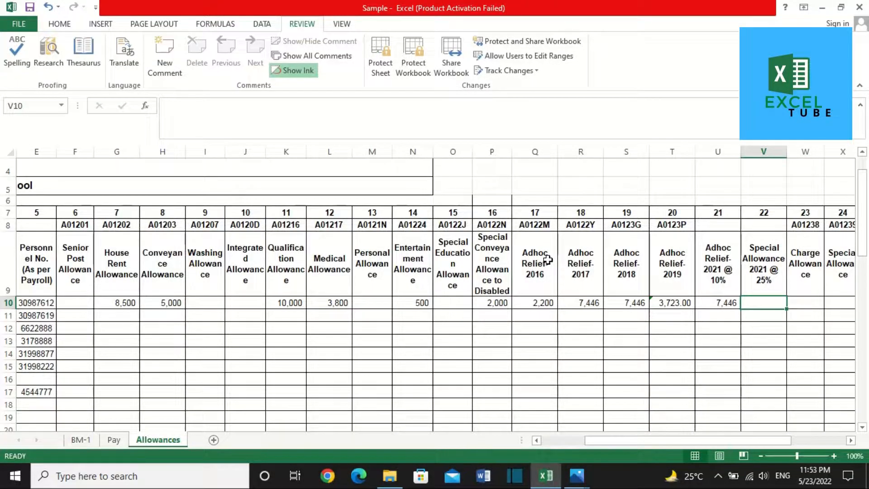
text(=)
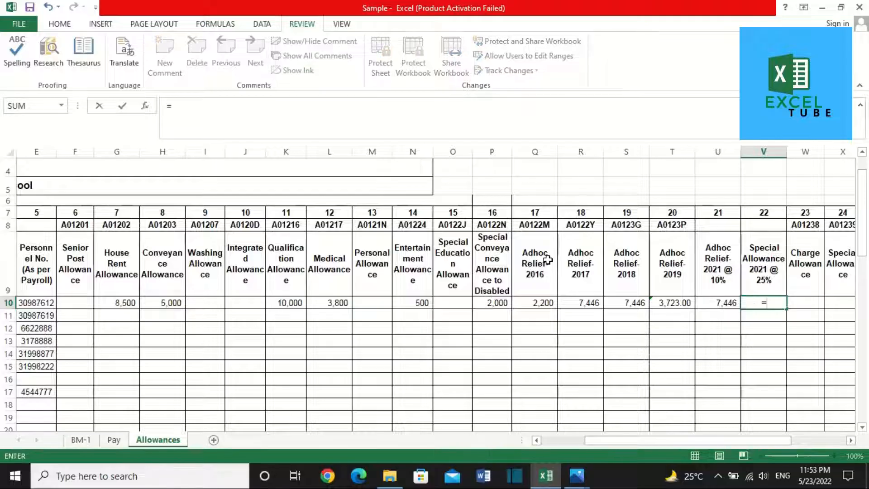
click(121, 436)
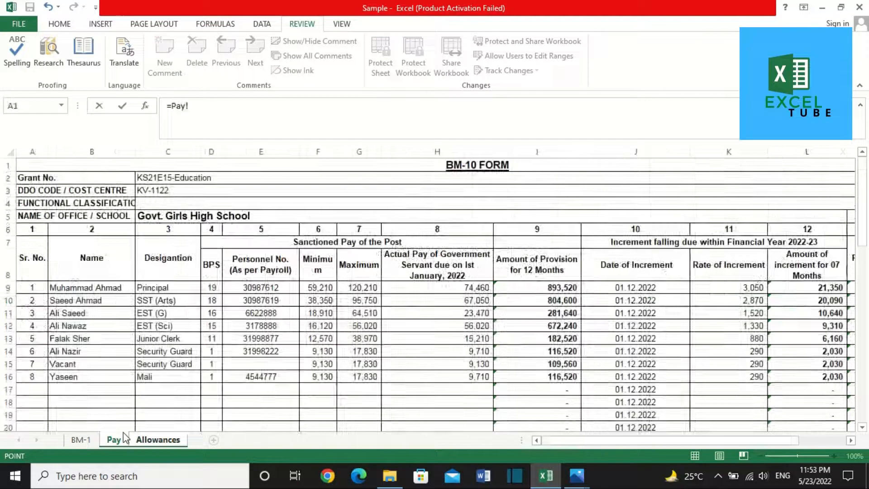
click(316, 286)
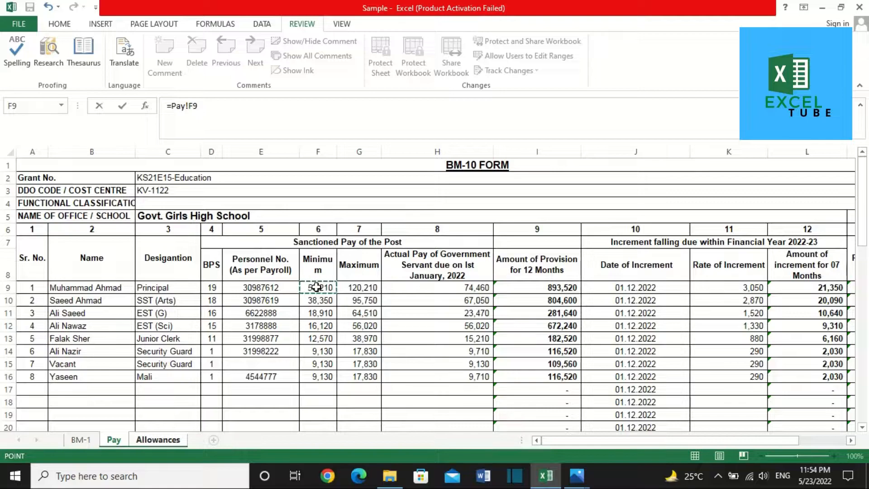
text(/100)
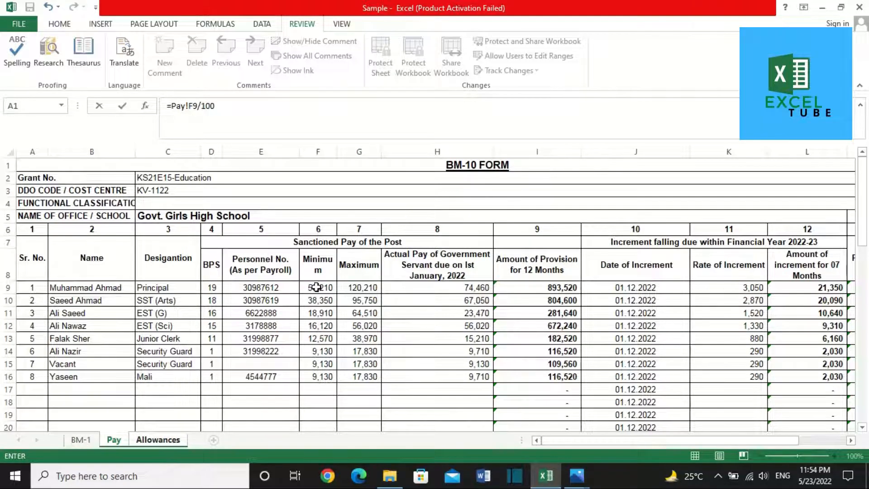
text(*25)
key(Return)
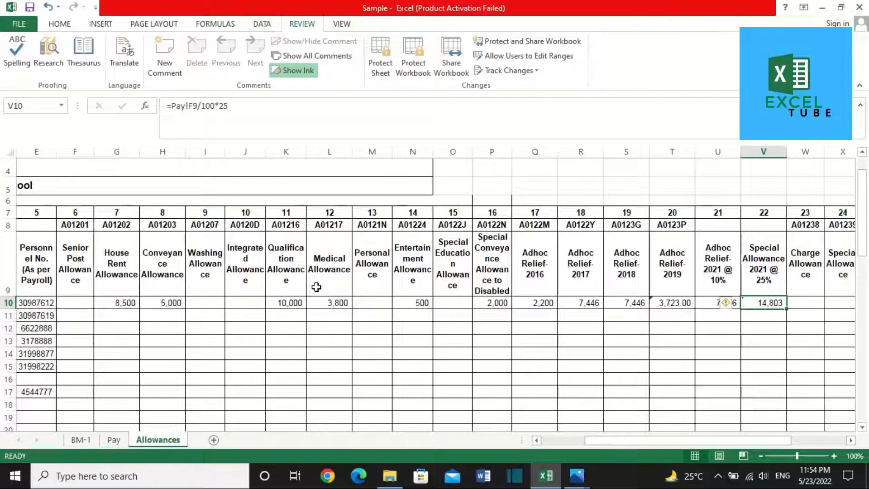
key(Right)
Step: Enter 1,500 Charge Allowance and 600 Science Teaching Allowance in row 10
text(1)
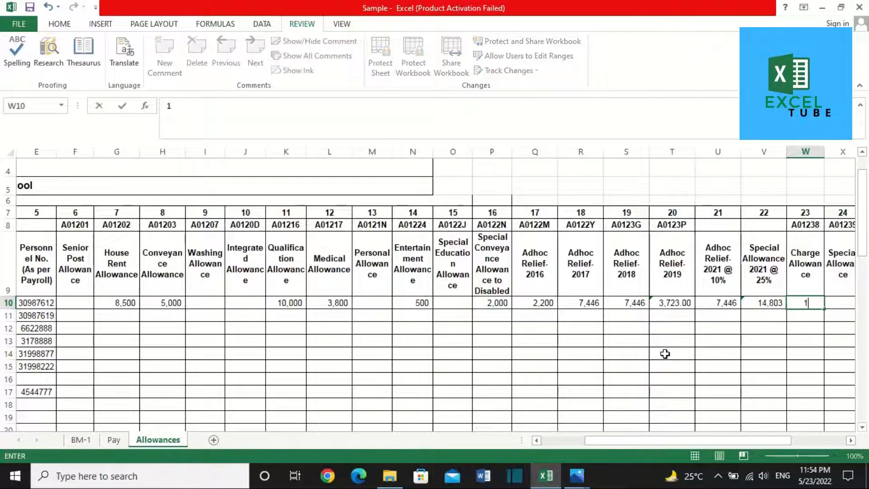
text(,500)
key(Right)
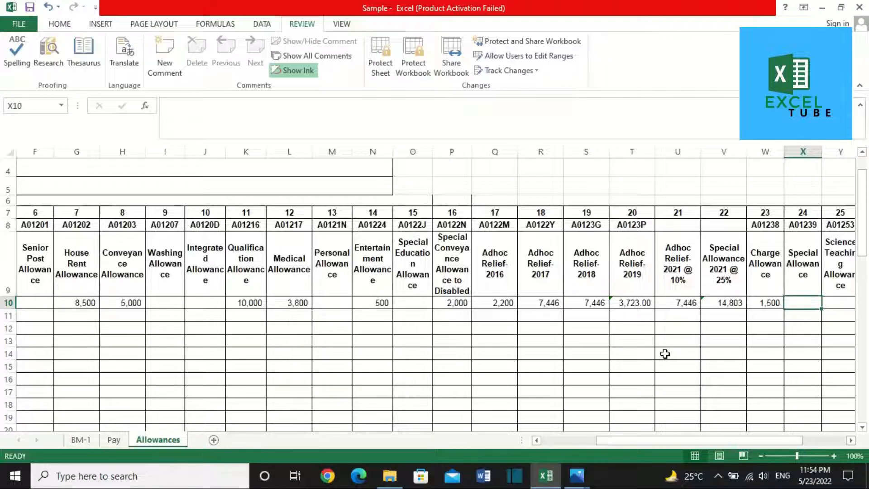
scroll(665, 354, right, 1)
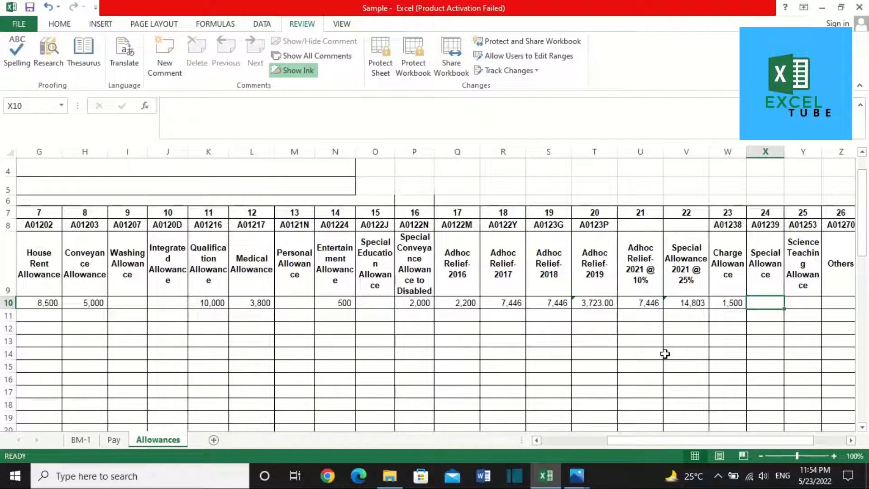
key(Right)
scroll(664, 354, right, 1)
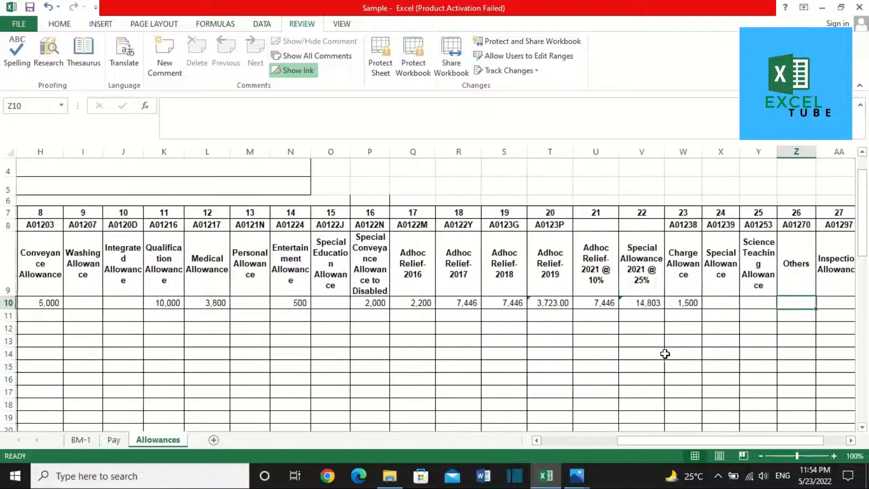
text(6)
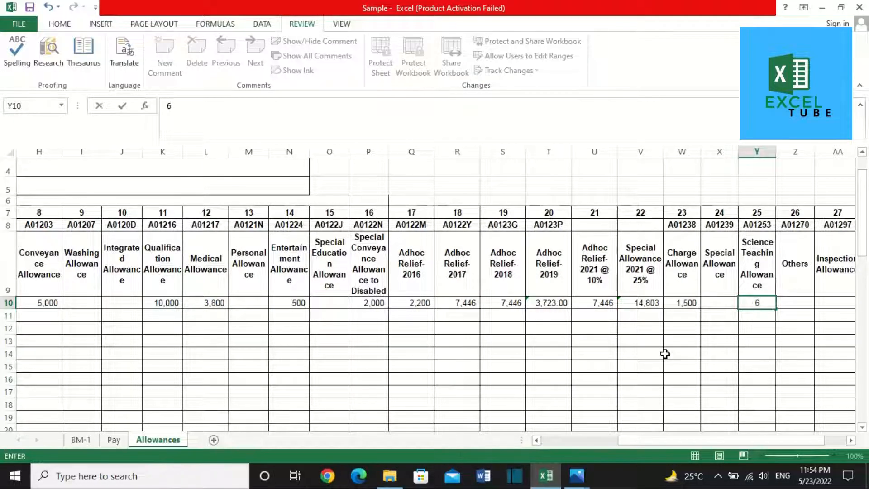
text(00)
key(Right)
key(Right)
key(Right)
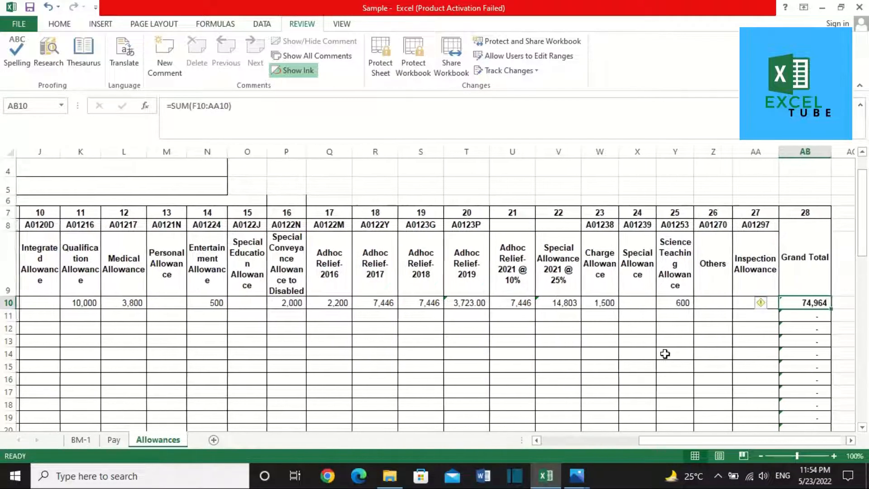
Step: Verify the 74,964 Grand Total in AB10 against the status-bar sum of row 10's allowances
key(Left)
key(Left)
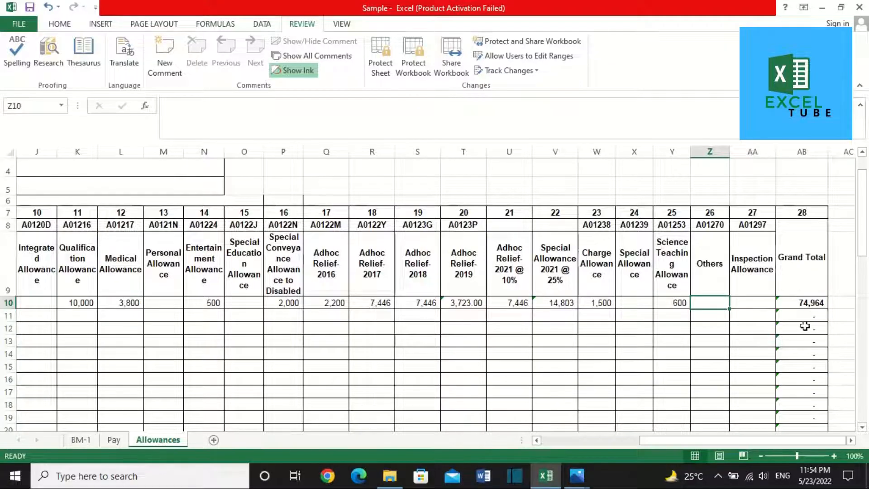
click(809, 306)
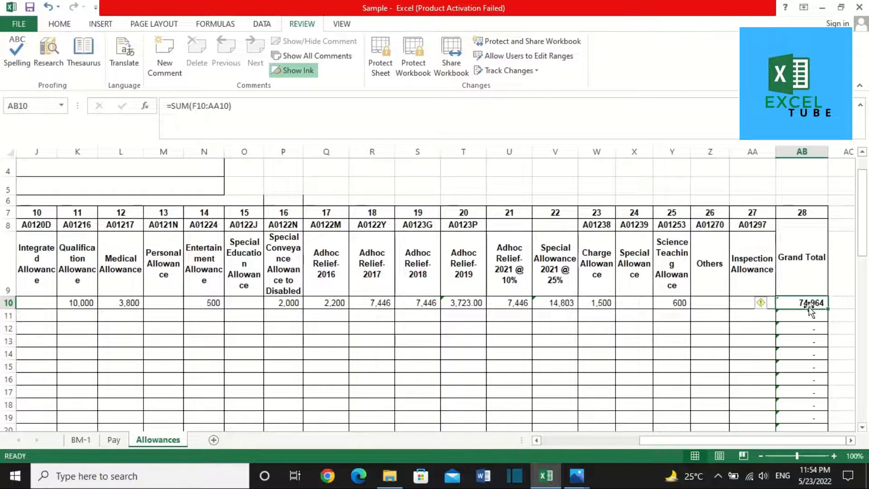
key(Left)
key(shift+Left)
key(shift+Left)
key(shift+Left)
key(shift+Left)
key(shift+Left)
key(shift+Left)
key(shift+Left)
key(shift+Left)
key(shift+Left)
key(shift+Left)
key(shift+Left)
key(shift+Left)
key(shift+Left)
key(shift+Left)
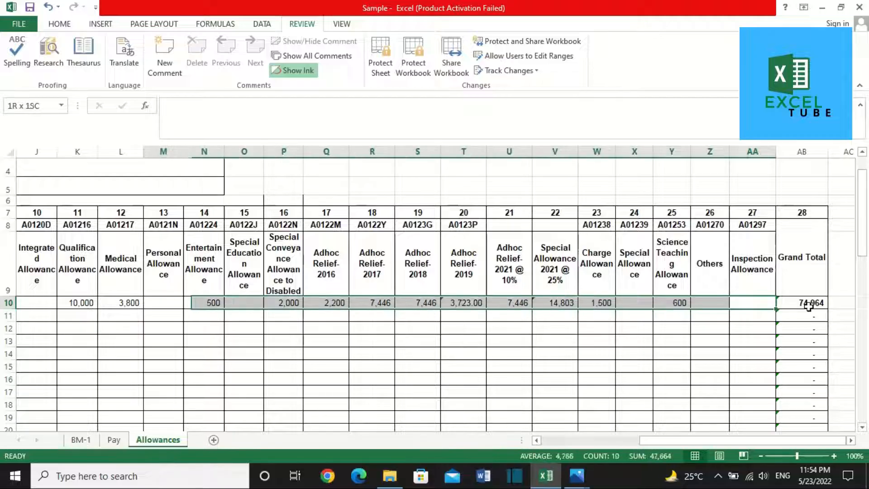
key(shift+Left)
key(shift+Left)
key(shift+Left)
key(shift+Left)
key(shift+Left)
key(shift+Left)
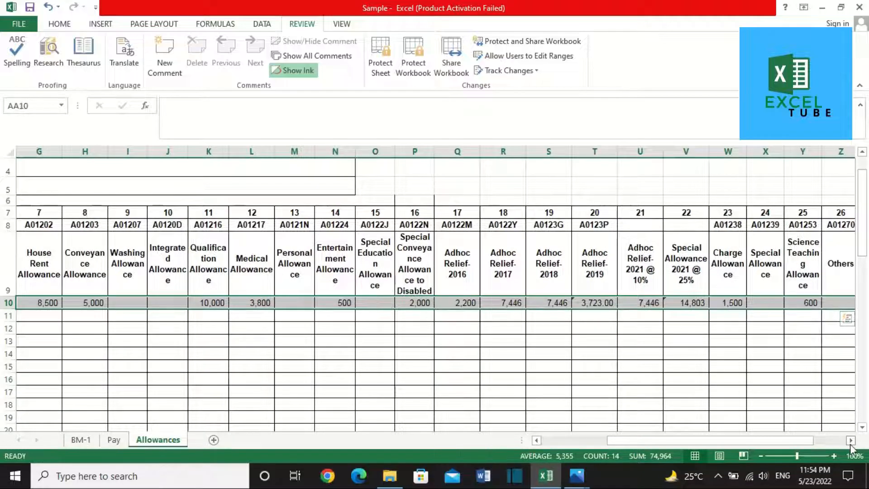
click(850, 440)
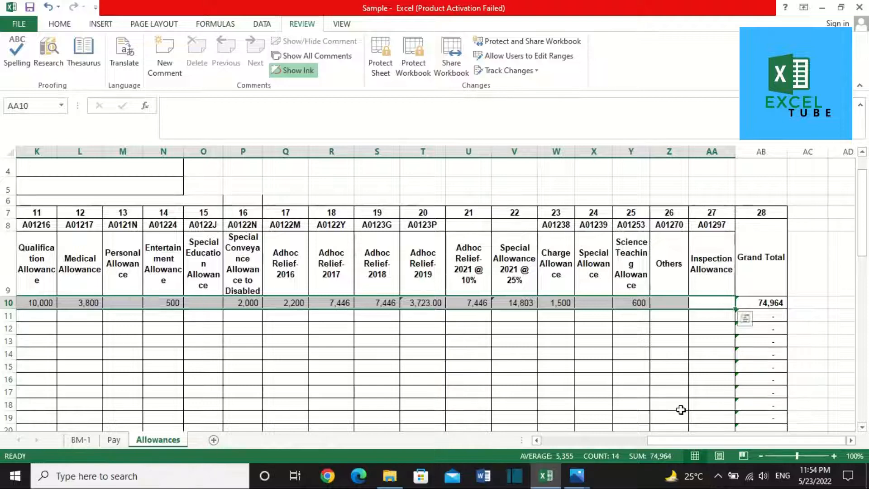
click(555, 355)
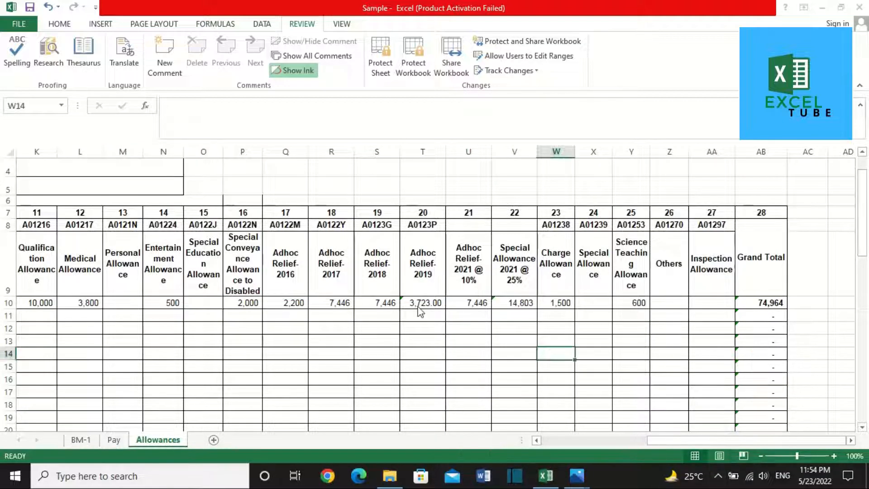
key(Left)
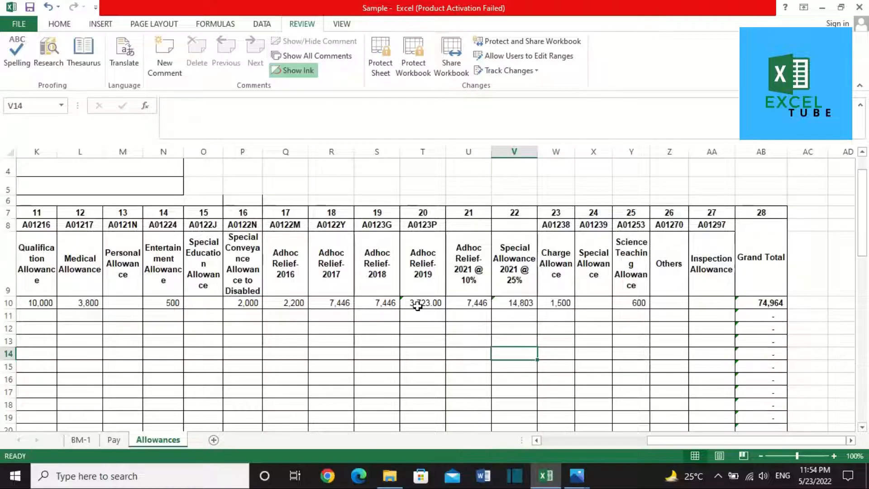
key(Left)
key(Left)
key(Left)
key(Left)
key(Left)
key(Left)
key(Left)
key(Left)
key(Left)
key(Left)
key(Left)
key(Left)
key(Left)
key(Left)
key(Left)
key(Left)
key(Left)
key(Left)
key(Left)
key(Left)
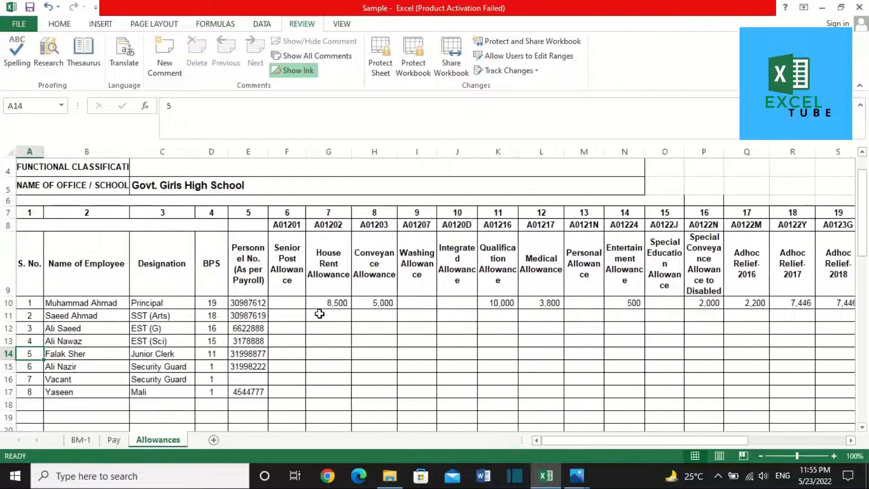
Step: Enter row 11's 5,500 house rent, 5,000 conveyance, 600 qualification and 3,000 medical allowances
key(Up)
key(Up)
key(Up)
key(Right)
key(Right)
key(Right)
key(Right)
key(Right)
key(Right)
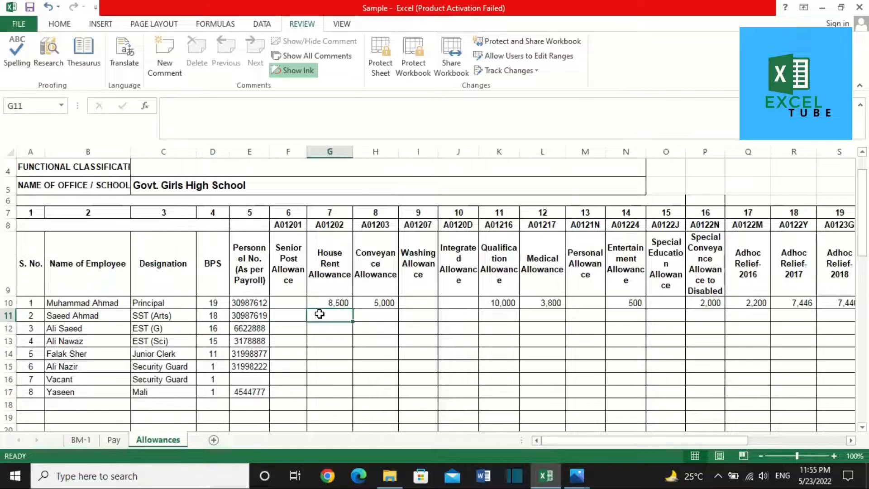
key(Left)
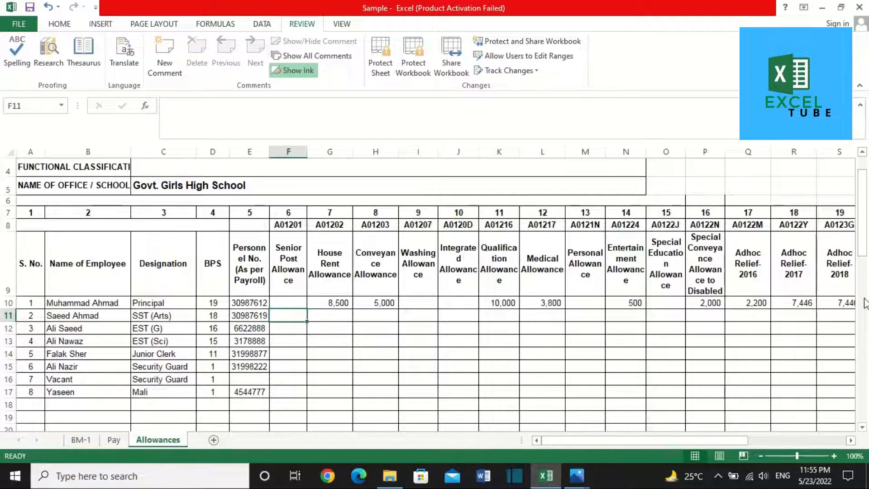
key(Right)
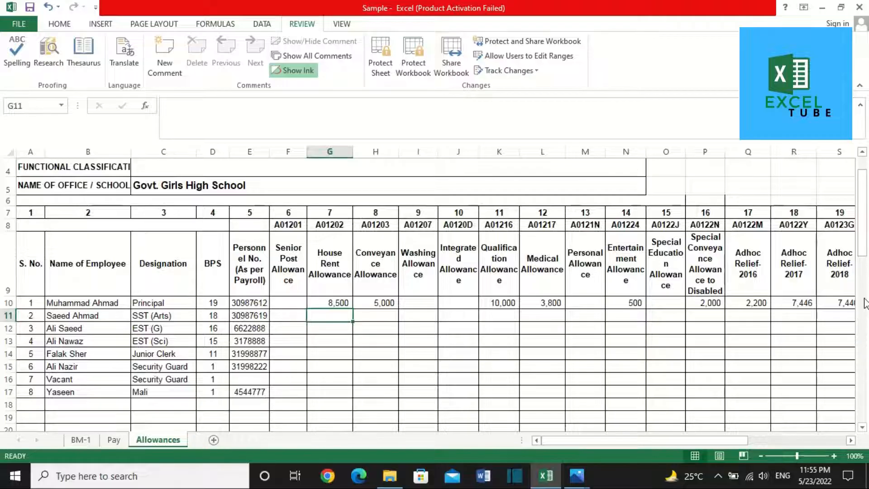
text(5500)
key(Tab)
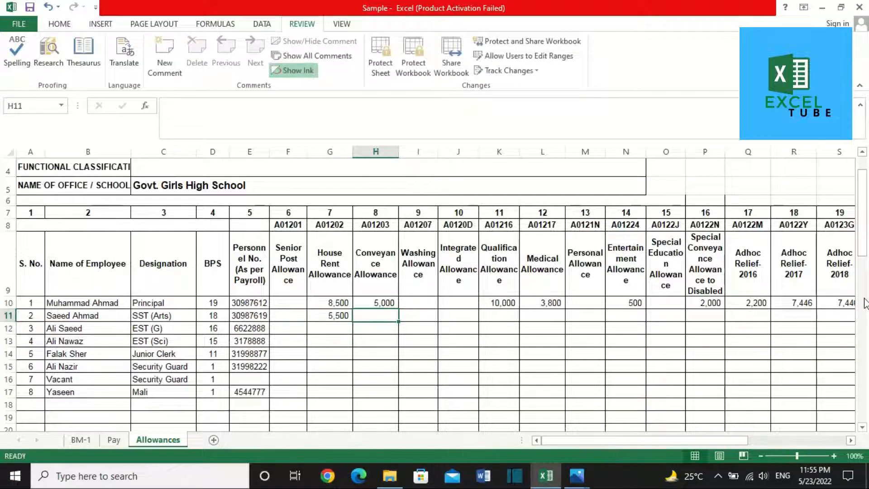
text(5000)
key(Tab)
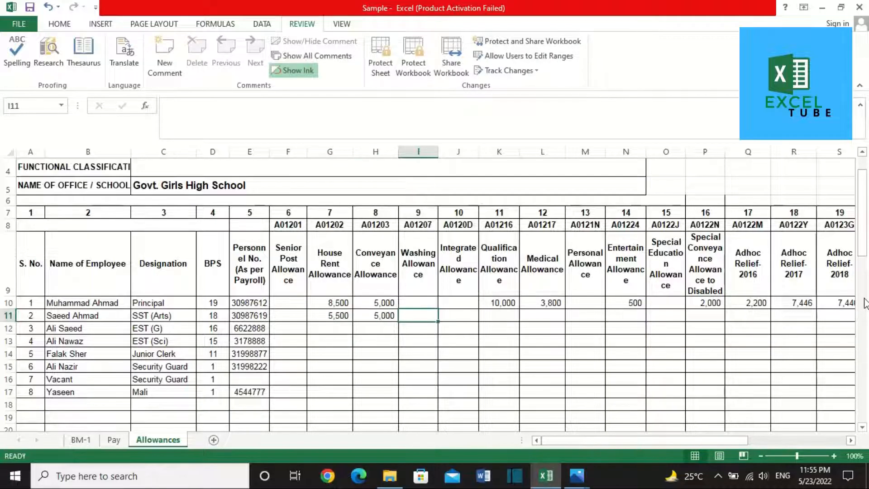
key(Tab)
key(Tab)
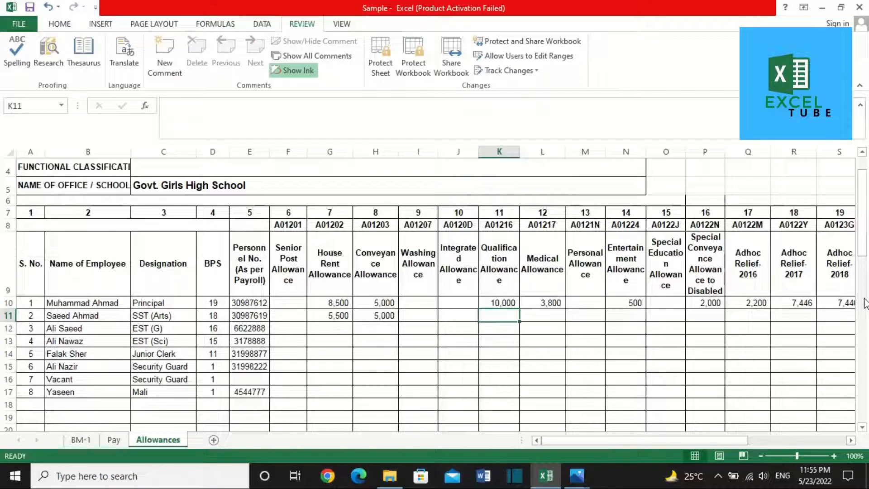
text(600)
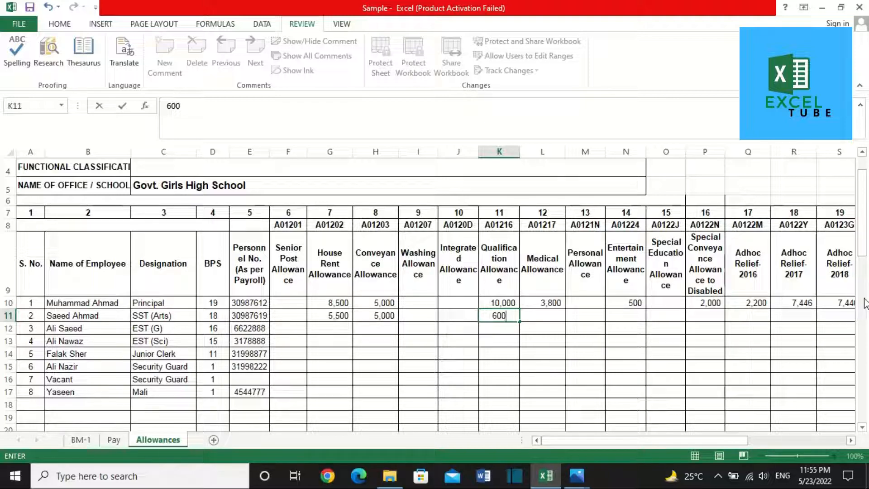
key(Tab)
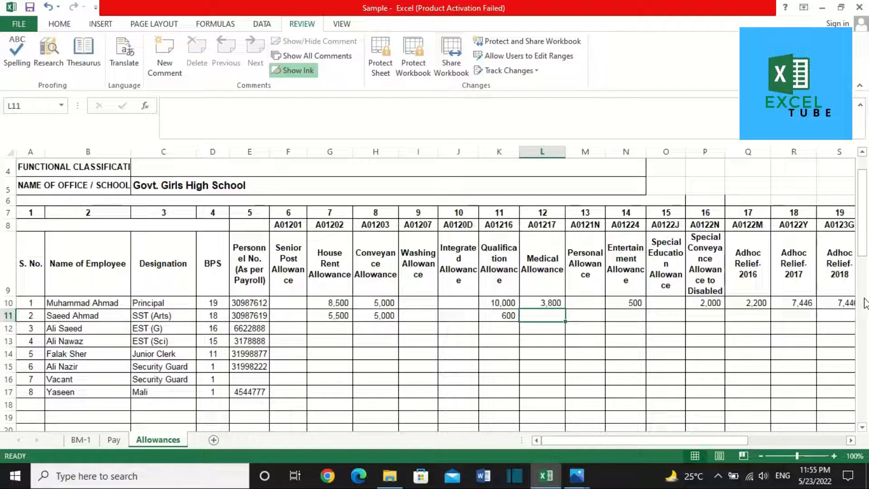
text(3000)
key(Tab)
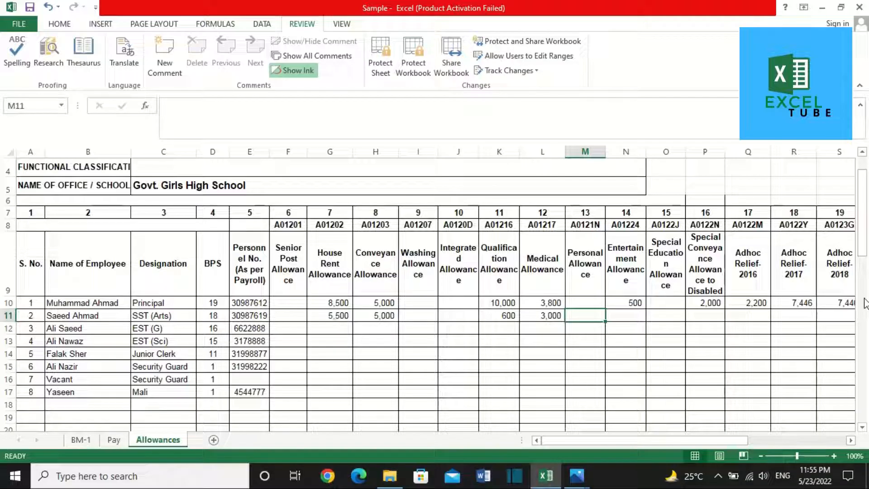
key(Tab)
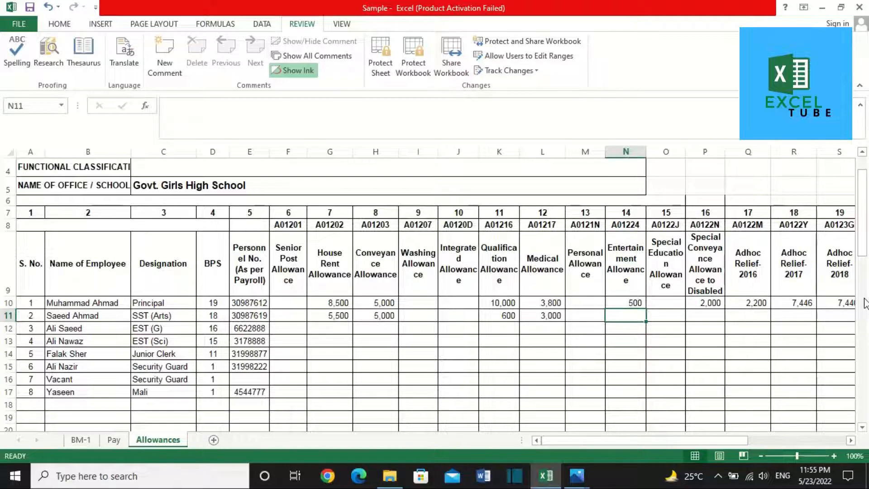
key(Right)
key(Right)
key(Right)
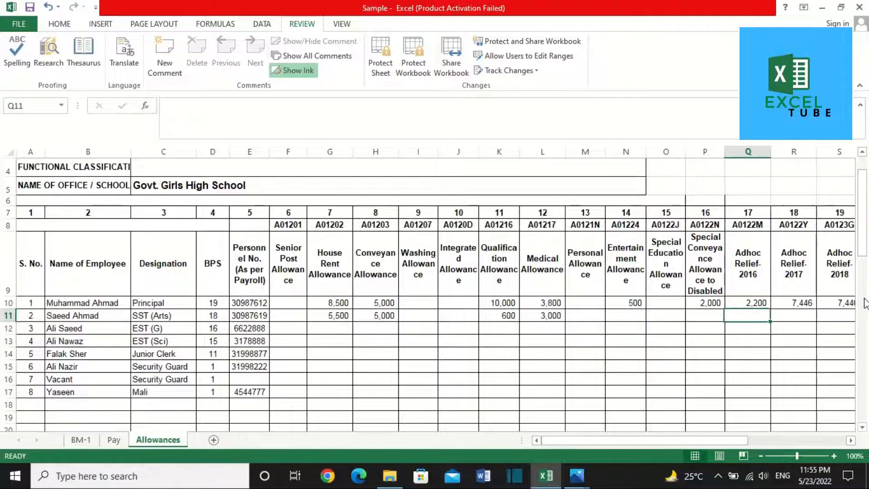
Step: Clear the Principal's 2,000 in P10 and enter 1,610 Adhoc Relief-2016 in Q11
key(Up)
key(Left)
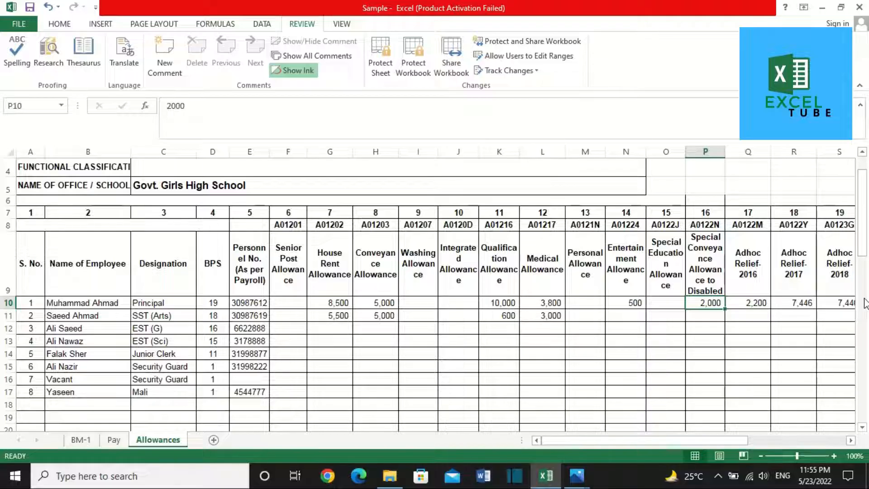
key(Delete)
key(Down)
key(Right)
key(Right)
key(Left)
key(Right)
key(Left)
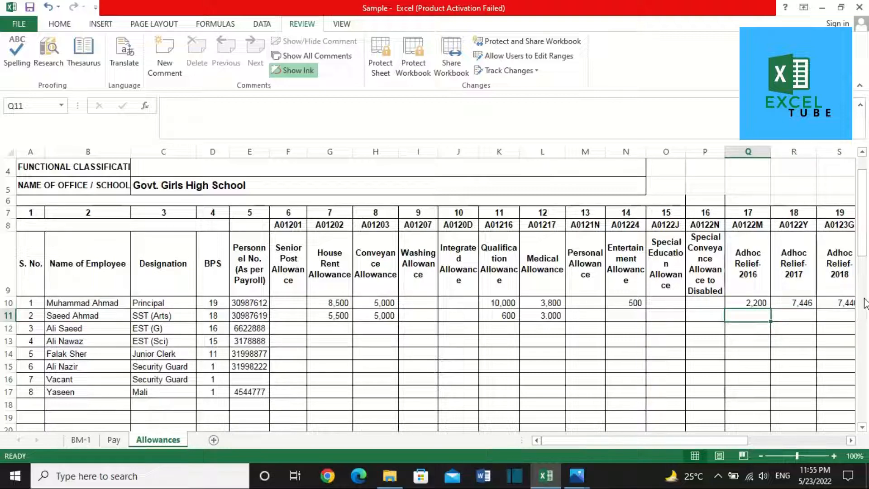
text(1610)
key(Right)
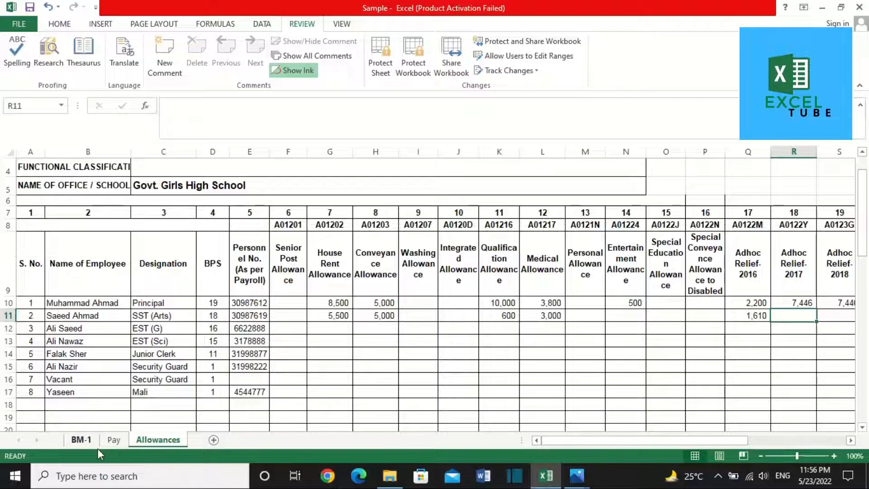
Step: After checking the Pay sheet, enter 6,705 as Adhoc Relief-2017 and 2018 in R11 and S11
click(111, 445)
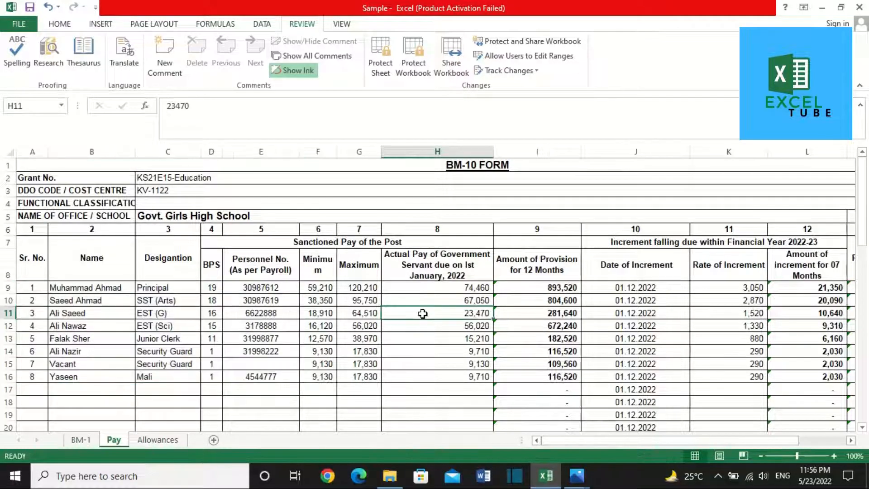
click(175, 441)
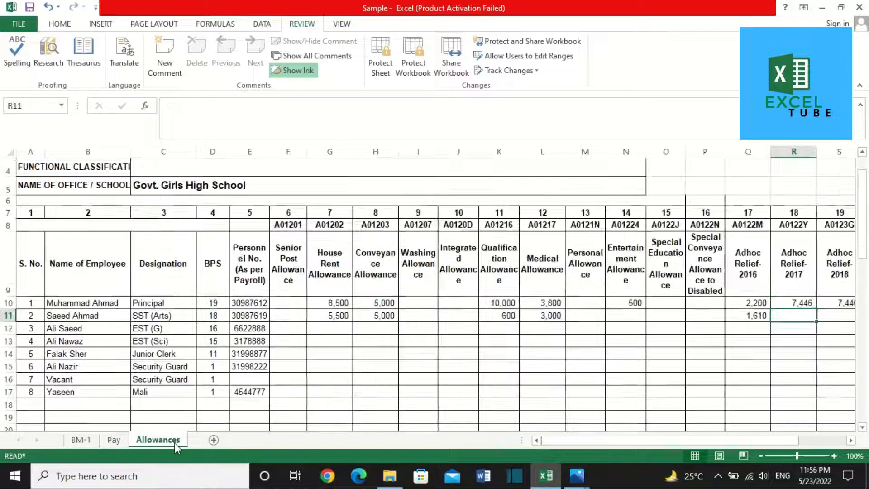
text(675)
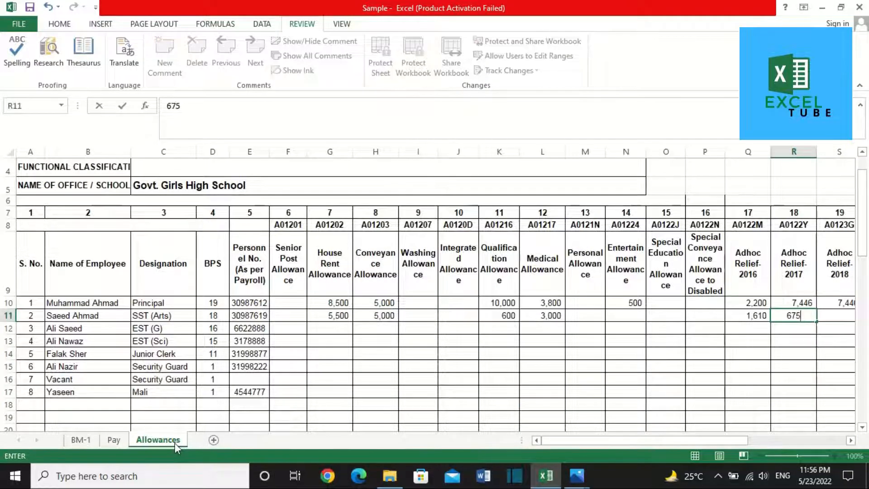
key(BackSpace)
text(05)
key(Tab)
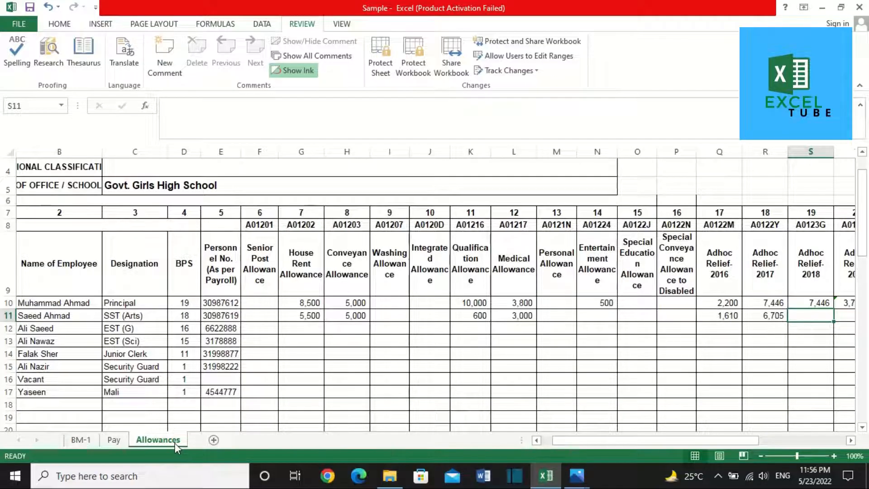
text(6705)
key(Tab)
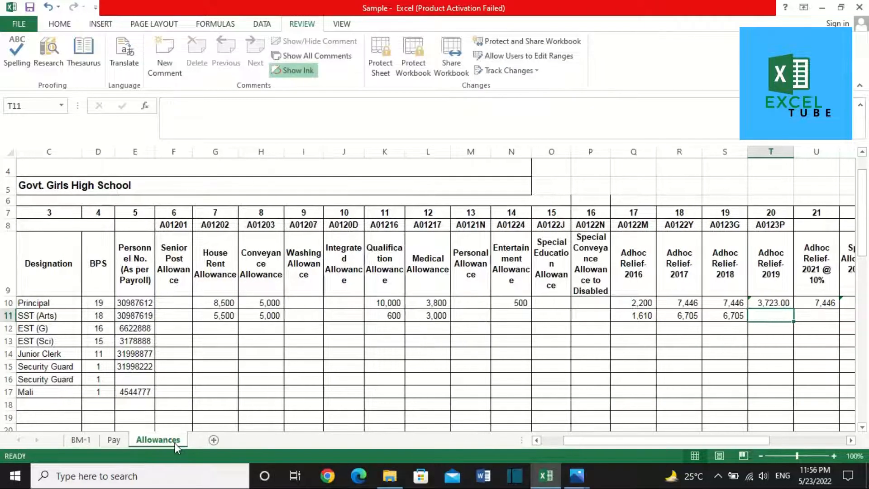
Step: Fill T11 with half of S11 (3,352.50) and enter 6,705 as Adhoc Relief-2021 in U11
click(95, 315)
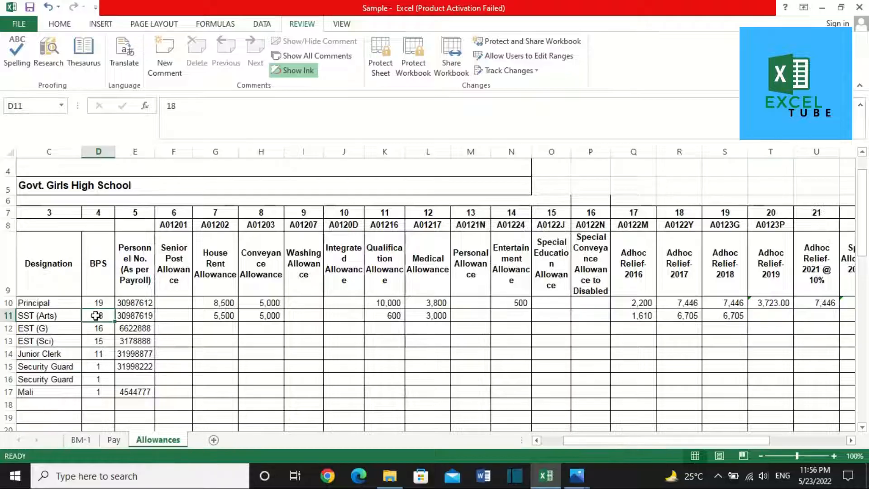
click(768, 316)
key(ctrl+d)
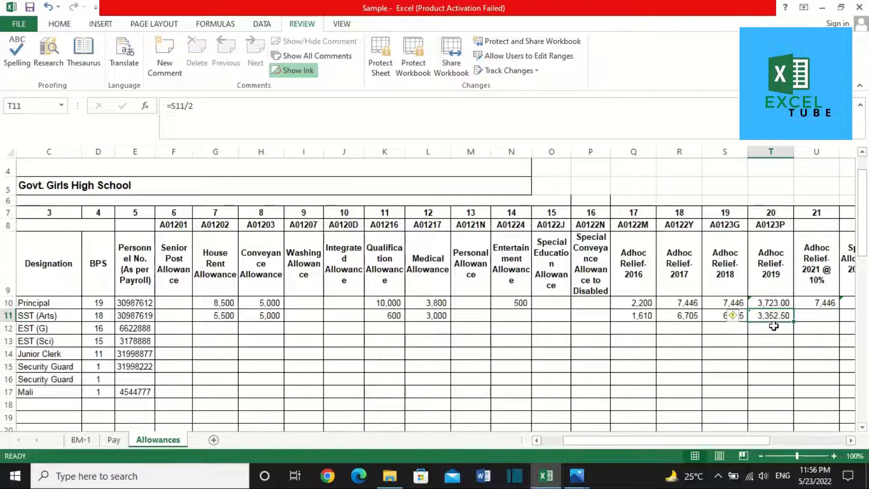
key(Down)
key(Up)
key(Right)
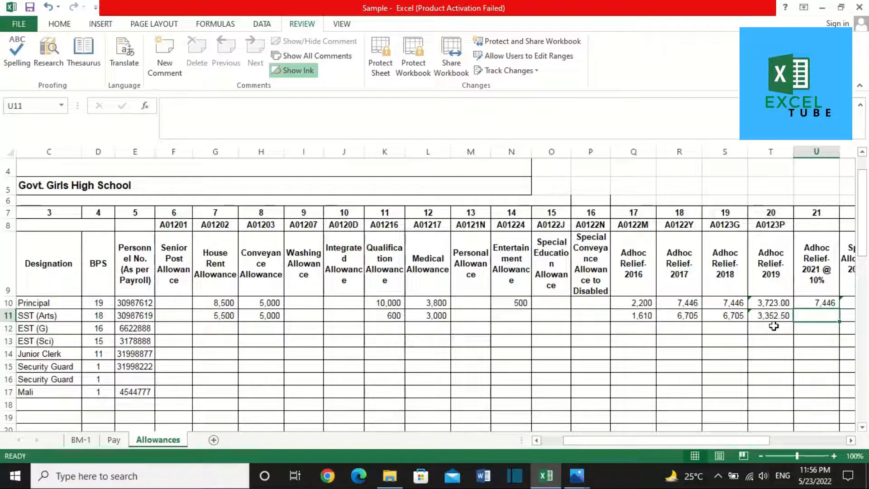
key(ctrl+d)
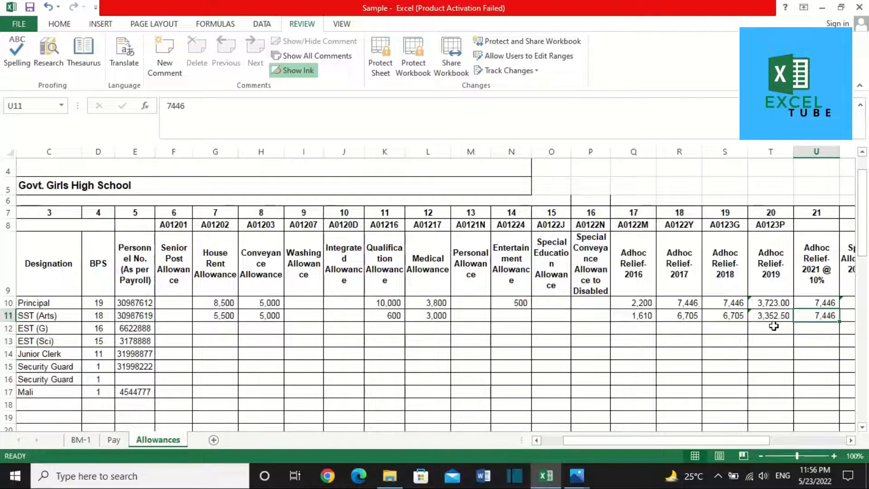
key(BackSpace)
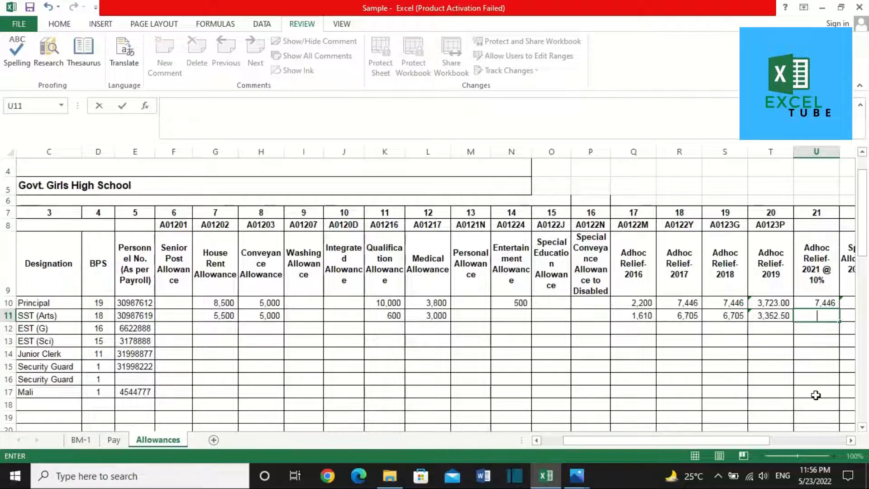
text(6,705)
key(Tab)
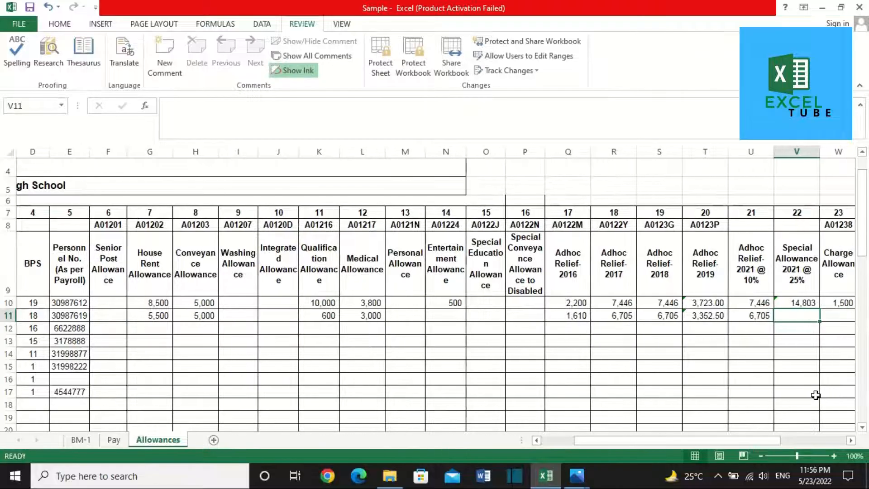
Step: Fill V11 with the 25% Special Allowance formula (9,588) and check row 11's 48,765 Grand Total
key(ctrl+d)
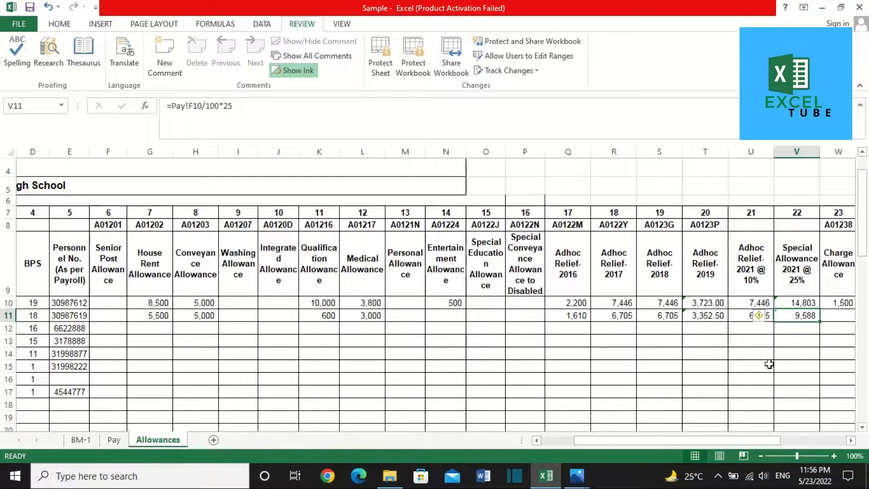
drag(180, 106, 304, 122)
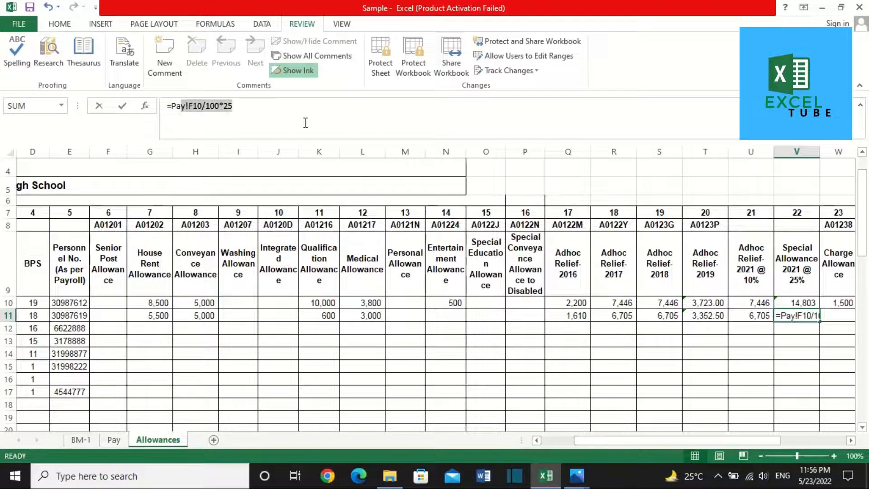
click(807, 367)
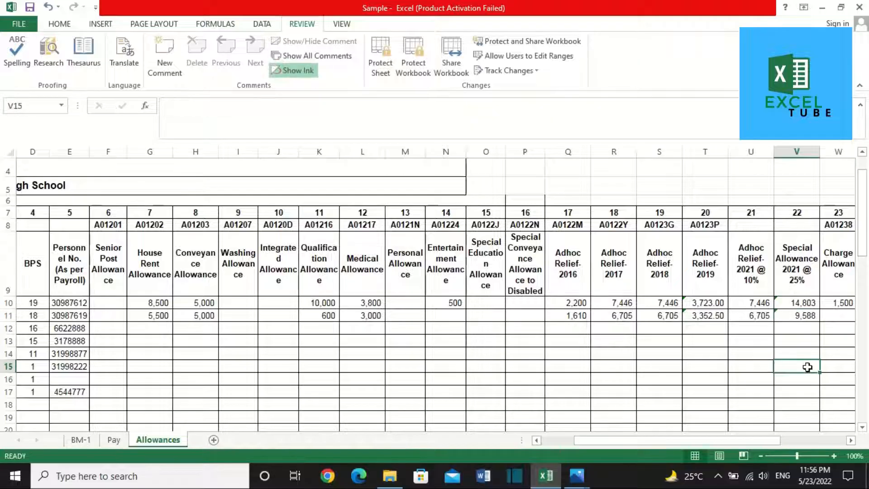
key(Up)
key(Up)
key(Up)
key(Up)
key(Right)
key(Right)
key(Right)
key(Right)
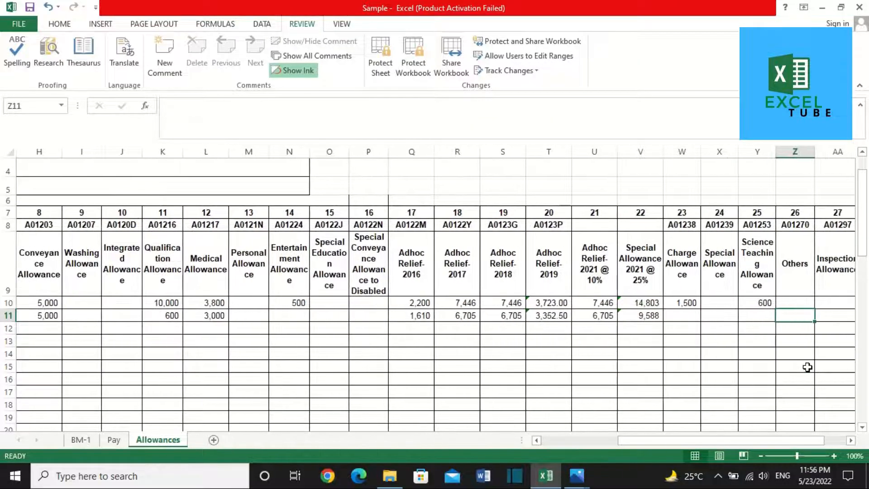
key(Right)
key(Right)
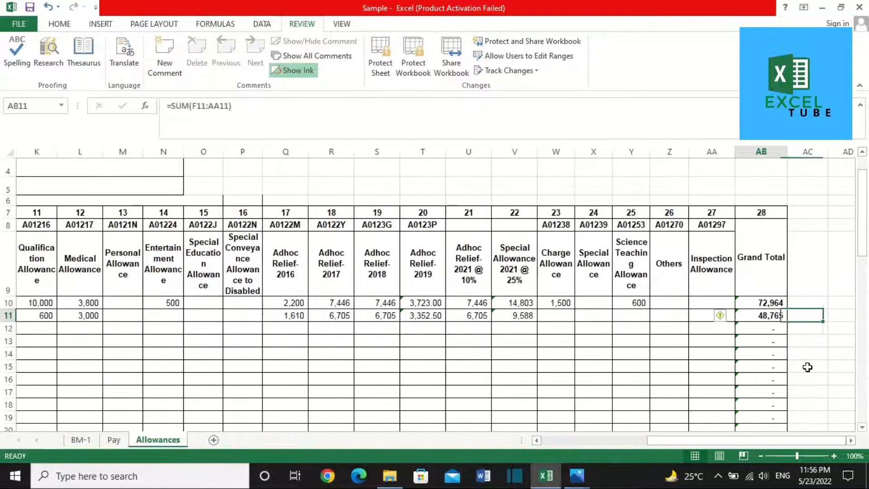
key(Down)
key(Down)
key(ctrl+Left)
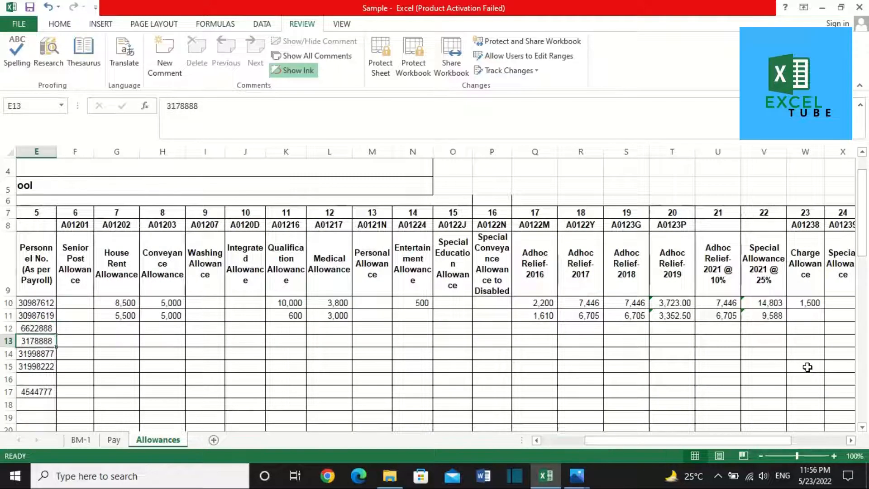
key(Right)
key(Right)
click(297, 392)
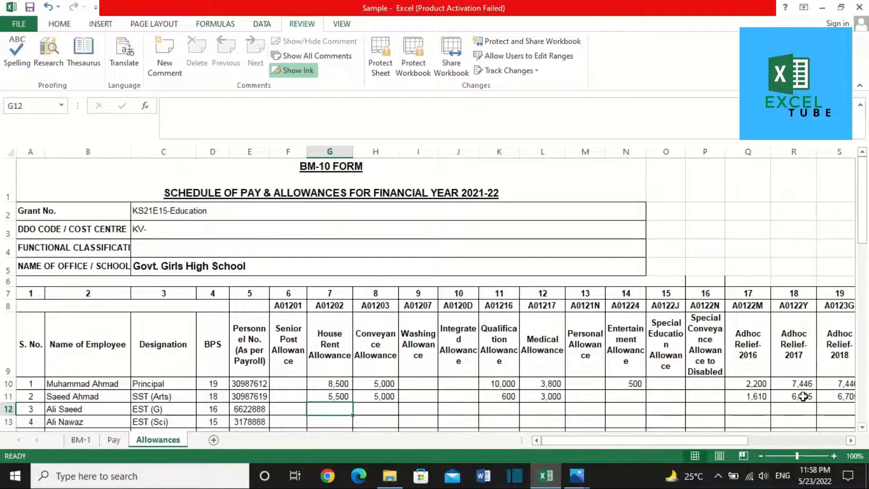
Step: Review the filled allowance rows 12–17, checking row 15's entries
click(861, 427)
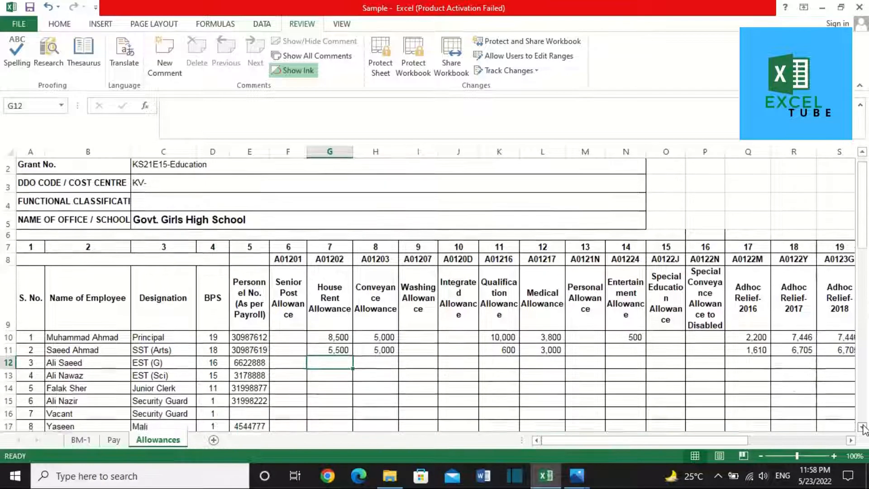
click(861, 428)
click(861, 427)
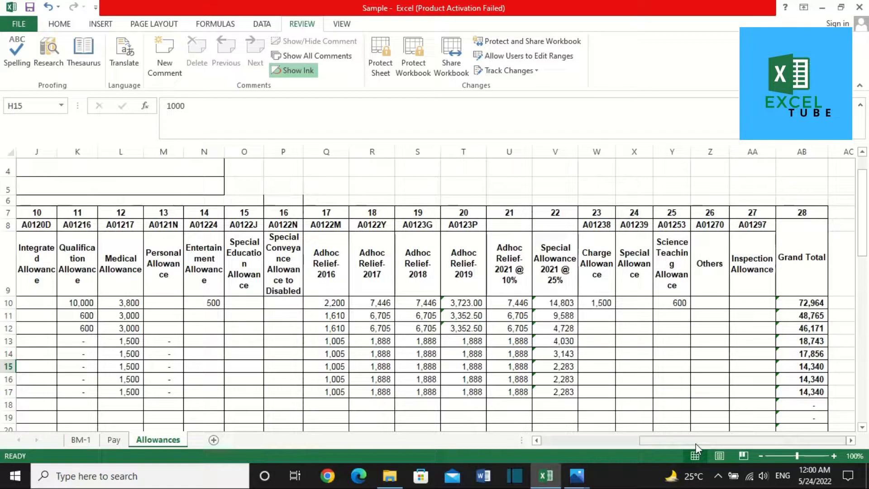
click(717, 476)
click(717, 475)
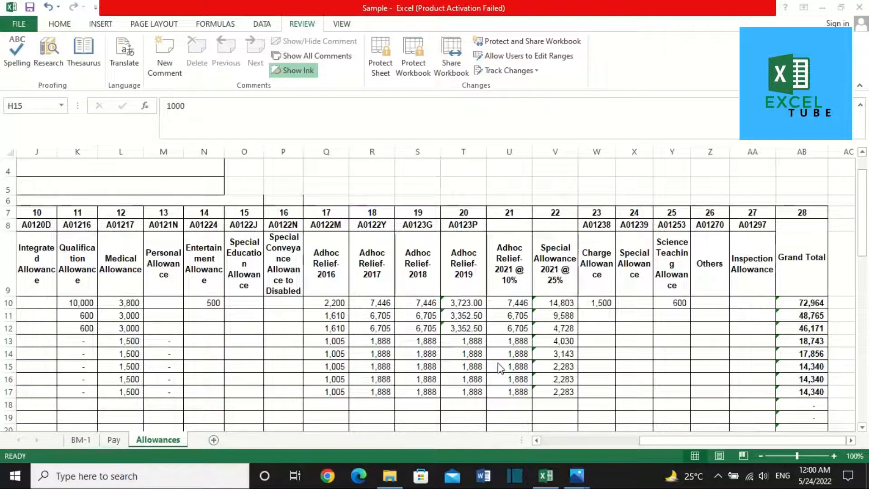
key(Right)
key(Right)
key(Right)
key(Right)
key(Right)
key(Right)
key(Right)
key(Right)
key(Right)
key(Right)
key(Right)
key(Right)
key(Right)
key(Right)
key(Right)
key(Right)
key(Right)
key(Right)
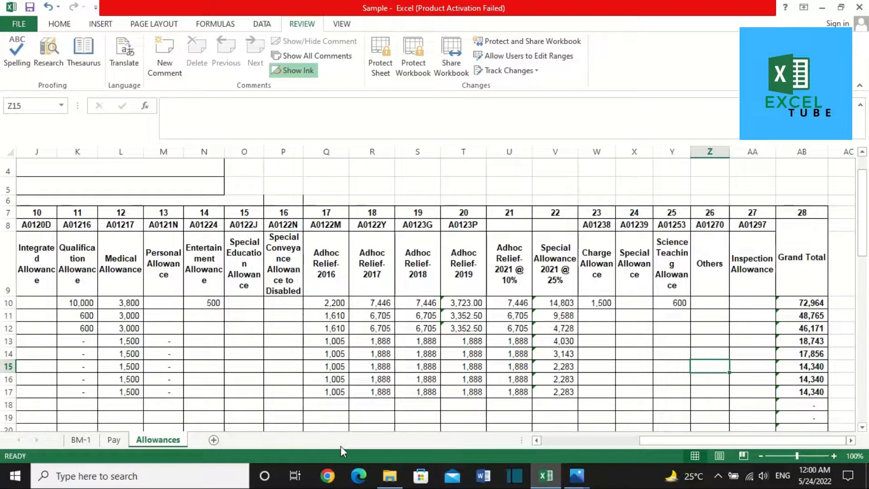
Step: On BM-1, select H16, the Principal's 2022-23 budget estimate cell
click(84, 441)
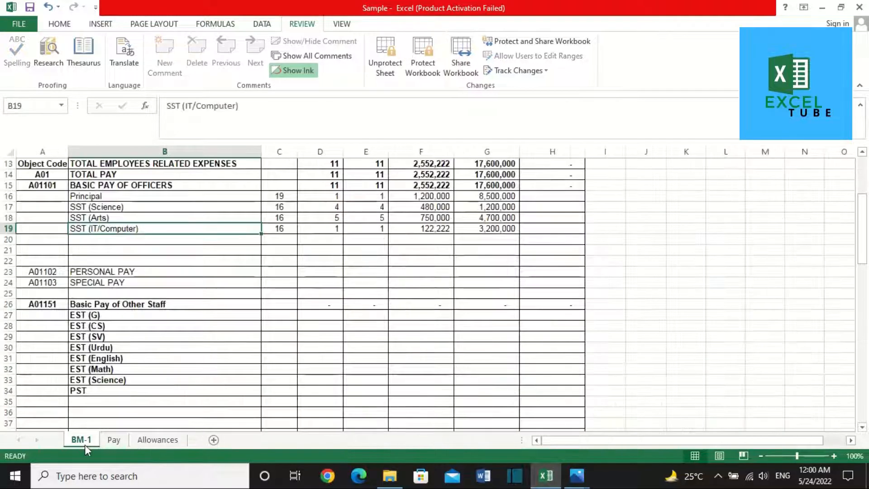
scroll(271, 297, up, 4)
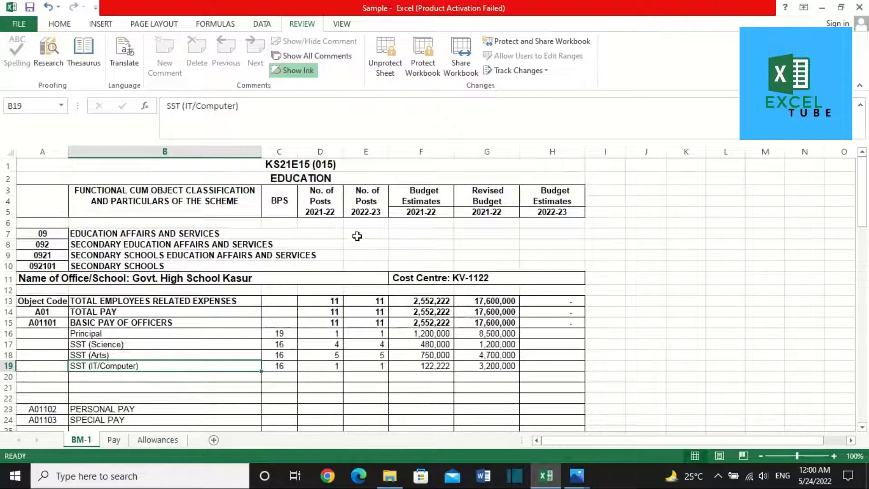
click(323, 331)
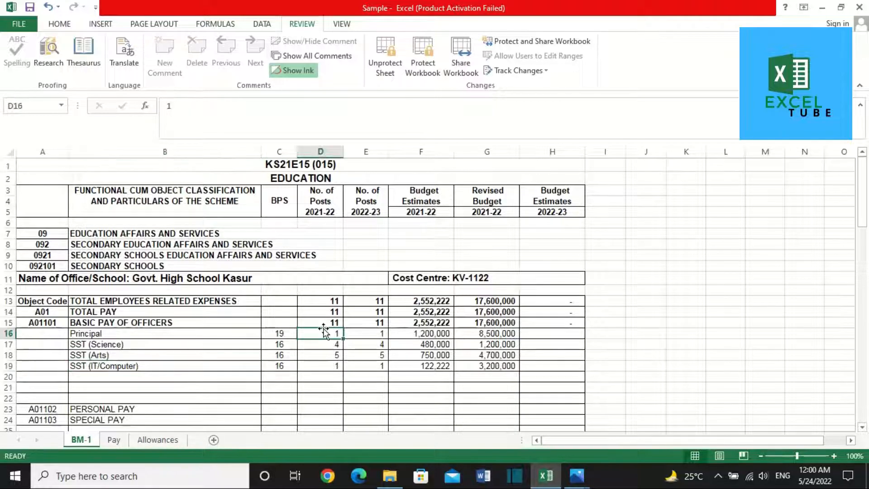
click(322, 222)
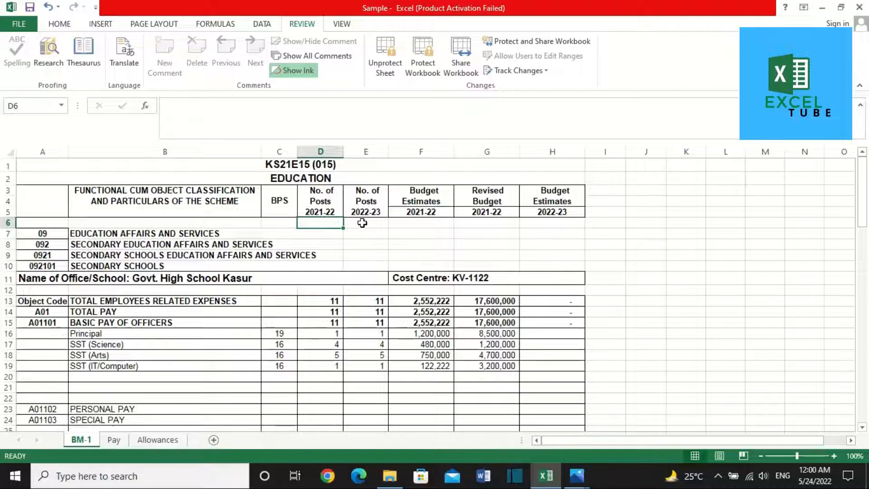
click(329, 335)
key(Right)
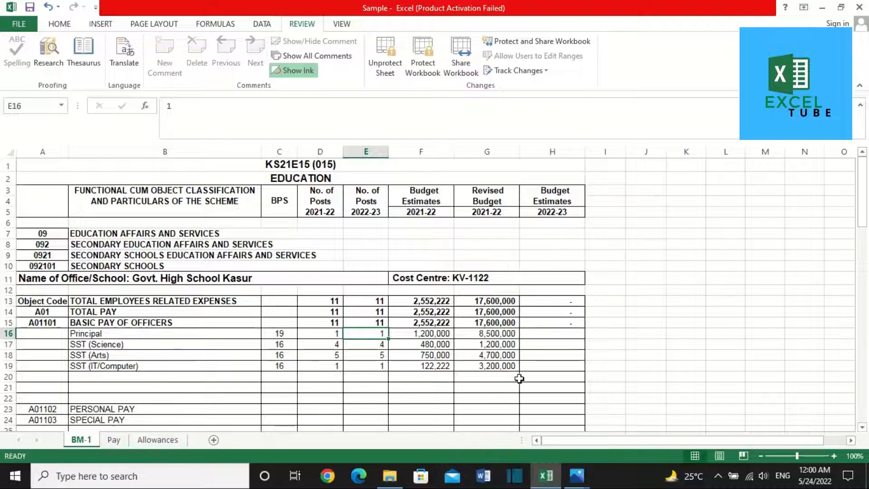
click(576, 332)
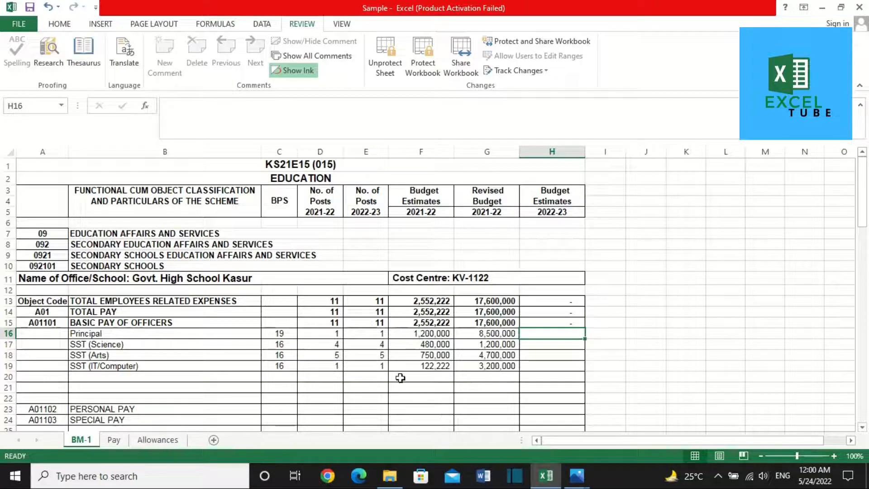
Step: Copy the Principal's 914,870 total from the Pay sheet and paste it into H16 as a value
click(111, 440)
click(111, 292)
key(Right)
key(Right)
key(Right)
key(Right)
key(Right)
key(Right)
key(Right)
key(Right)
key(Right)
key(Right)
key(Right)
key(Right)
key(Right)
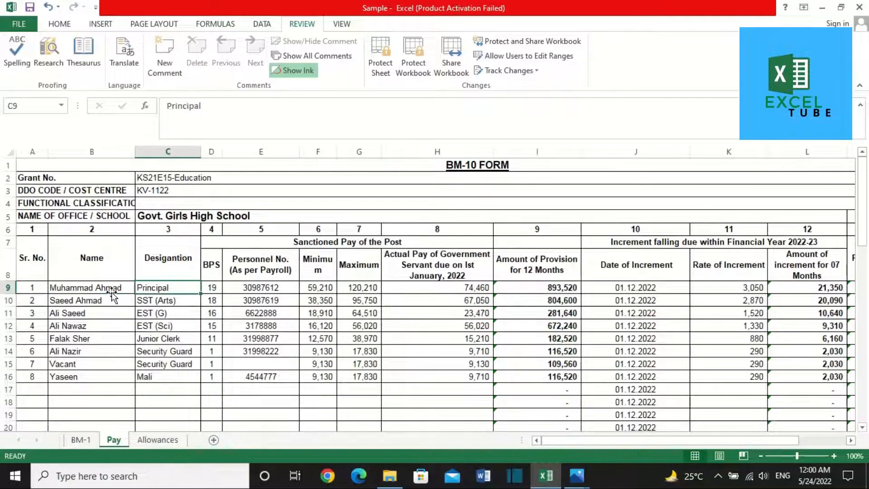
key(Left)
key(Left)
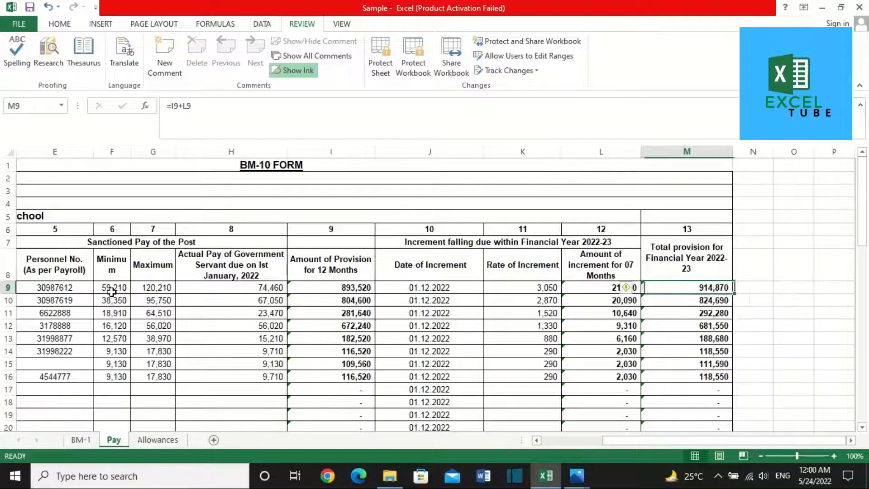
key(ctrl+c)
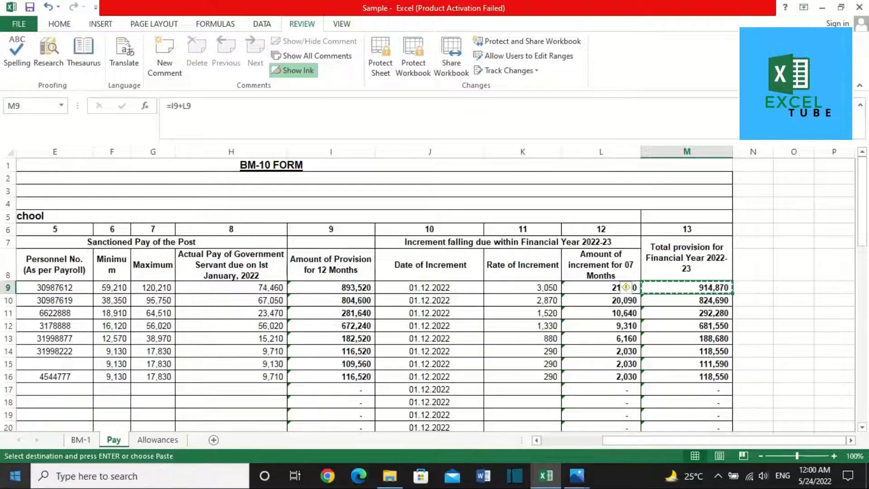
click(80, 439)
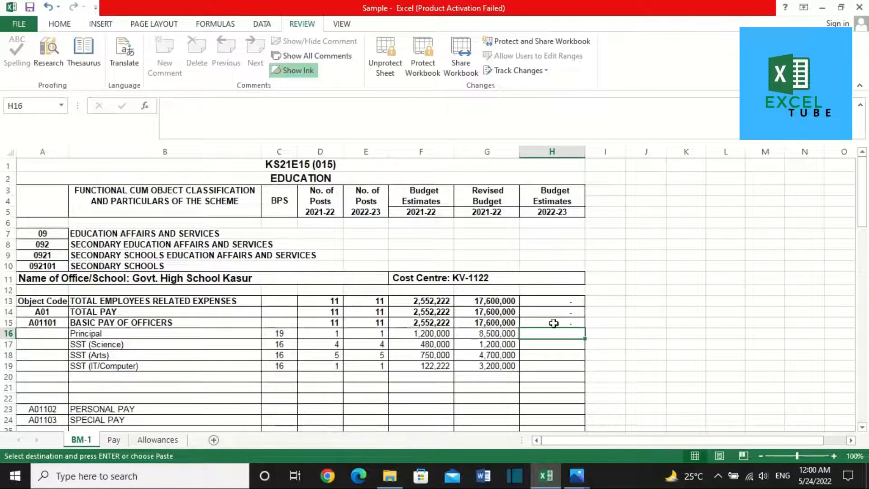
right_click(548, 332)
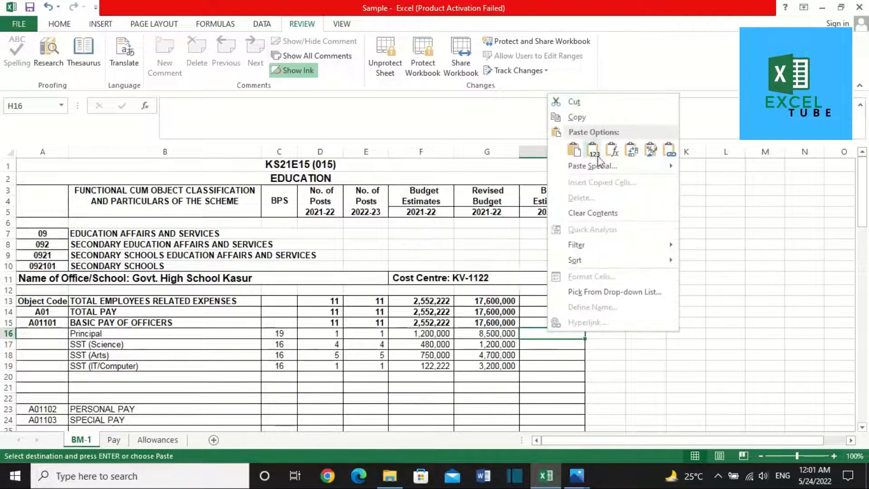
click(597, 147)
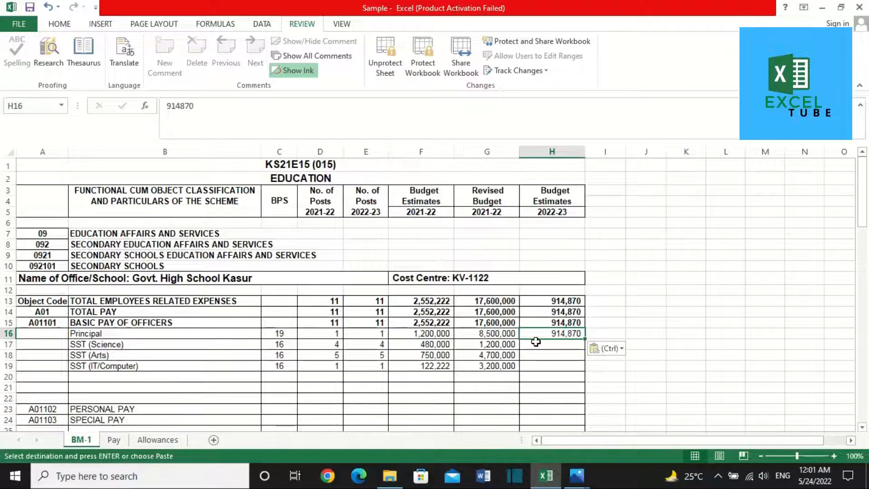
Step: Move to the SST (Science) post count row below the Principal on BM-1
click(182, 357)
key(Up)
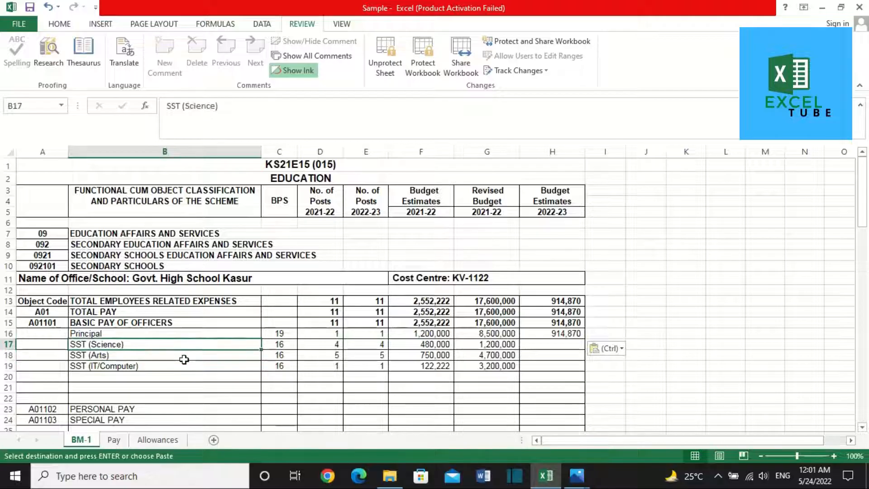
key(Right)
key(Right)
key(Right)
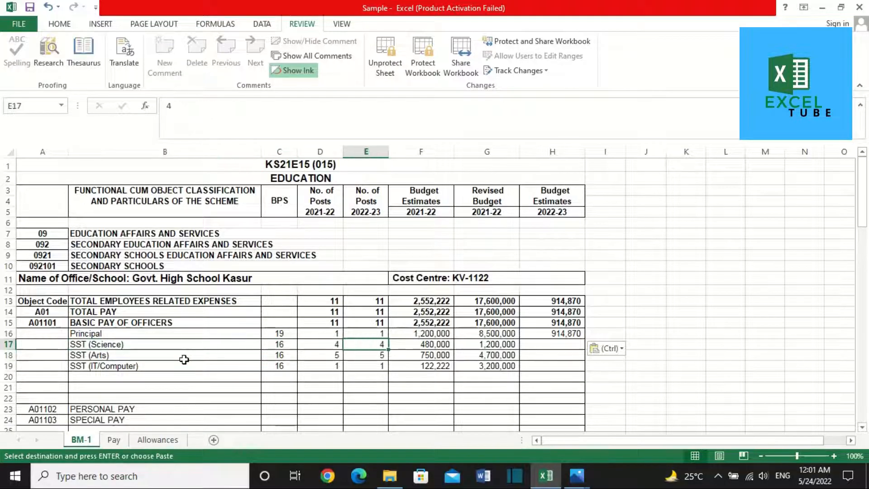
Step: Insert four blank rows above row 11 on the Pay sheet
click(107, 440)
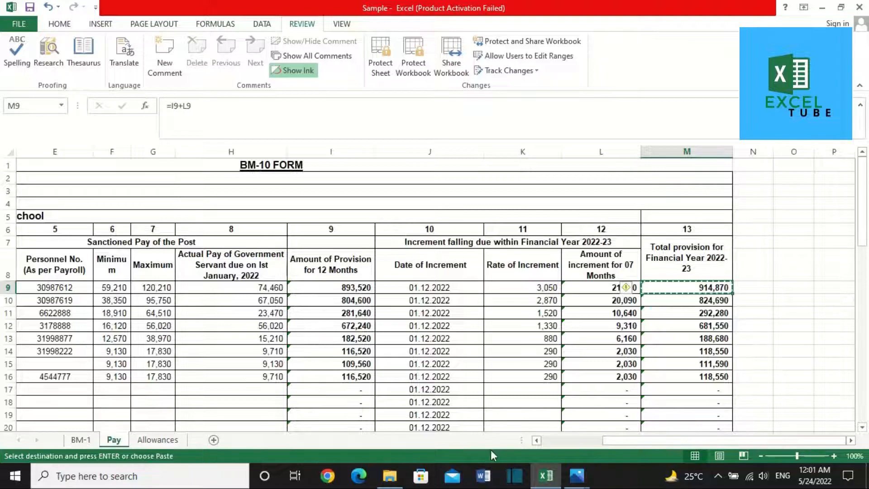
click(542, 439)
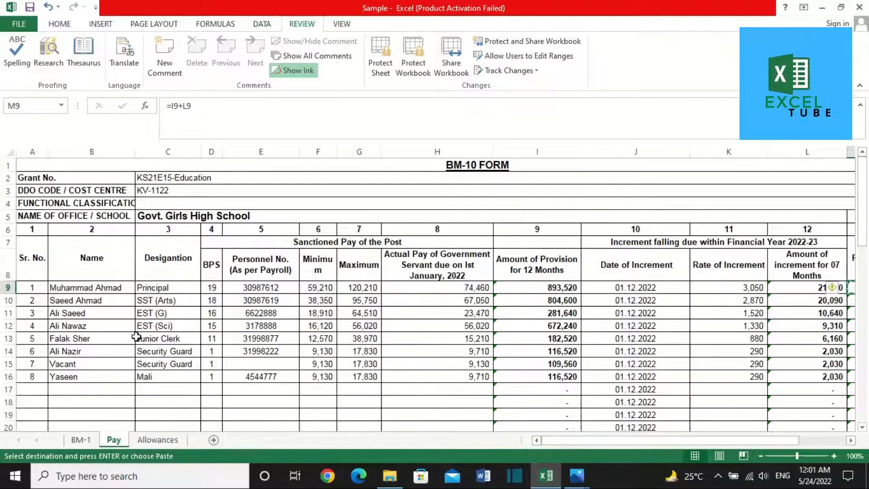
drag(6, 313, 6, 348)
right_click(6, 348)
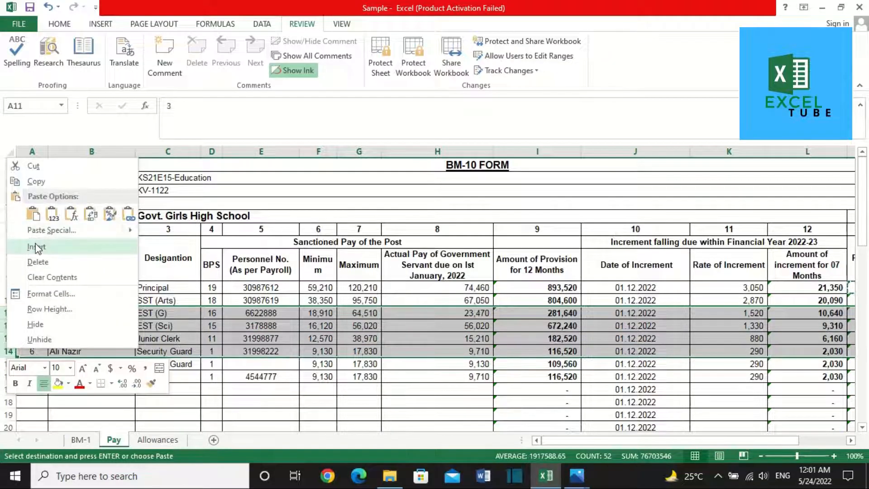
click(36, 243)
Step: Enter serial 3, designation SST (Science) and BPS 16 in row 11
click(39, 315)
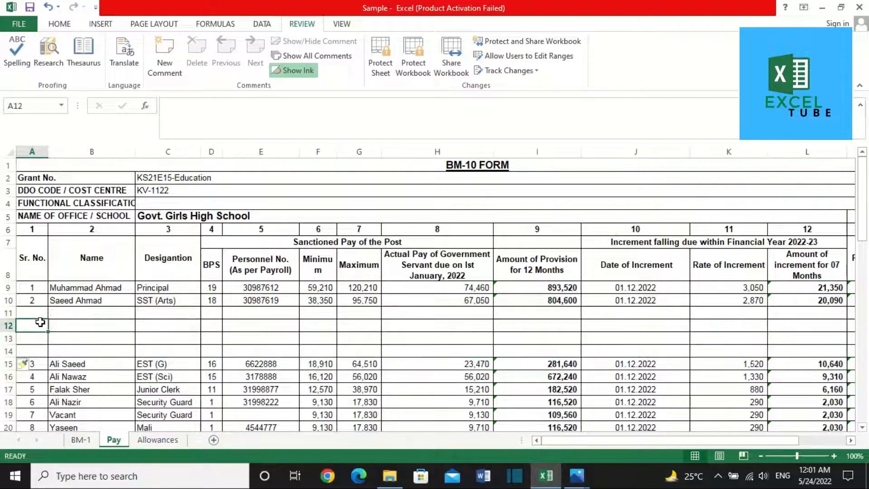
text(3)
key(Tab)
key(Tab)
text(SSC)
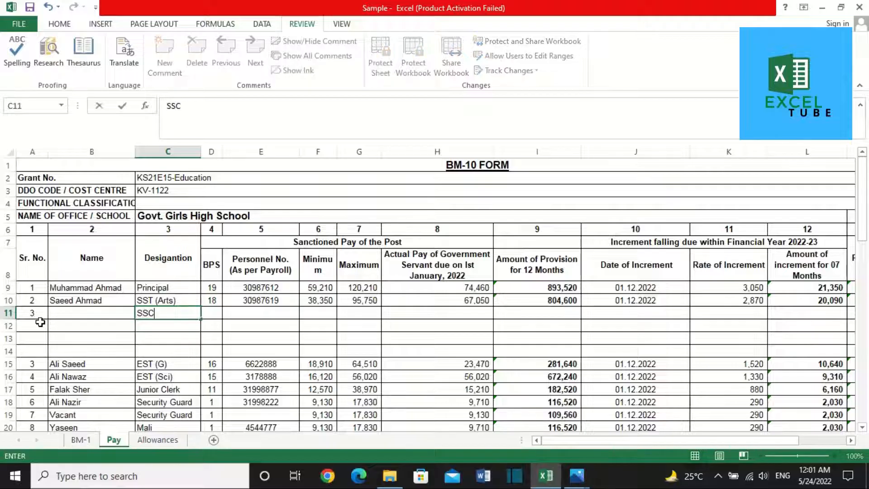
key(BackSpace)
text(T (Science))
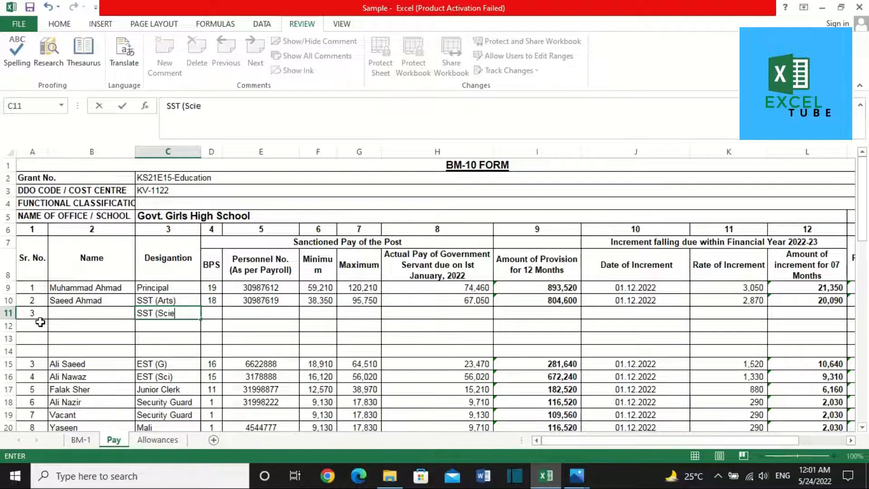
key(Tab)
text(16)
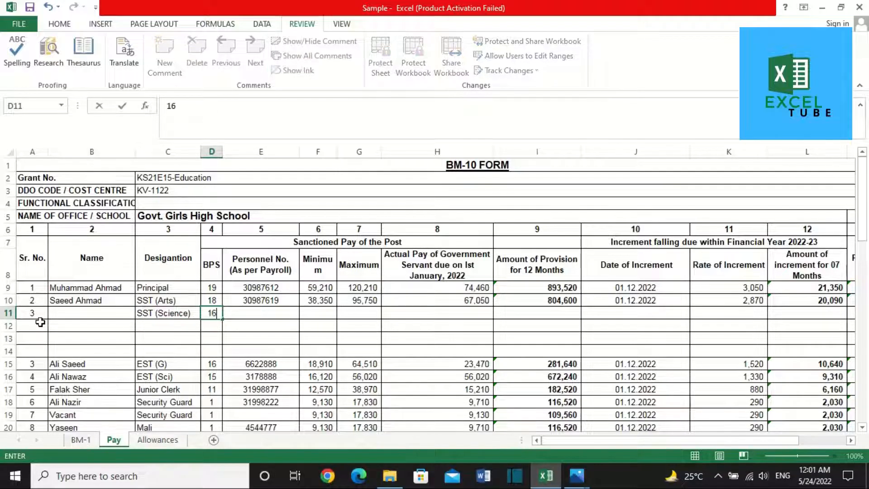
key(Tab)
Step: Copy row 10's pay figures through column M into row 11
key(shift+Right)
key(shift+Right)
key(shift+Right)
key(shift+Right)
key(shift+Right)
key(shift+Right)
key(shift+Right)
key(shift+Right)
key(shift+Right)
key(shift+Right)
key(shift+Right)
key(shift+Right)
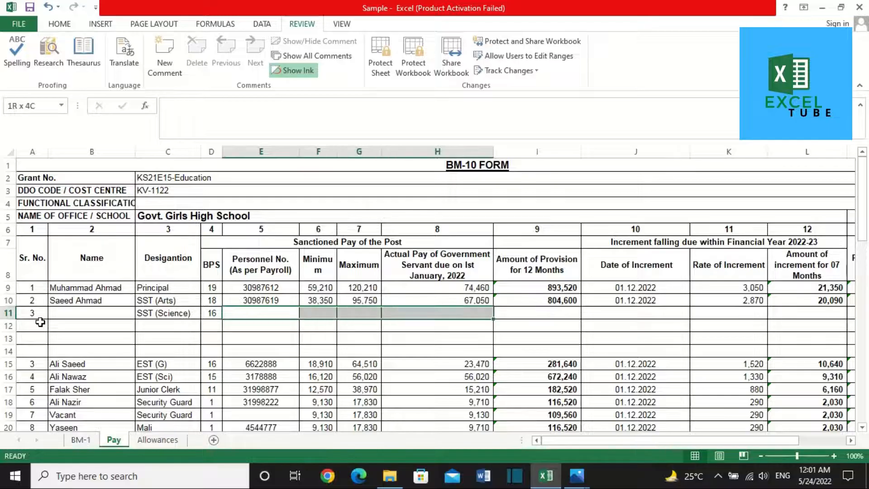
key(shift+Left)
key(shift+Left)
key(shift+Left)
key(shift+Left)
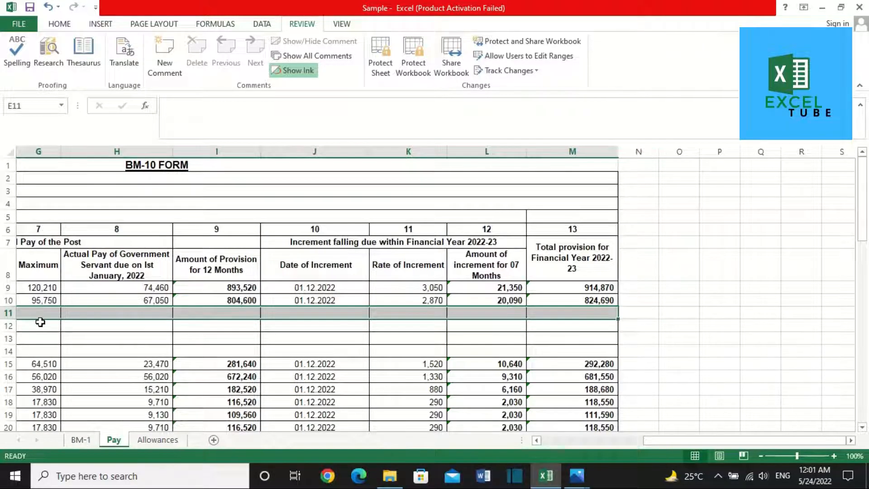
key(ctrl+c)
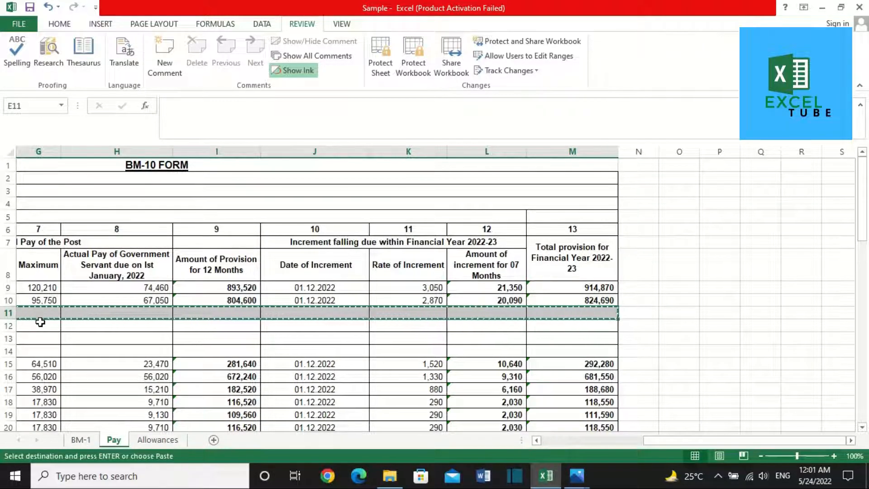
key(Return)
key(Down)
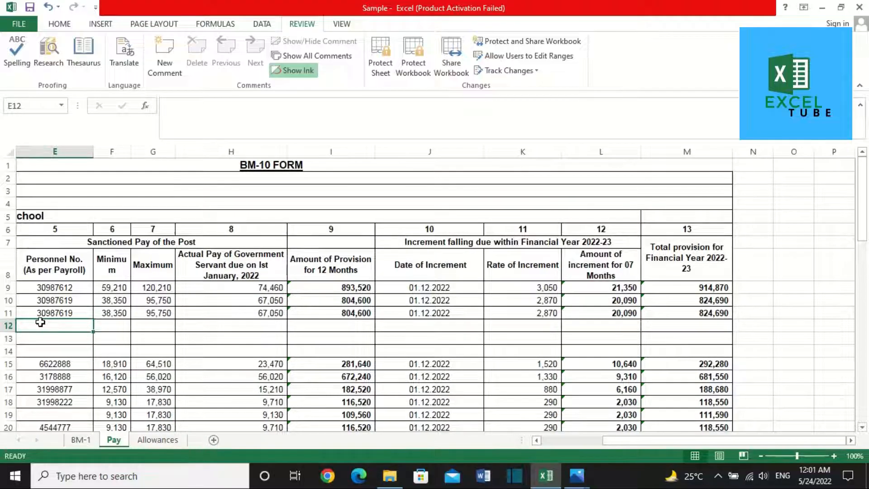
click(550, 438)
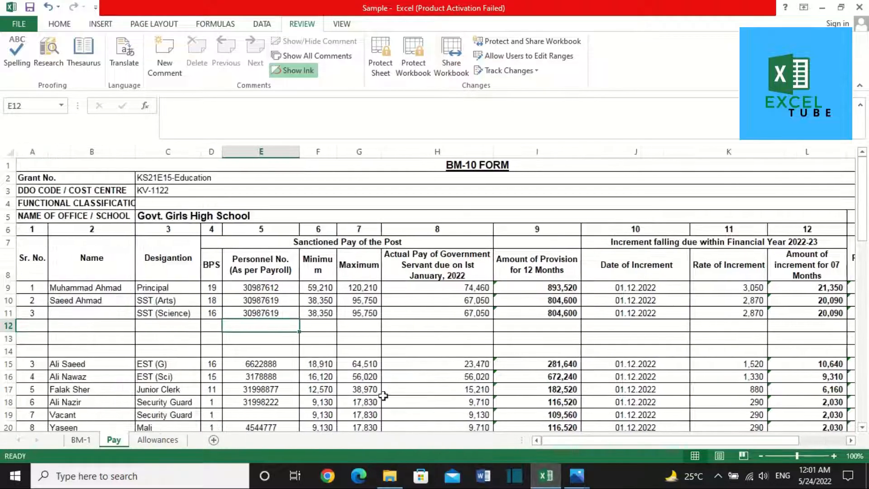
click(161, 326)
drag(627, 342, 768, 350)
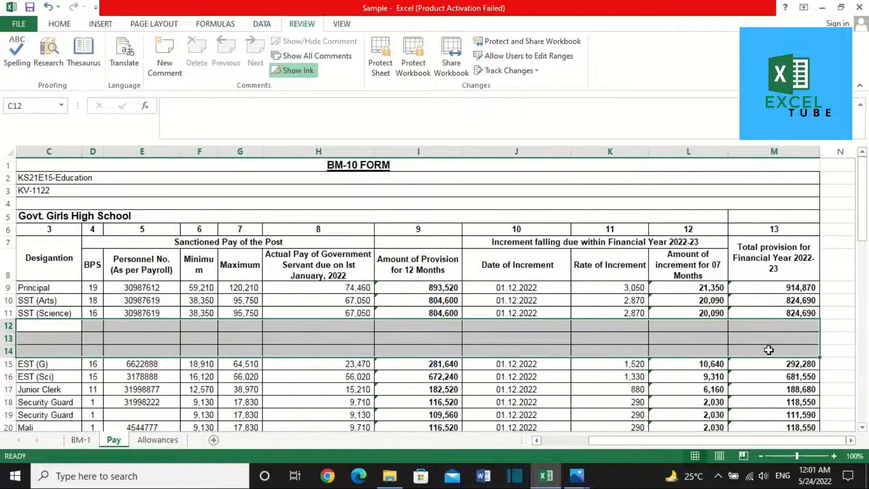
key(Up)
key(Down)
key(ctrl+shift+Right)
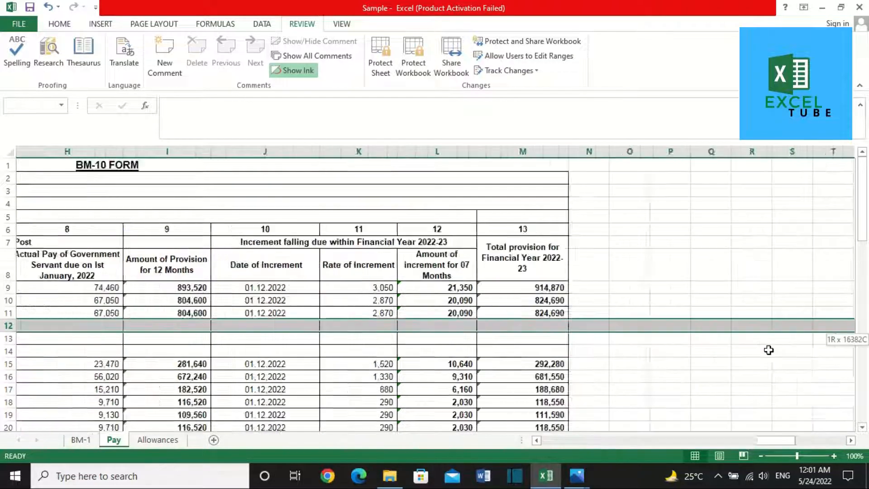
key(ctrl+shift+Left)
key(shift+Right)
key(shift+Right)
key(shift+Right)
key(shift+Right)
key(shift+Right)
key(shift+Right)
key(shift+Right)
key(shift+Right)
key(shift+Right)
key(shift+Right)
key(shift+Right)
key(shift+Right)
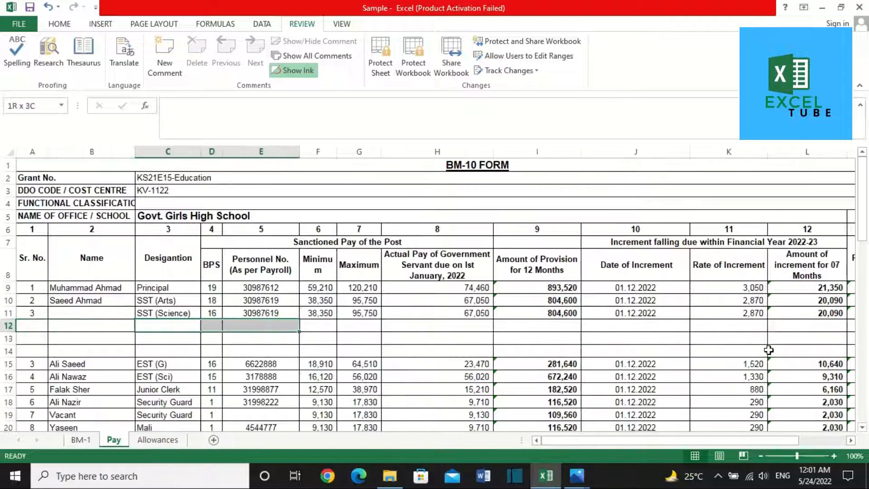
key(ctrl+d)
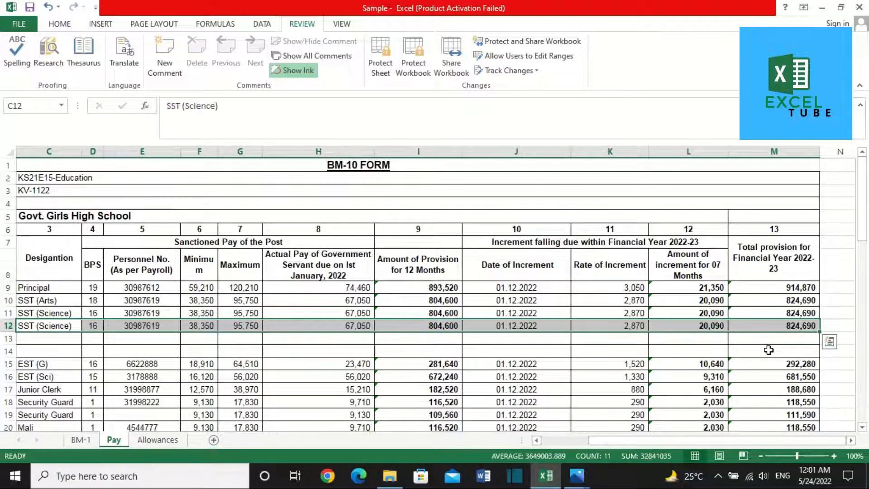
key(Down)
key(ctrl+shift+Right)
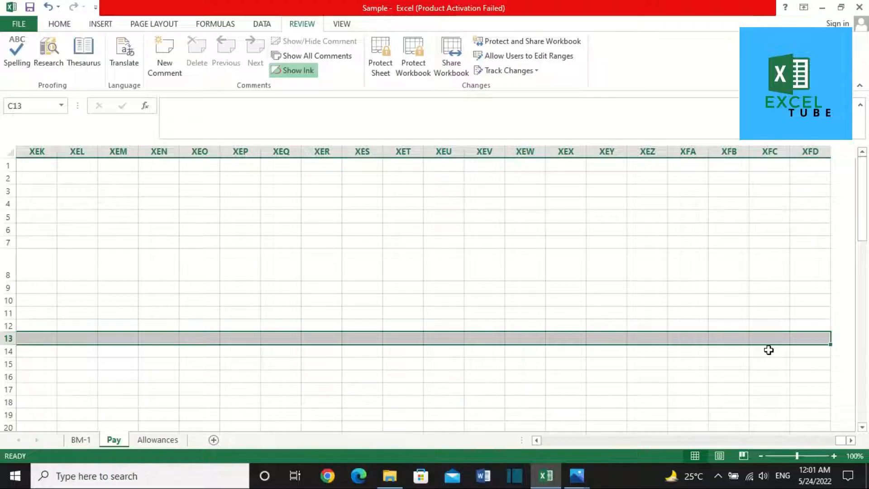
key(ctrl+d)
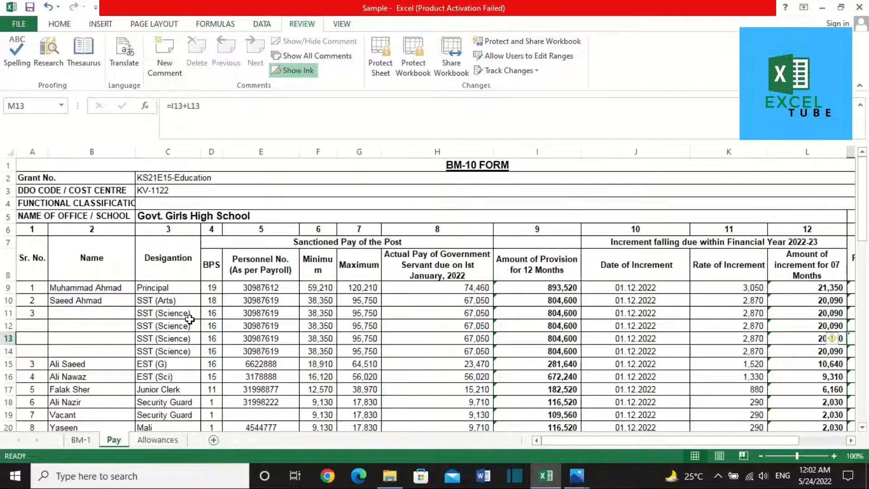
click(86, 335)
key(Right)
key(Right)
key(Right)
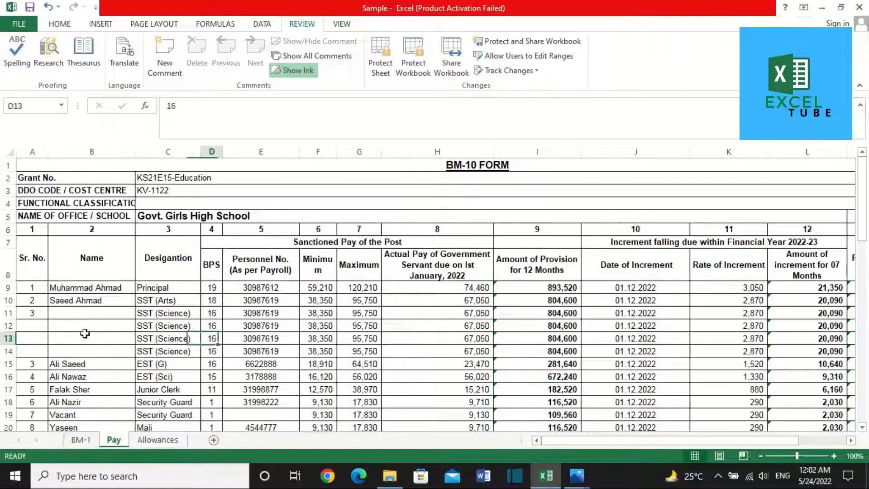
click(161, 312)
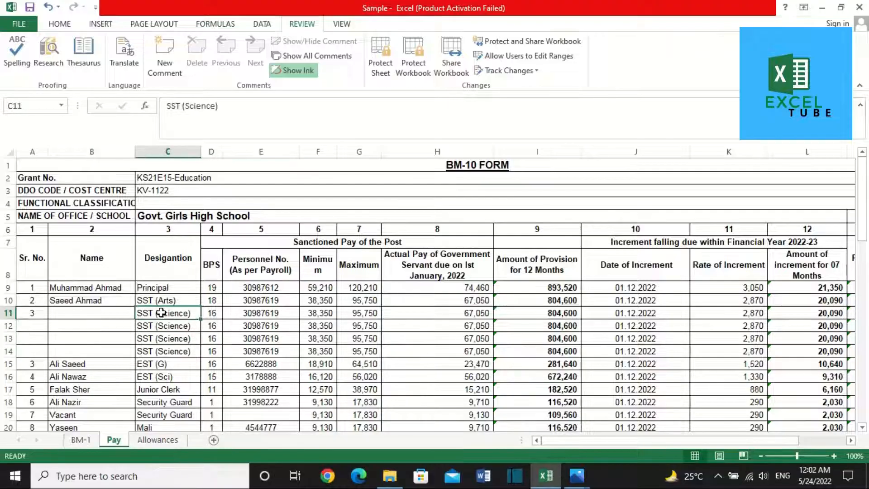
key(shift+Down)
key(shift+Down)
key(shift+Down)
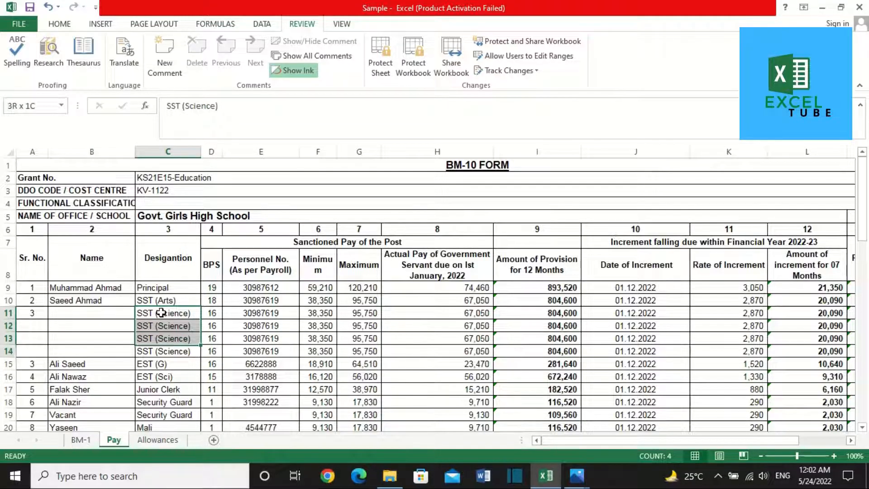
key(Right)
key(Right)
key(Right)
key(Right)
key(Right)
key(Right)
key(Right)
key(Right)
key(Right)
key(Right)
key(Right)
key(Right)
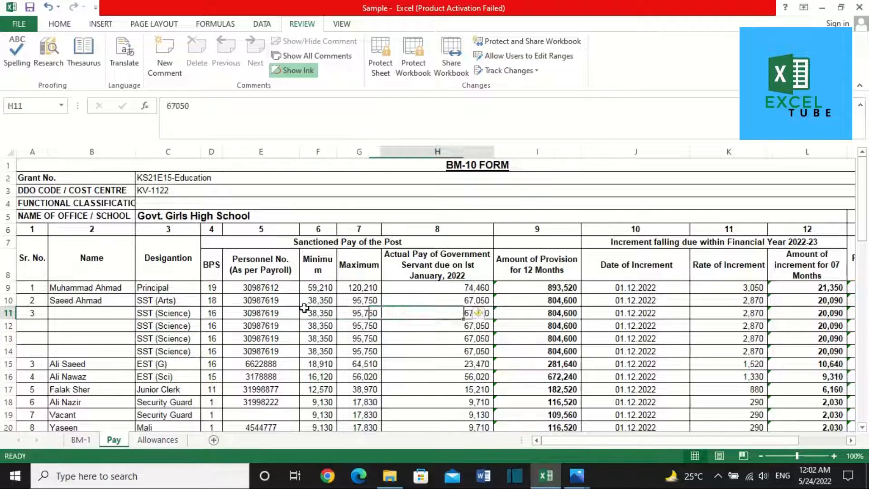
key(Left)
key(Left)
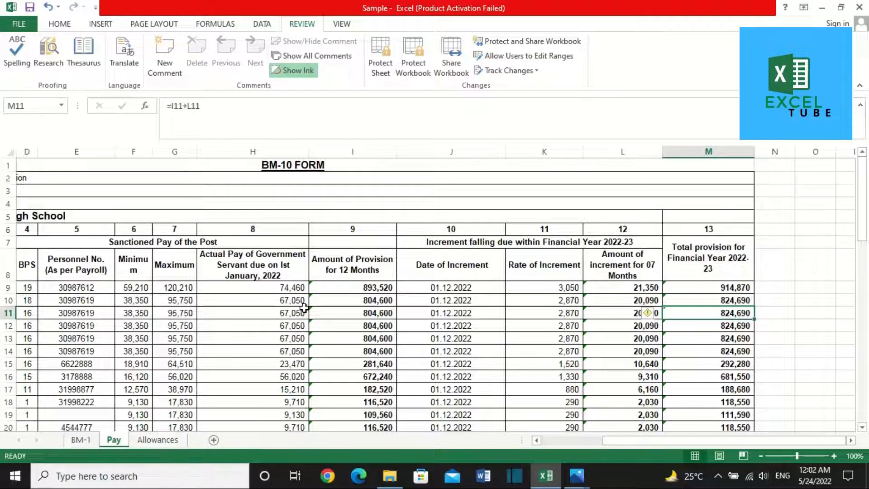
key(shift+Down)
key(shift+Down)
key(shift+Down)
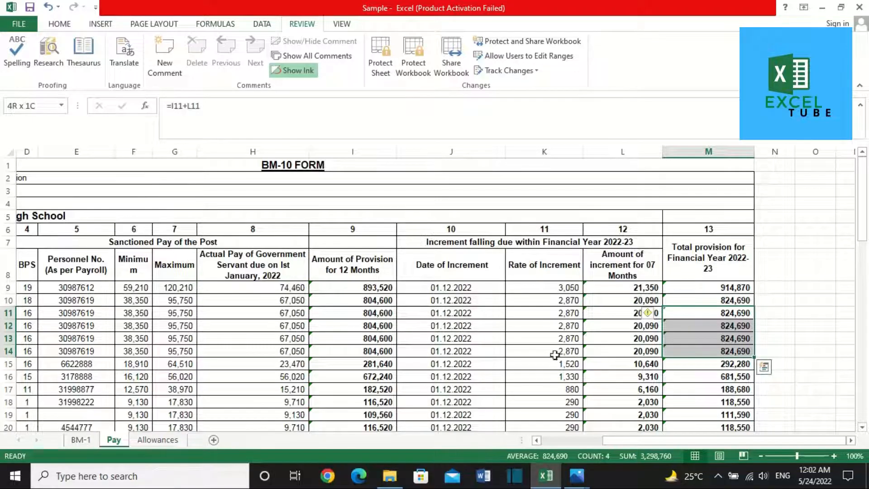
Step: Sum M11:M14 in N14 and paste the 3,298,760 result into BM-1 H17 as a value
click(788, 352)
text(=sum()
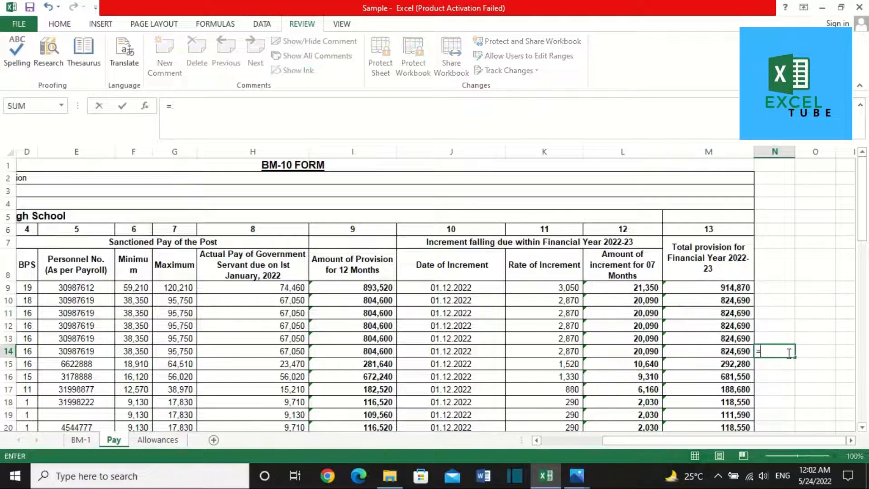
click(740, 314)
key(shift+Down)
key(shift+Down)
key(shift+Down)
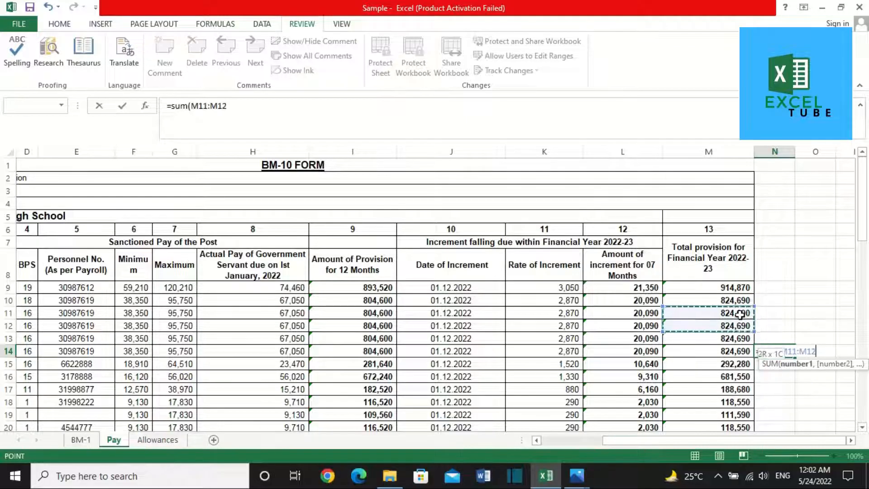
key(Return)
key(Up)
key(ctrl+c)
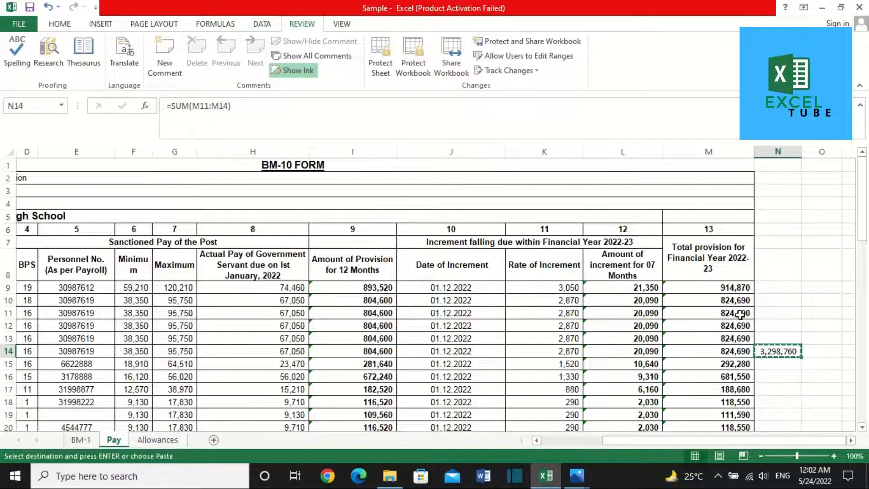
click(81, 440)
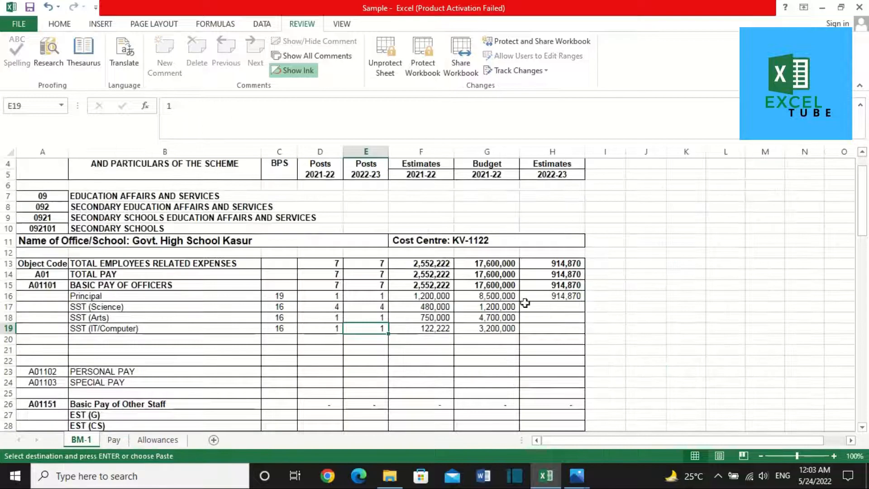
right_click(564, 305)
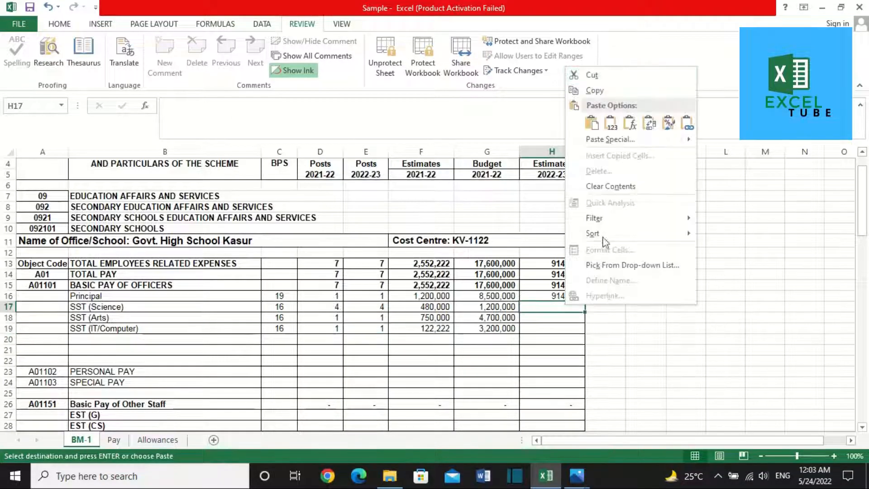
click(609, 123)
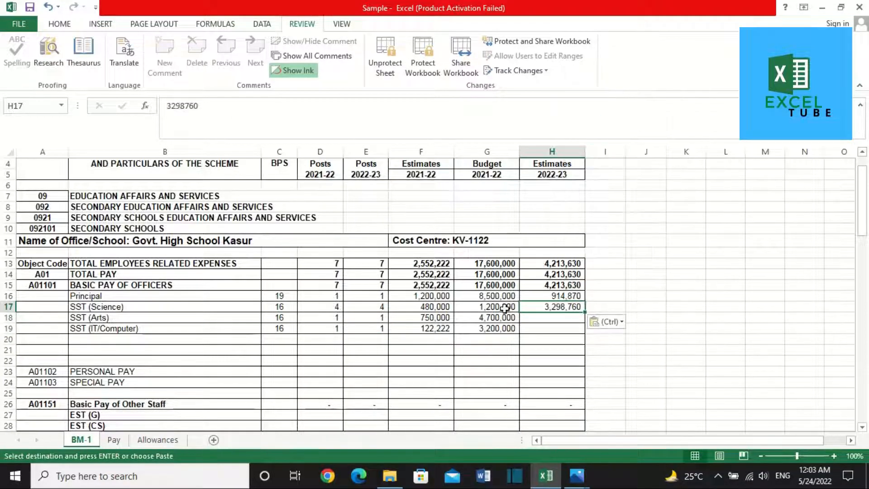
Step: Copy the 824,690 SST (Arts) total from Pay row 10 into BM-1 H18 as a value
click(136, 318)
key(Right)
key(Right)
key(Right)
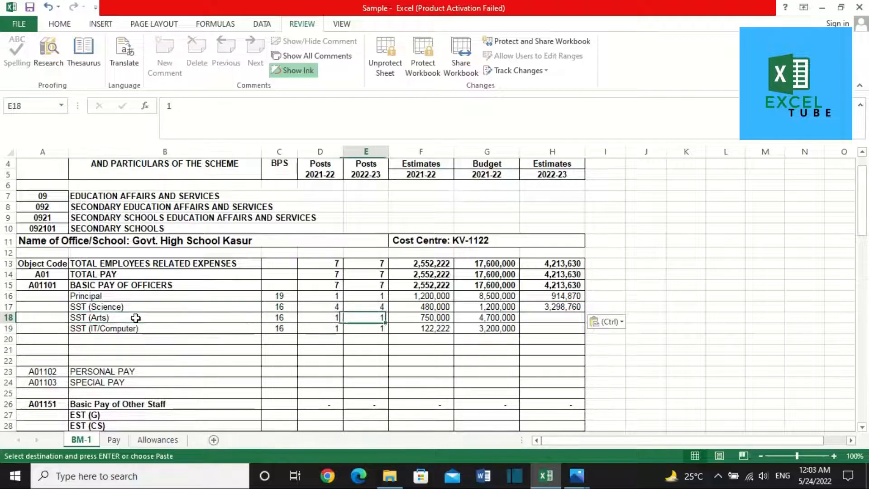
click(114, 440)
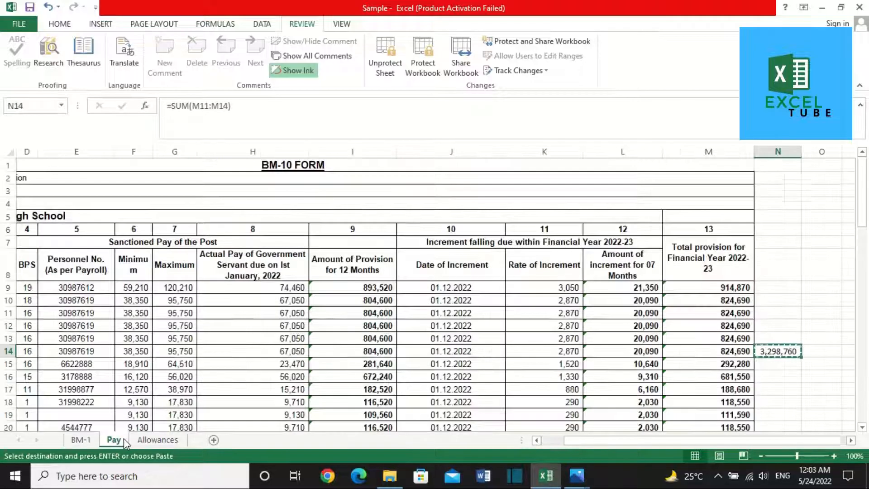
click(113, 344)
key(Home)
key(Up)
key(Up)
key(Up)
key(Up)
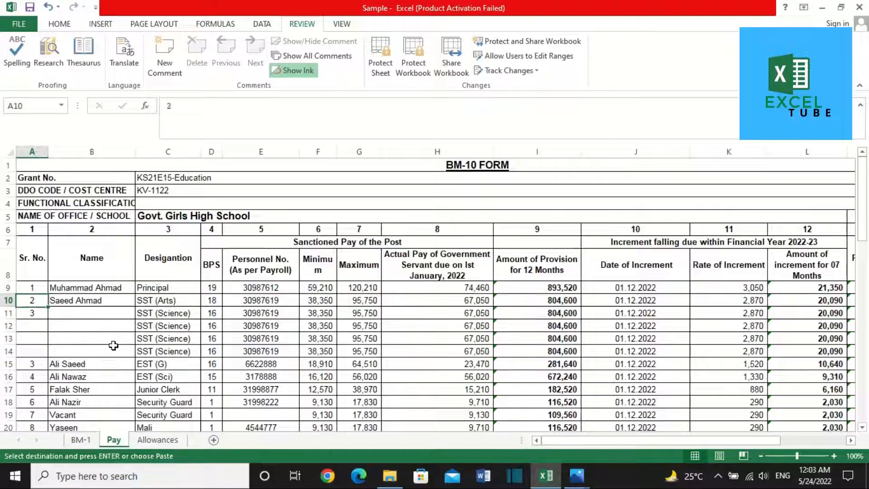
key(Right)
key(Right)
key(Right)
key(Right)
key(Right)
key(Right)
key(Right)
key(Right)
key(Right)
key(Right)
key(Right)
key(Right)
key(Right)
key(Right)
key(Left)
key(Left)
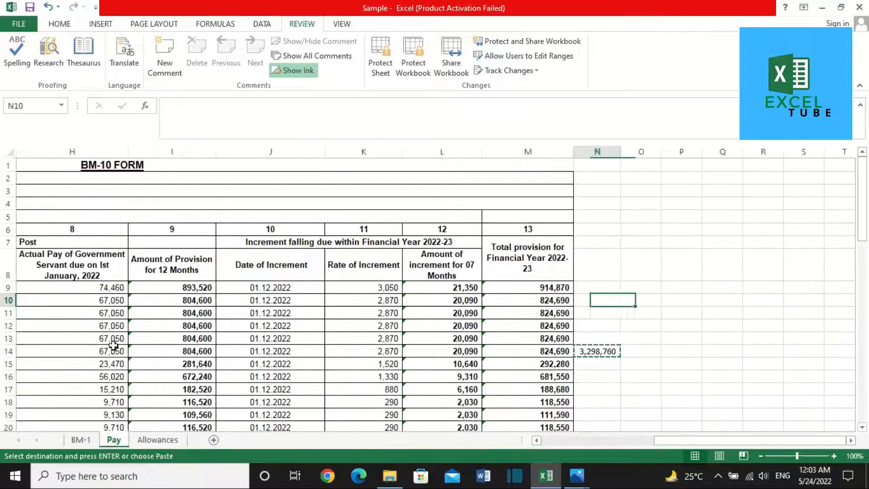
key(ctrl+c)
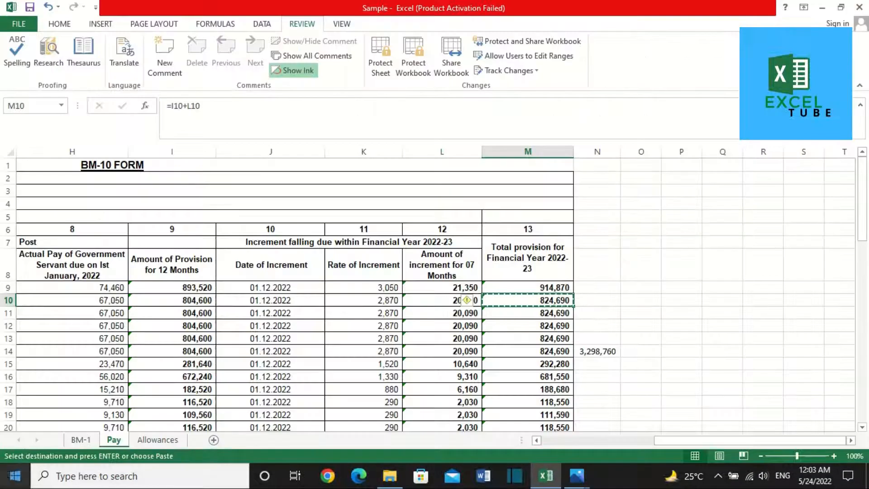
click(80, 439)
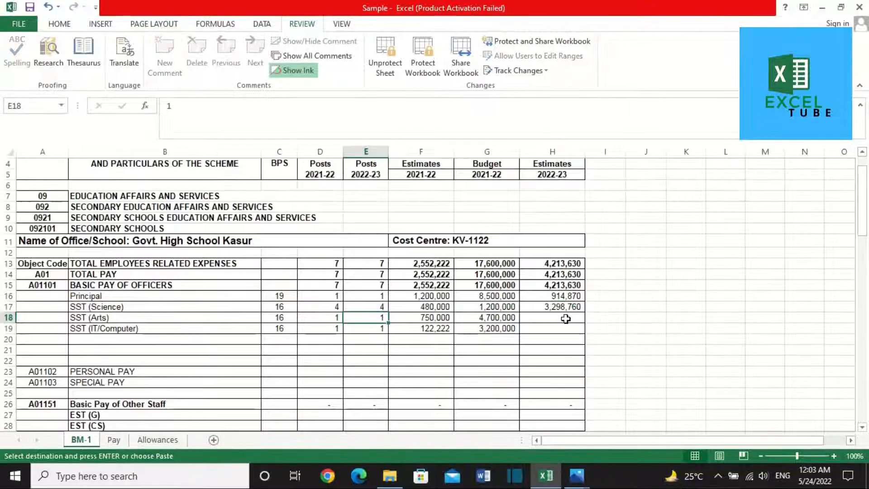
right_click(565, 322)
click(612, 137)
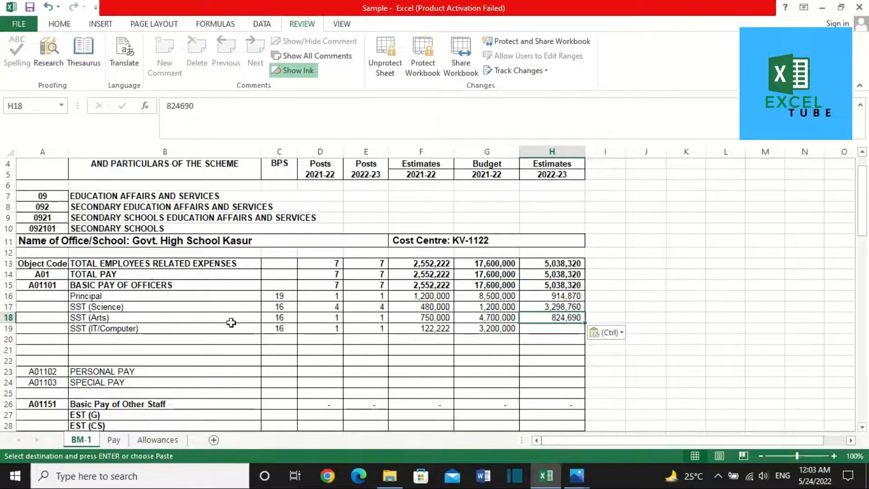
Step: Paste the 292,280 total from Pay row 15 into H19 for SST (IT/Computer) as a value
click(118, 441)
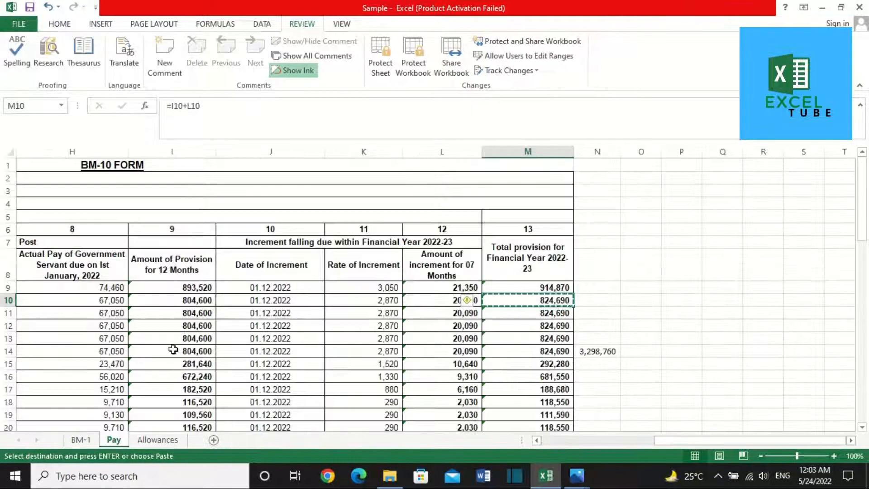
click(497, 346)
key(Down)
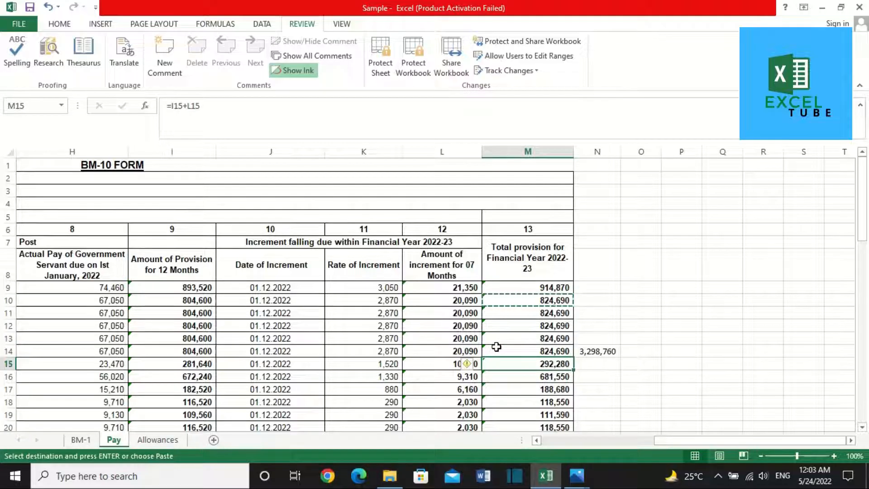
click(81, 439)
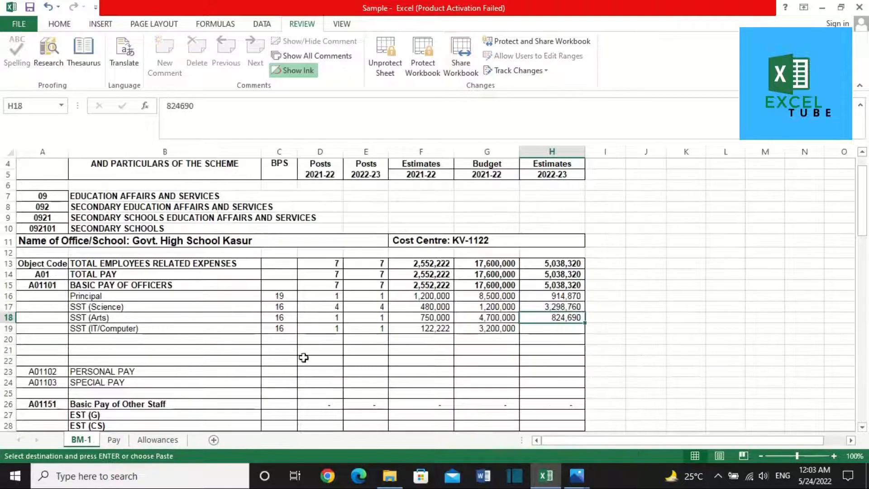
click(552, 339)
right_click(570, 339)
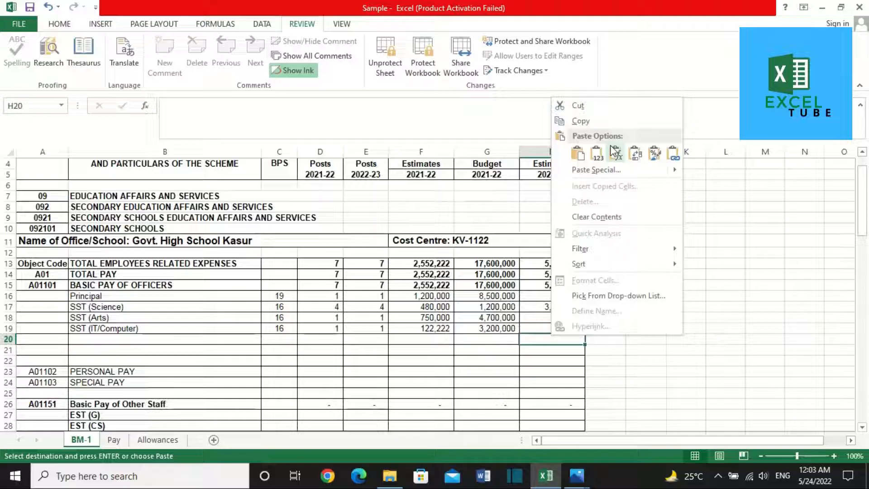
click(586, 152)
click(543, 328)
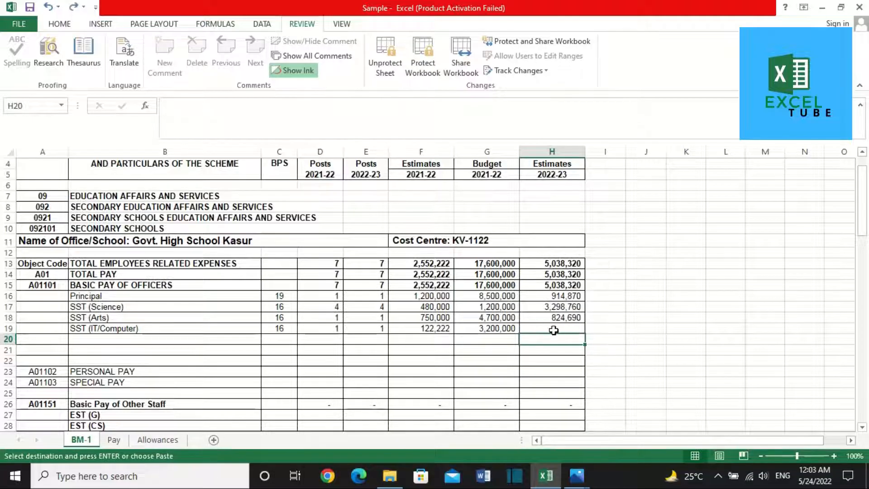
right_click(553, 329)
click(600, 150)
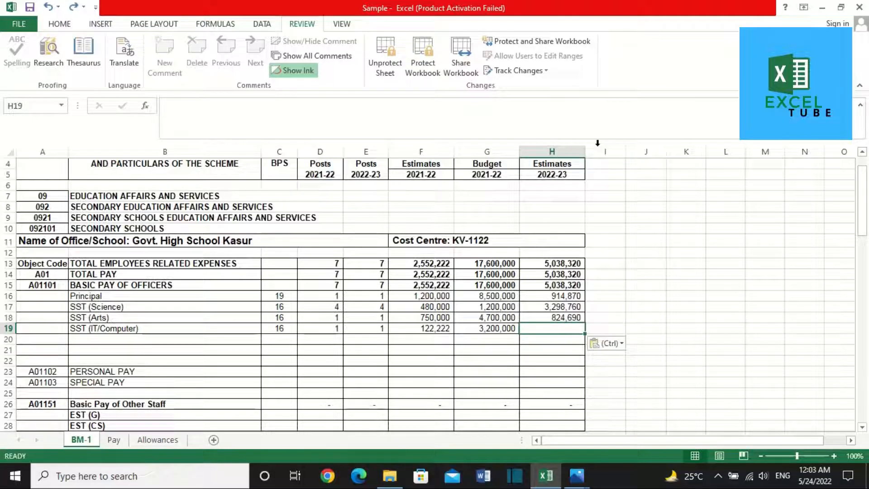
Step: Move down BM-1's pay labels to the EST (G) row, then go to the Pay sheet
click(221, 346)
key(Down)
key(Down)
key(Down)
key(Down)
key(Down)
key(Down)
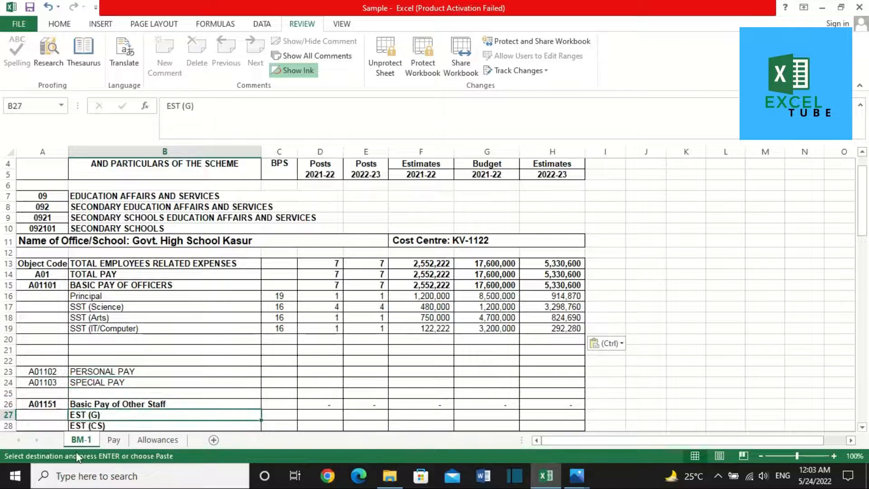
click(113, 439)
Step: Locate the EST (G) total provision in row 15 of the Pay sheet
click(137, 362)
key(Home)
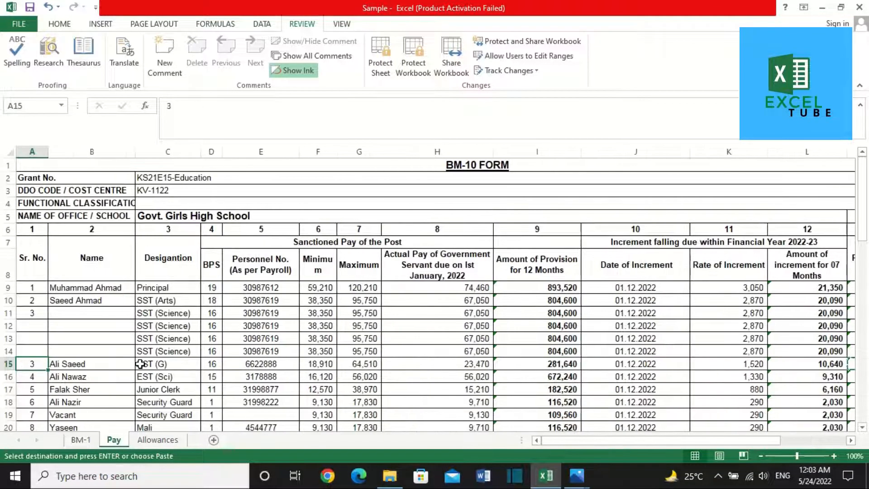
key(Right)
key(Right)
key(Left)
key(Left)
key(Right)
key(Right)
key(Right)
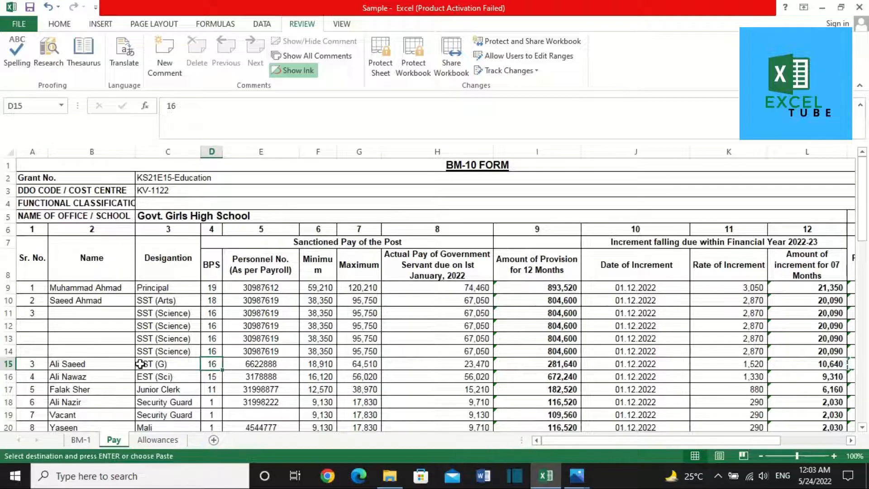
key(Right)
key(Right)
key(ctrl+Right)
key(Right)
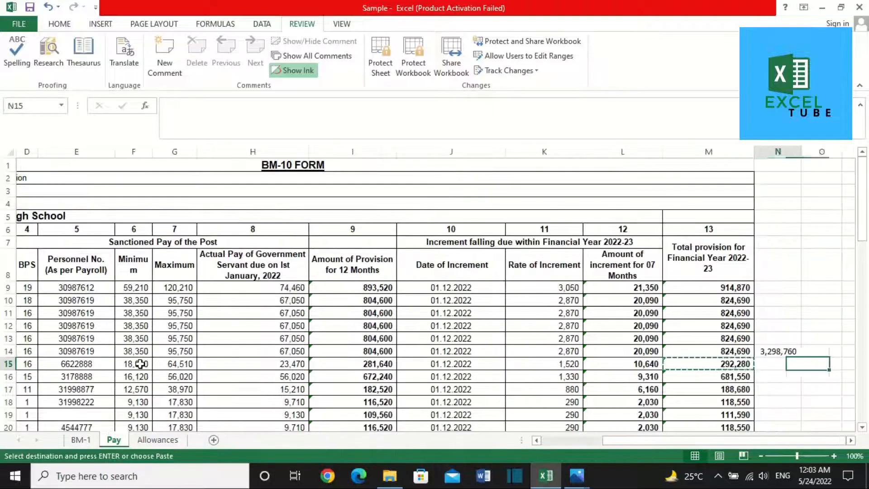
key(Left)
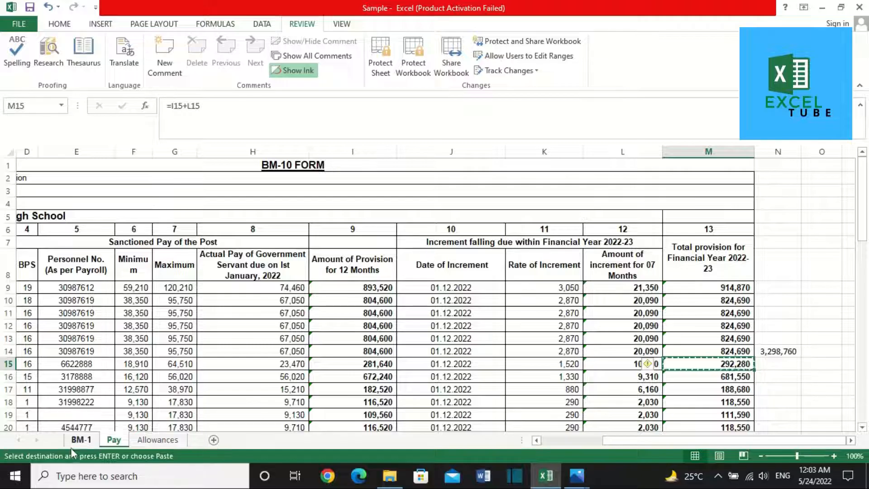
Step: Paste the 292,280 EST (G) total into BM-1 H27 and convert it to a value
click(71, 446)
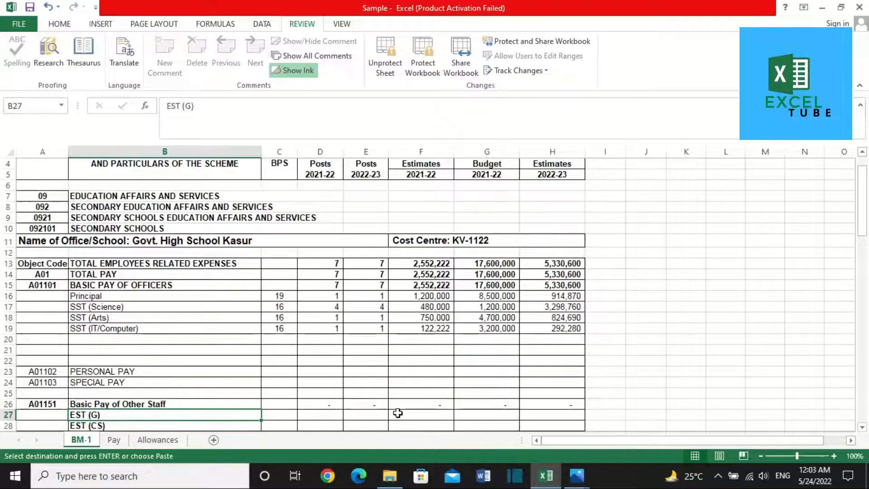
right_click(480, 413)
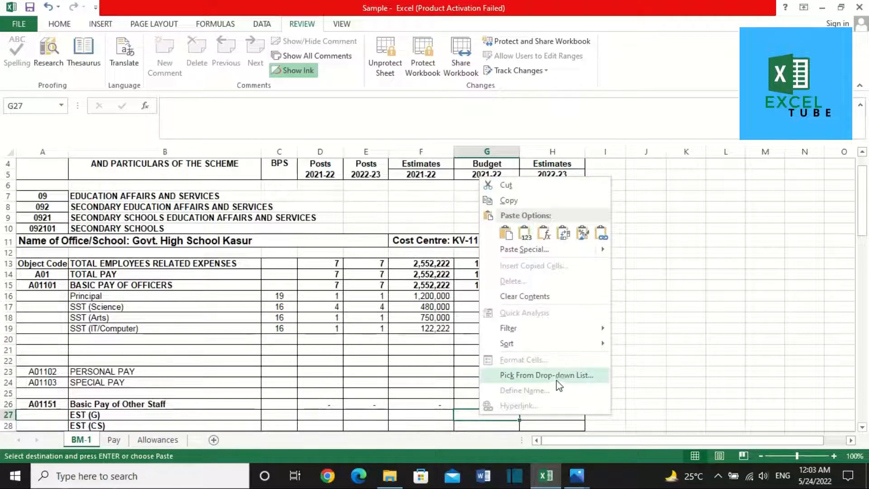
click(546, 425)
key(Right)
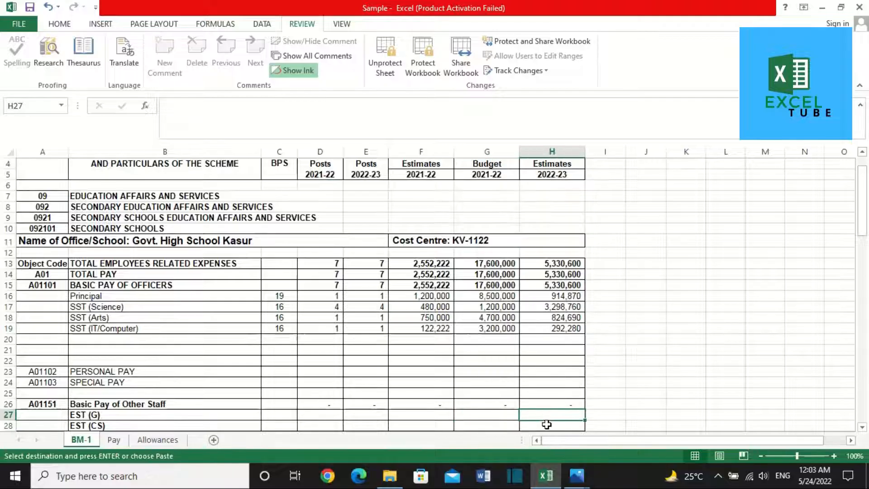
key(ctrl+v)
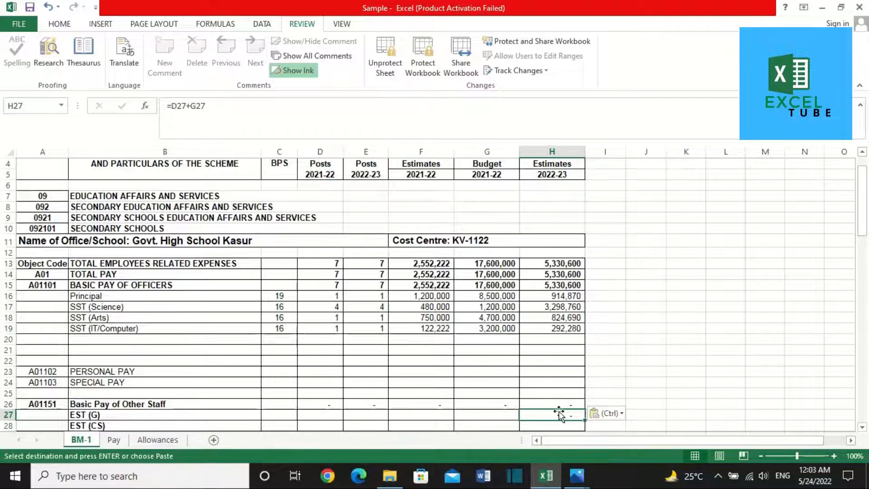
right_click(557, 413)
click(596, 240)
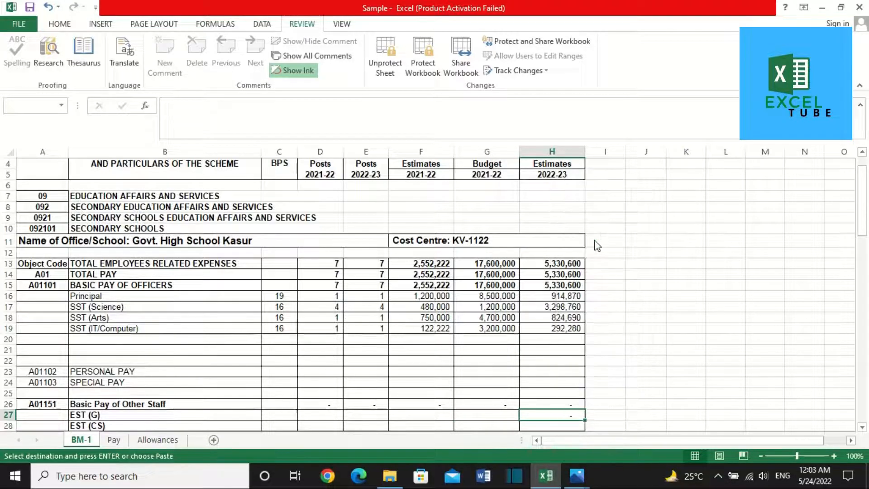
Step: Enter 100,000 in F27, F28 and F29 for the EST (G), EST (CS) and EST (SV) 2021-22 estimates
click(490, 422)
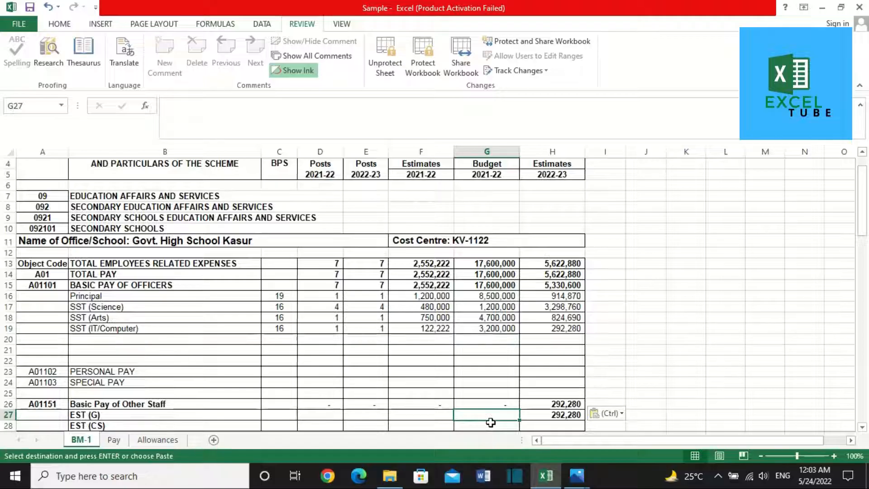
key(Left)
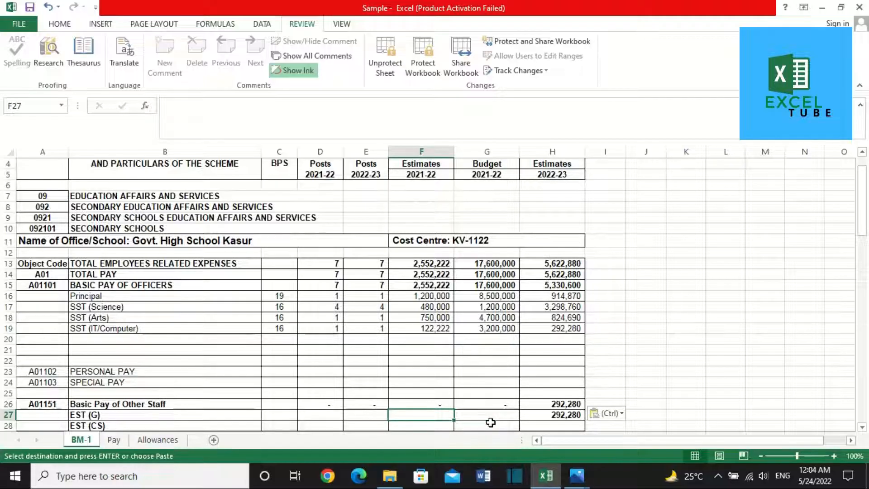
text(100,00)
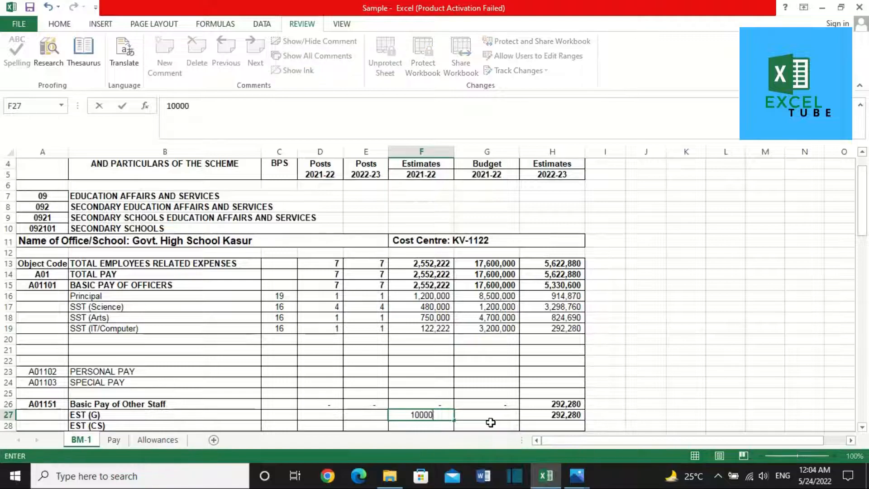
text(0)
key(Return)
text(100000)
key(Return)
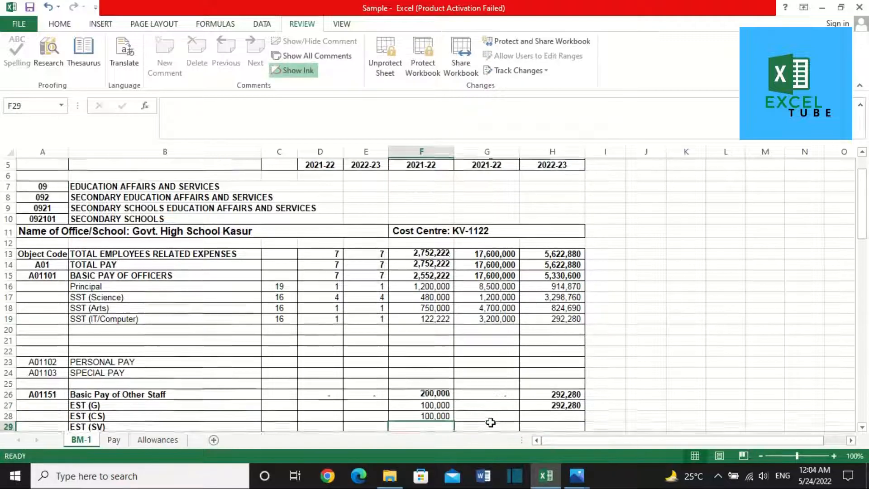
text(100000)
key(Return)
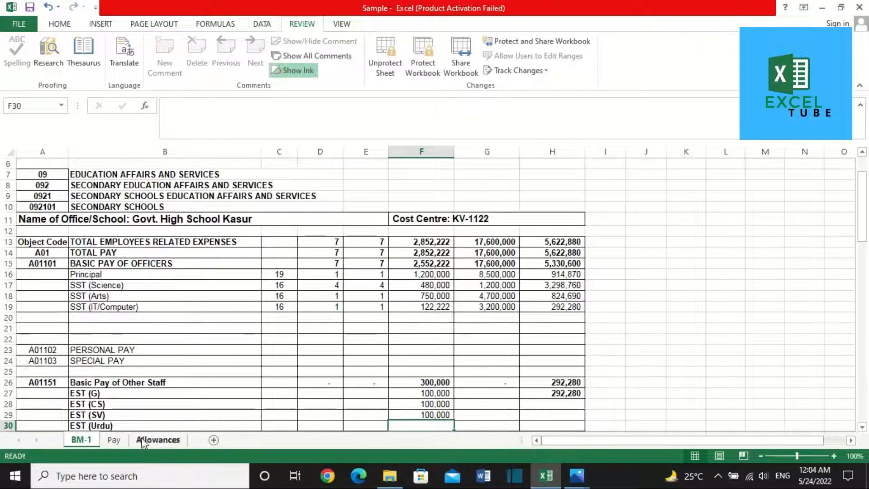
Step: Copy the EST (Sci) 681,550 total provision from the Pay sheet
click(114, 440)
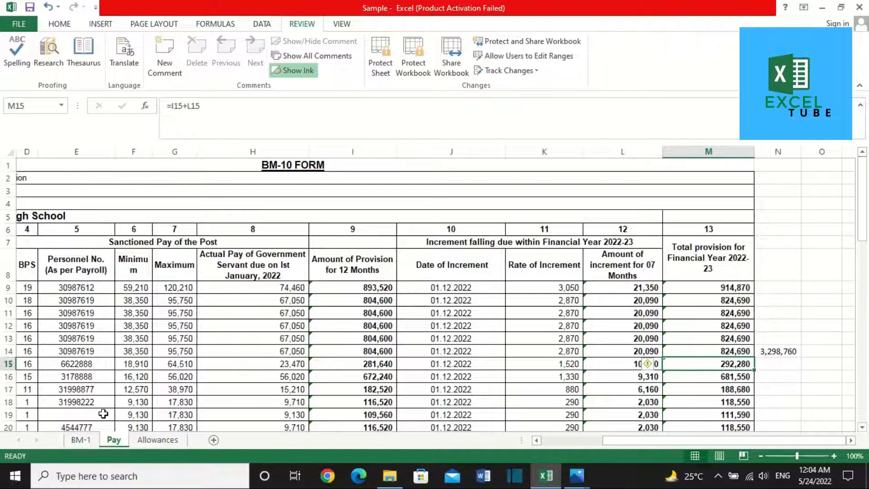
click(150, 338)
key(Left)
key(Left)
key(Left)
key(Left)
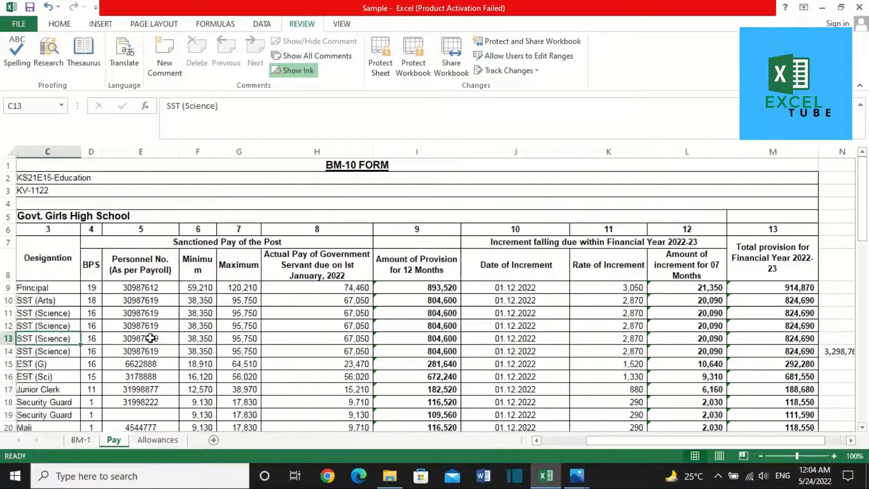
key(Down)
key(Down)
key(Down)
key(Right)
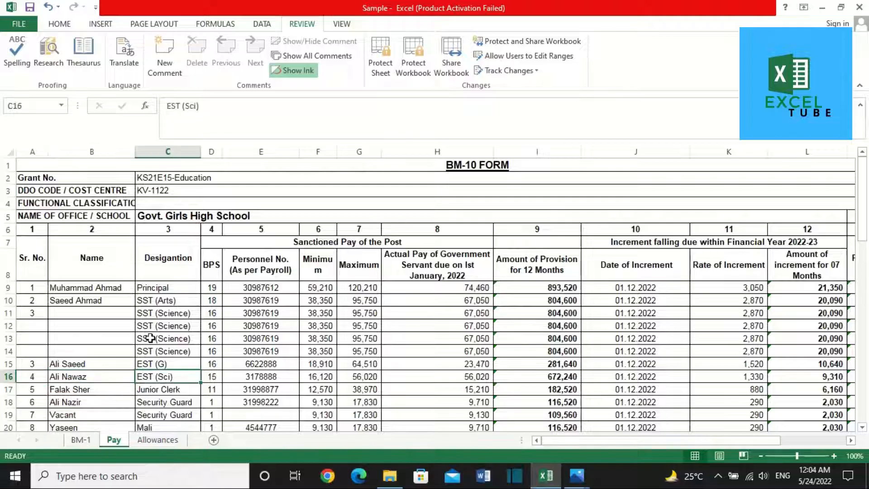
key(Right)
key(Right)
key(Right)
key(Right)
key(Right)
key(Right)
key(Right)
key(Right)
key(Right)
key(Right)
key(ctrl+c)
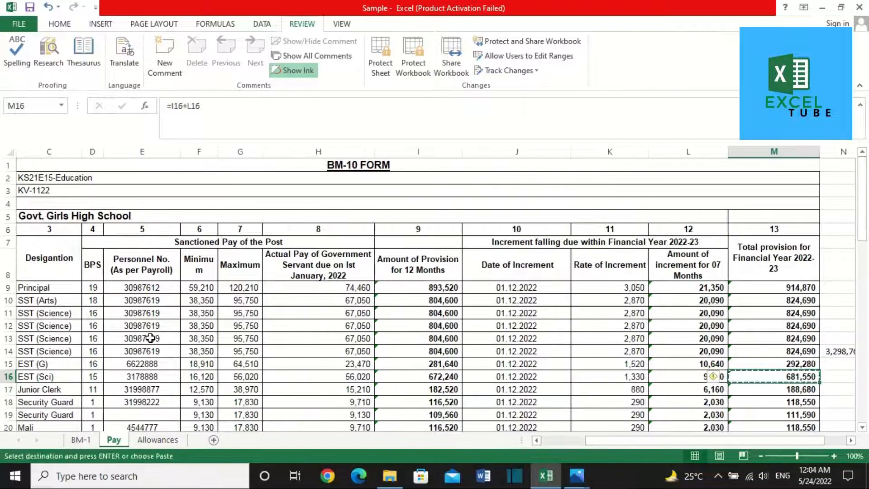
Step: Rename BM-1's EST (CS) label in B28 to EST (Science)
click(84, 440)
click(125, 408)
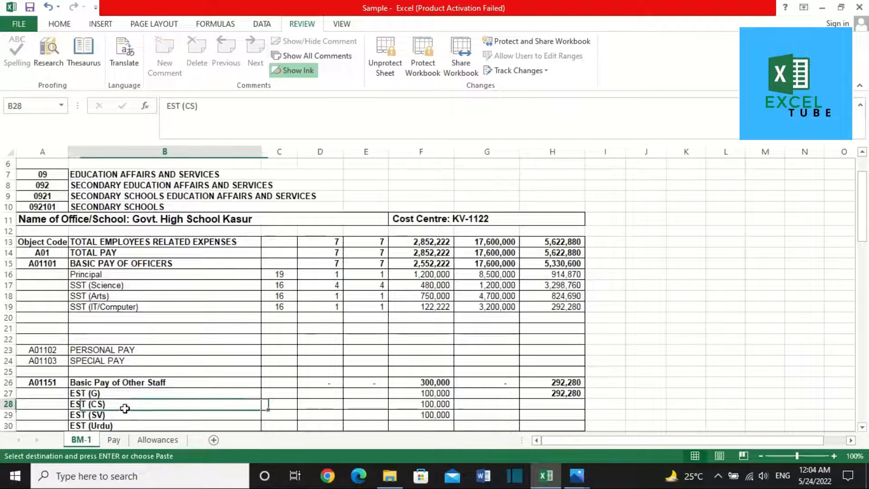
key(Down)
key(Down)
key(Up)
click(125, 408)
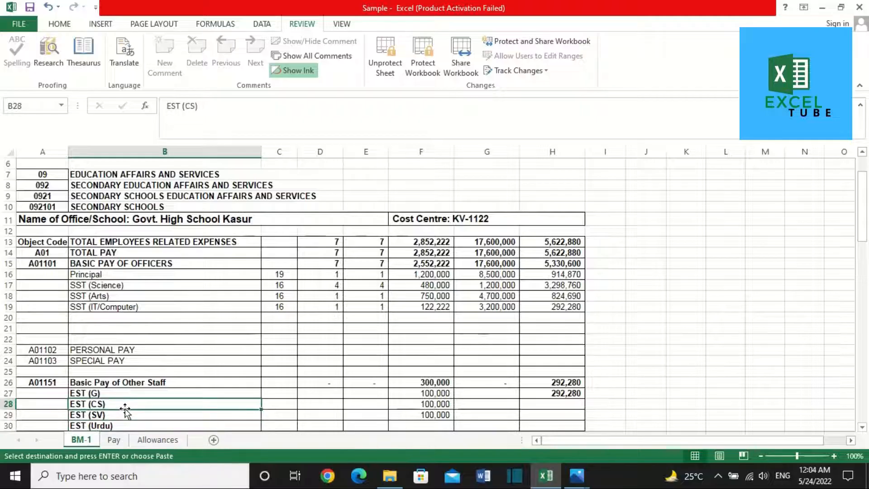
double_click(125, 408)
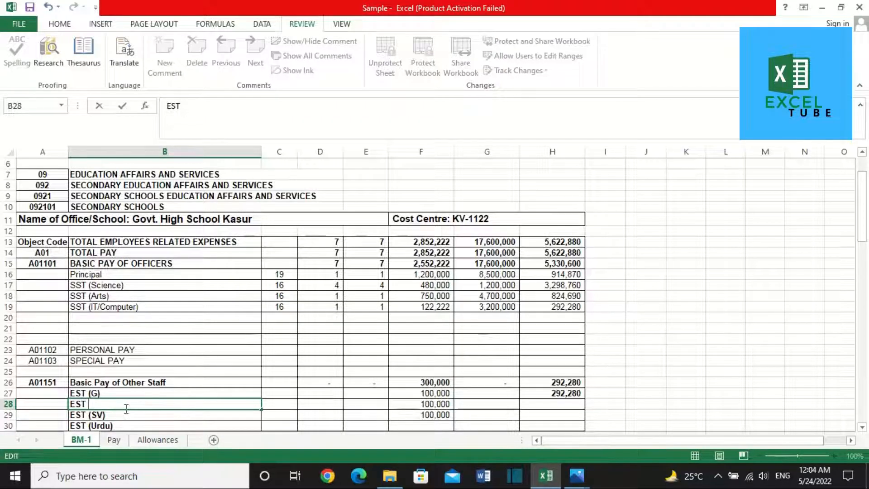
text(Science))
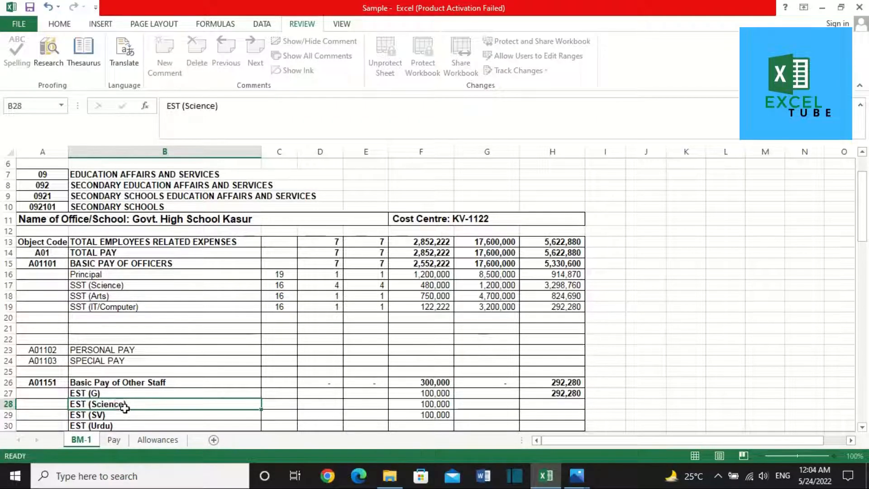
key(Tab)
key(Tab)
key(Tab)
key(Tab)
key(Tab)
key(Tab)
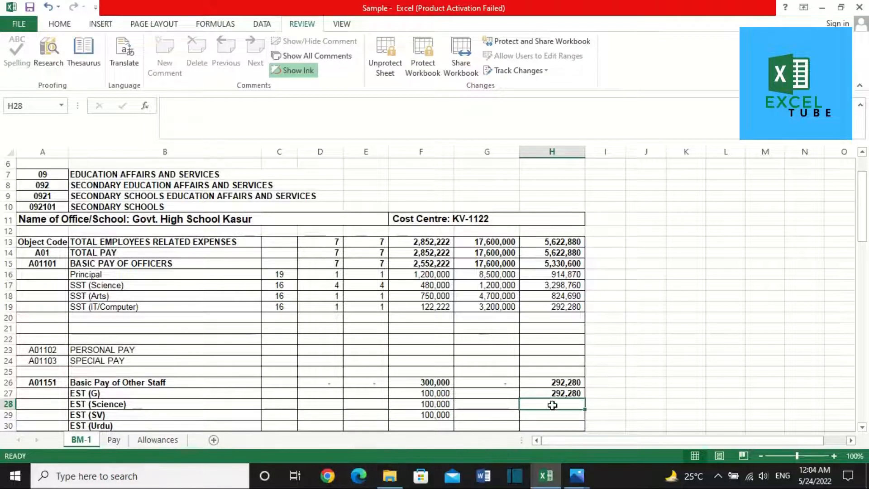
Step: Paste the 681,550 EST (Sci) total into H28 as a value
click(125, 438)
key(ctrl+c)
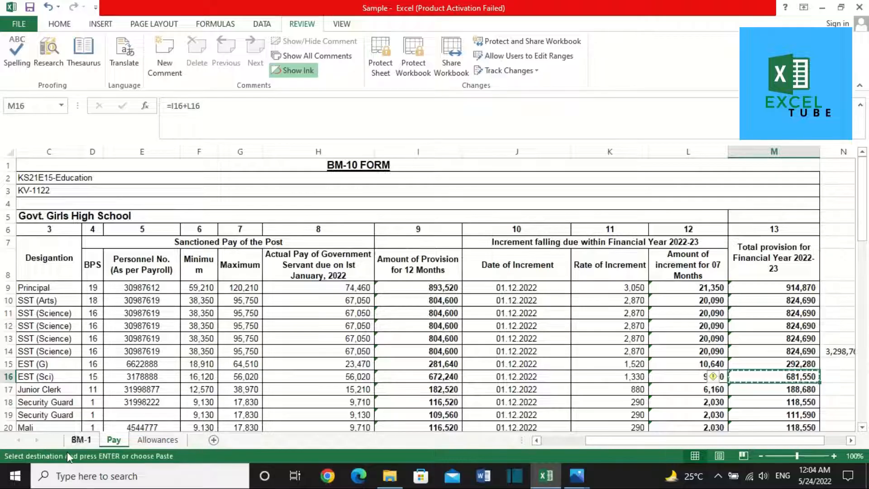
click(82, 438)
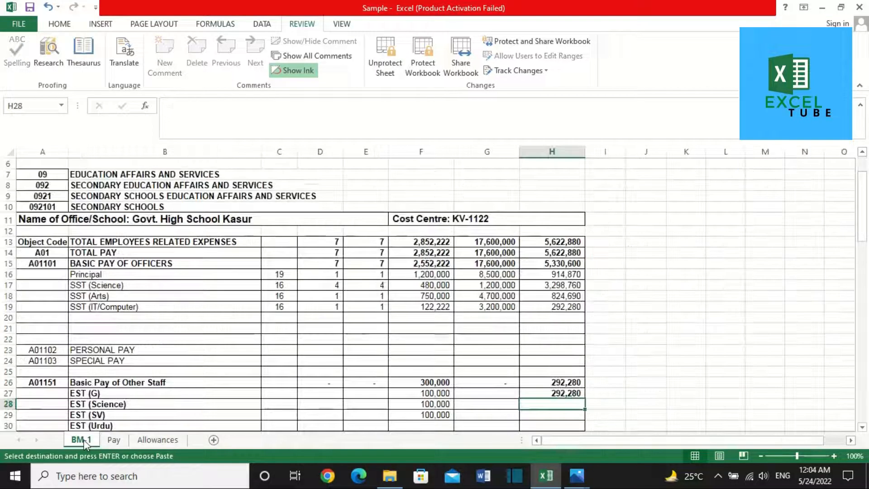
right_click(563, 406)
click(610, 225)
click(254, 385)
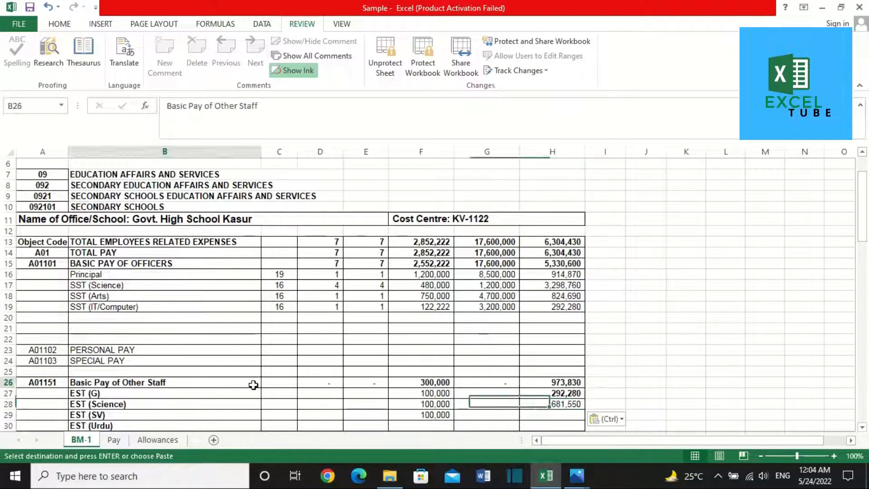
key(Down)
key(Down)
key(Down)
key(Down)
key(Down)
key(Down)
key(Down)
key(Down)
key(Down)
key(Down)
key(Down)
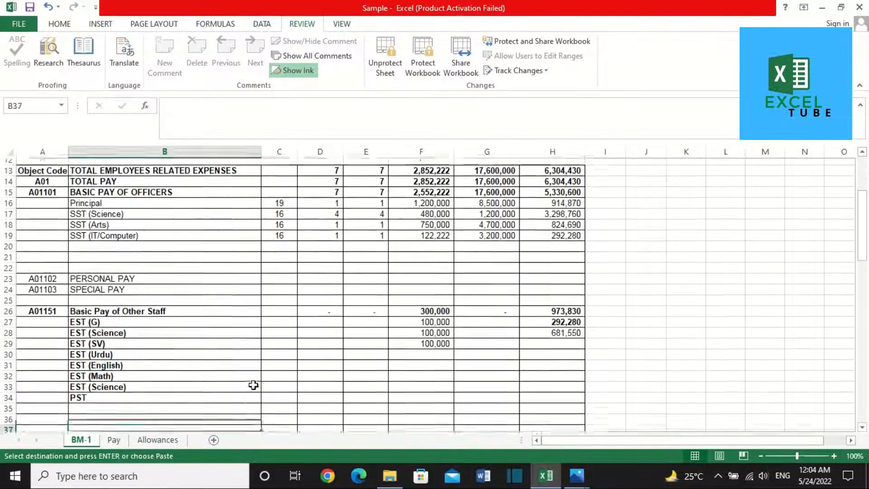
Step: Locate BM-1's House Rent Allowance 2022-23 estimate cell
click(180, 390)
key(Down)
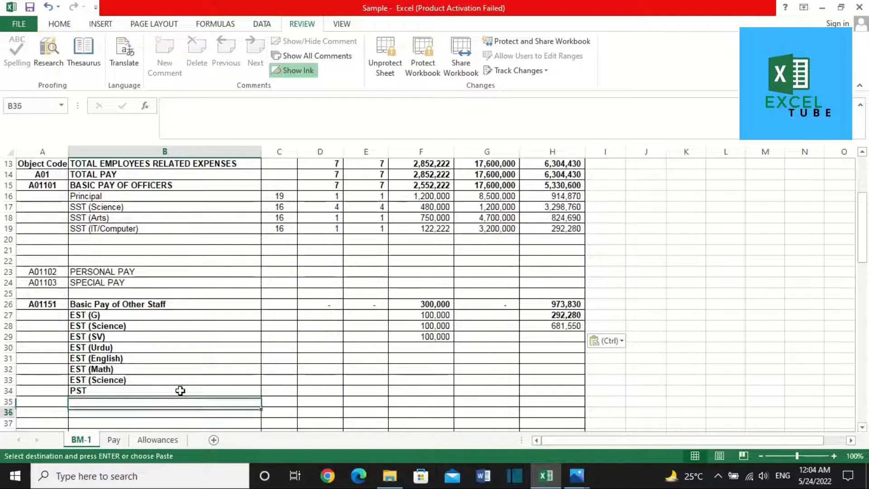
key(Down)
key(Down)
key(Down)
key(Down)
key(Down)
key(Down)
key(Down)
key(Down)
key(Down)
key(Down)
key(Down)
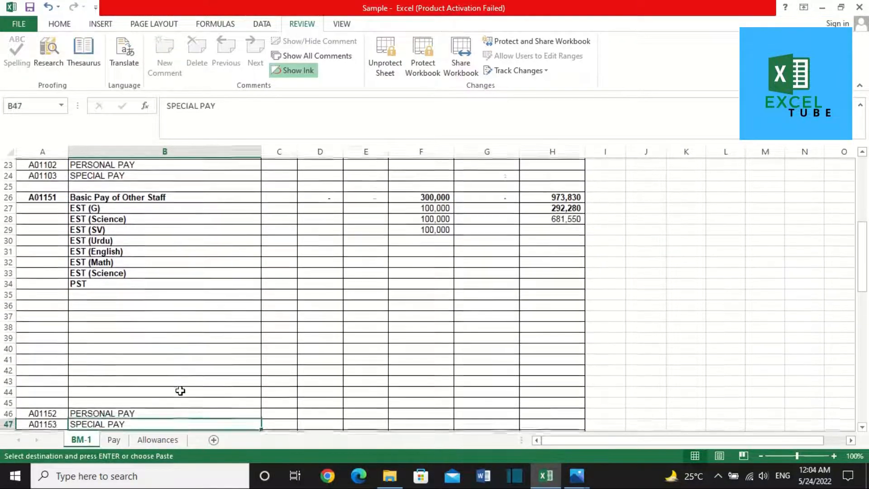
key(Down)
key(Down)
key(Down)
key(Down)
key(Down)
key(Down)
key(Down)
key(Down)
key(Down)
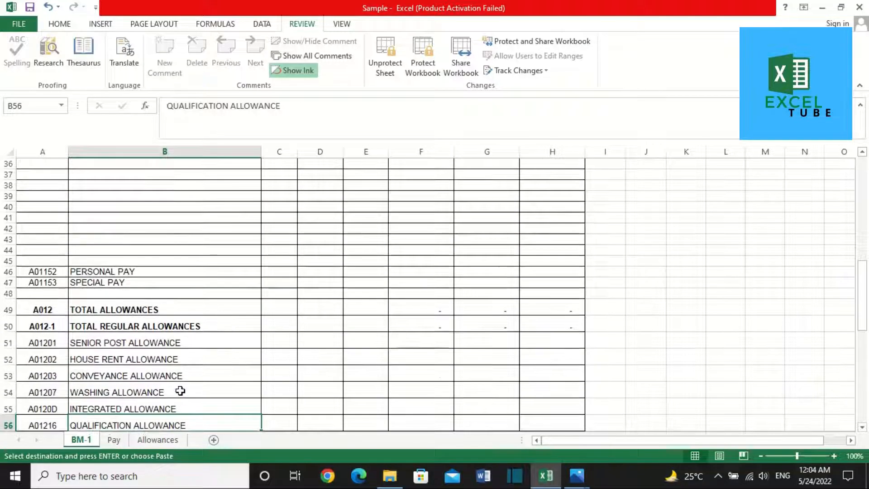
click(335, 336)
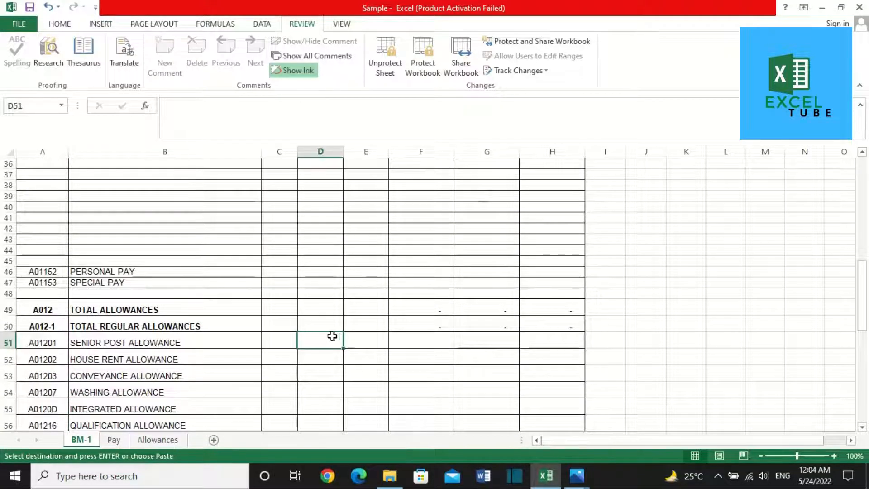
click(209, 362)
key(Right)
key(Right)
key(Right)
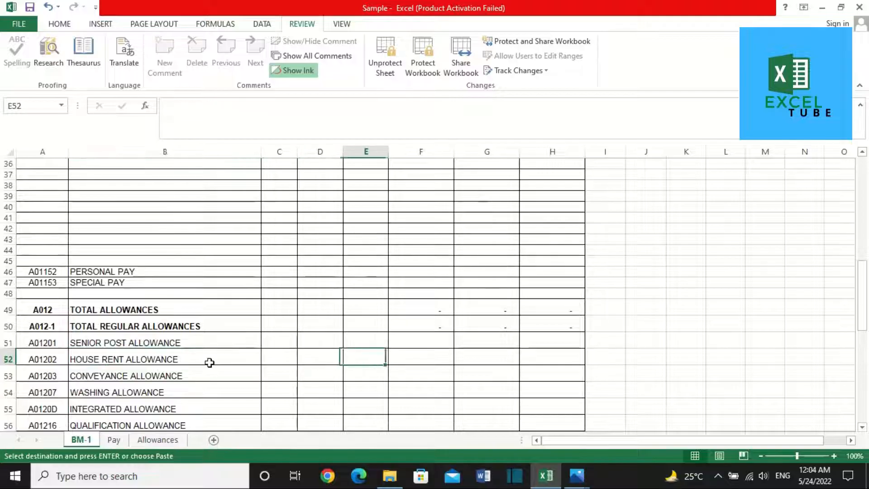
key(Right)
key(Right)
key(Right)
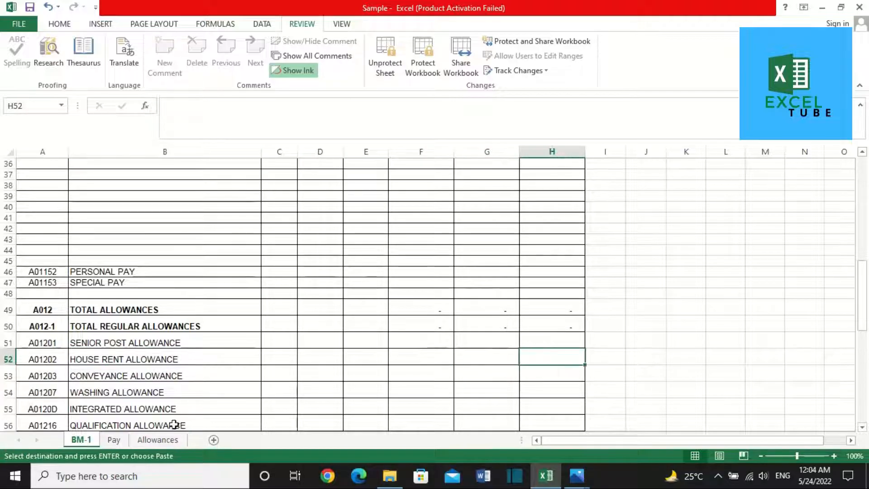
Step: Find the House Rent Allowance monthly total on the Allowances sheet
click(156, 440)
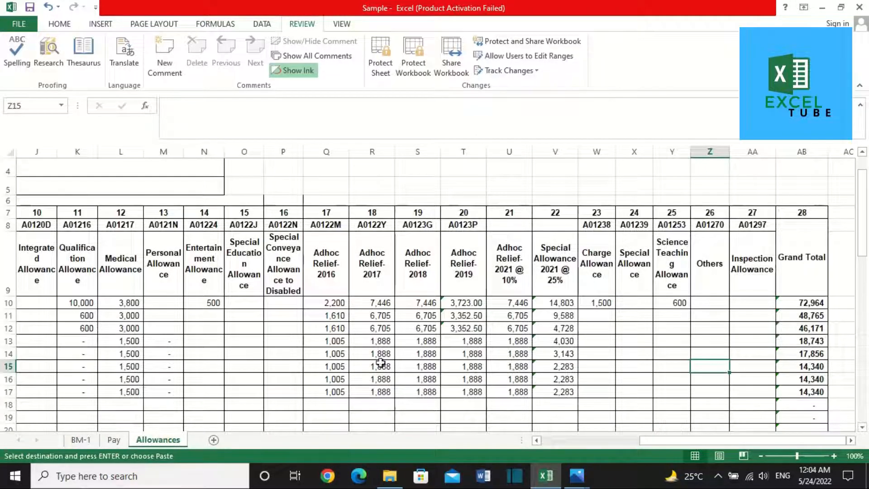
click(370, 354)
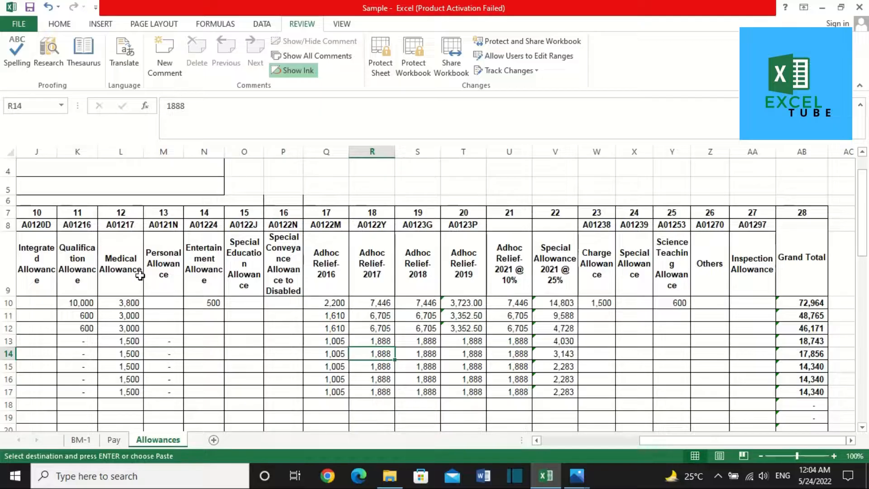
click(140, 276)
key(Left)
key(Left)
key(Left)
key(Left)
key(Left)
key(Left)
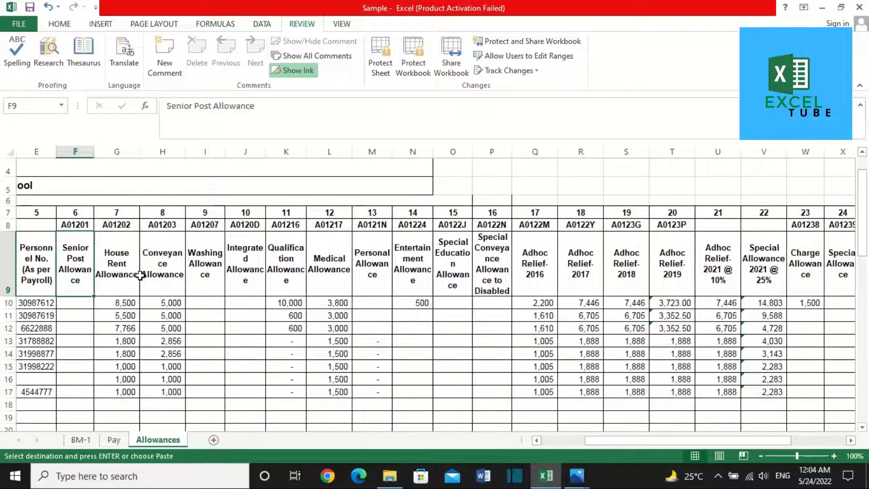
key(Right)
key(ctrl+Down)
key(ctrl+Down)
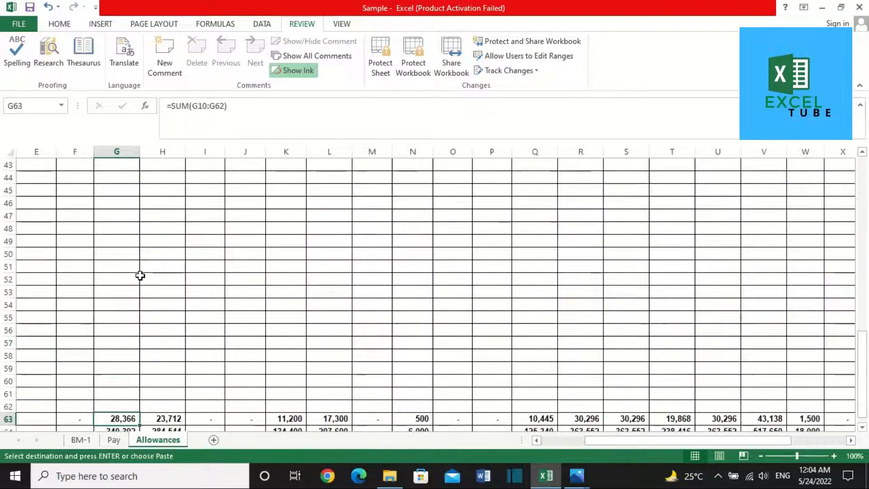
key(Down)
key(Down)
key(Up)
key(Up)
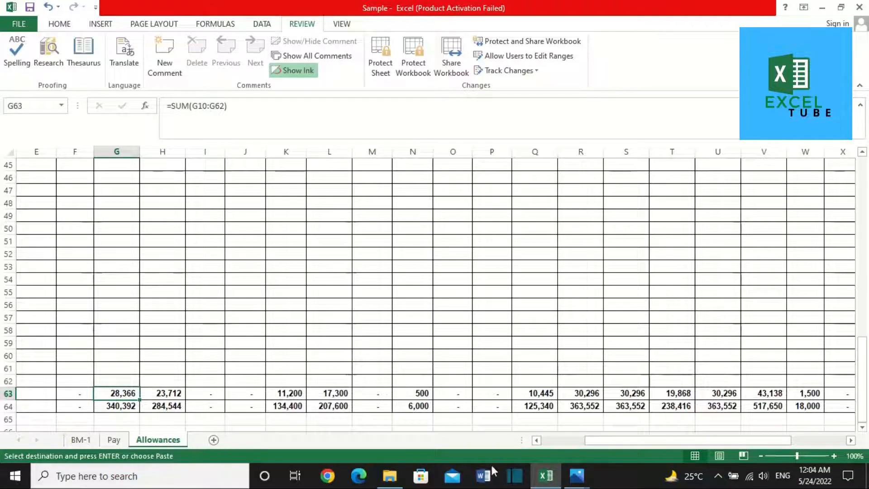
Step: Check the House Rent yearly total's formula and copy its value 340,392
drag(647, 445, 382, 454)
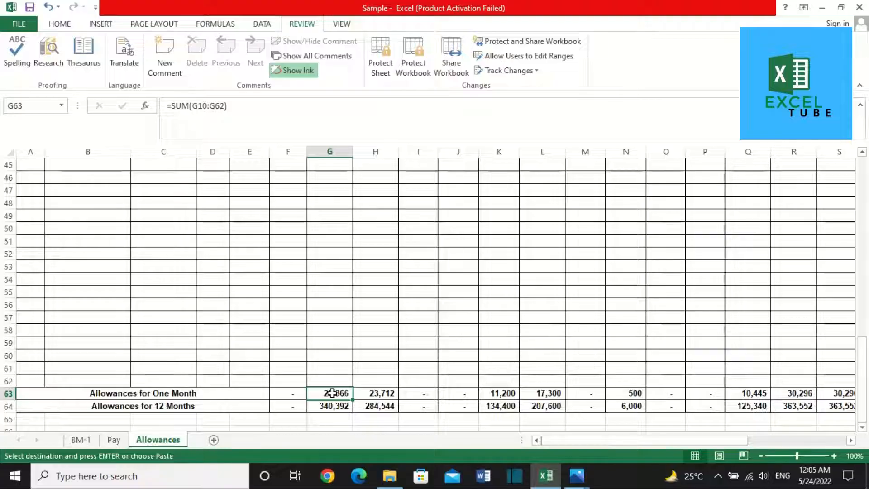
key(Down)
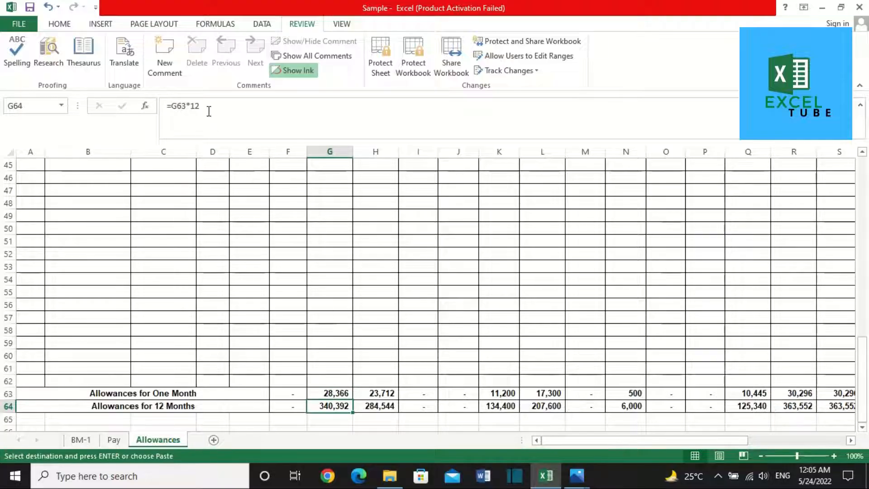
click(209, 112)
key(Return)
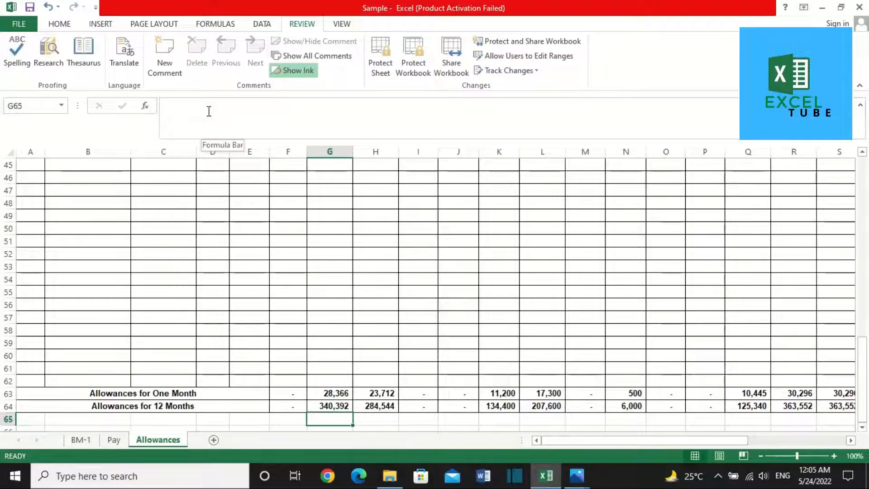
key(Up)
key(ctrl+c)
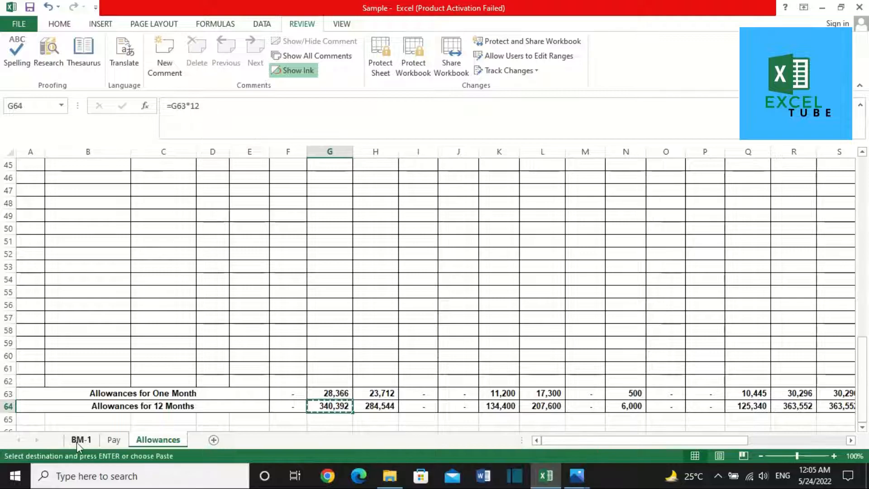
Step: Paste 340,392 as a value into BM-1's House Rent Allowance estimate, then return to Allowances
click(78, 440)
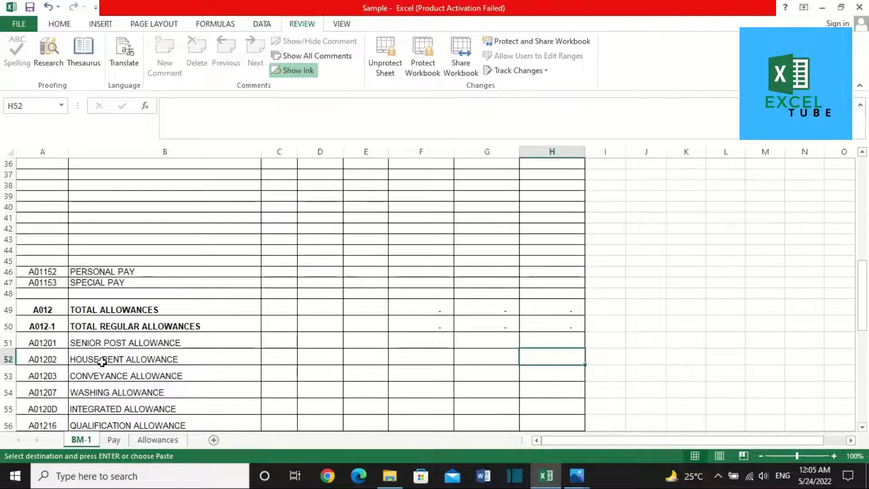
right_click(553, 358)
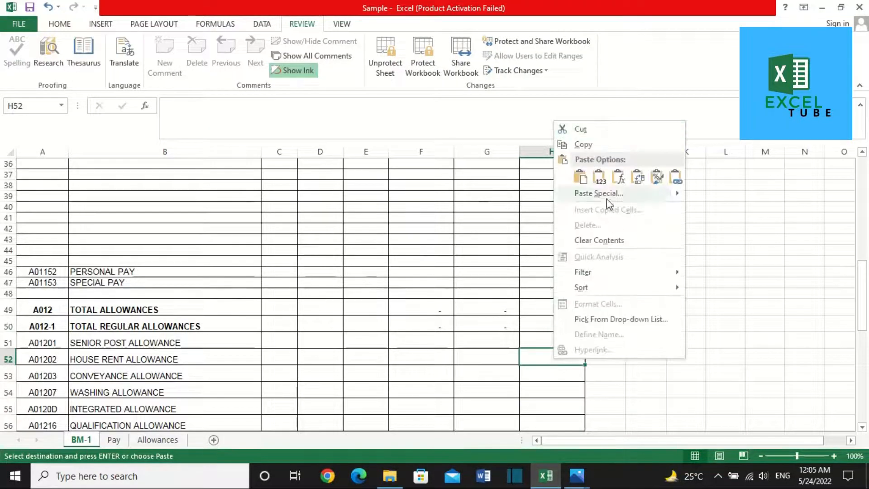
click(599, 177)
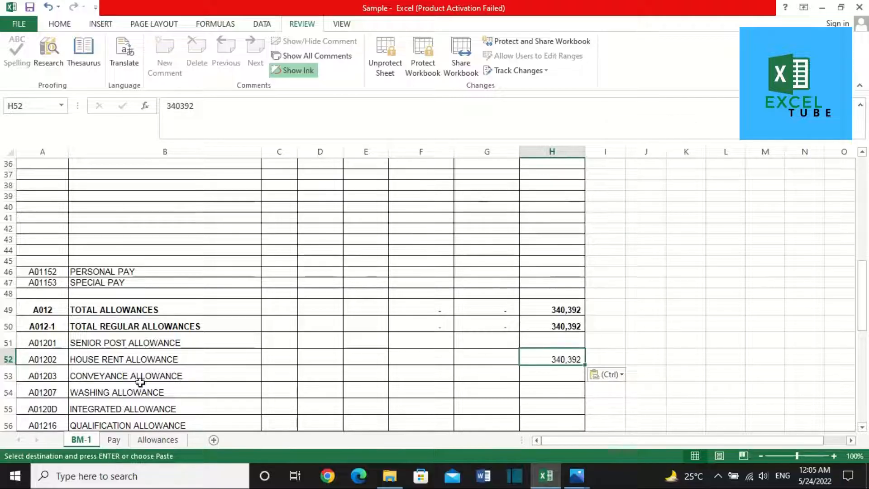
click(135, 440)
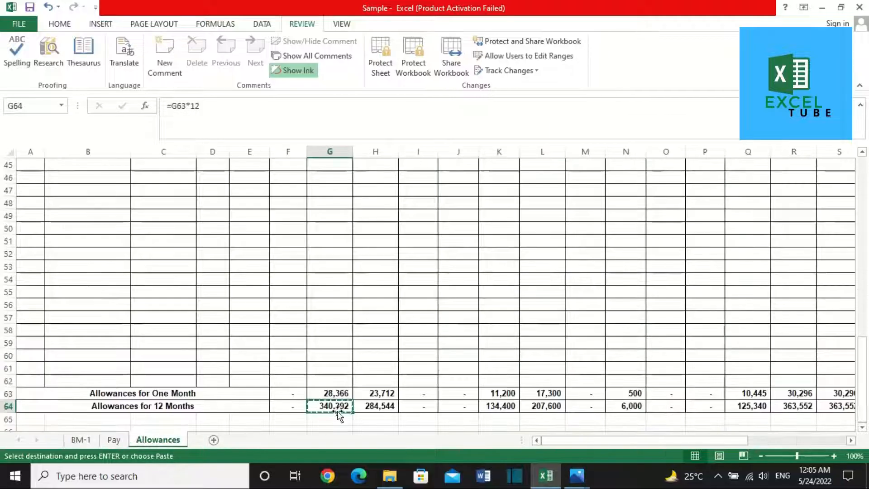
click(392, 363)
Step: Freeze the Allowances sheet's heading rows above row 10
key(ctrl+Up)
key(ctrl+Up)
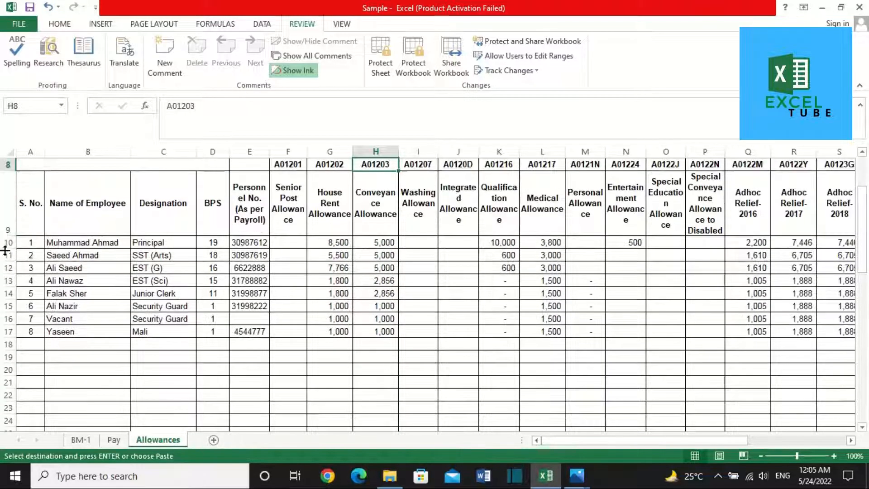
click(4, 243)
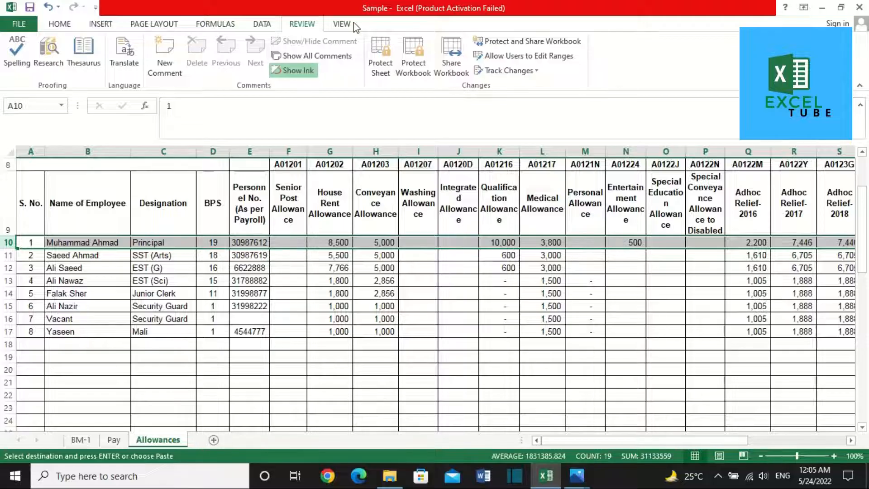
click(260, 25)
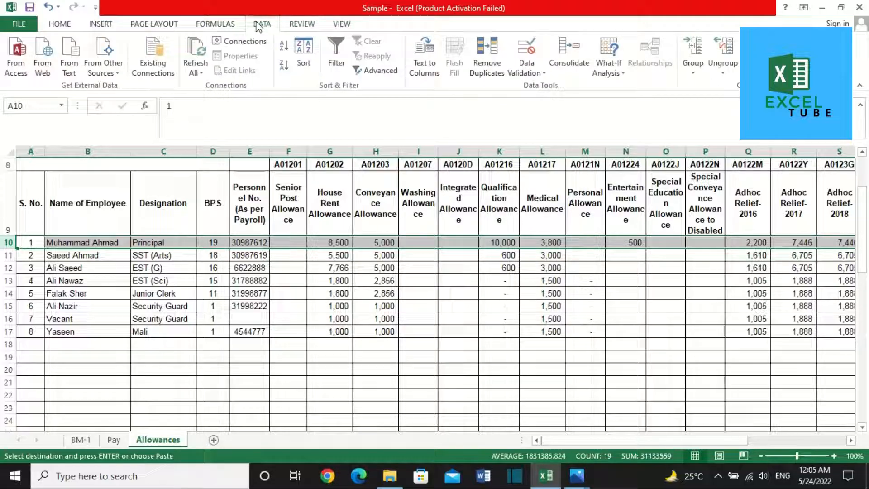
click(351, 27)
click(412, 66)
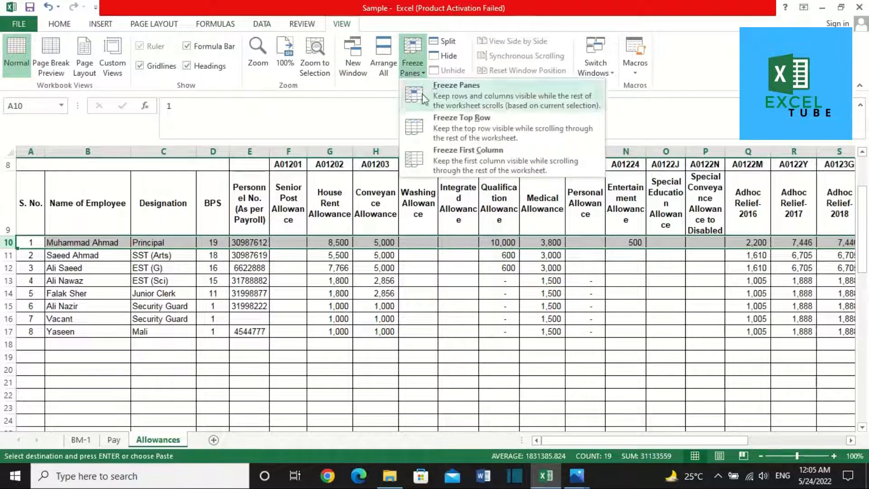
click(483, 130)
scroll(337, 253, down, 3)
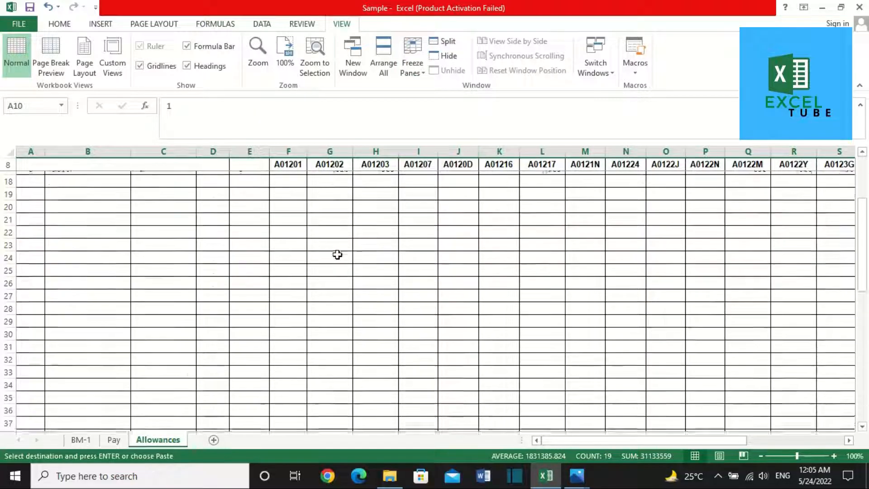
scroll(337, 255, up, 3)
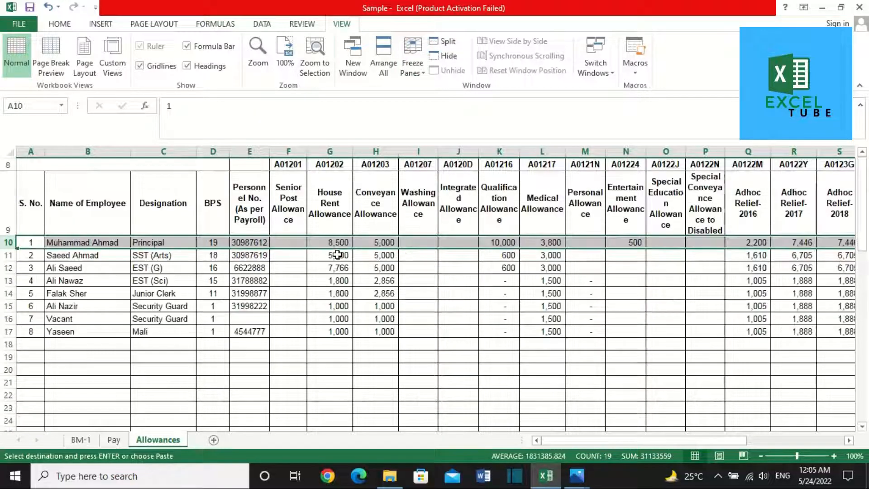
click(412, 66)
click(416, 84)
click(417, 81)
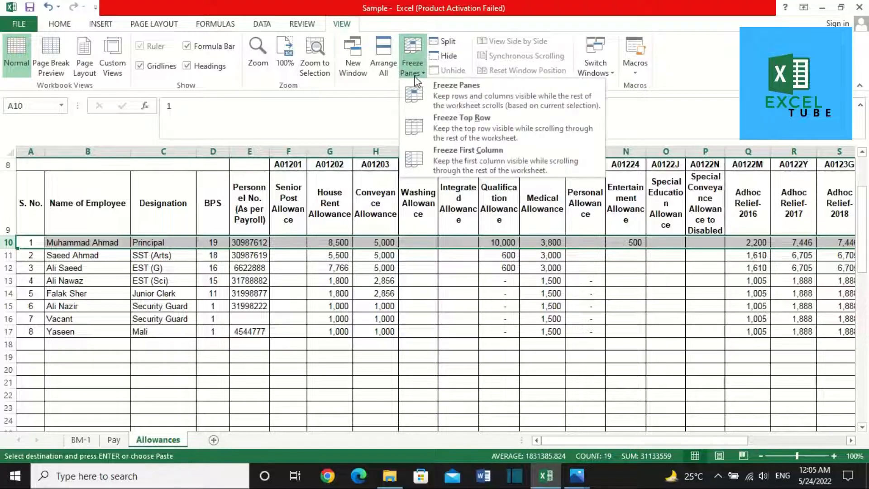
click(421, 88)
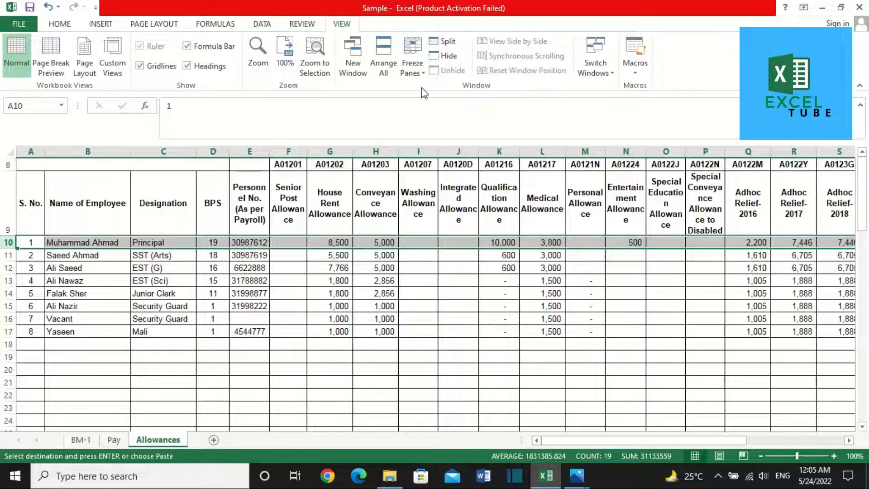
Step: Copy the Conveyance Allowance yearly total 284,544 from the Allowances sheet
click(366, 293)
key(Down)
key(Down)
key(Down)
key(Down)
key(Down)
key(Down)
key(Down)
key(Down)
key(Down)
key(Down)
key(Down)
key(Down)
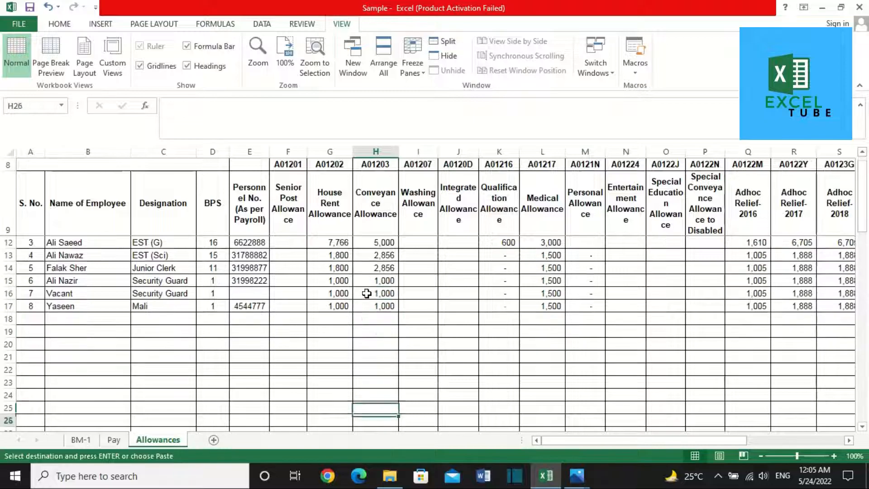
key(Down)
key(Down)
key(Down)
key(Down)
key(Down)
key(Down)
key(Down)
key(Down)
key(Down)
key(Down)
key(Down)
key(Down)
key(Down)
key(Down)
key(Down)
key(Down)
key(Down)
key(Down)
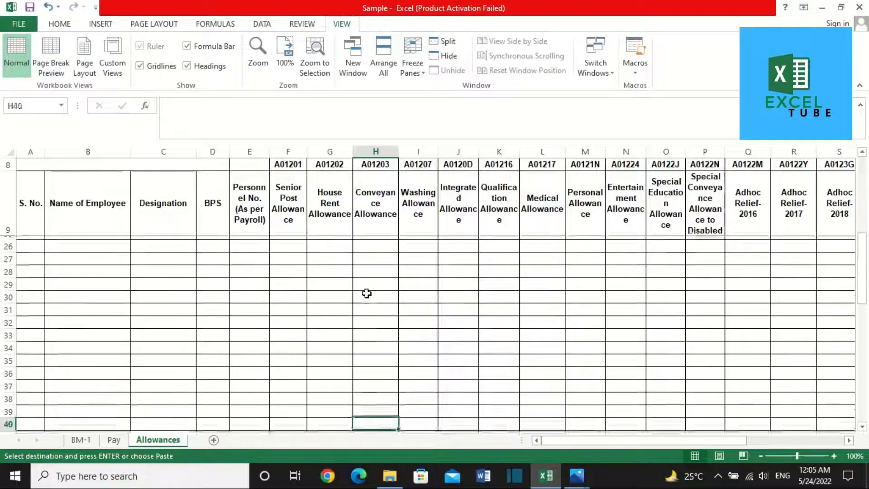
click(372, 224)
click(388, 295)
key(ctrl+Down)
key(Down)
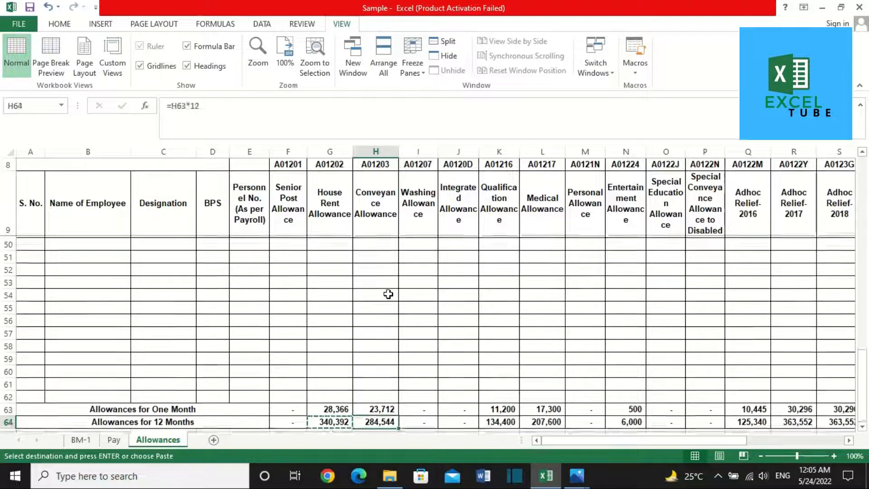
key(ctrl+c)
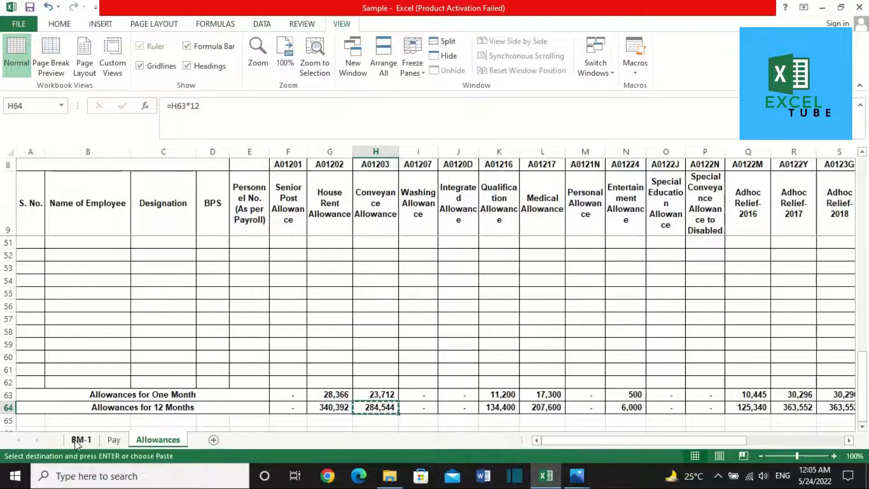
Step: Paste 284,544 as a value into BM-1's Conveyance Allowance estimate
click(77, 440)
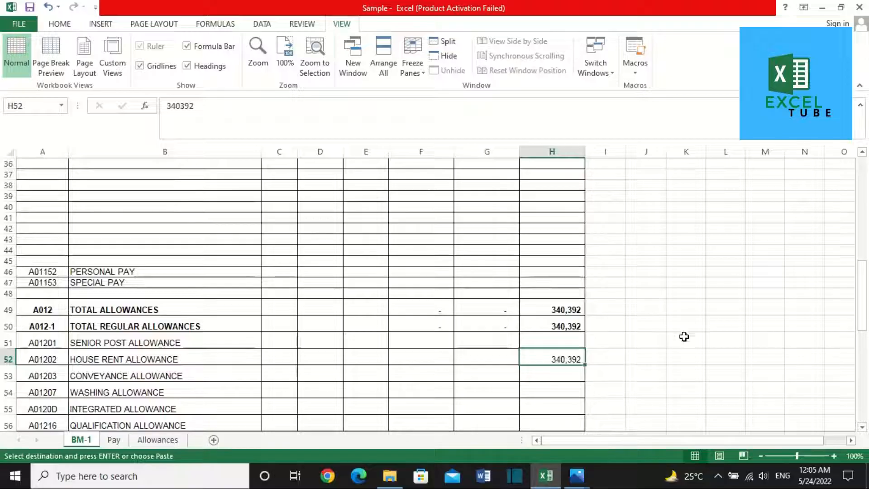
right_click(563, 371)
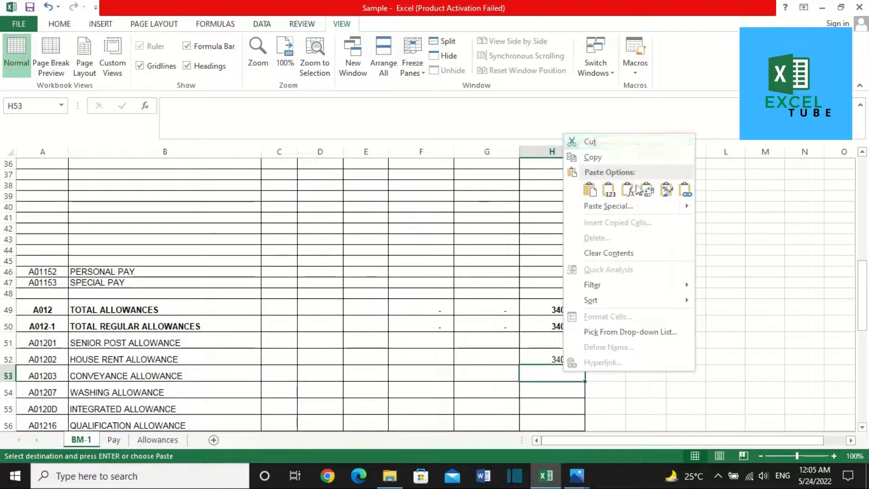
click(604, 197)
click(604, 195)
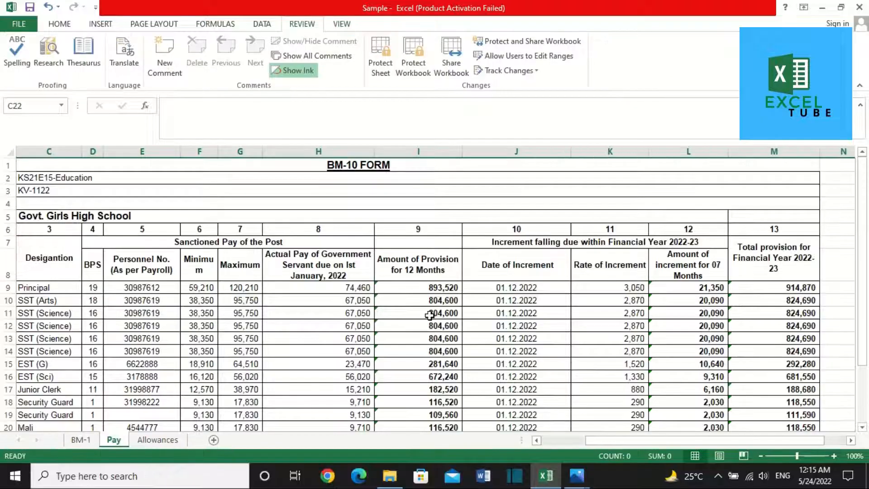
Step: Glance over the Pay and Allowances sheets, then return to BM-1
click(718, 476)
click(718, 477)
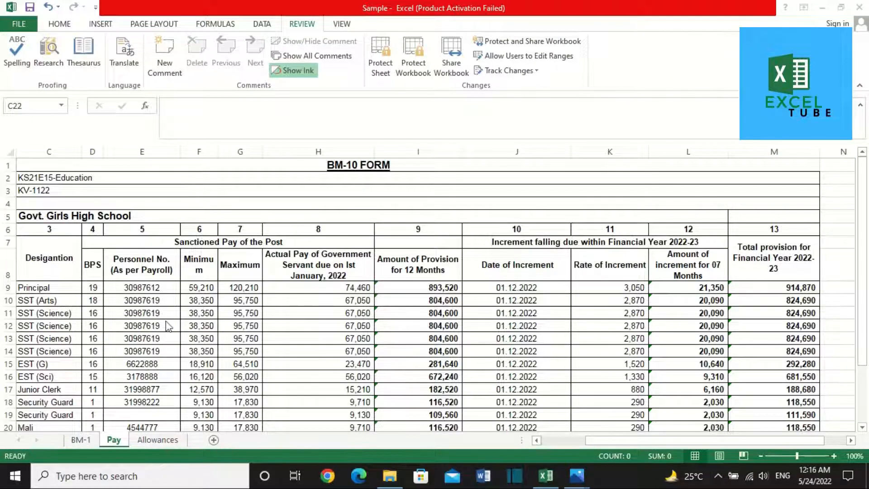
key(Down)
key(Down)
key(Up)
key(Up)
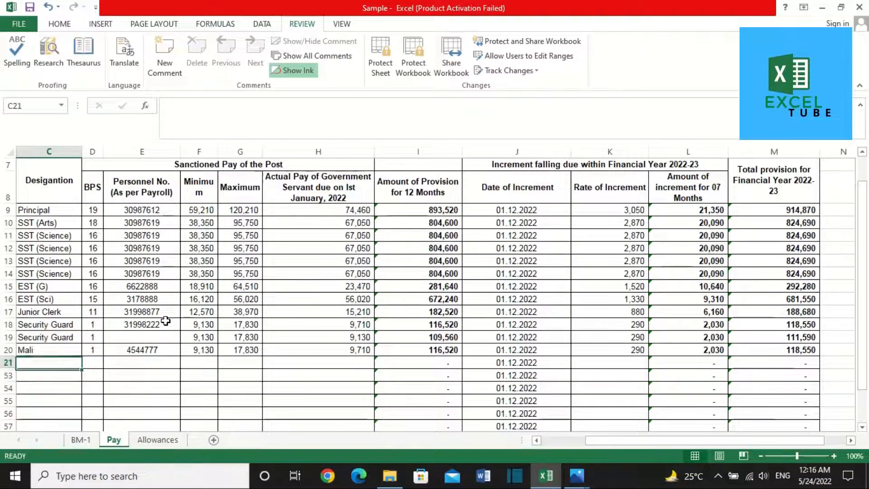
click(163, 440)
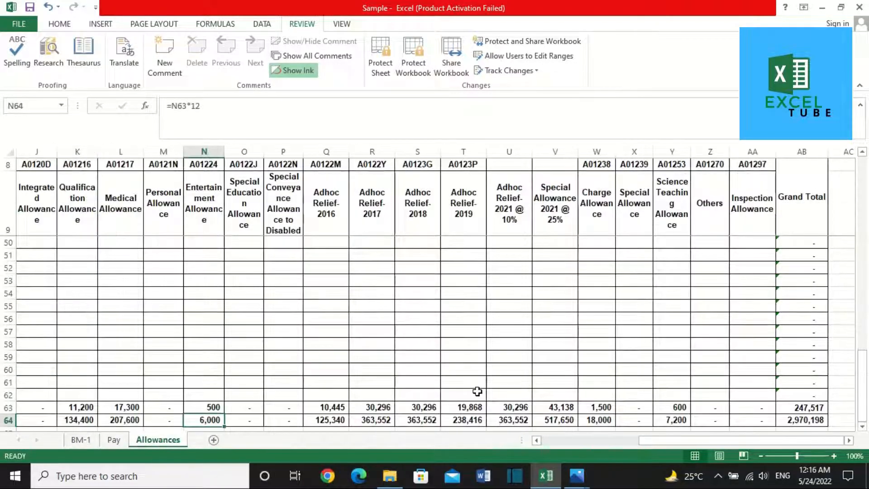
scroll(306, 359, up, 13)
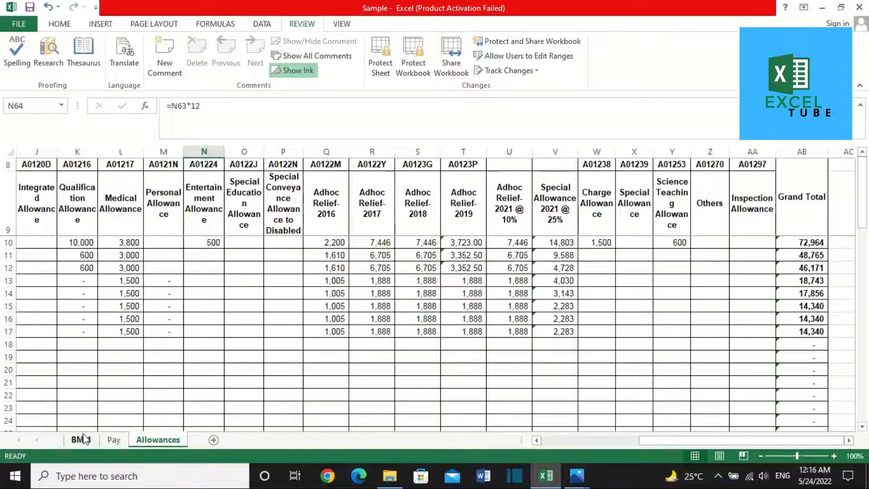
click(82, 439)
scroll(295, 361, down, 2)
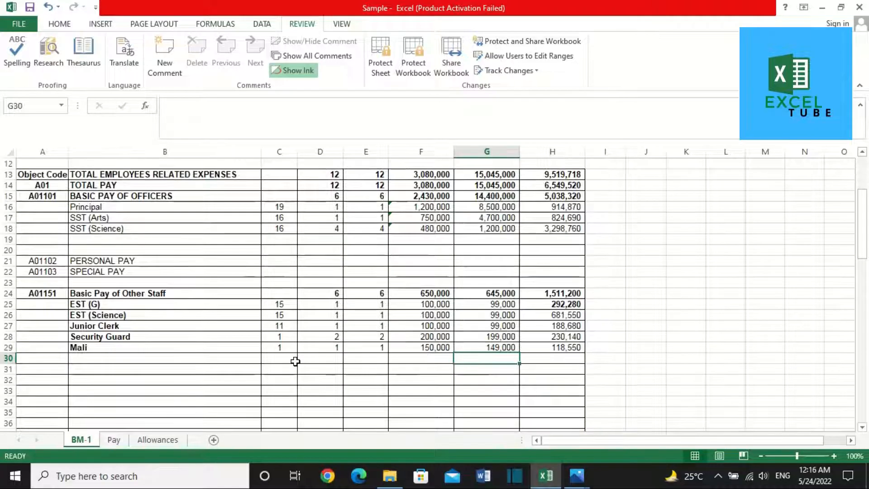
scroll(295, 361, up, 4)
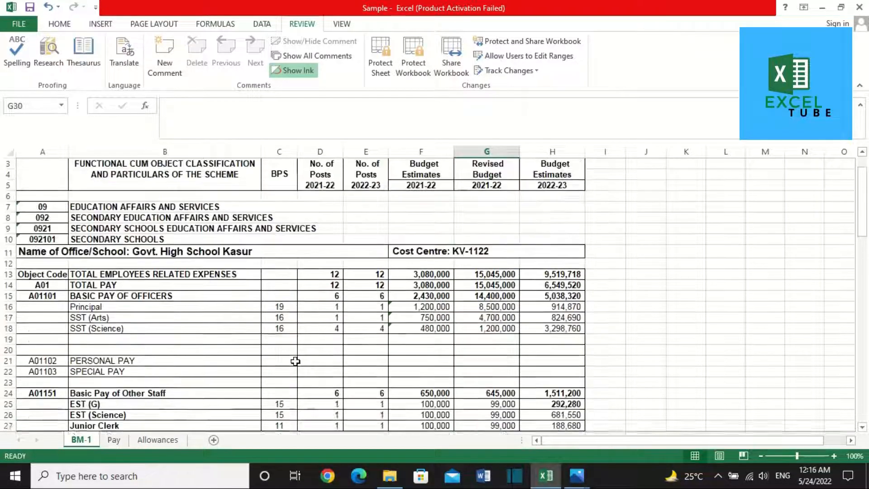
Step: Review the Principal row on BM-1, including its 2022-23 estimate of 914,870
click(144, 344)
key(Up)
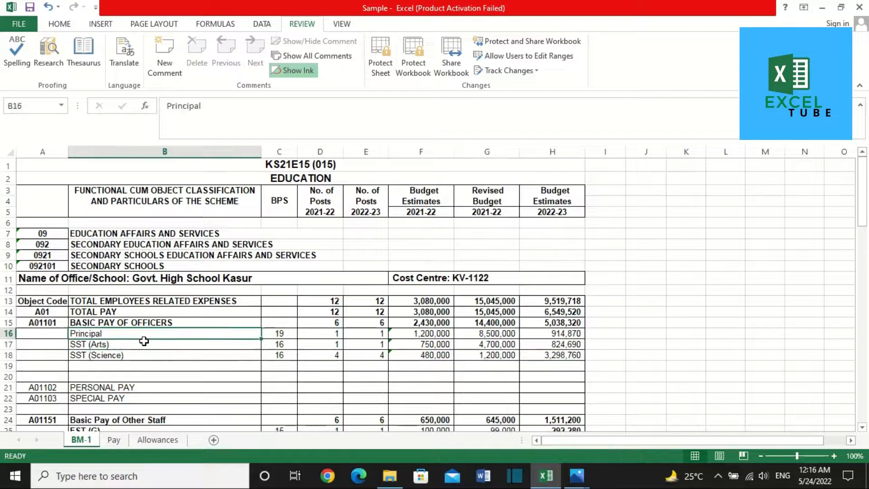
key(Right)
key(Right)
key(Right)
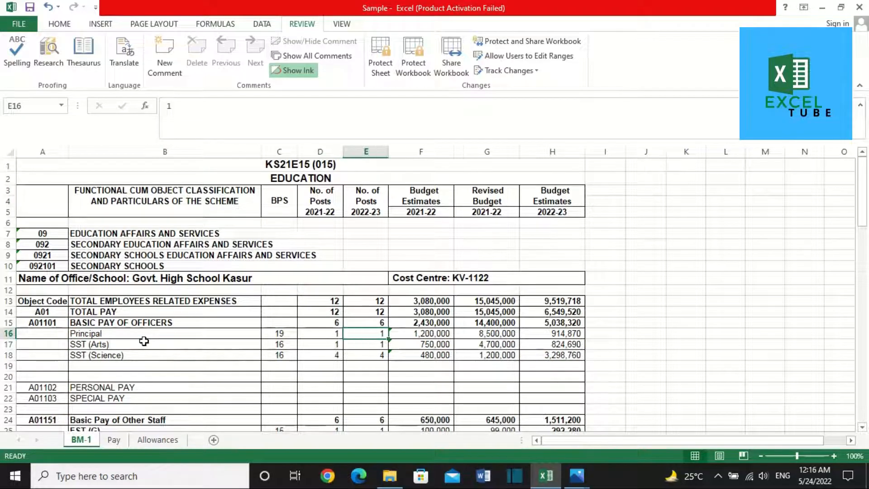
key(Left)
key(ctrl+c)
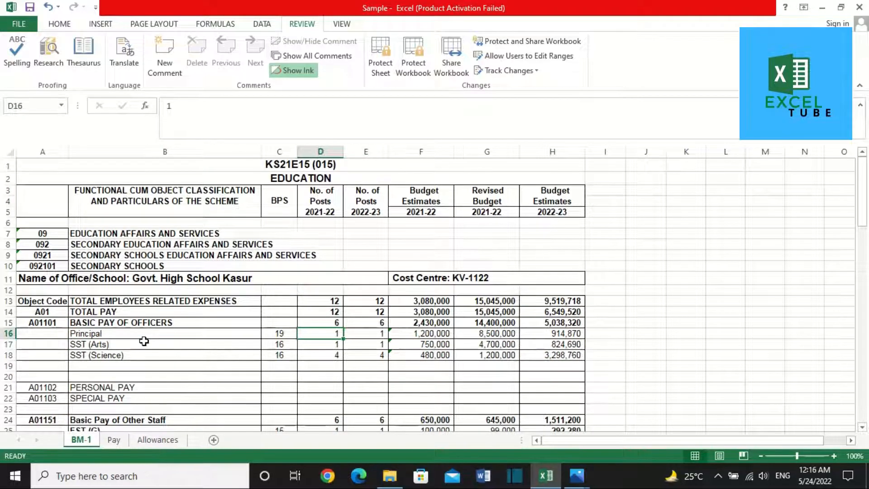
key(Right)
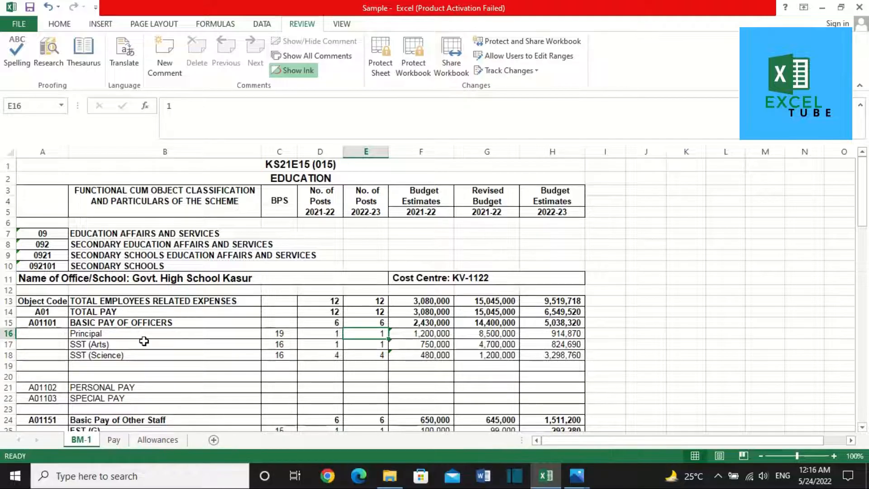
key(Right)
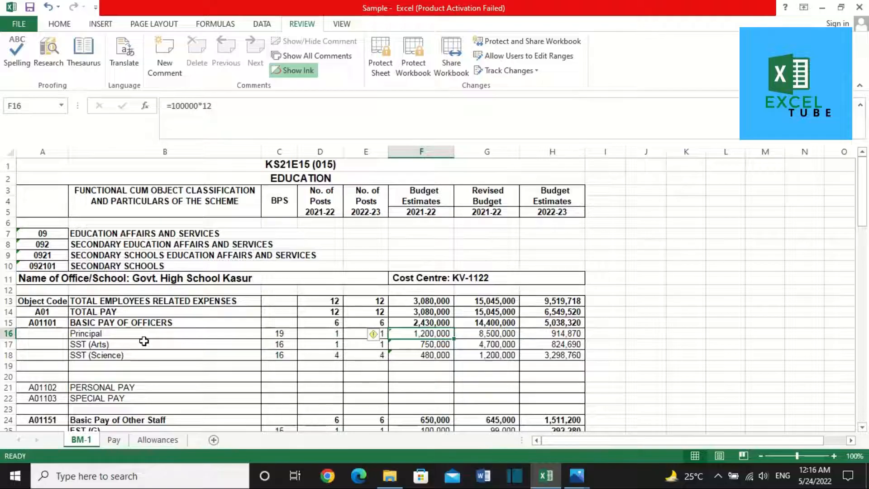
key(Right)
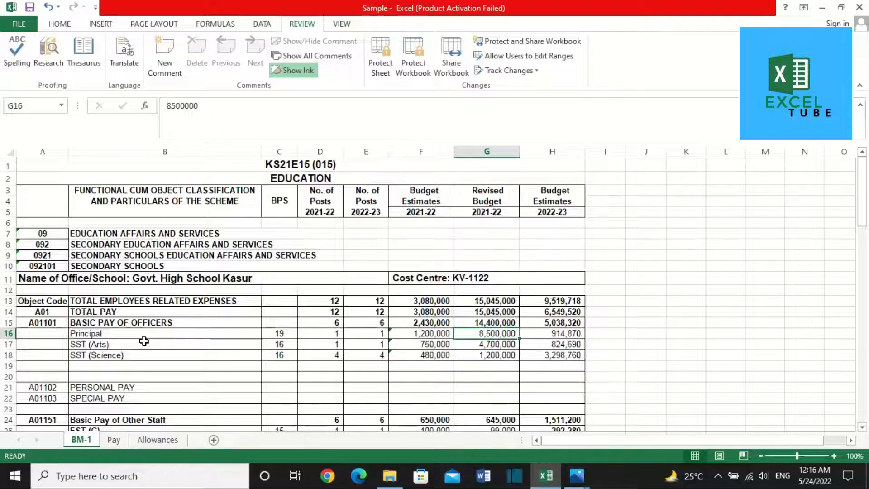
key(Right)
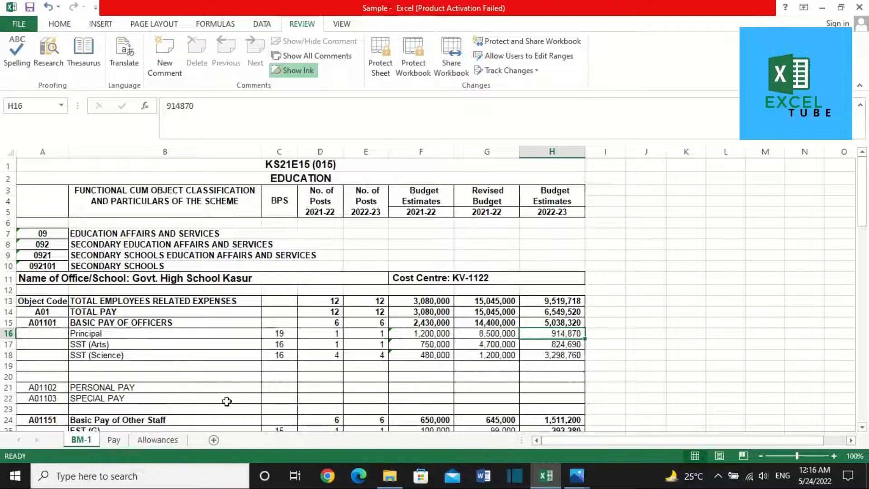
Step: Confirm the Principal's 914,870 total on the Pay sheet matches BM-1
click(115, 440)
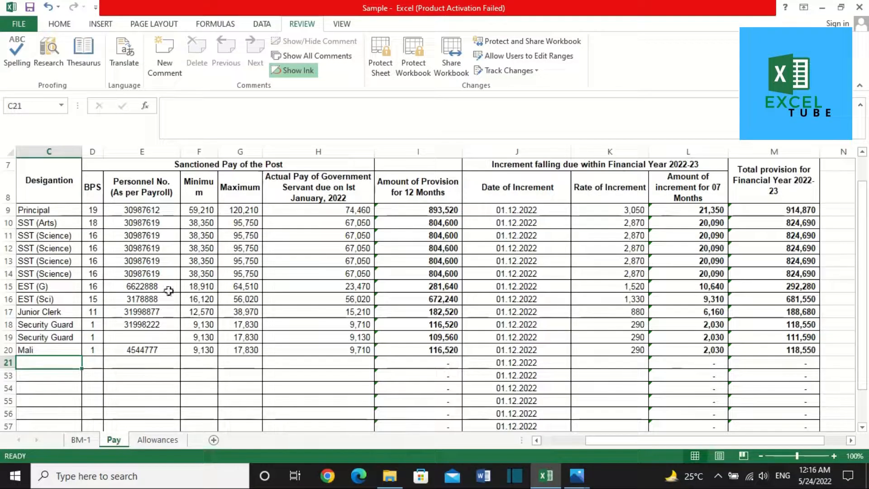
click(41, 219)
key(Up)
key(ctrl+Right)
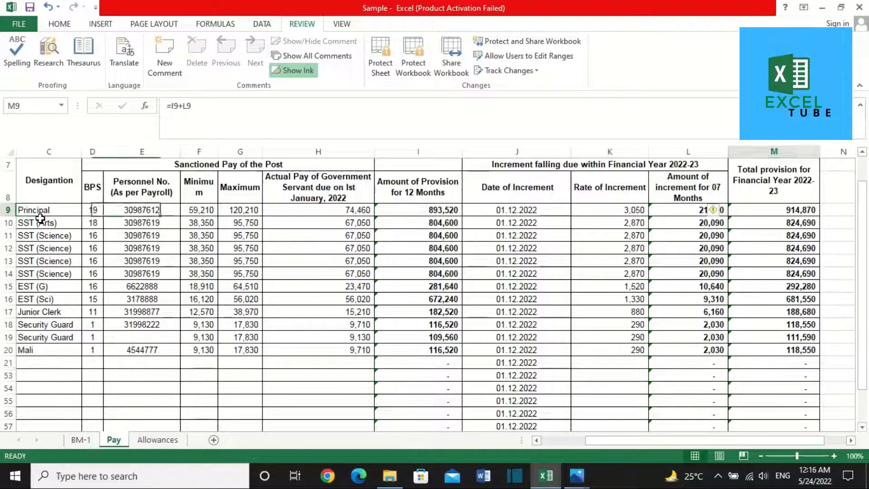
click(81, 439)
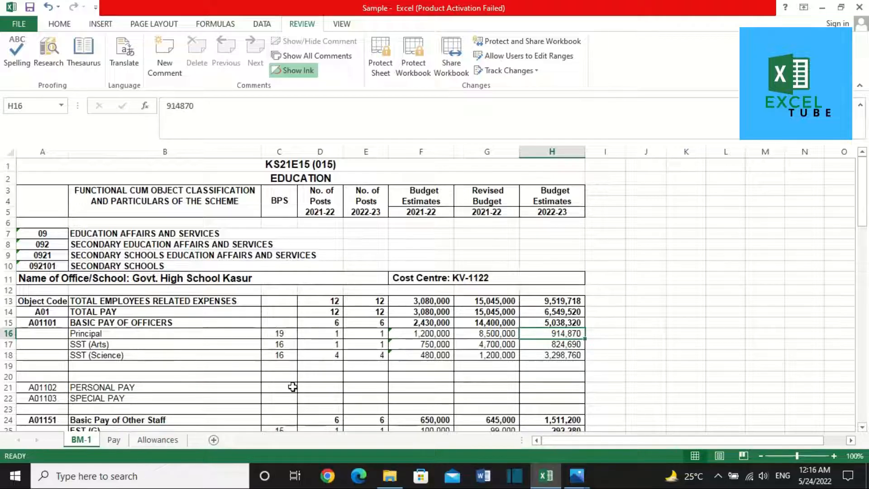
Step: Cross-check the SST (Arts) estimate of 824,690 between Pay and BM-1
click(115, 442)
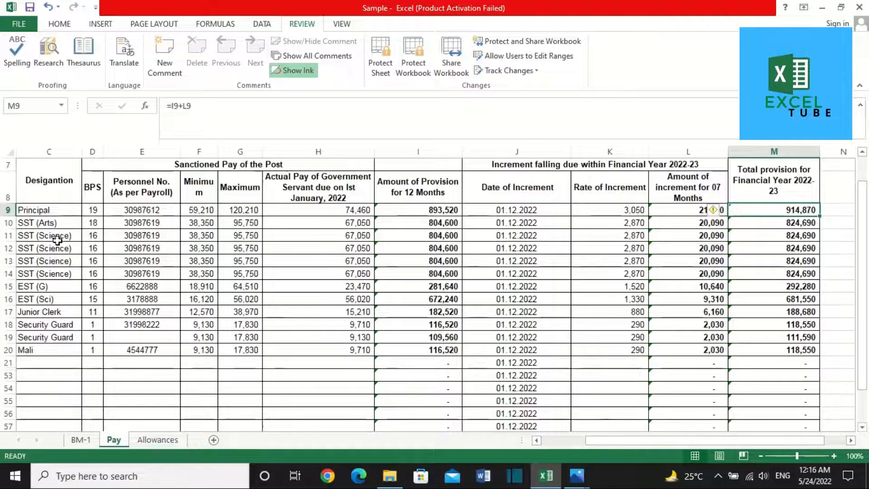
click(57, 238)
click(90, 222)
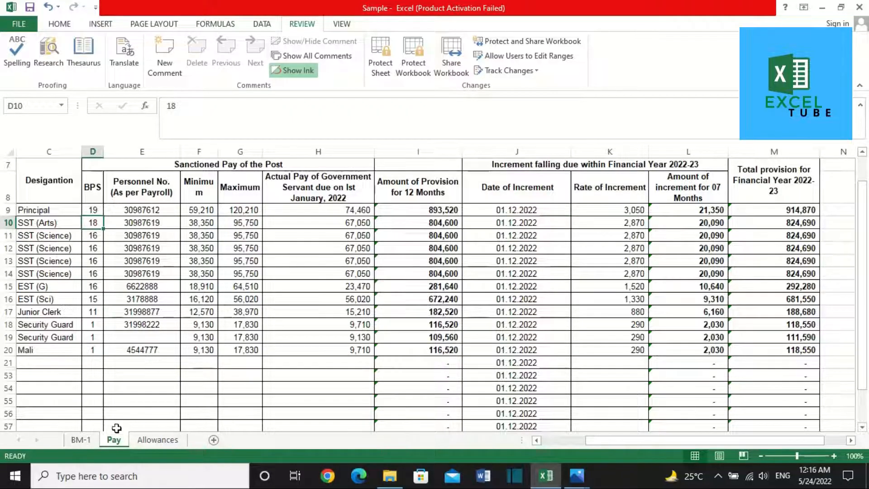
click(81, 439)
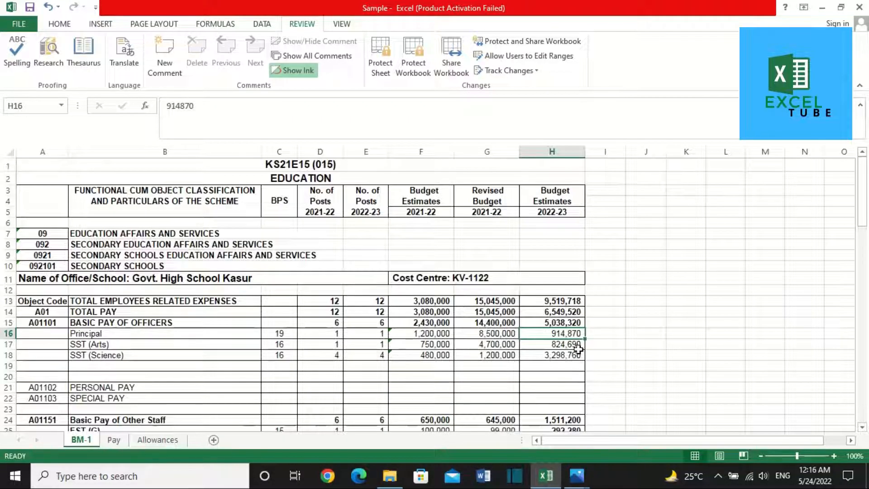
click(578, 348)
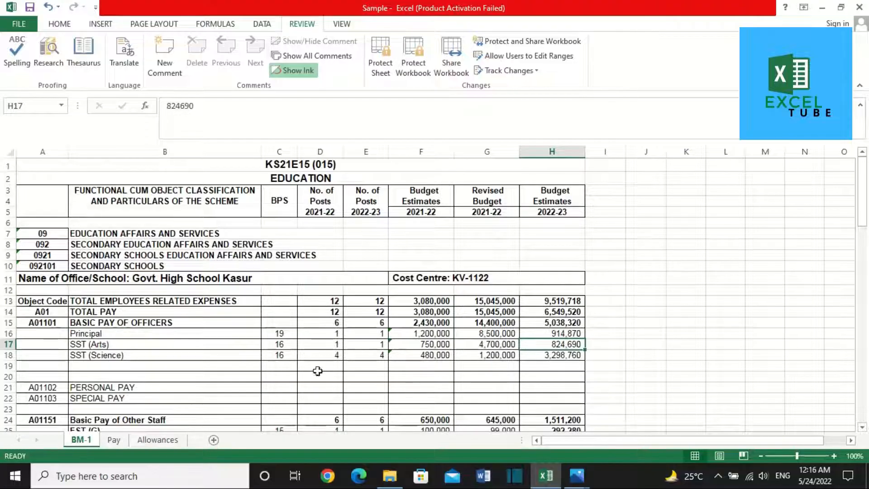
Step: Sum the four SST (Science) totals on Pay and compare with BM-1's 3,298,760
click(111, 439)
click(50, 239)
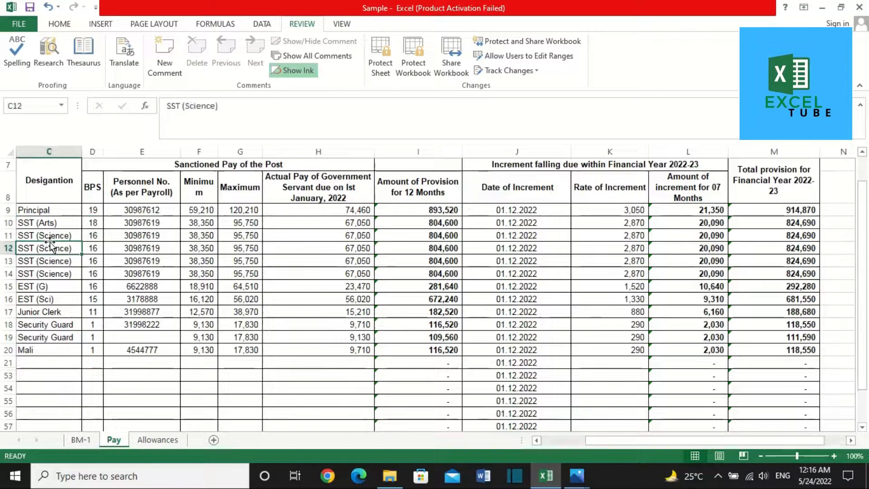
drag(50, 244, 50, 274)
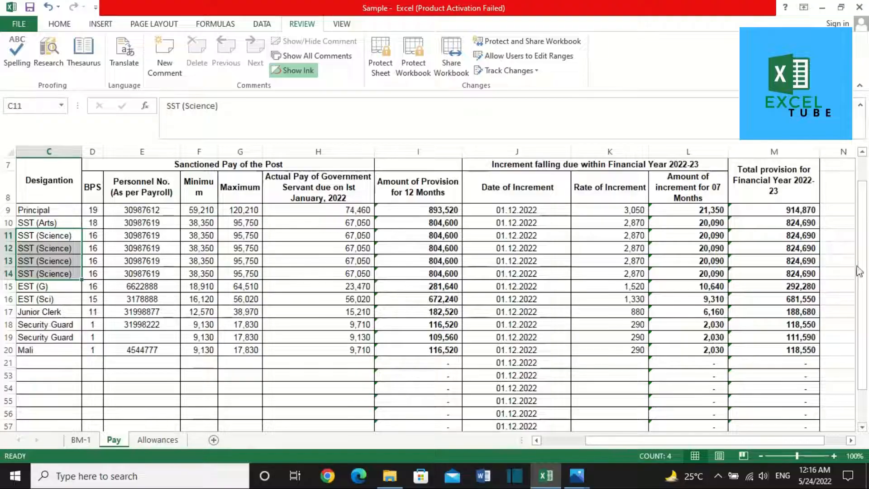
key(ctrl+Right)
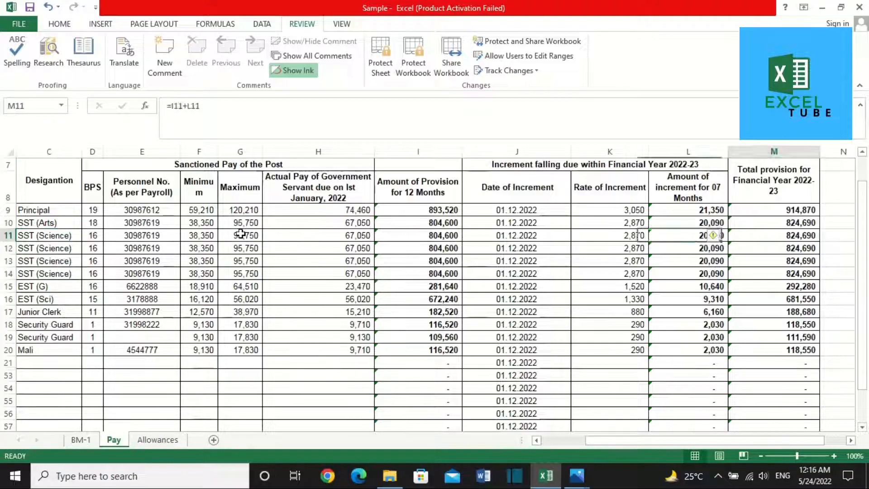
key(shift+Down)
key(shift+Down)
key(shift+Down)
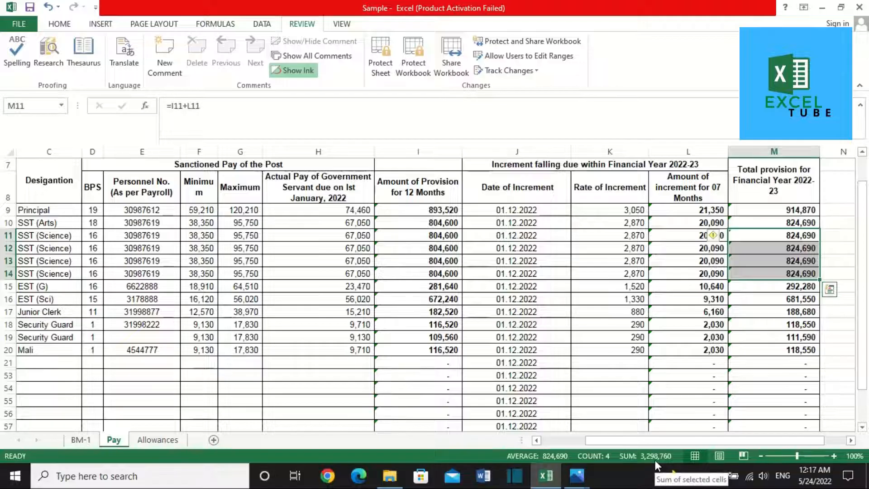
click(96, 440)
click(557, 358)
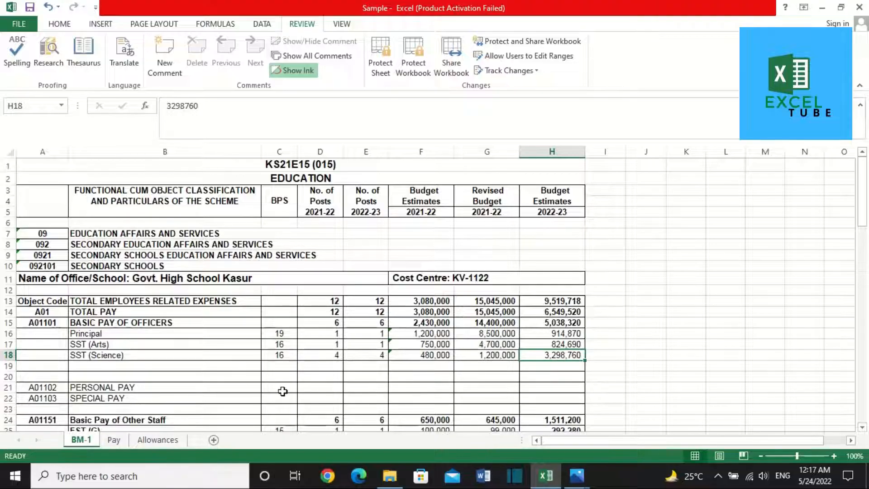
Step: Cross-check the EST (G) estimate of 292,280 against its Pay sheet total
scroll(283, 391, down, 1)
click(123, 390)
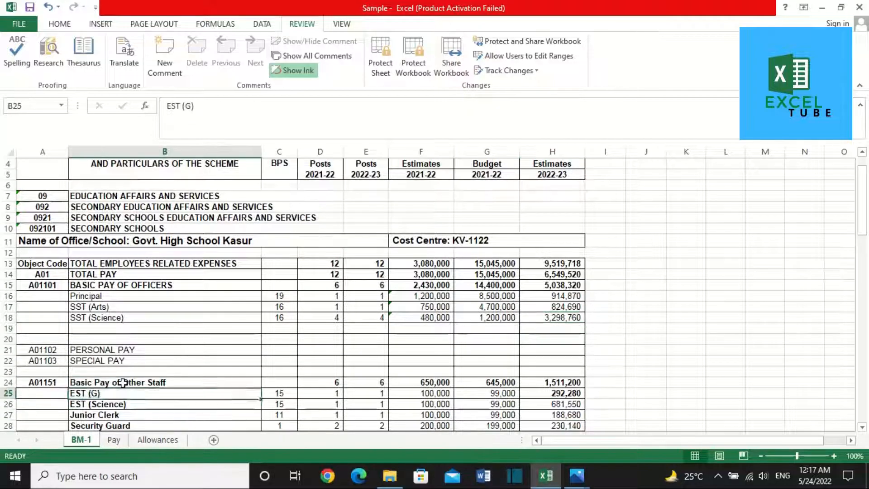
key(Down)
key(Down)
key(Down)
key(Down)
key(Down)
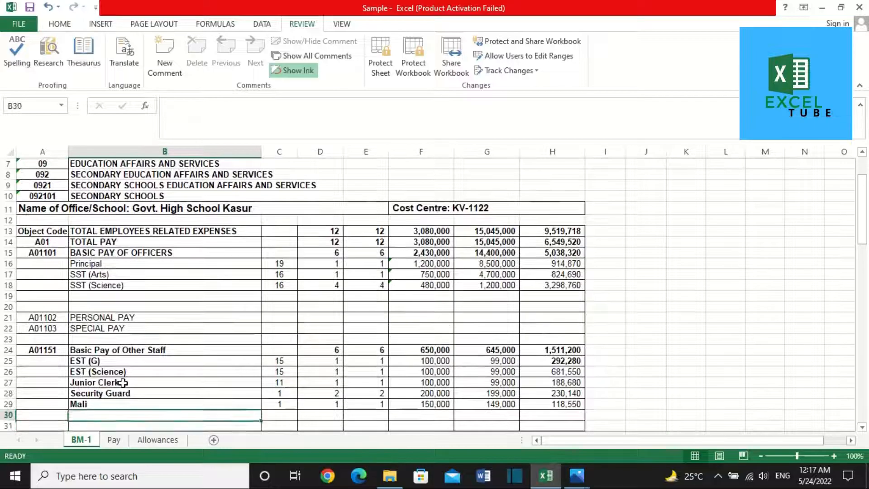
key(Up)
key(Up)
key(Up)
key(Up)
key(Up)
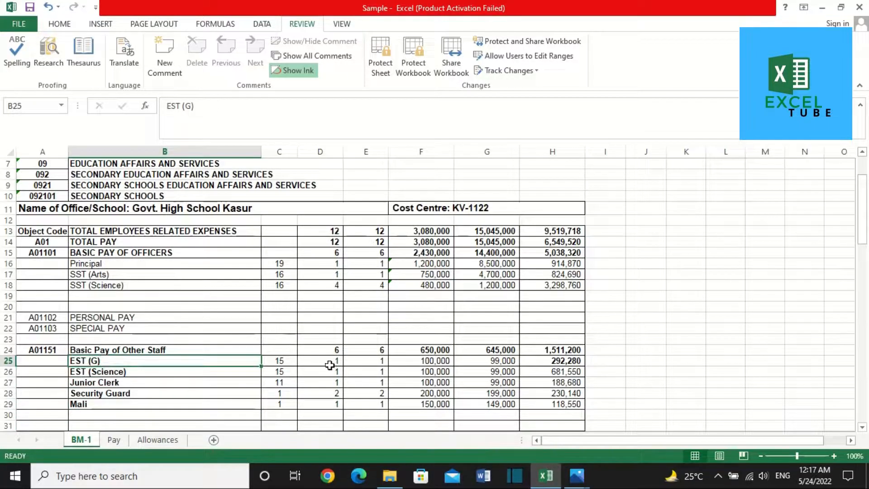
key(Down)
key(Right)
key(Right)
key(Right)
key(Right)
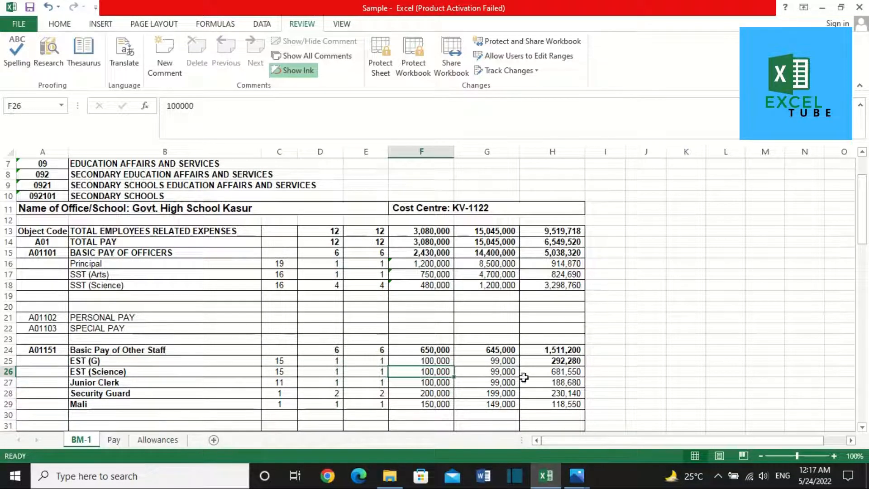
click(565, 362)
click(125, 441)
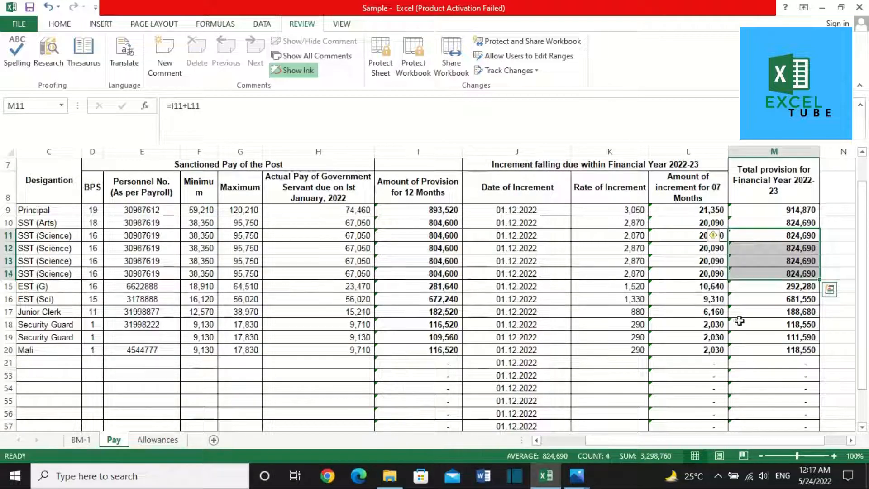
click(783, 286)
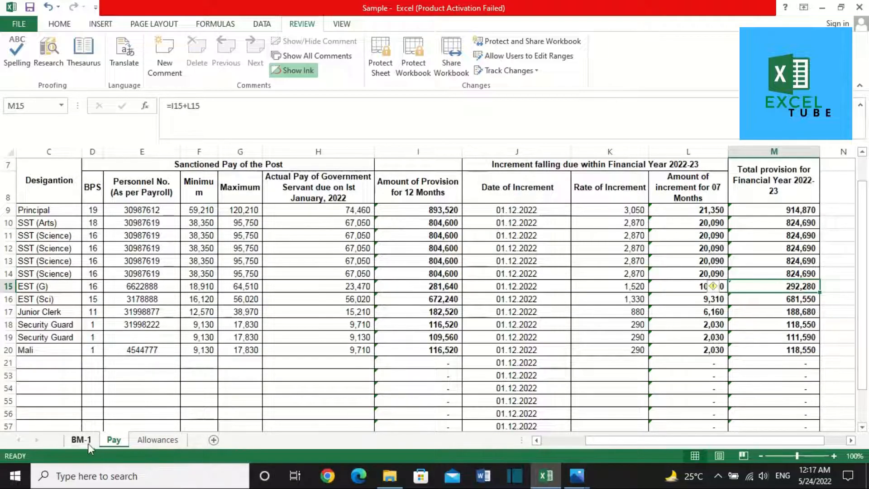
click(87, 442)
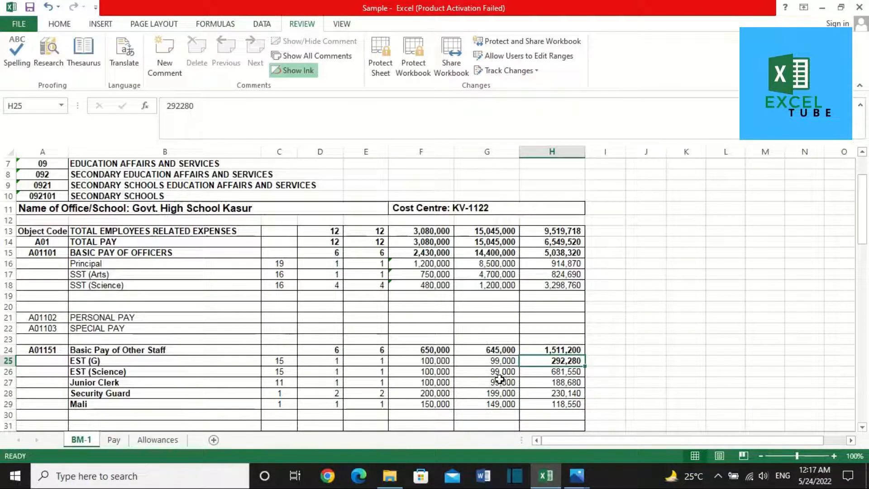
Step: Compare the Pay column M grand total with BM-1's Total Pay formula in H14
click(116, 439)
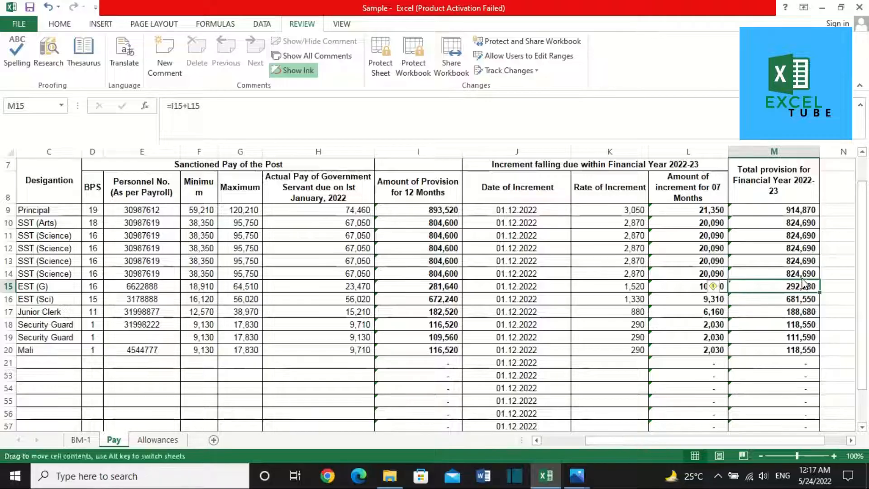
double_click(802, 291)
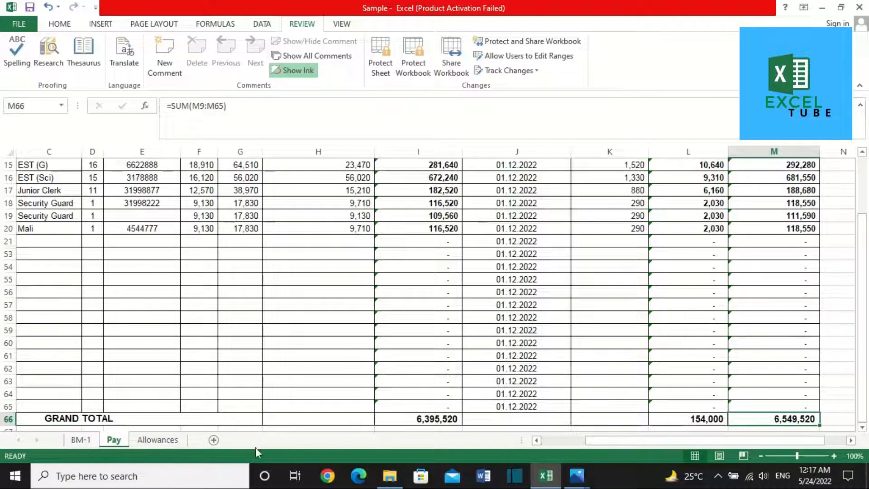
click(81, 439)
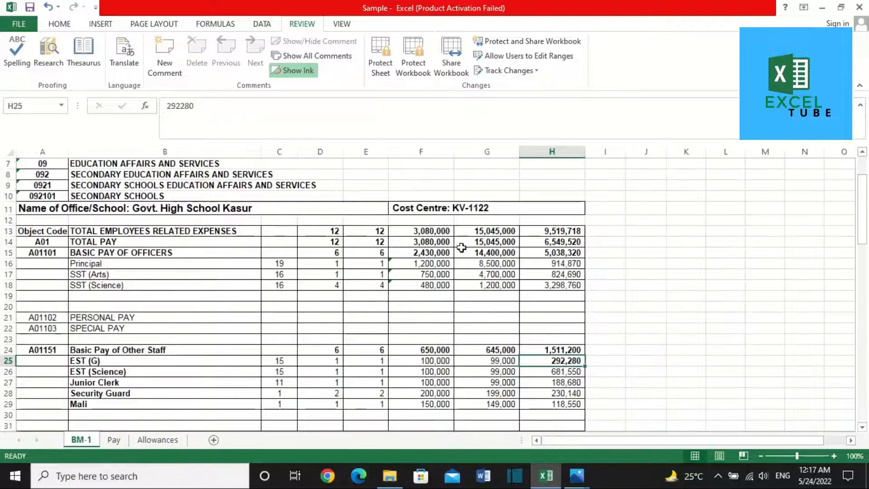
click(8, 241)
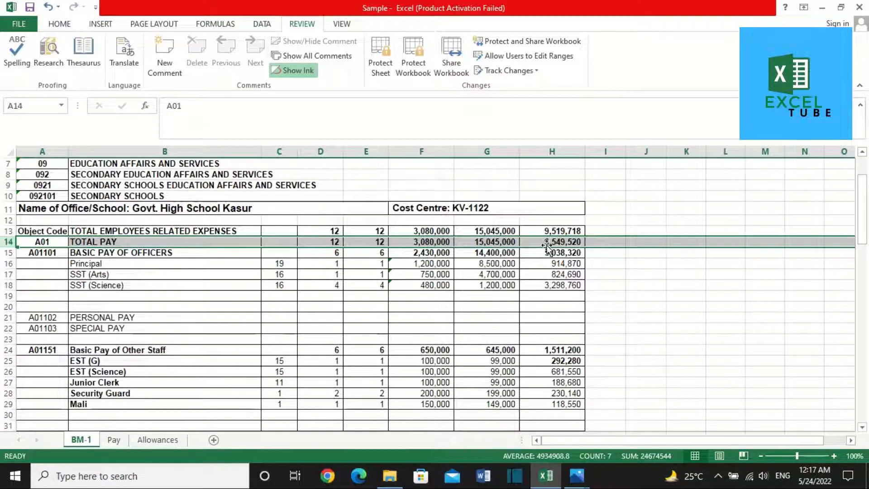
click(576, 241)
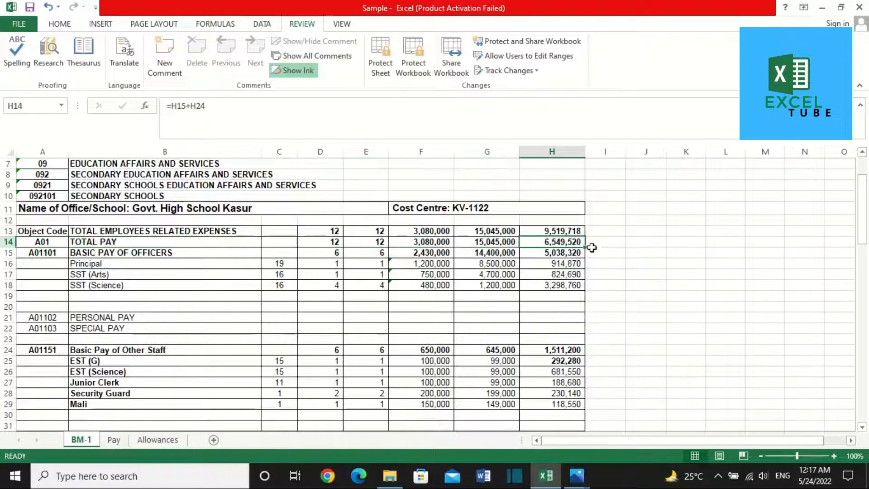
scroll(215, 347, down, 12)
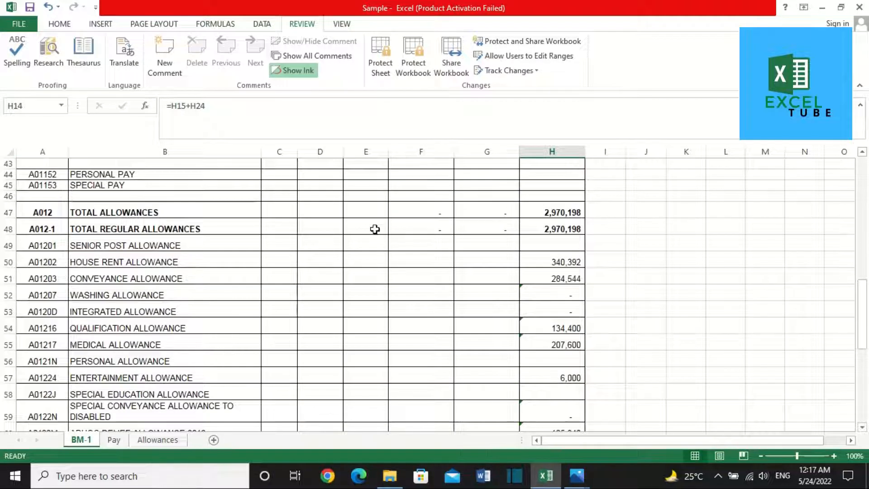
click(415, 236)
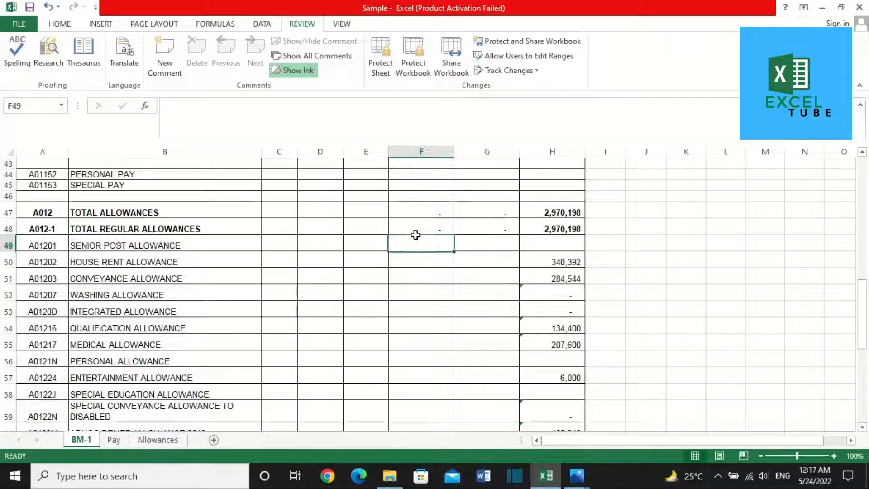
key(Right)
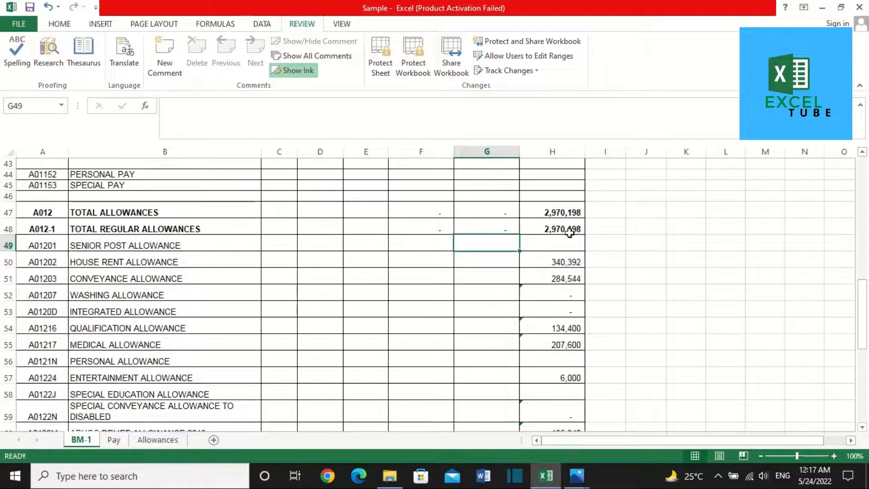
click(570, 232)
click(556, 247)
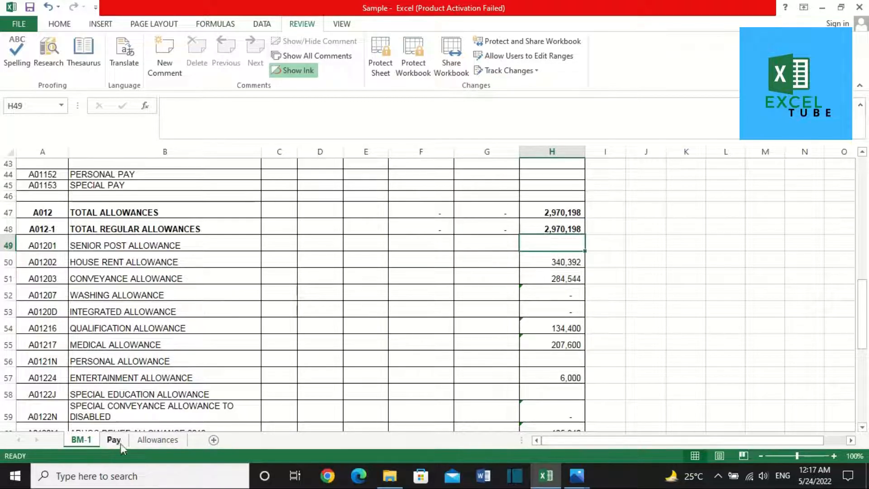
click(145, 439)
click(8, 242)
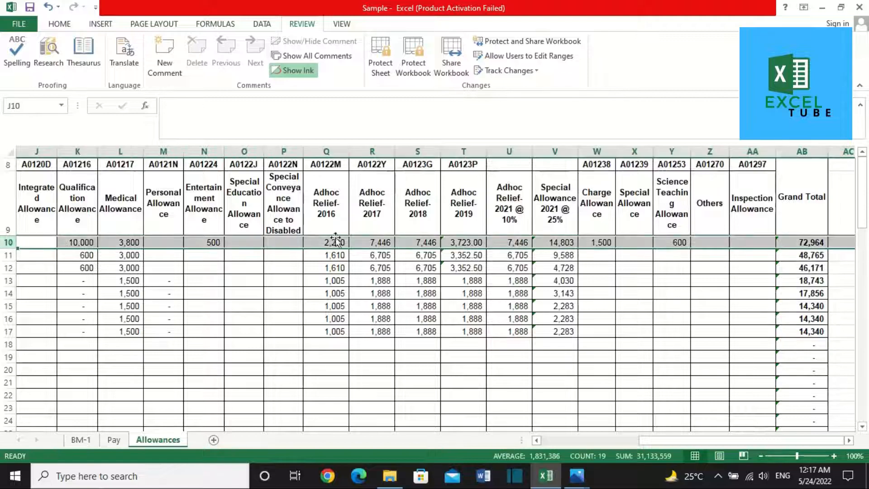
click(301, 332)
key(ctrl+Down)
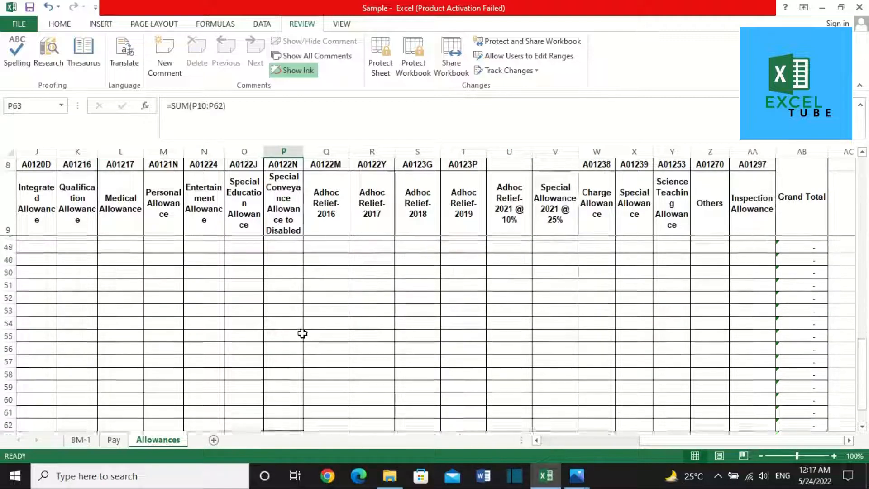
key(Down)
key(ctrl+Left)
key(Right)
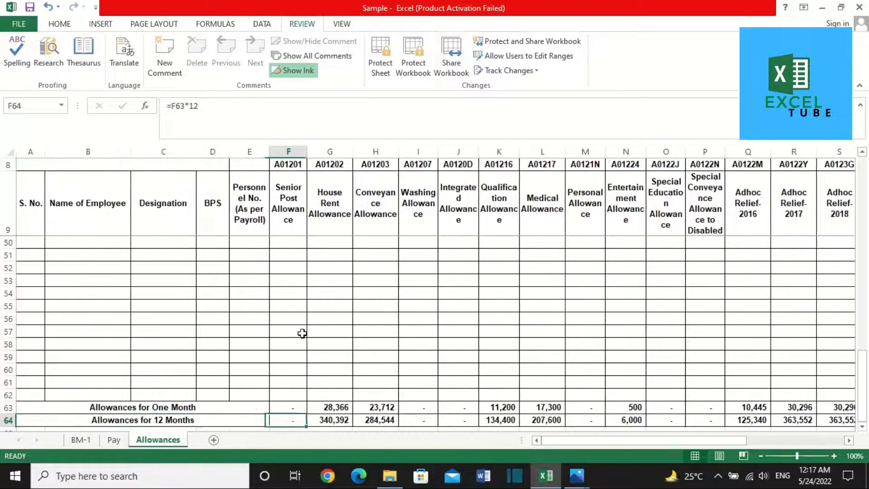
key(Right)
key(Right)
key(Right)
key(Right)
key(Right)
key(Right)
key(Right)
key(Right)
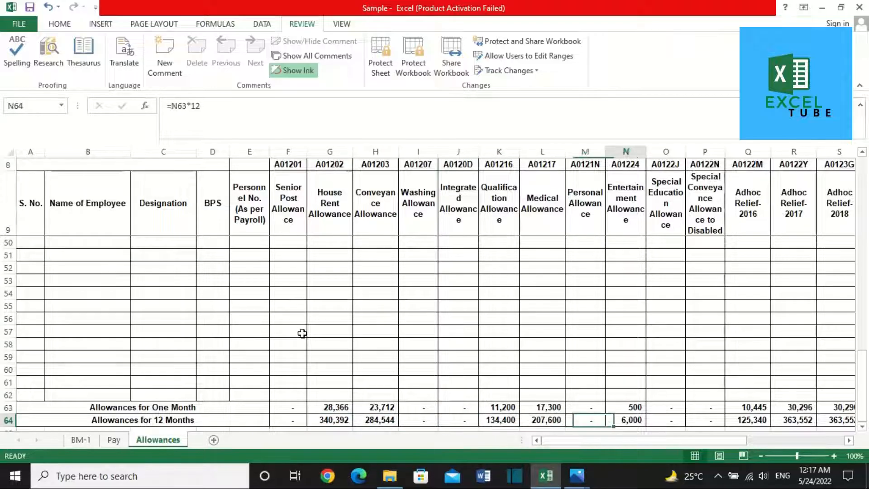
key(Left)
key(Left)
key(Left)
key(Left)
key(Left)
key(Left)
key(Left)
key(Left)
key(Right)
key(Right)
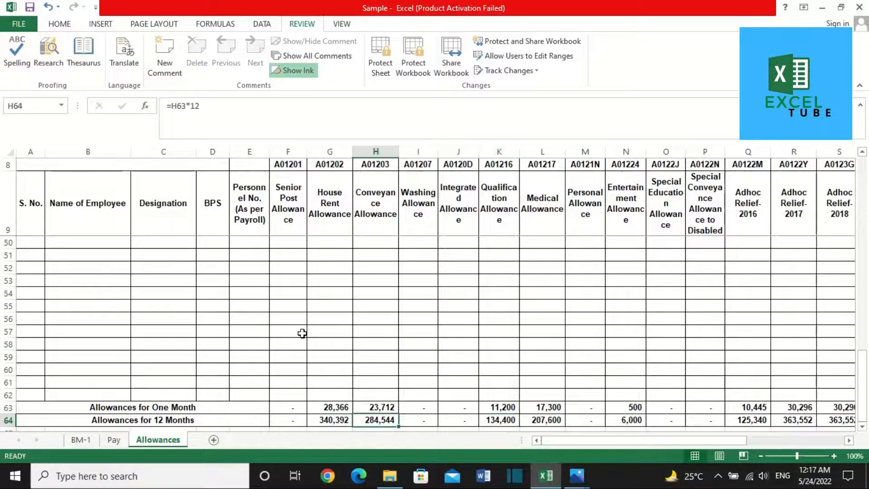
key(Left)
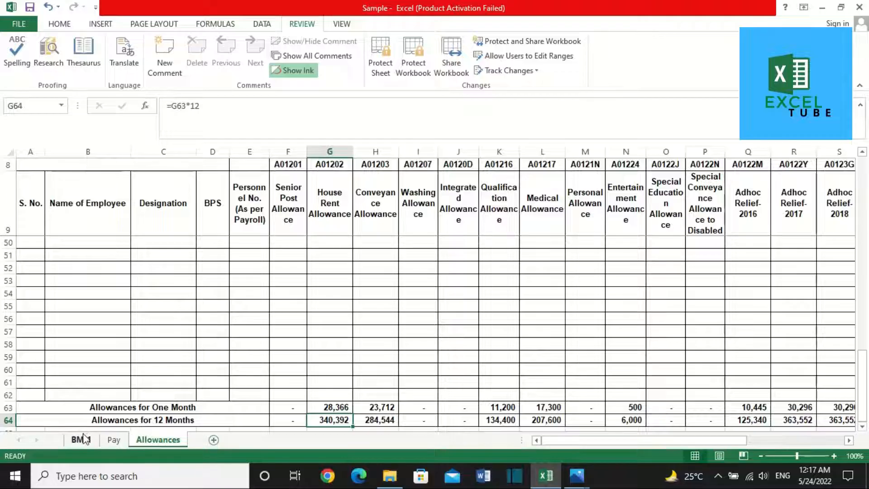
click(81, 439)
click(578, 261)
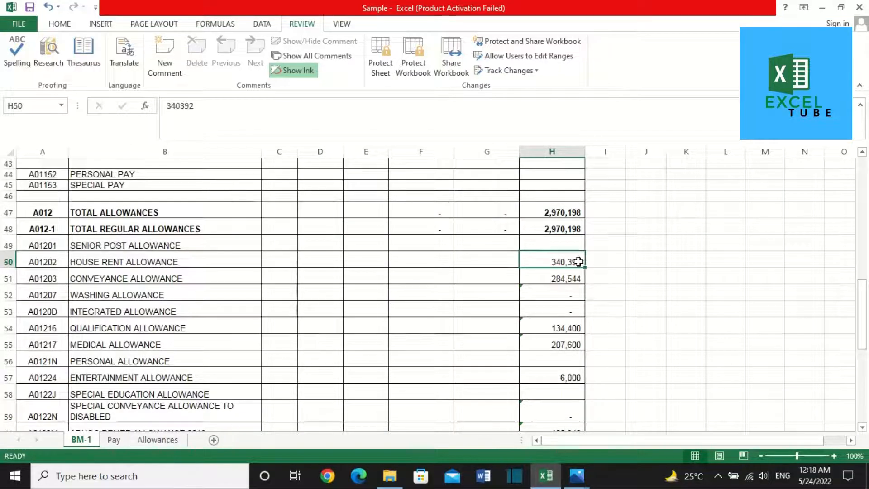
click(114, 440)
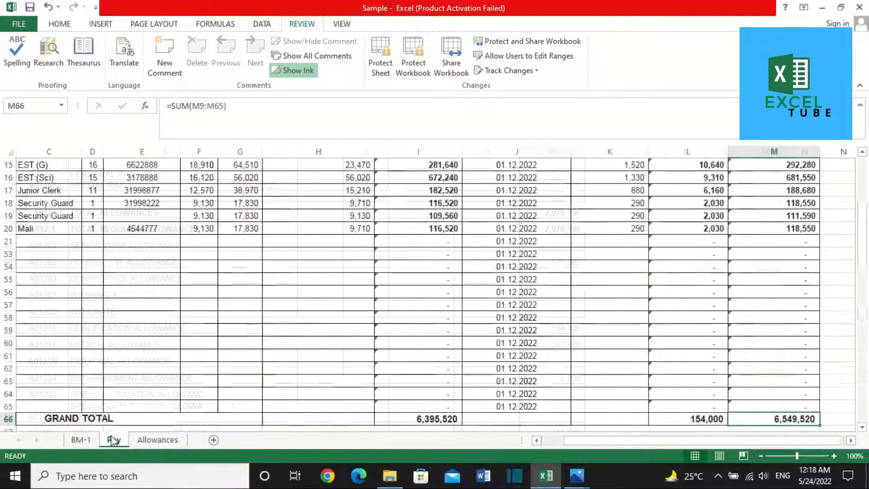
click(135, 441)
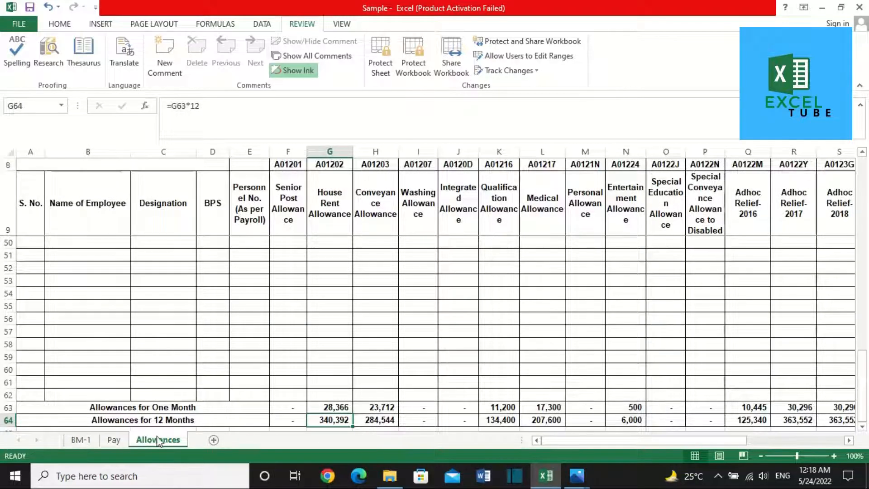
click(80, 439)
click(562, 279)
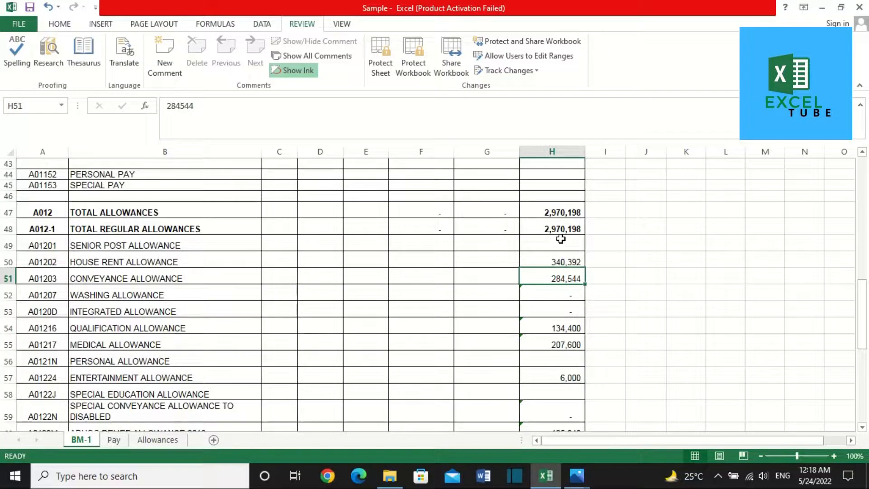
click(161, 439)
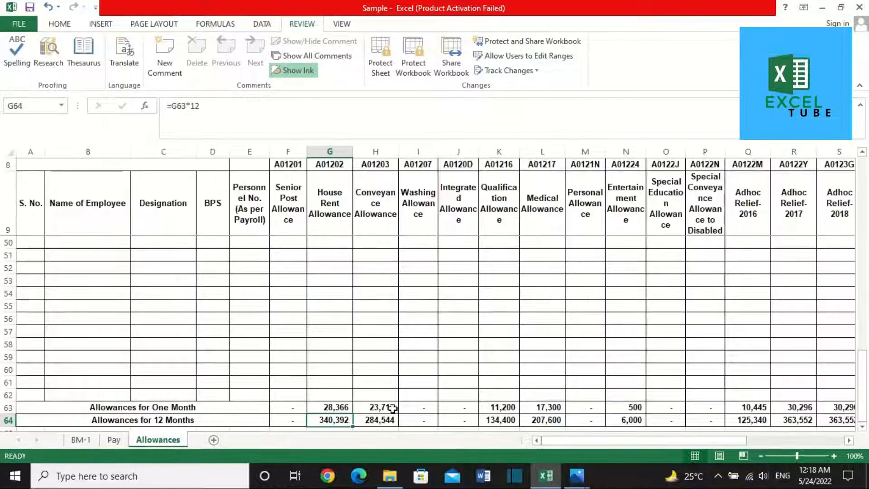
click(372, 425)
key(ctrl+Right)
key(ctrl+Right)
key(Left)
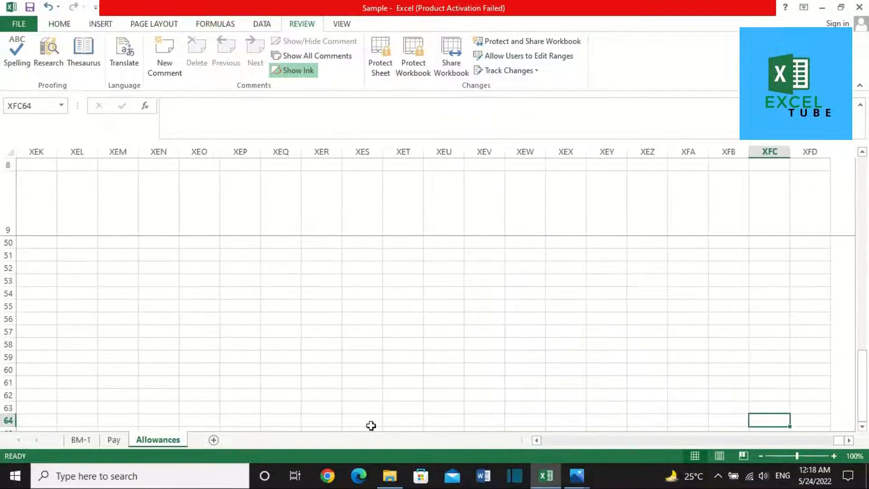
key(ctrl+Left)
key(Left)
key(Left)
key(Left)
key(Left)
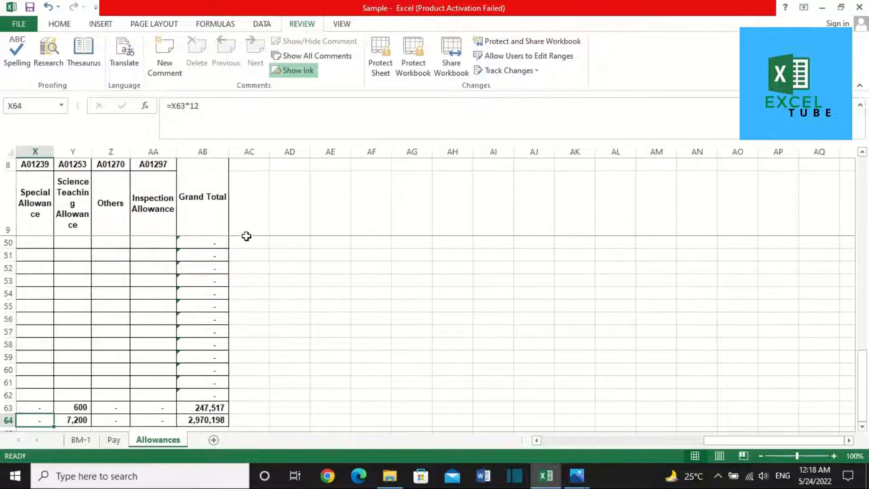
key(ctrl+Right)
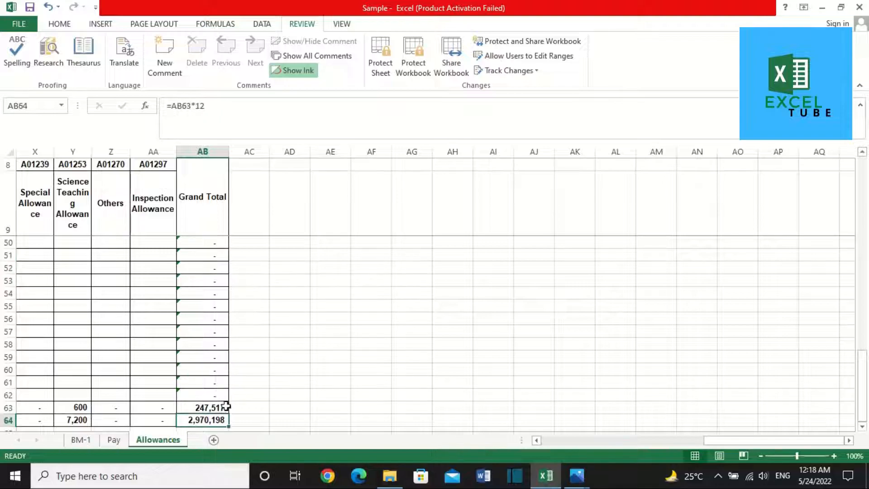
click(79, 444)
scroll(425, 344, down, 8)
scroll(425, 344, down, 4)
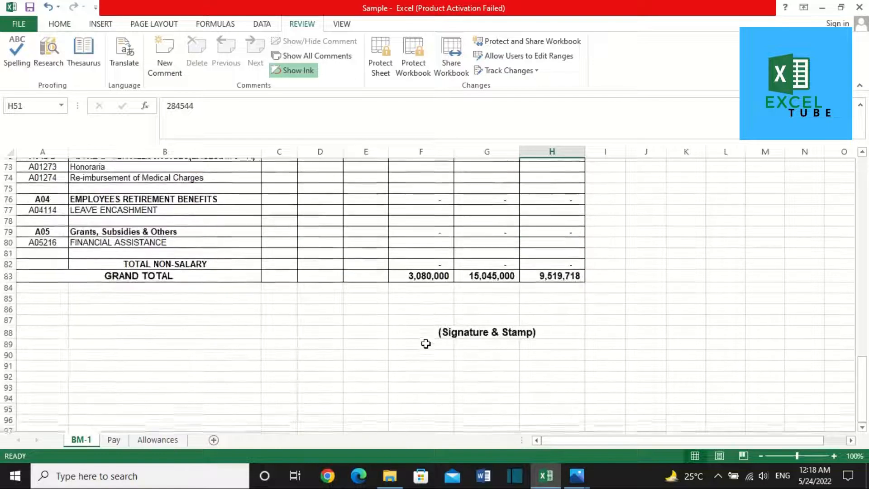
scroll(425, 344, up, 16)
scroll(425, 344, up, 8)
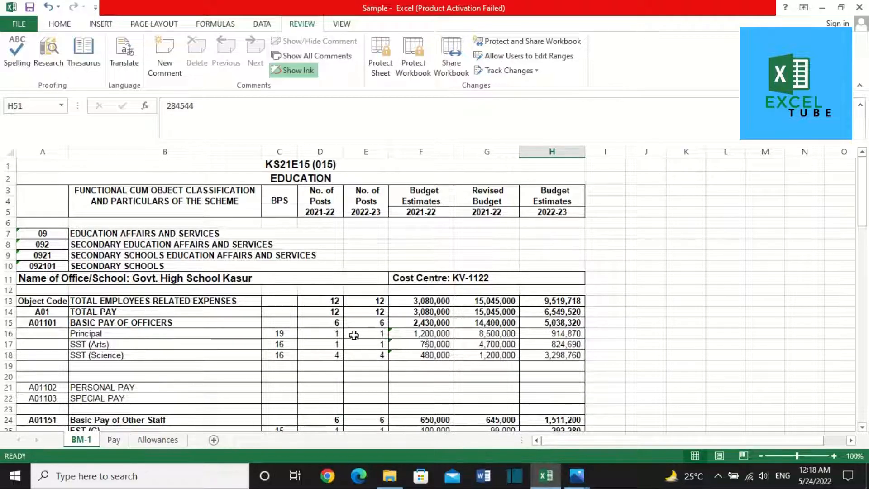
click(336, 331)
key(Right)
key(Right)
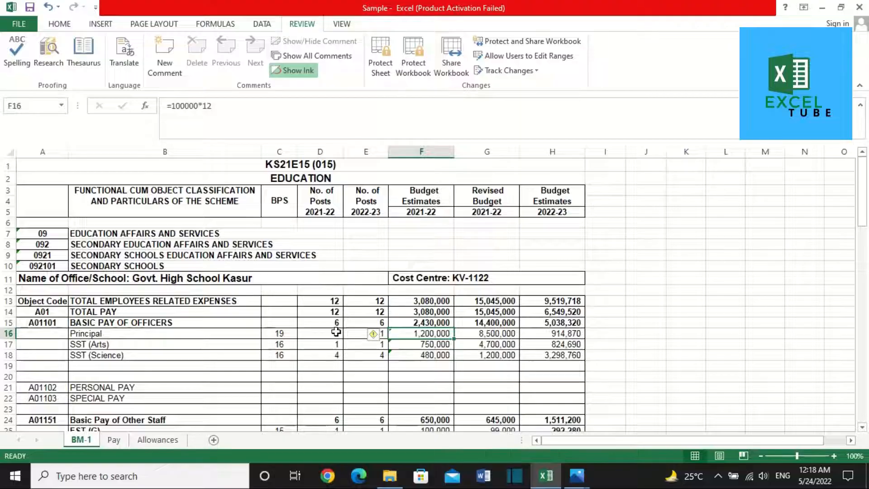